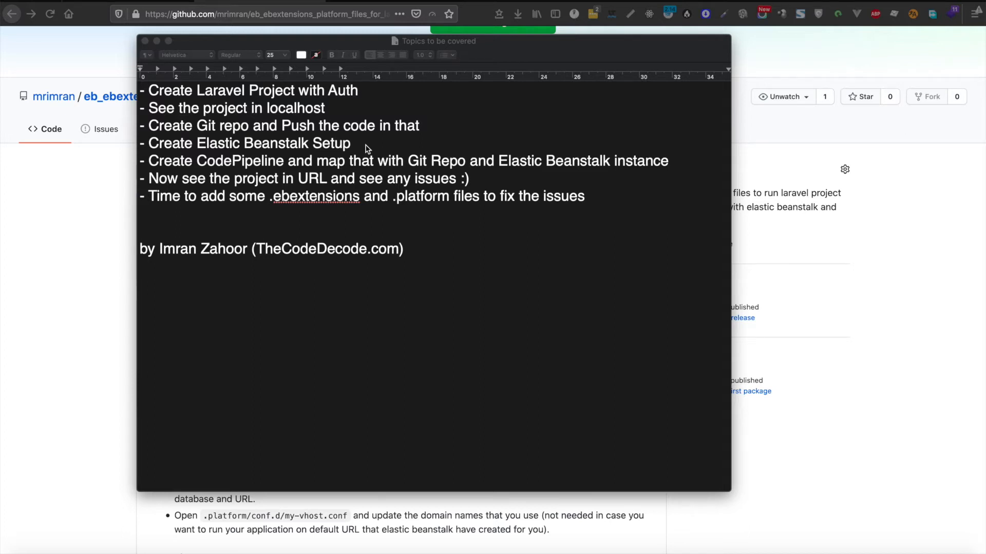
Step: Highlight the first topic, creating a Laravel project with Auth, then bring up a new Terminal window
{"action": "left_click", "coordinate": [366, 93]}
{"action": "triple_click", "coordinate": [159, 89]}
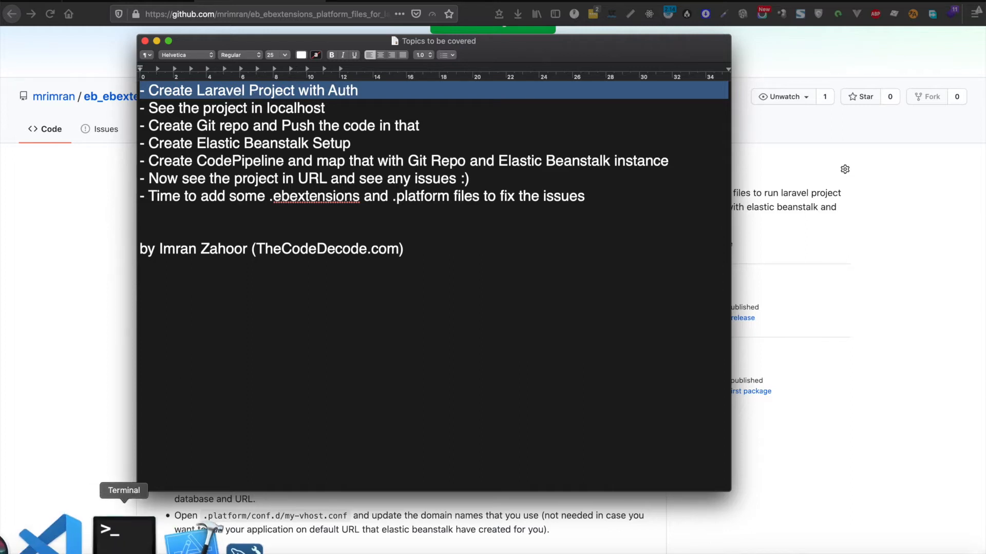
{"action": "left_click", "coordinate": [136, 536]}
Step: Enlarge the Terminal font, cd into Workspace/laravel, and create the folder test-lara-proj
{"action": "key", "text": "super+plus"}
{"action": "key", "text": "super+plus"}
{"action": "key", "text": "super+plus"}
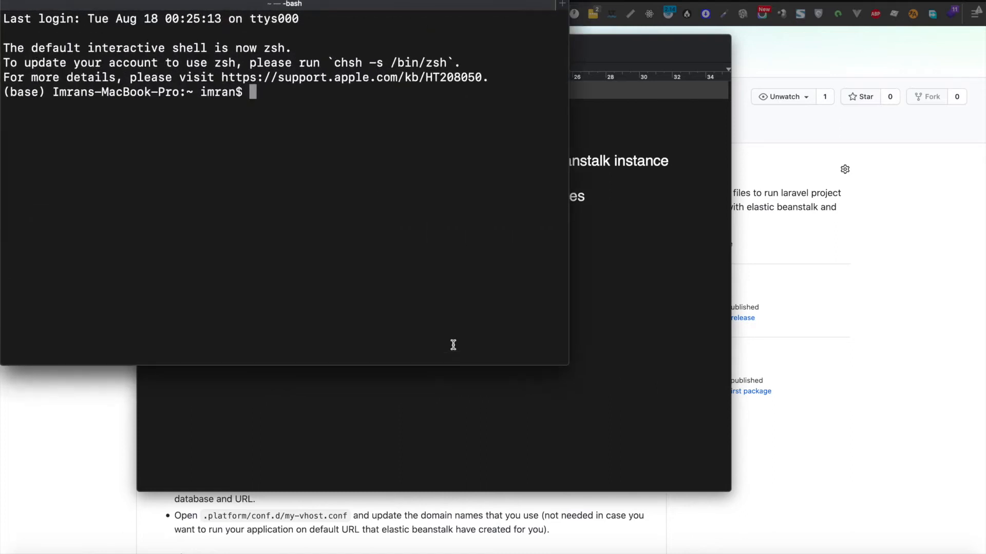
{"action": "type", "text": "cd Work"}
{"action": "key", "text": "Tab"}
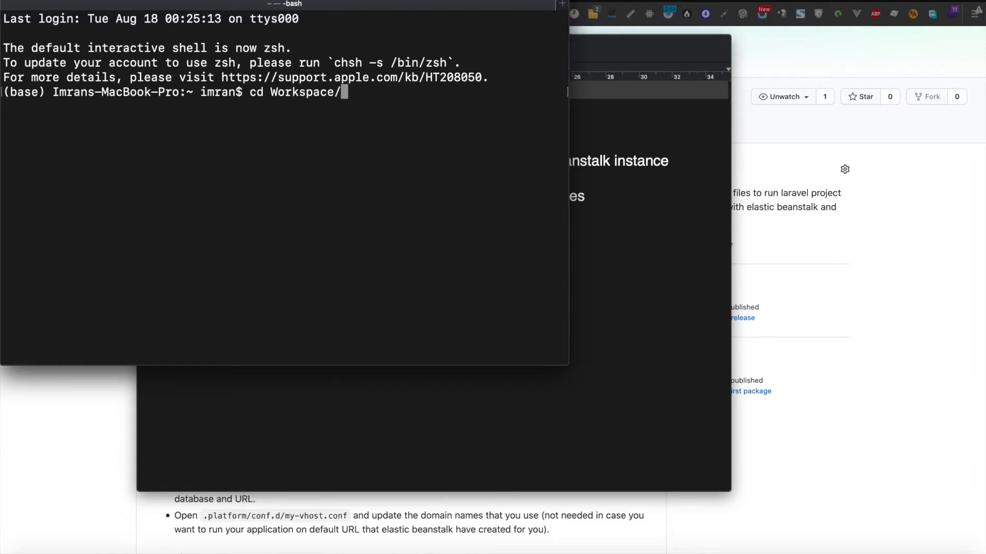
{"action": "type", "text": "lar"}
{"action": "key", "text": "Tab"}
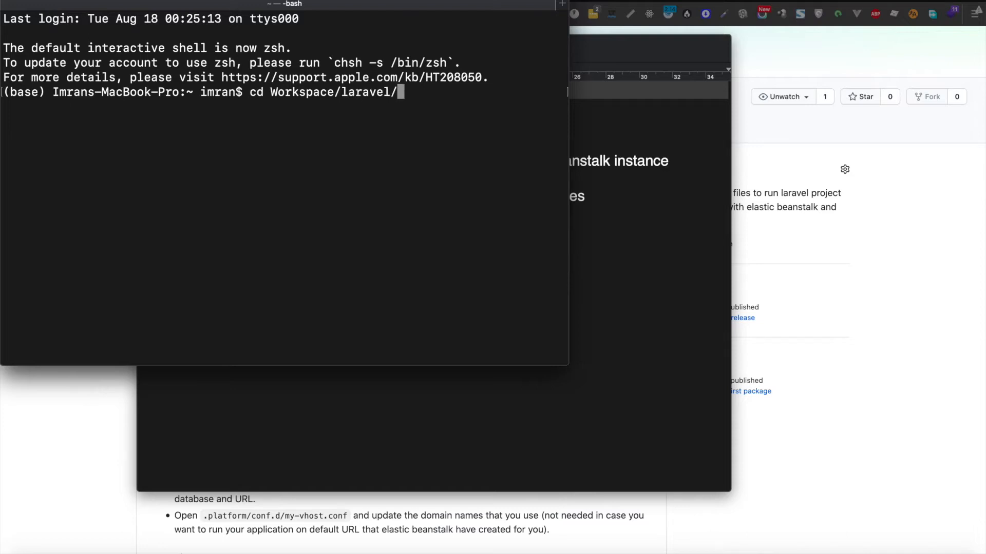
{"action": "key", "text": "Return"}
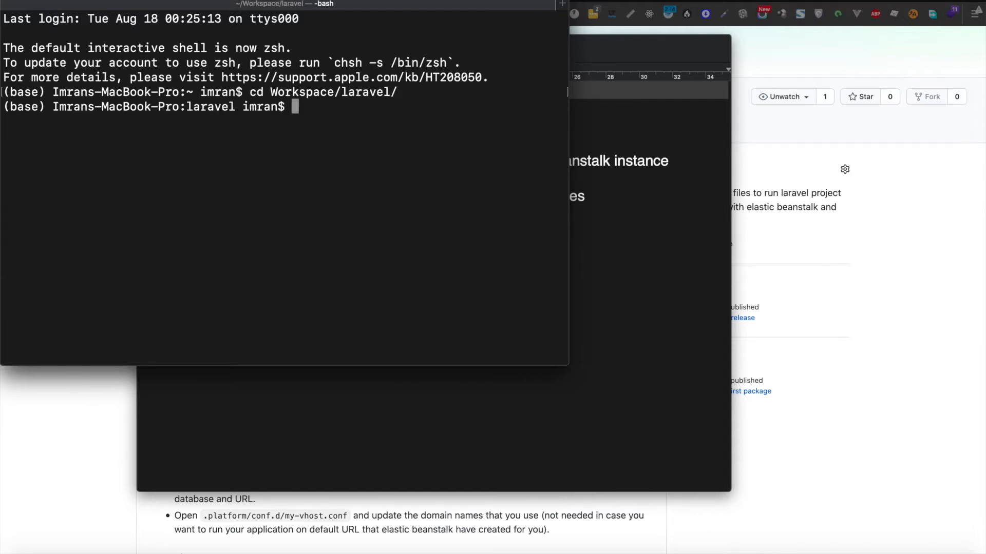
{"action": "type", "text": "mkdir test"}
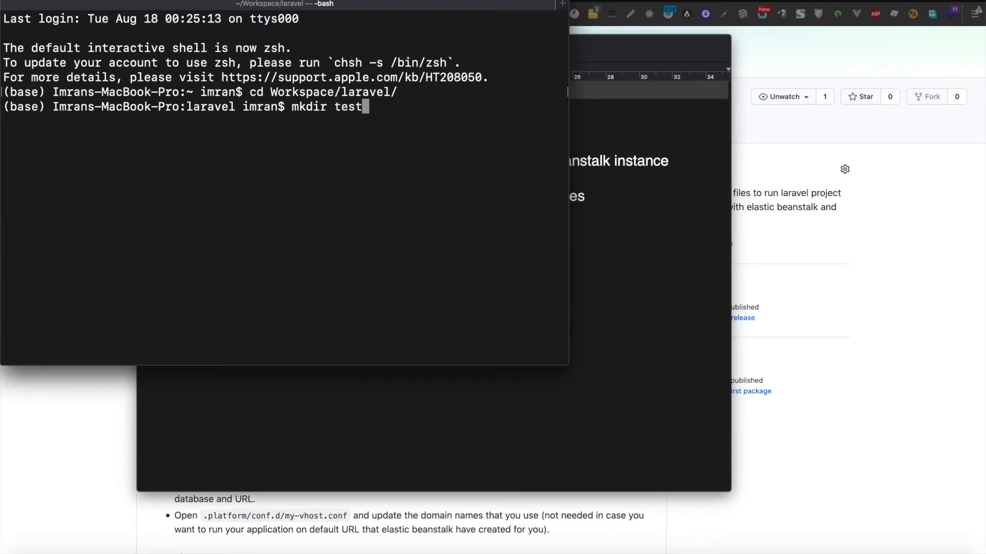
{"action": "type", "text": "-lara-proj"}
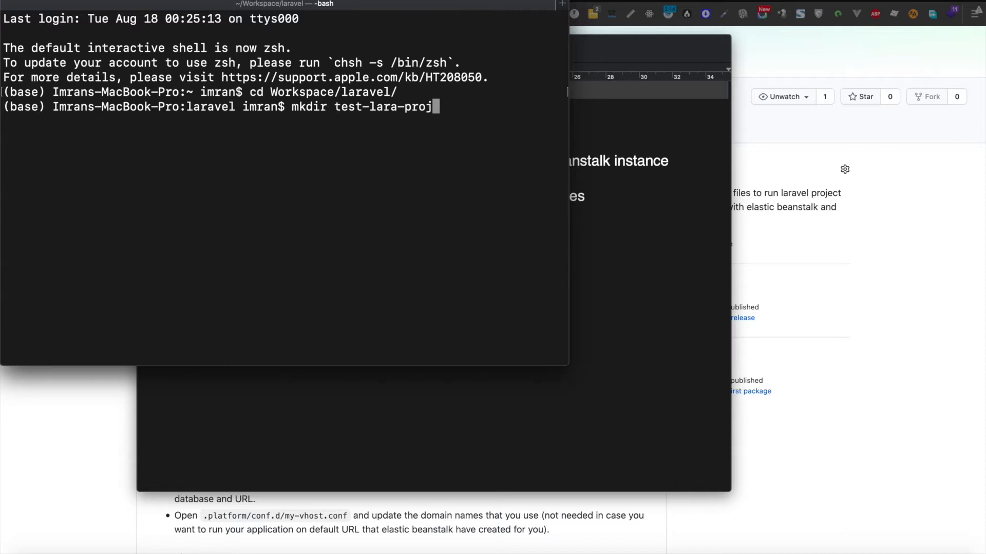
{"action": "key", "text": "Return"}
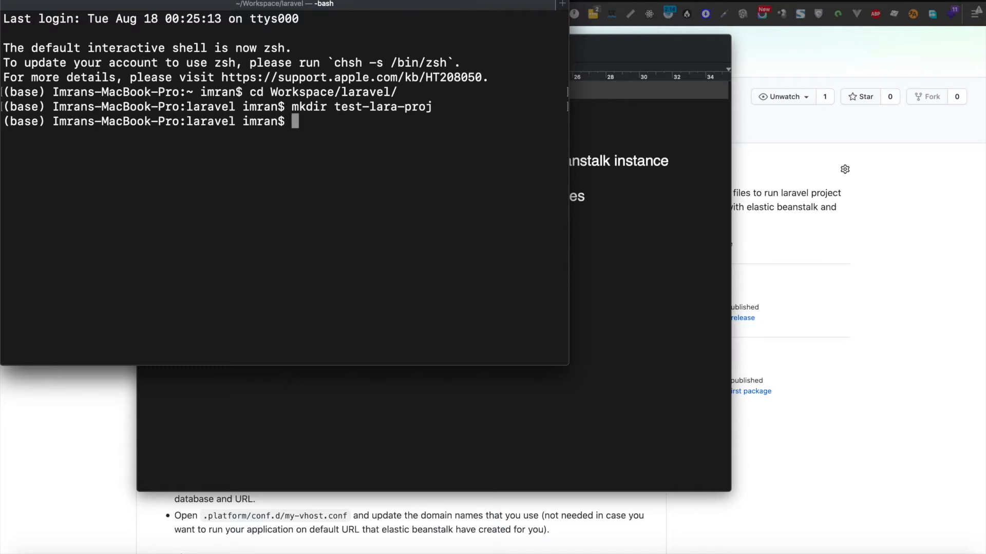
Step: Move into test-lara-proj and list its contents to confirm it is empty
{"action": "type", "text": "cd test"}
{"action": "key", "text": "BackSpace"}
{"action": "key", "text": "BackSpace"}
{"action": "key", "text": "BackSpace"}
{"action": "key", "text": "BackSpace"}
{"action": "key", "text": "BackSpace"}
{"action": "key", "text": "BackSpace"}
{"action": "key", "text": "BackSpace"}
{"action": "type", "text": "cd test-lara-proj/"}
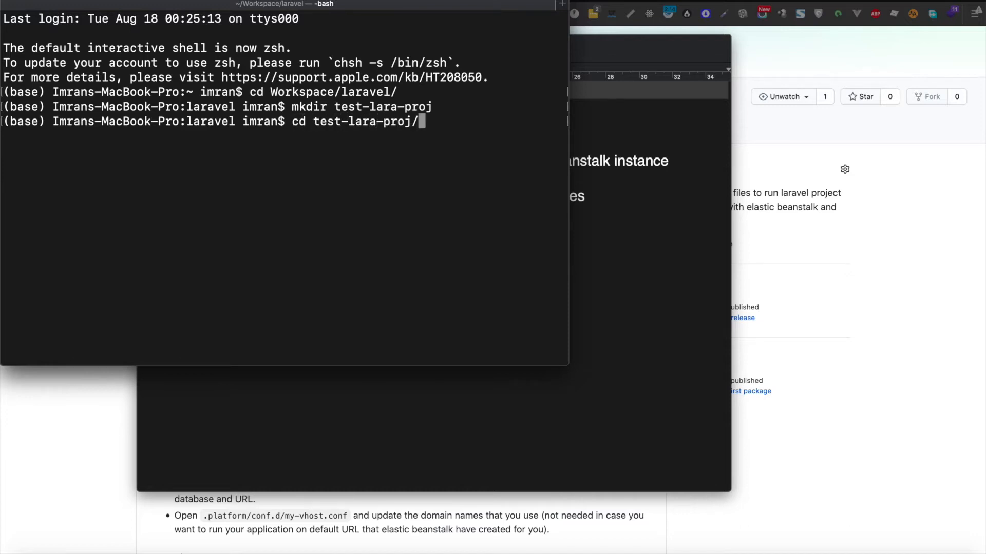
{"action": "key", "text": "Return"}
{"action": "type", "text": "ls"}
{"action": "key", "text": "Return"}
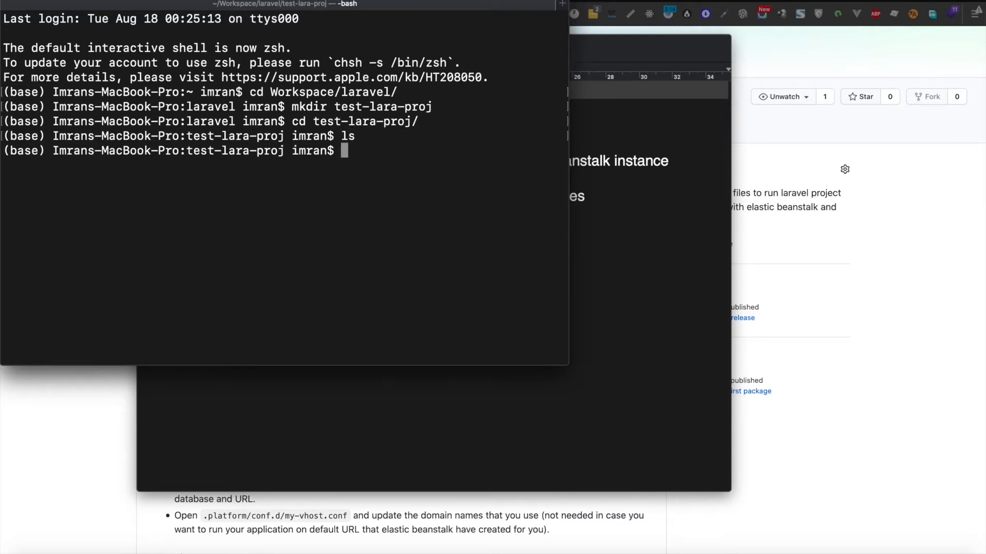
Step: Run composer create-project --prefer-dist laravel/laravel lara-proj and wait for the install to finish
{"action": "type", "text": "comp"}
{"action": "key", "text": "BackSpace"}
{"action": "key", "text": "BackSpace"}
{"action": "key", "text": "BackSpace"}
{"action": "key", "text": "BackSpace"}
{"action": "type", "text": "composer creat"}
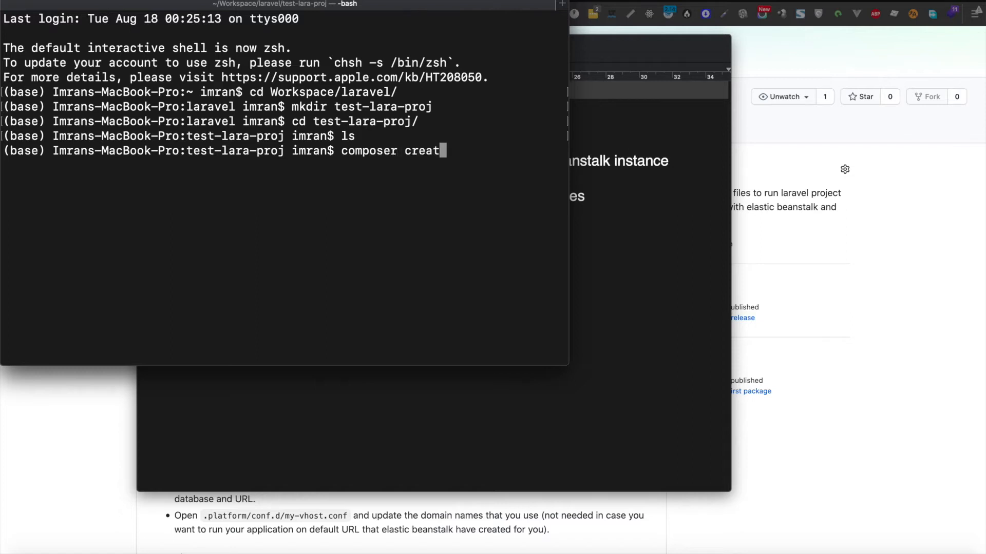
{"action": "type", "text": "e-project"}
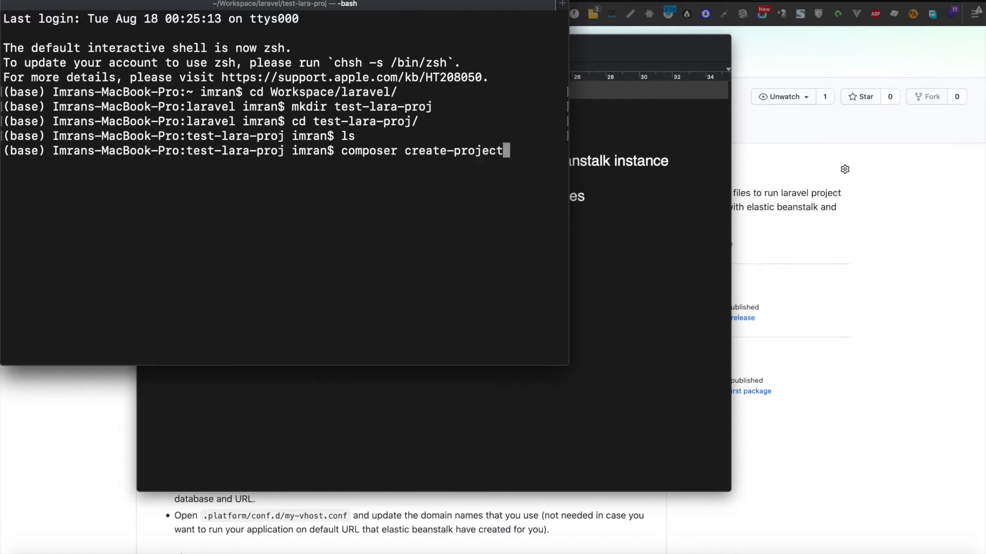
{"action": "type", "text": " --pref"}
{"action": "key", "text": "BackSpace"}
{"action": "key", "text": "BackSpace"}
{"action": "type", "text": "refer-d"}
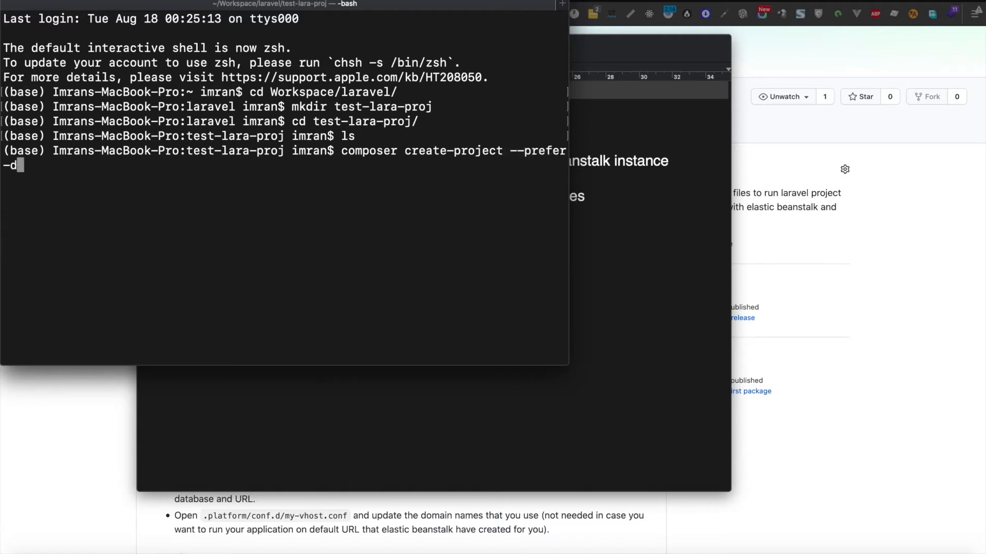
{"action": "type", "text": "ist laravel"}
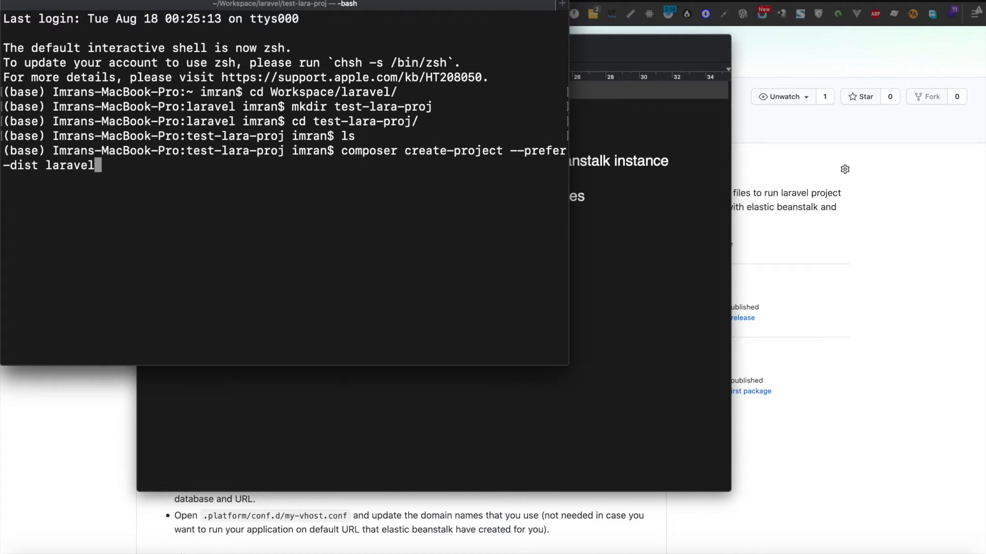
{"action": "type", "text": "/laravel"}
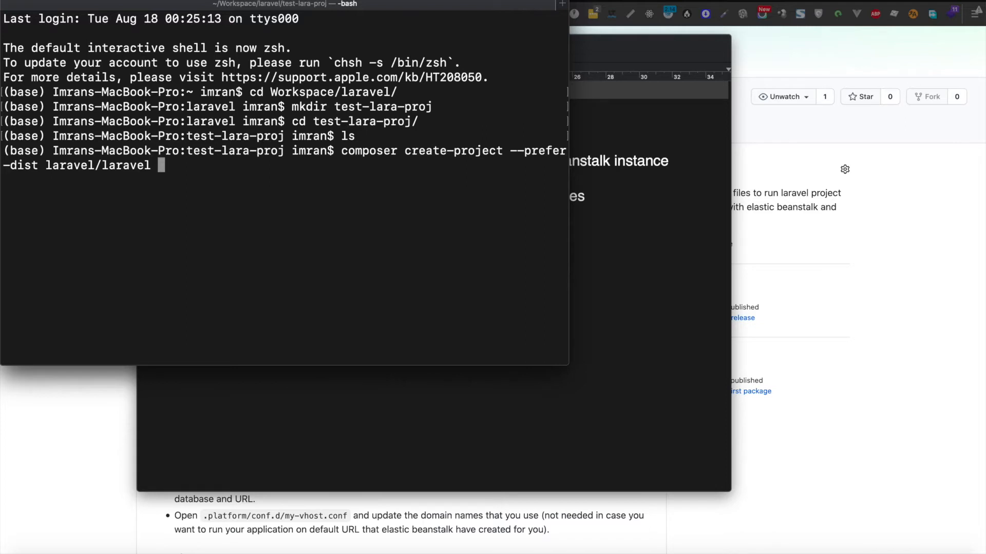
{"action": "type", "text": "lara-proj"}
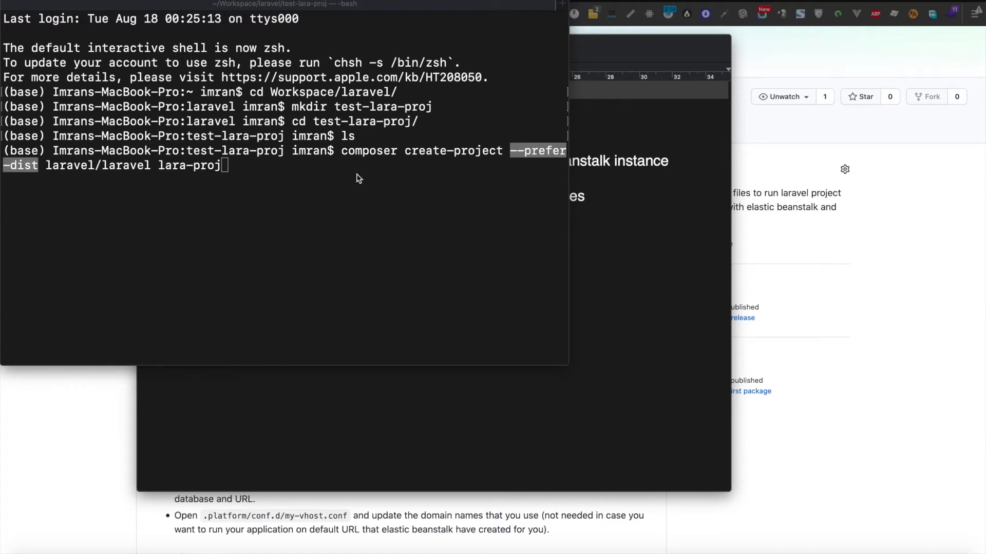
{"action": "left_click", "coordinate": [260, 170]}
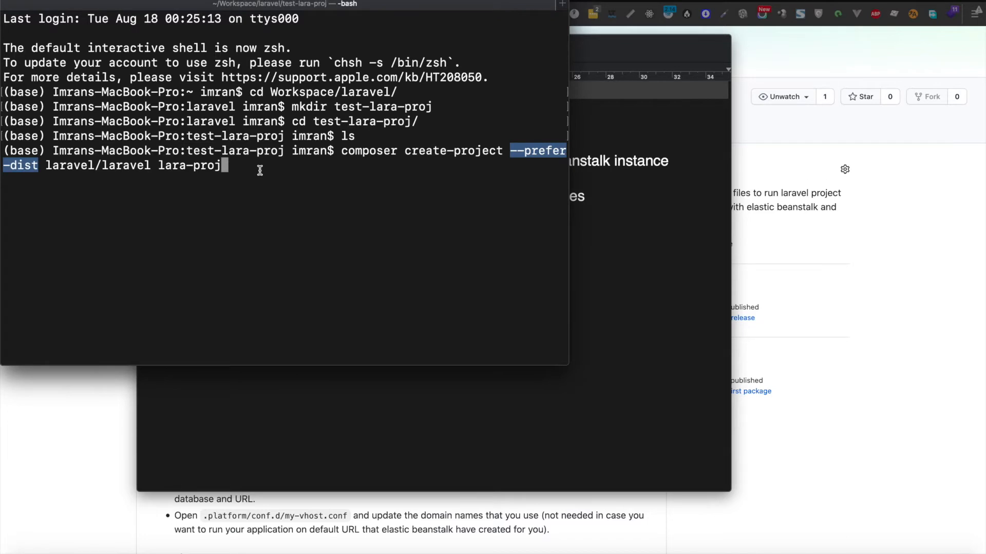
{"action": "key", "text": "Return"}
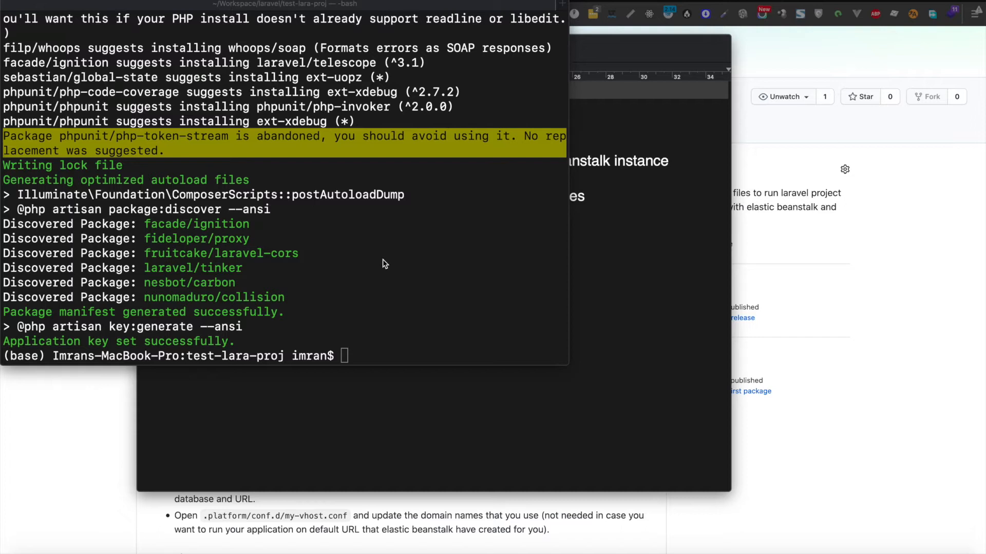
{"action": "left_click", "coordinate": [376, 291]}
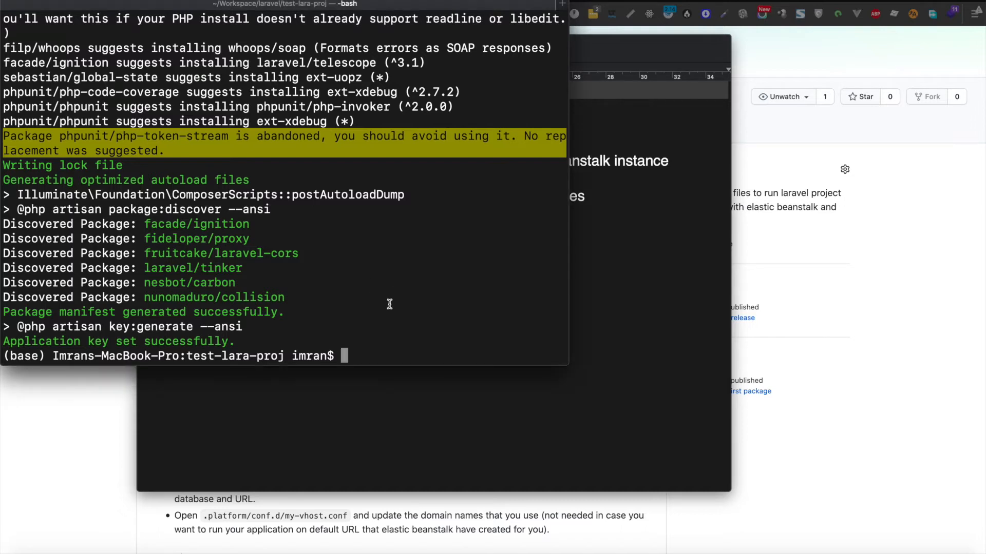
Step: Enter the new lara-proj folder and list the Laravel project files
{"action": "type", "text": "ls"}
{"action": "key", "text": "Return"}
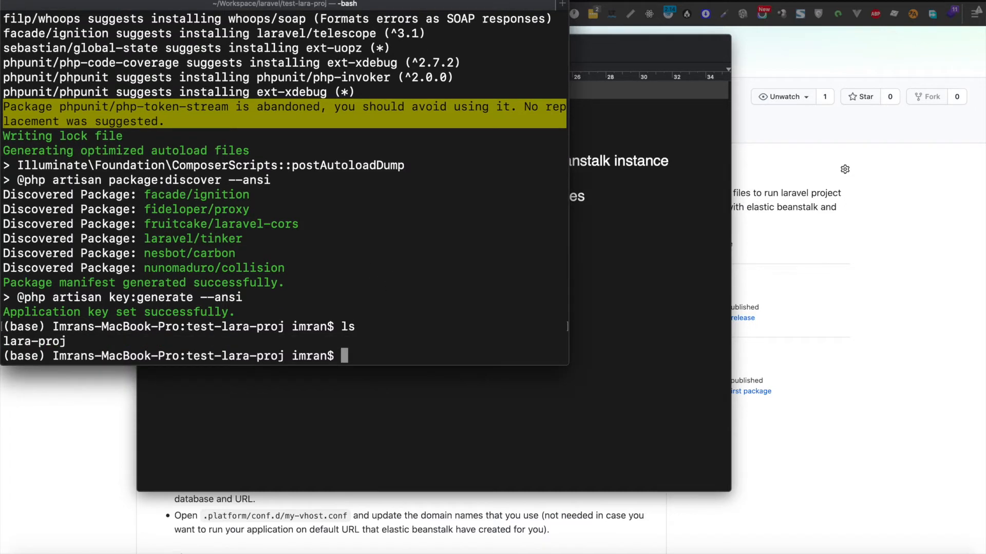
{"action": "type", "text": "cd lara"}
{"action": "key", "text": "Tab"}
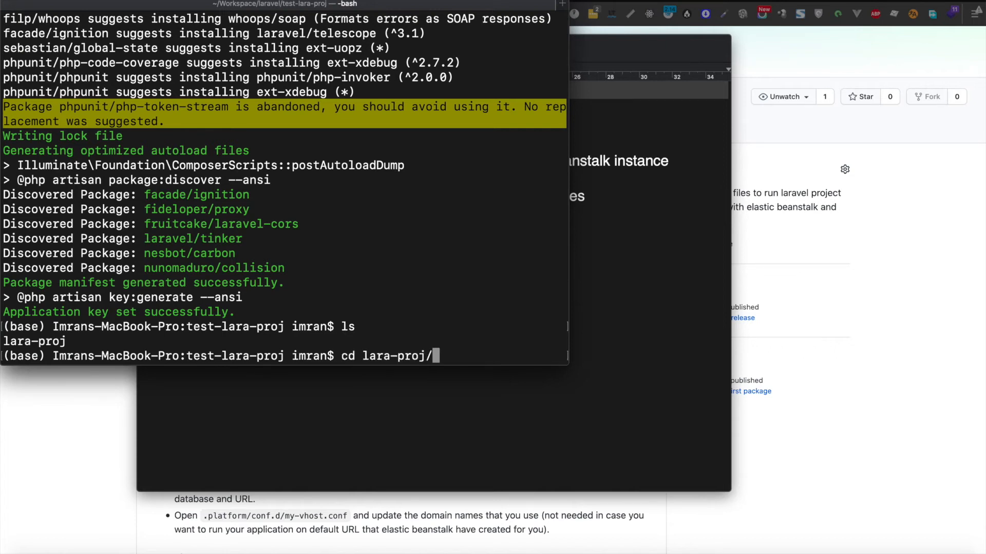
{"action": "key", "text": "Return"}
{"action": "type", "text": "ls"}
{"action": "key", "text": "Return"}
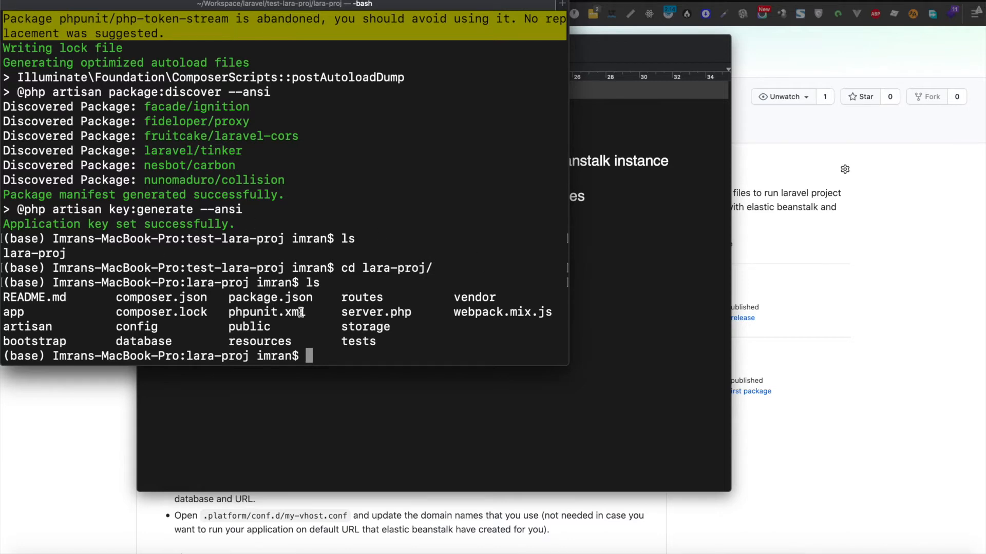
{"action": "type", "text": "php artisan serve"}
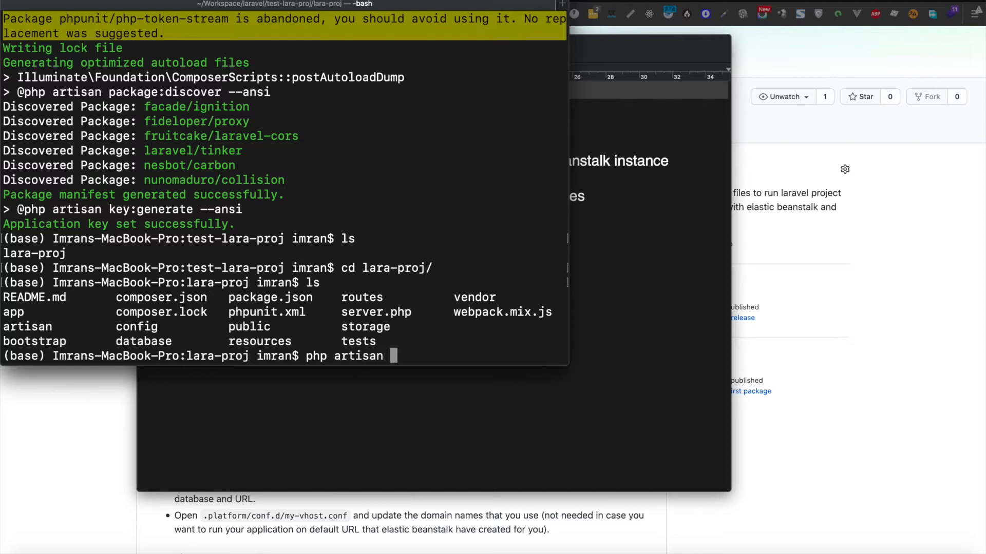
{"action": "key", "text": "Return"}
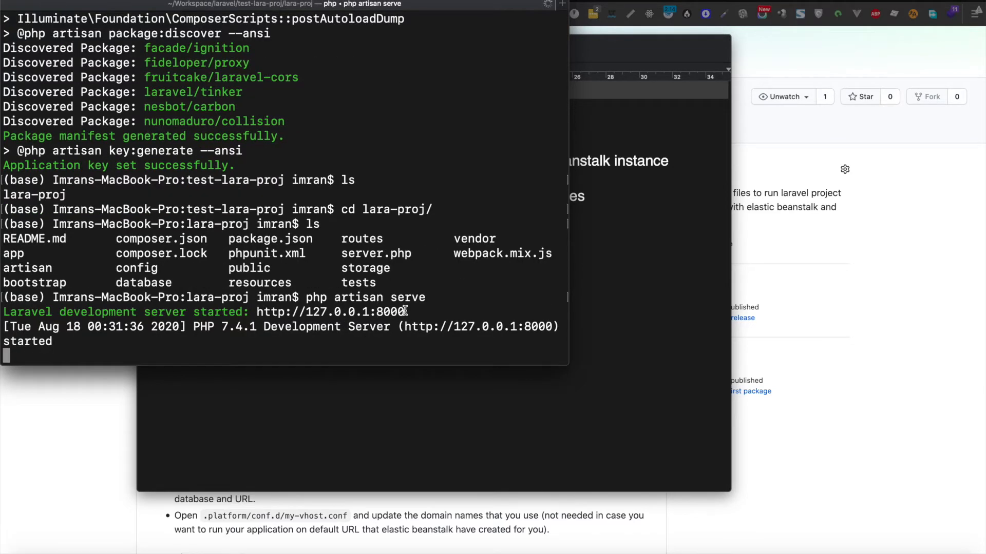
{"action": "left_click_drag", "start_coordinate": [405, 311], "coordinate": [266, 309]}
{"action": "key", "text": "super+c"}
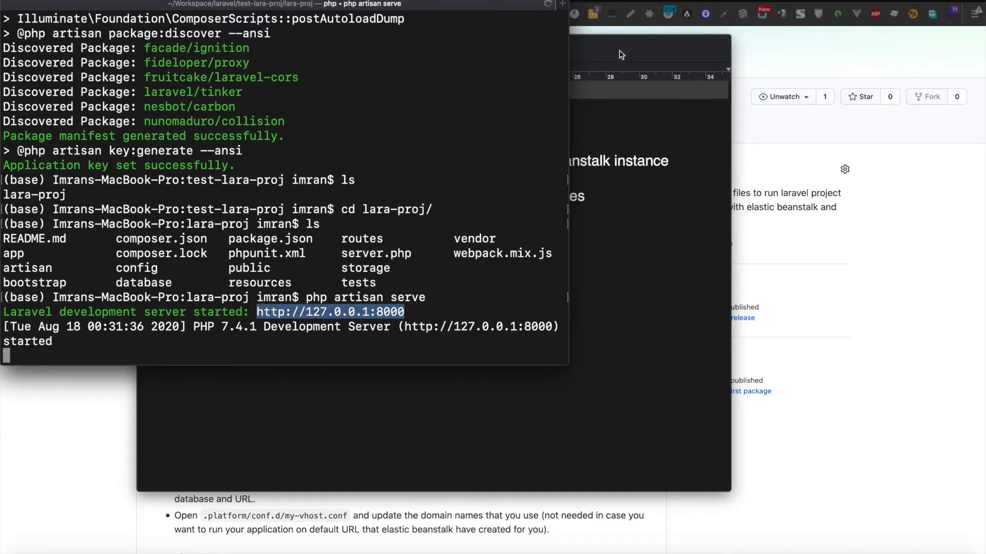
{"action": "left_click", "coordinate": [651, 6]}
Step: Load 127.0.0.1:8000 in a new Firefox tab and check the Laravel welcome page
{"action": "key", "text": "super+t"}
{"action": "key", "text": "super+v"}
{"action": "key", "text": "Return"}
{"action": "left_click_drag", "start_coordinate": [436, 144], "coordinate": [738, 391]}
{"action": "key", "text": "super+Tab"}
{"action": "key", "text": "super+Tab"}
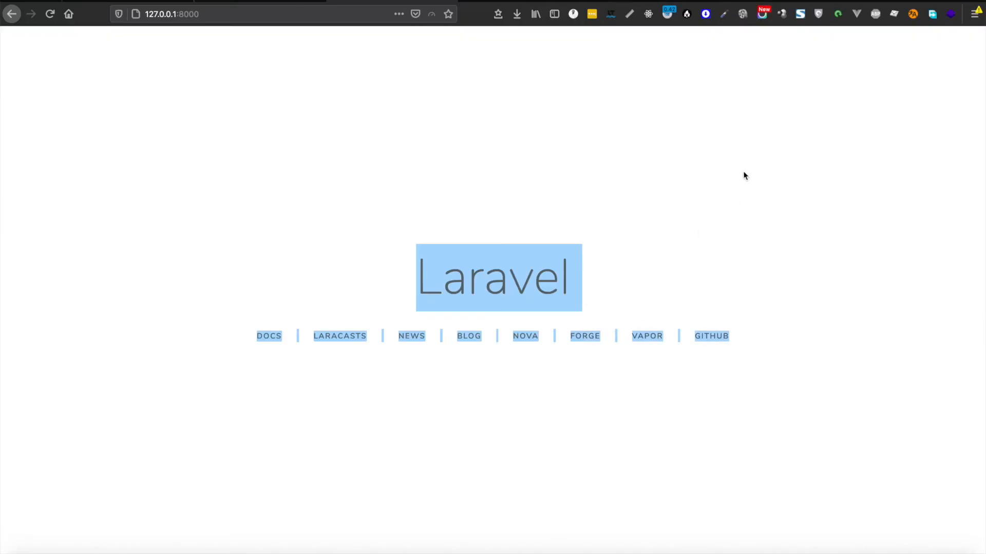
{"action": "key", "text": "super+Tab"}
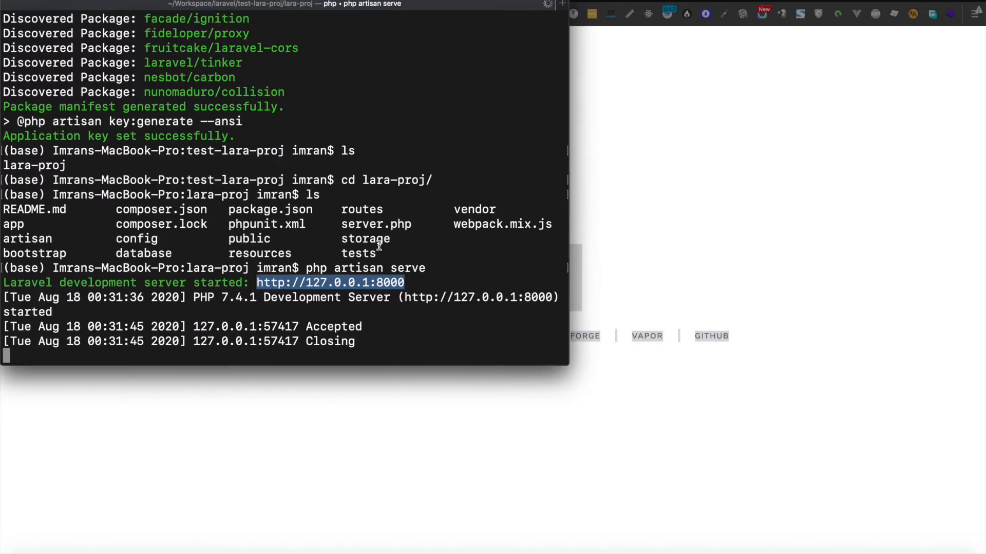
{"action": "left_click", "coordinate": [478, 202]}
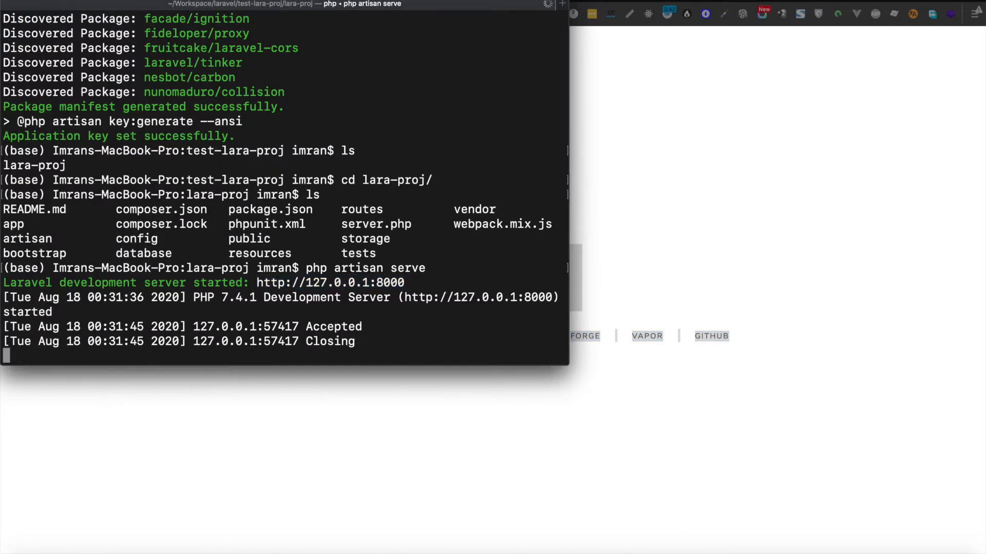
Step: Stop the server and install the laravel/ui package with composer require laravel/ui --dev
{"action": "key", "text": "ctrl+c"}
{"action": "left_click", "coordinate": [412, 243]}
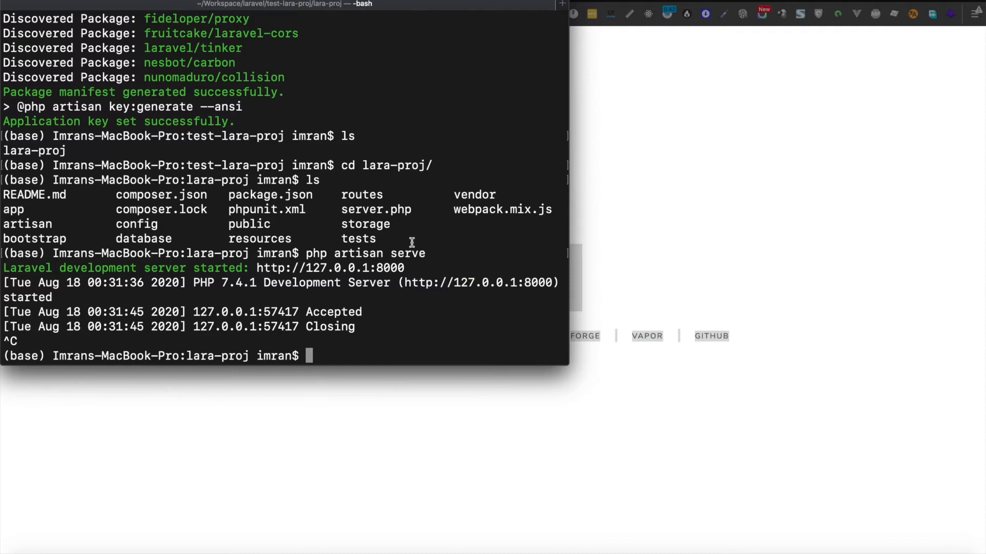
{"action": "type", "text": "composer require "}
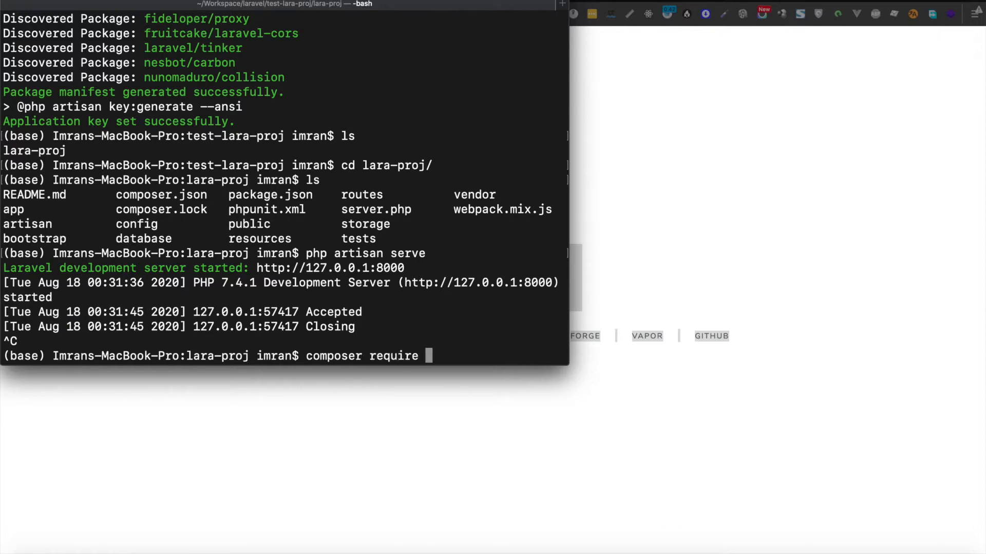
{"action": "type", "text": "laravel/ui --dev"}
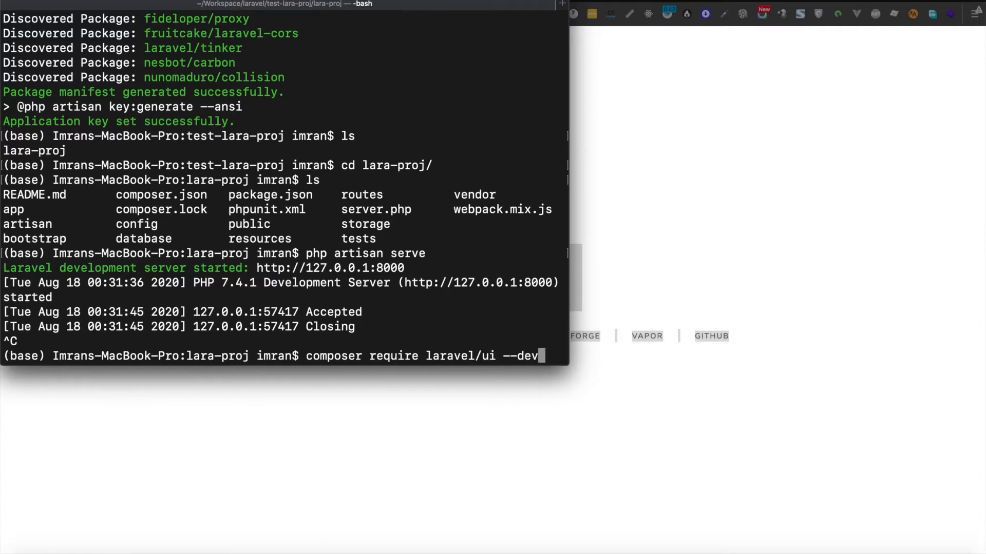
{"action": "key", "text": "Return"}
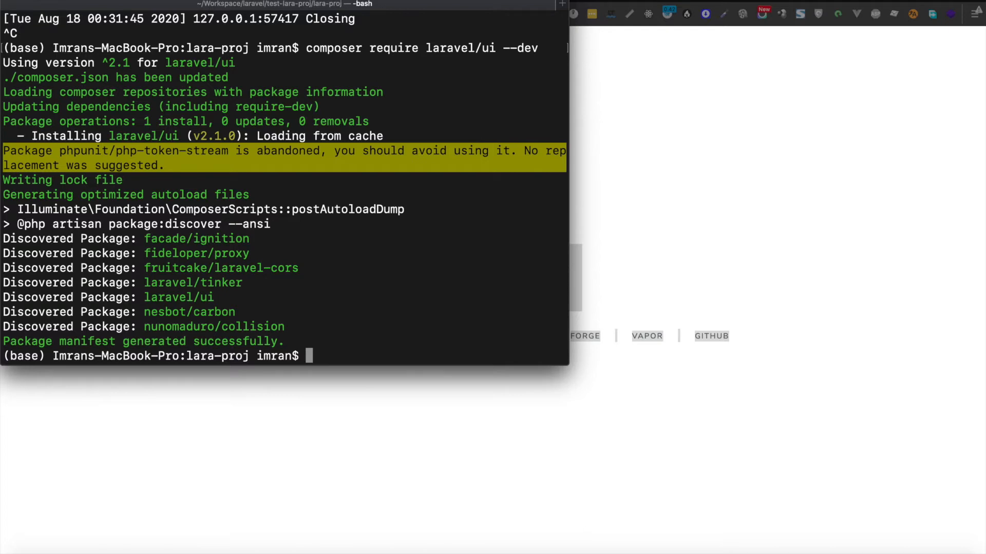
Step: Generate auth scaffolding with php artisan ui bootstrap --auth and restart php artisan serve
{"action": "type", "text": "php artisan ui"}
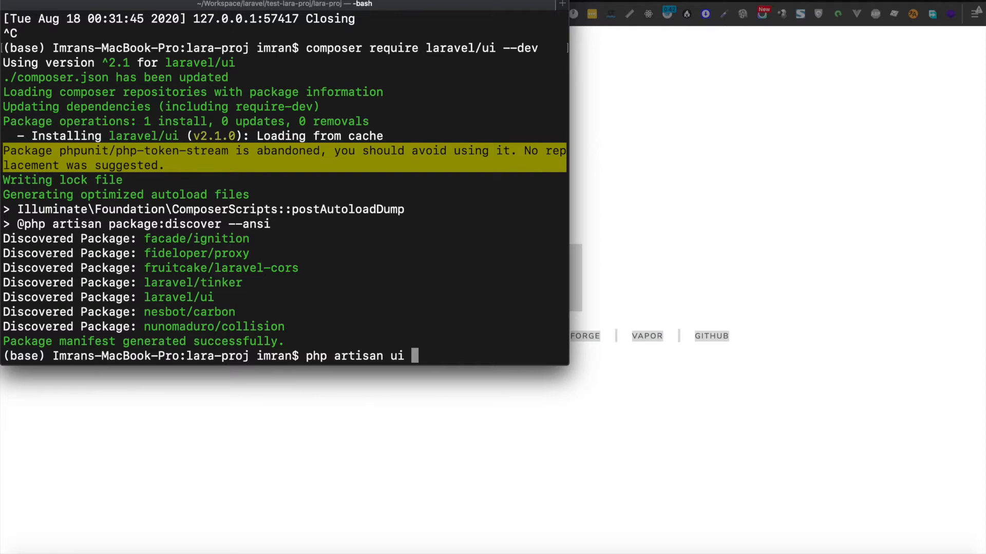
{"action": "type", "text": "bootstrap --auth"}
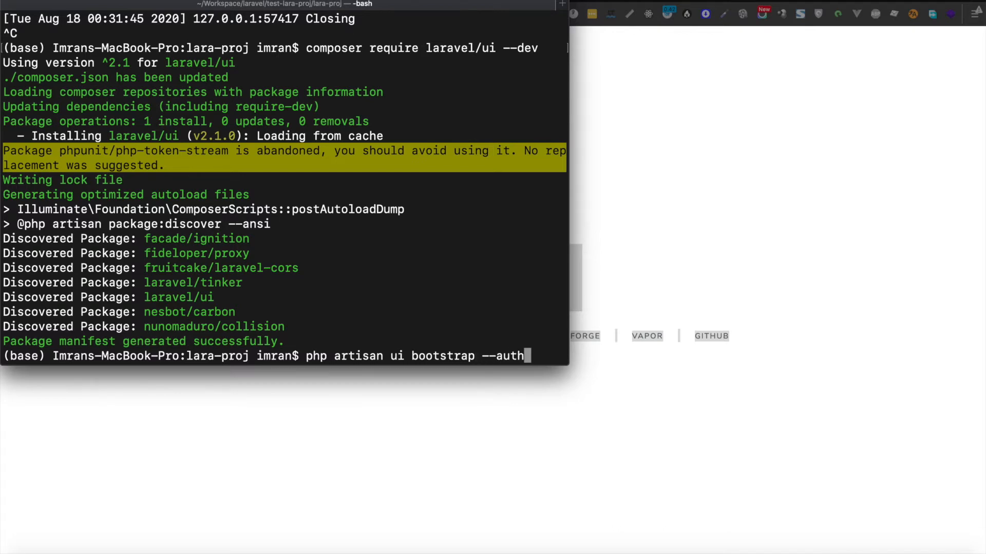
{"action": "key", "text": "Return"}
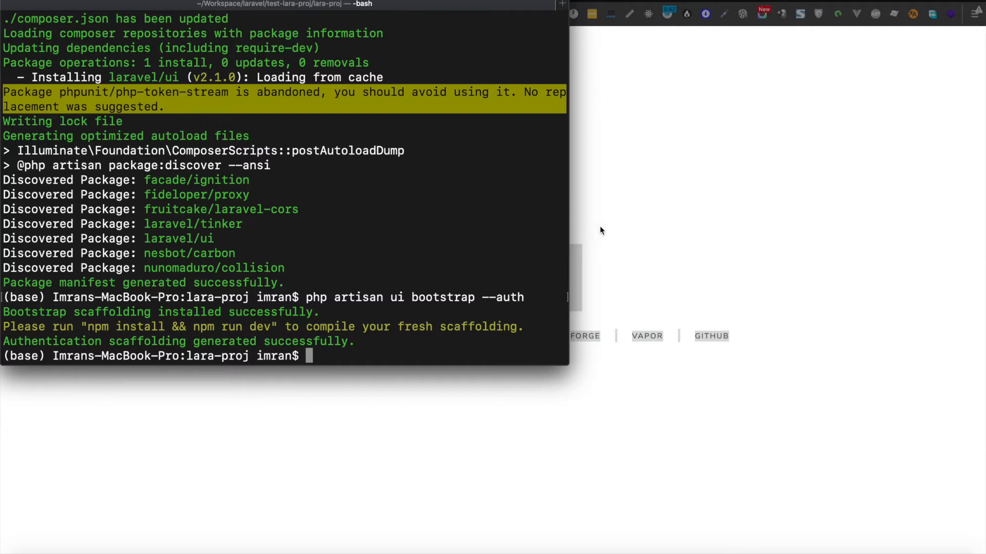
{"action": "key", "text": "Up"}
{"action": "key", "text": "Up"}
{"action": "key", "text": "Up"}
{"action": "key", "text": "Return"}
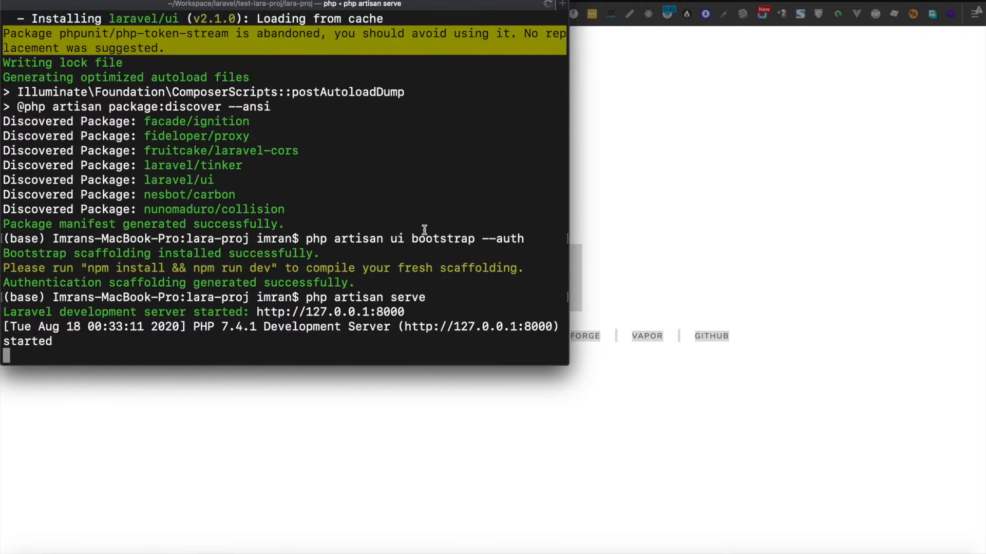
Step: Reload the local site in Firefox and open its unstyled Login page at 127.0.0.1:8000/login
{"action": "left_click", "coordinate": [673, 183]}
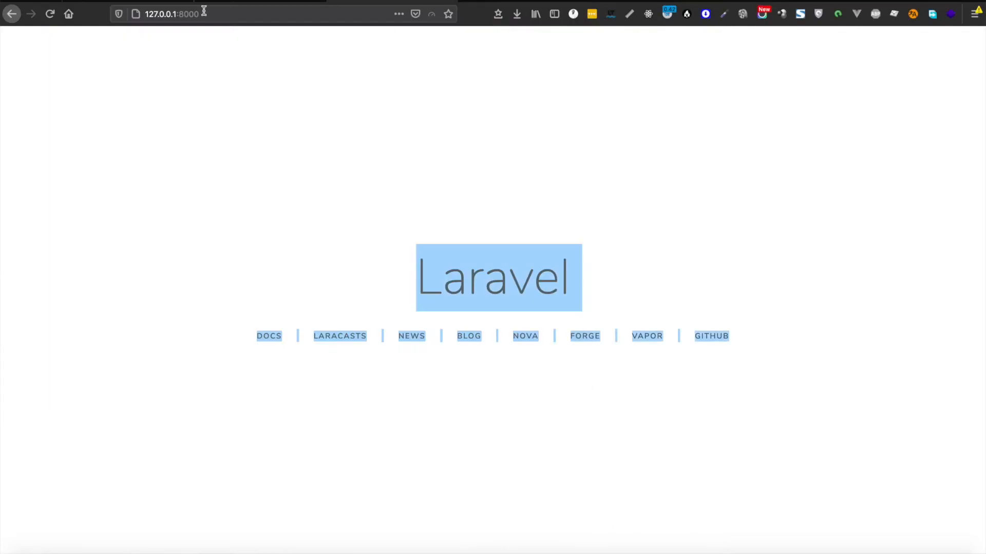
{"action": "left_click", "coordinate": [50, 13]}
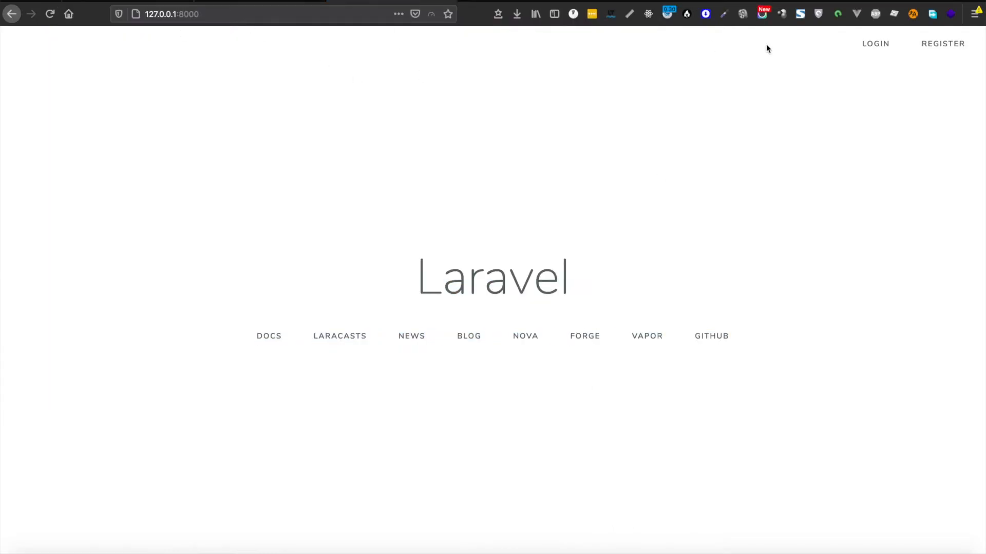
{"action": "left_click", "coordinate": [875, 45]}
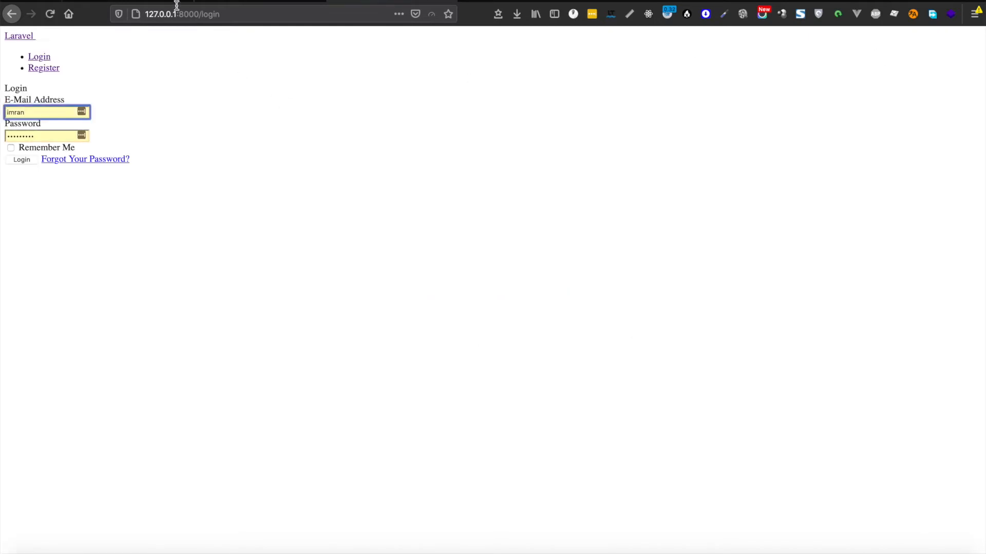
{"action": "left_click_drag", "start_coordinate": [2, 34], "coordinate": [13, 108]}
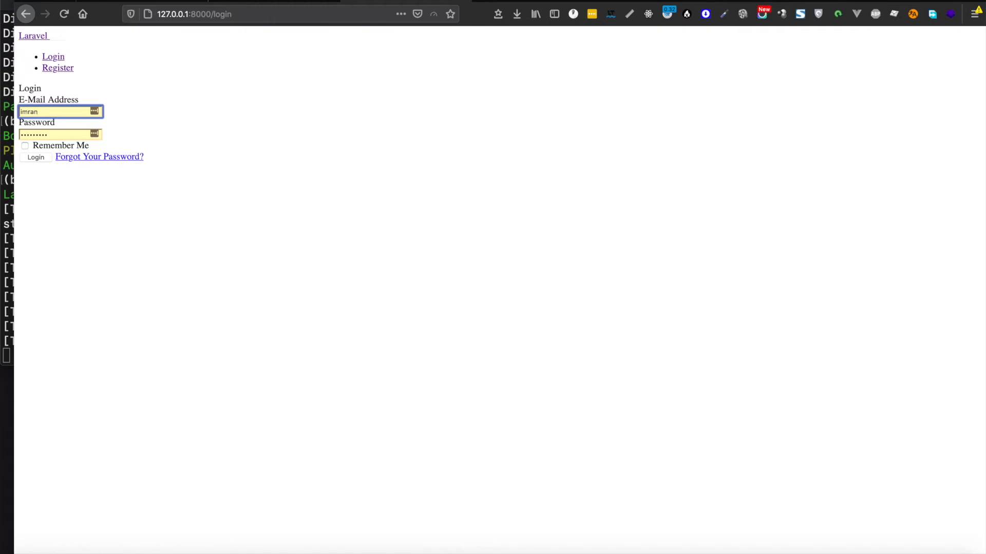
Step: Stop the server and run the suggested 'npm install && npm run dev' to build app.css and app.js
{"action": "key", "text": "super+Tab"}
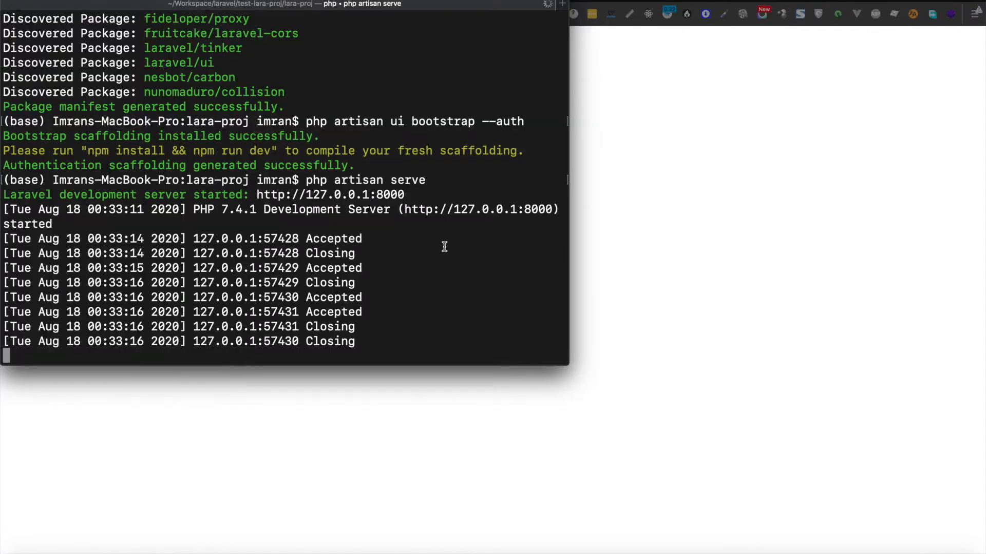
{"action": "key", "text": "ctrl+c"}
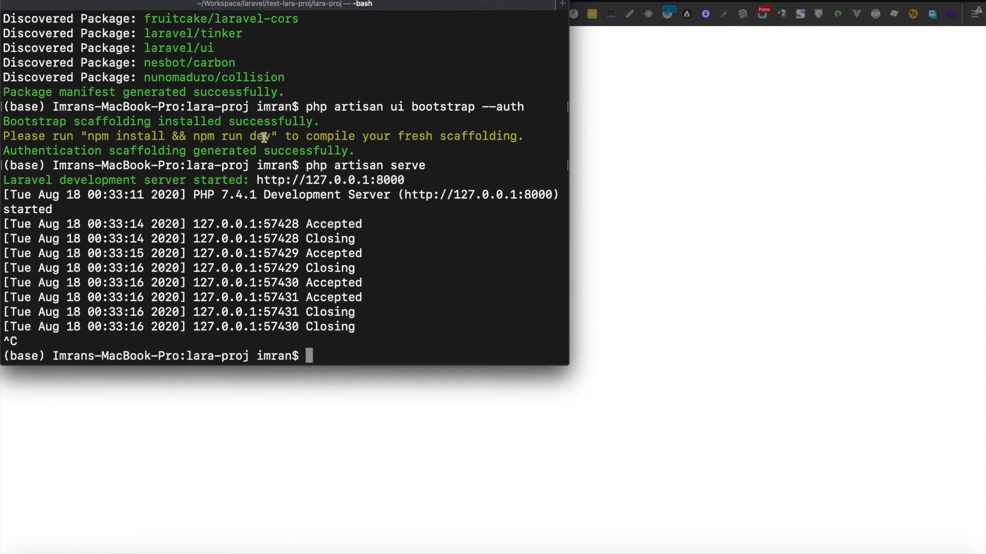
{"action": "left_click_drag", "start_coordinate": [270, 136], "coordinate": [88, 137]}
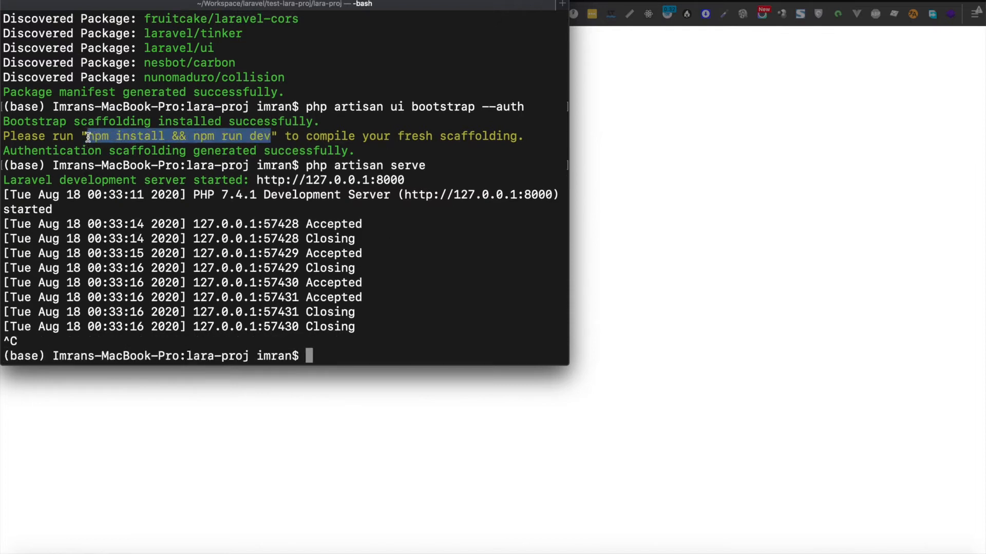
{"action": "key", "text": "super+c"}
{"action": "left_click", "coordinate": [356, 251]}
{"action": "key", "text": "super+v"}
{"action": "key", "text": "Return"}
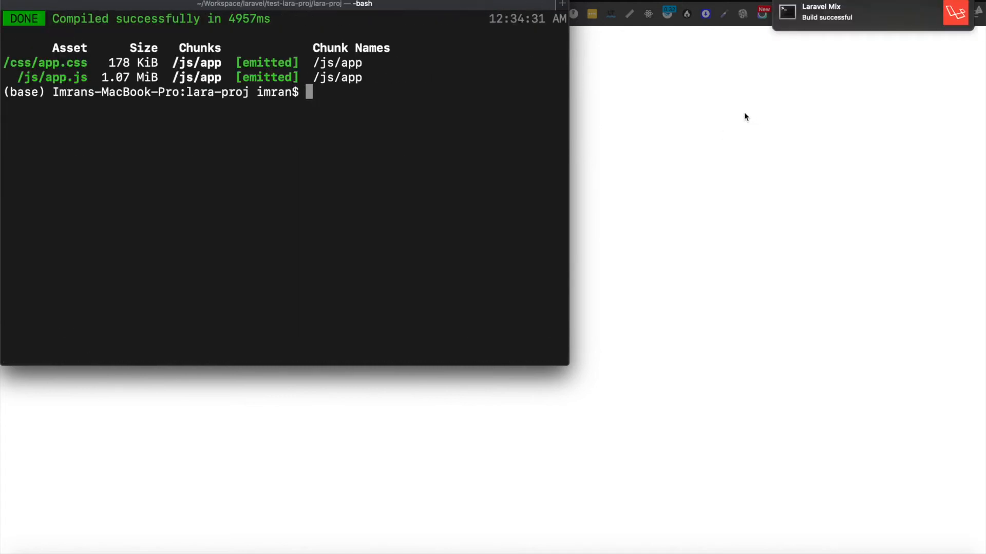
Step: Restart the Laravel development server with php artisan serve from command history
{"action": "left_click", "coordinate": [744, 112]}
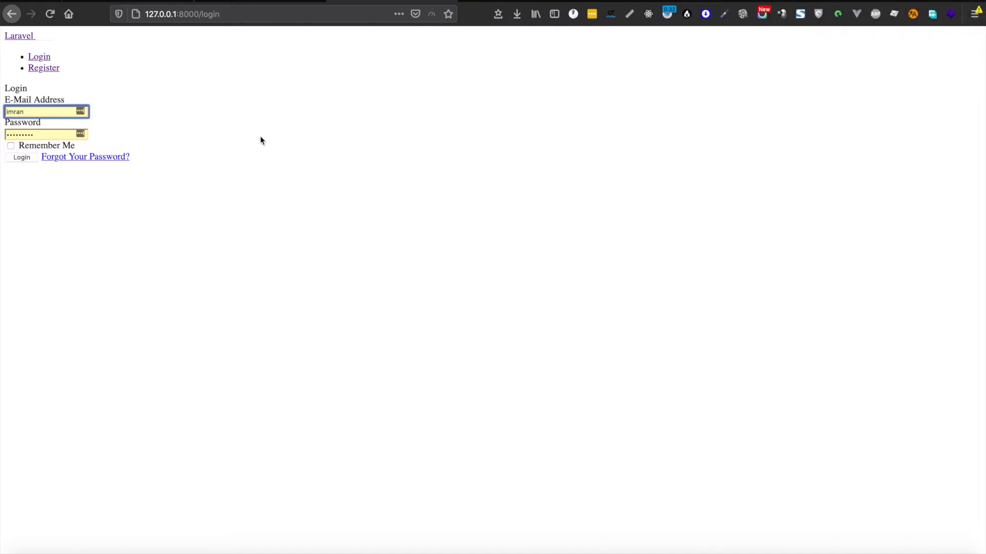
{"action": "key", "text": "super+Tab"}
{"action": "key", "text": "Up"}
{"action": "key", "text": "Up"}
{"action": "key", "text": "Return"}
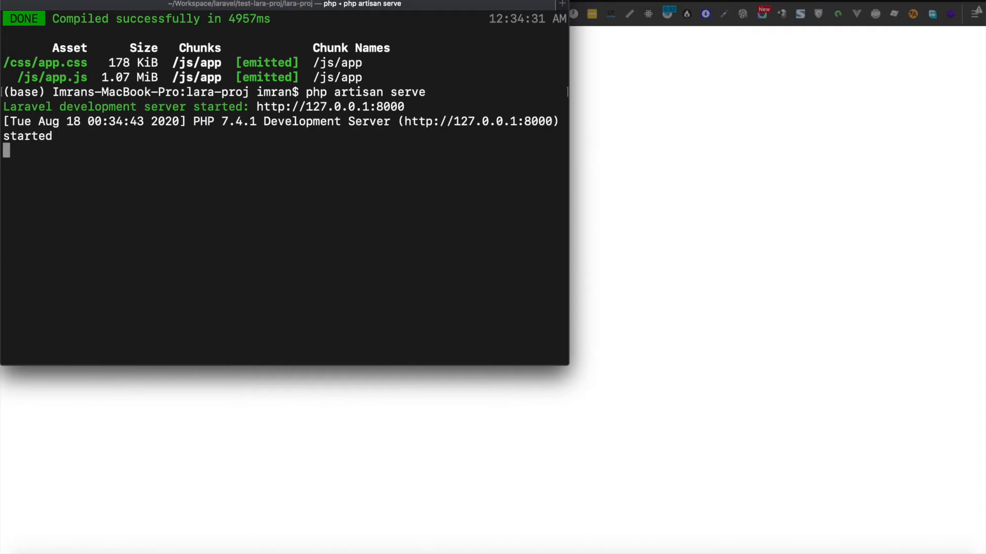
Step: Reload the login page in Firefox to see it styled, then open the Register page
{"action": "key", "text": "super+Tab"}
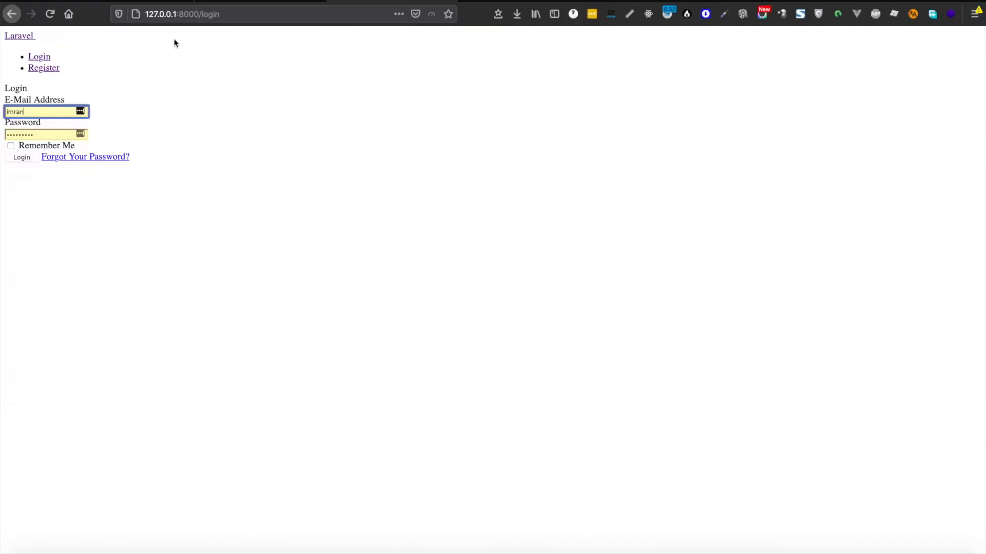
{"action": "left_click", "coordinate": [49, 15]}
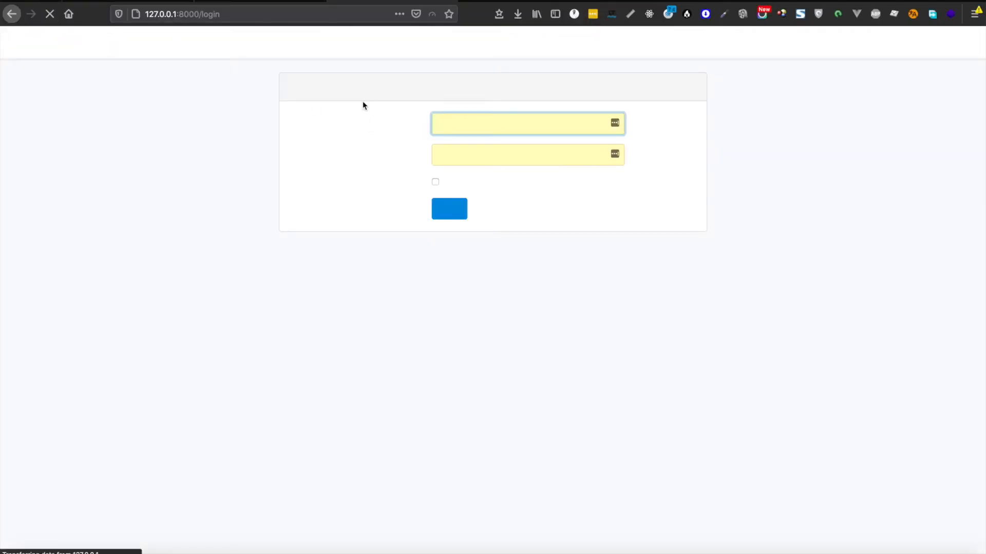
{"action": "left_click_drag", "start_coordinate": [275, 57], "coordinate": [535, 190]}
{"action": "left_click", "coordinate": [704, 313]}
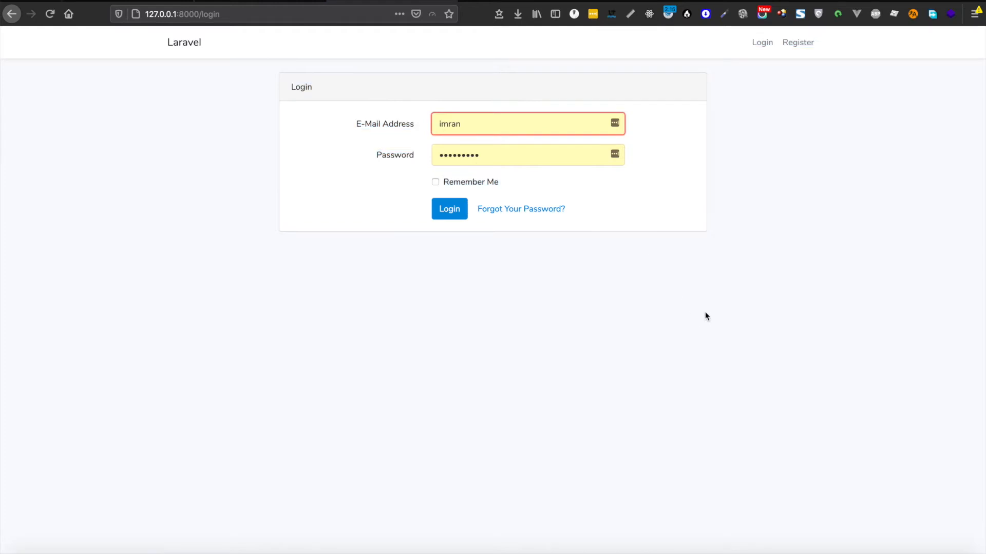
{"action": "left_click", "coordinate": [801, 43]}
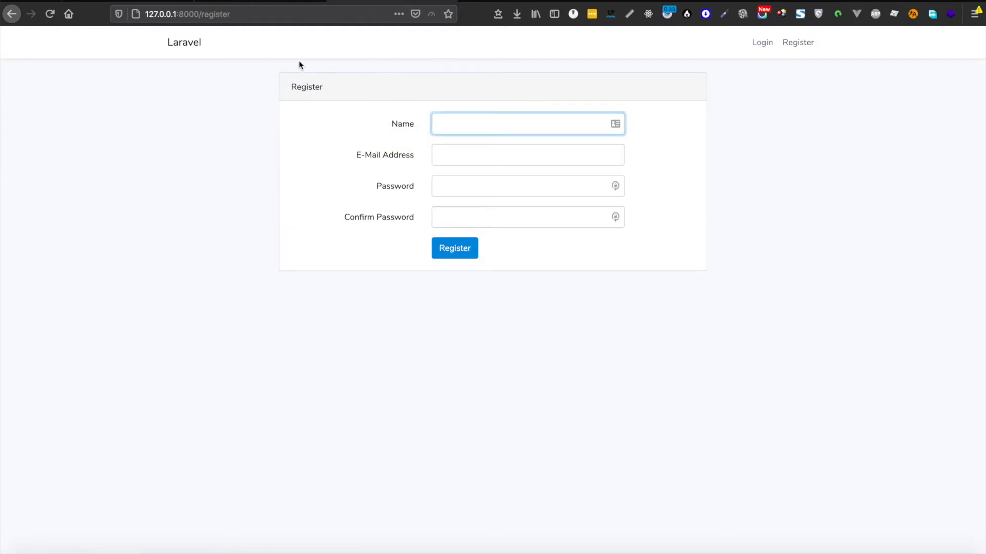
{"action": "key", "text": "super+Tab"}
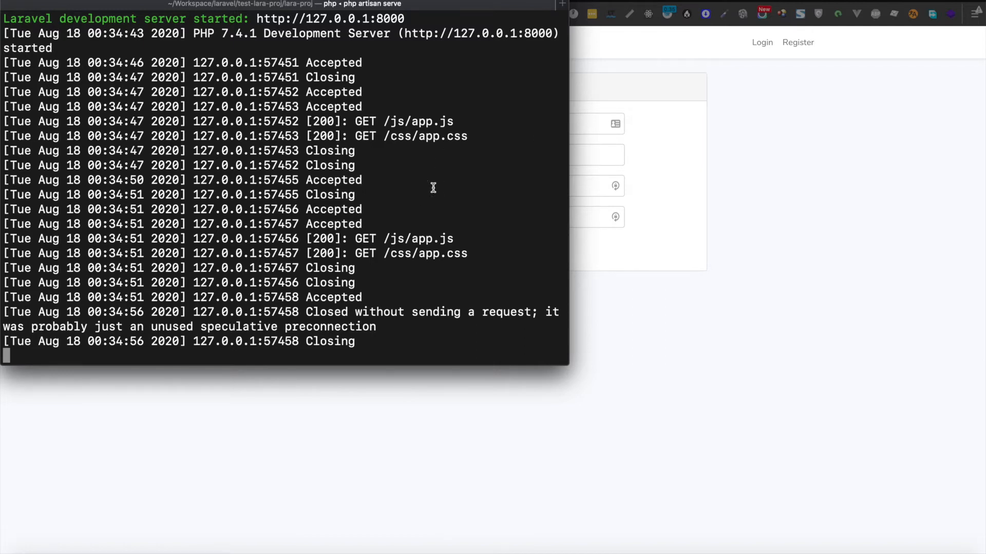
Step: Stop the server and highlight the 'See the project in localhost' and 'Create Git repo' topics
{"action": "key", "text": "ctrl+c"}
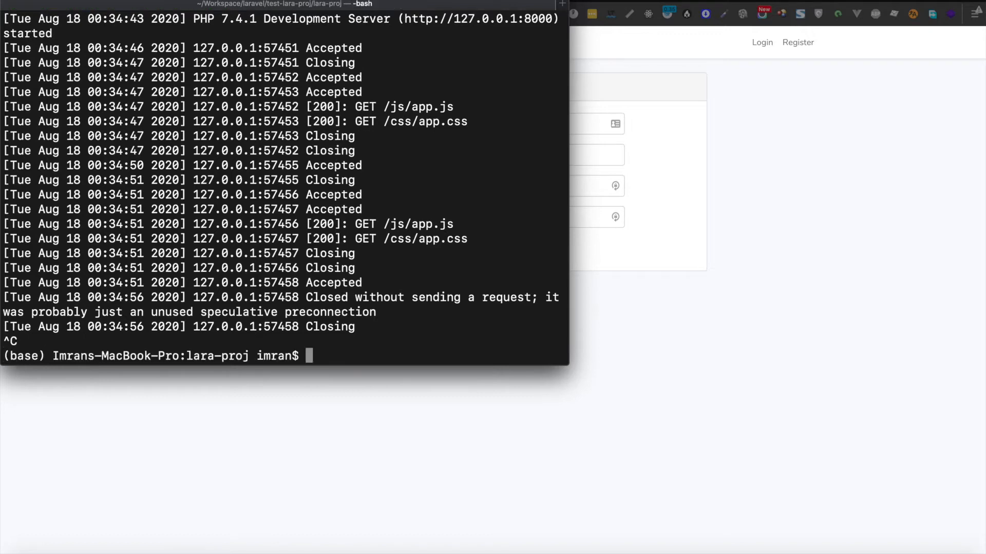
{"action": "key", "text": "super+Tab"}
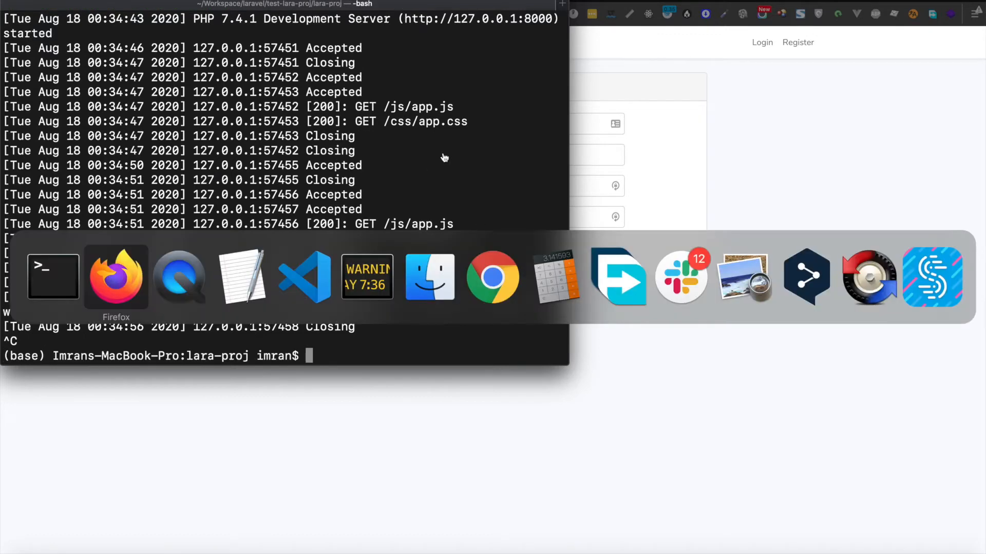
{"action": "key", "text": "super+Tab"}
{"action": "key", "text": "super+Tab"}
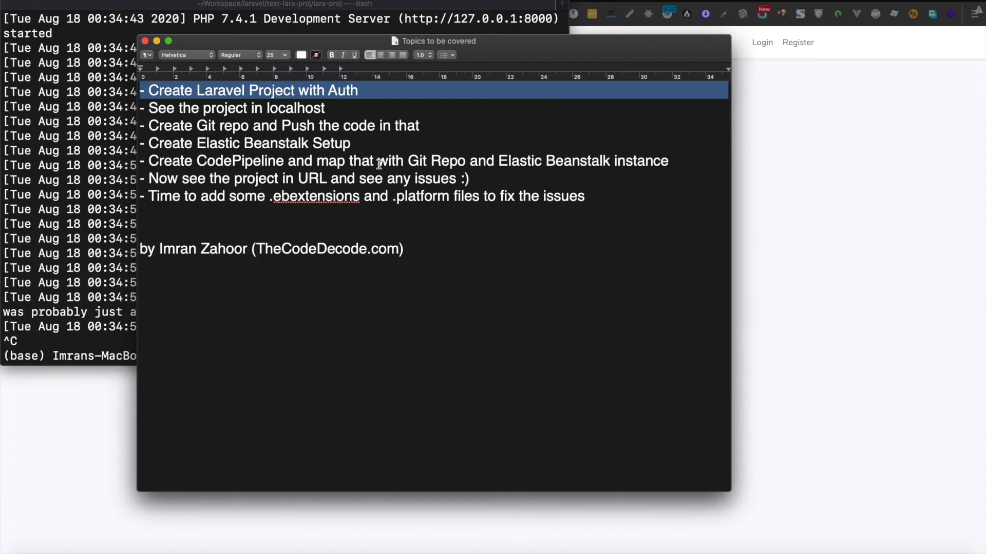
{"action": "left_click_drag", "start_coordinate": [325, 109], "coordinate": [154, 109]}
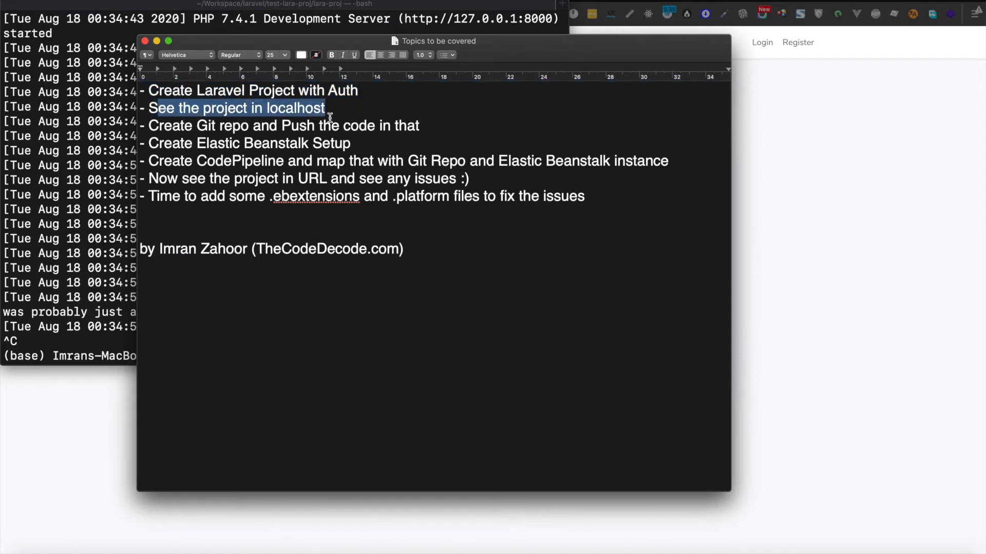
{"action": "left_click", "coordinate": [333, 119]}
{"action": "left_click_drag", "start_coordinate": [149, 126], "coordinate": [418, 130]}
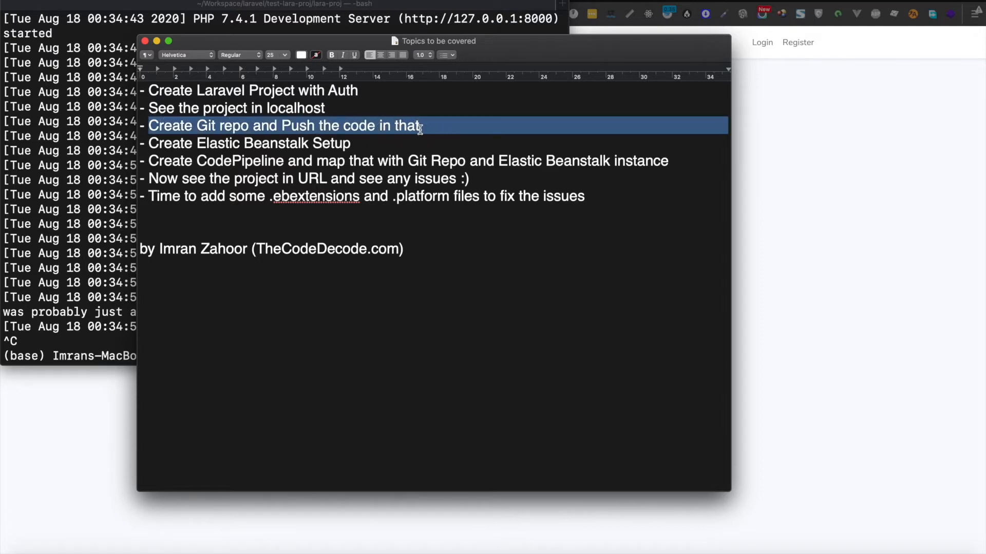
{"action": "left_click", "coordinate": [420, 128]}
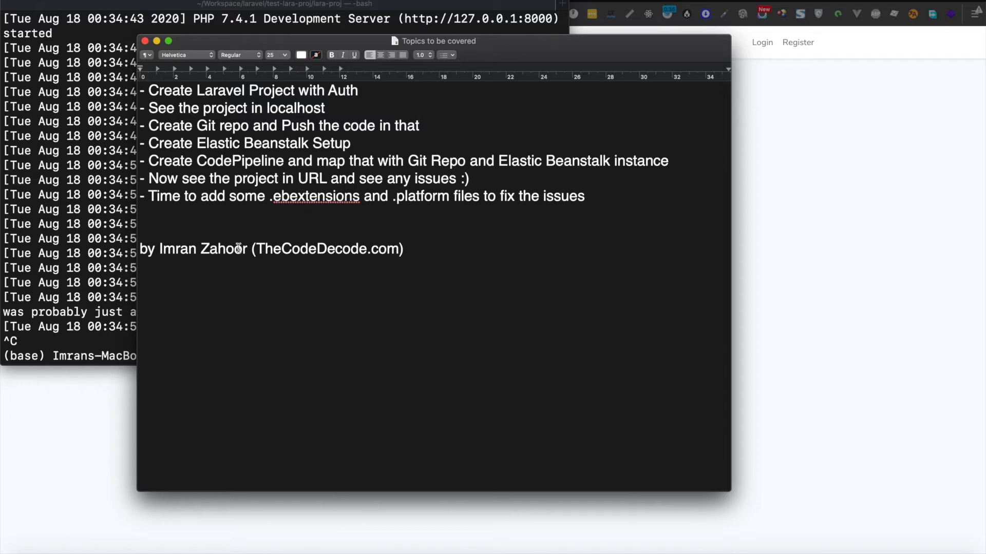
{"action": "left_click", "coordinate": [71, 440]}
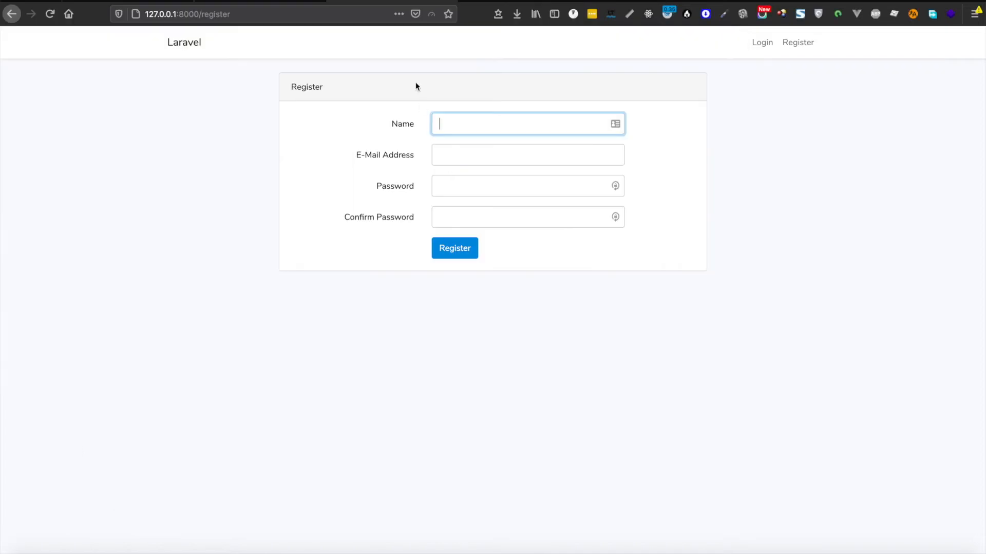
{"action": "key", "text": "super+Tab"}
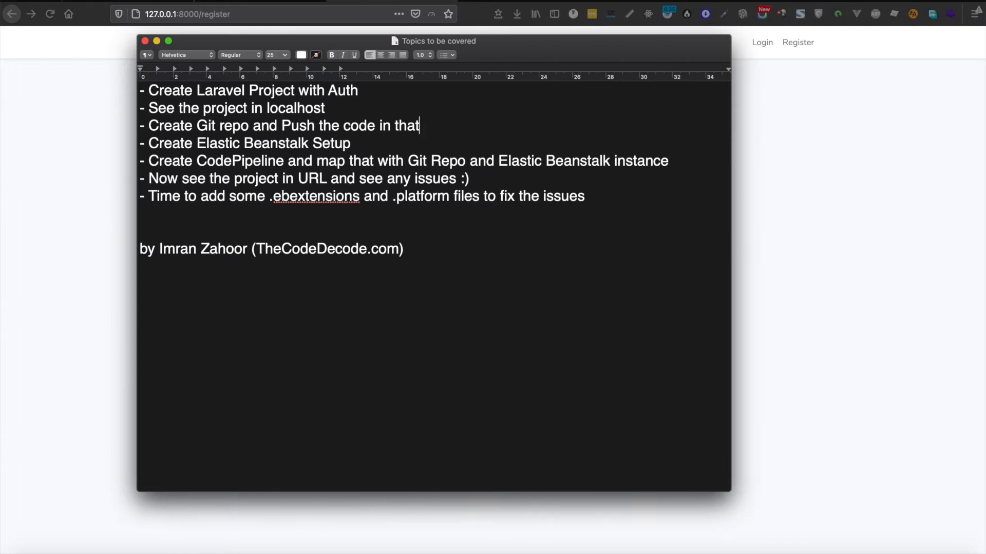
{"action": "left_click", "coordinate": [373, 371]}
{"action": "left_click", "coordinate": [87, 534]}
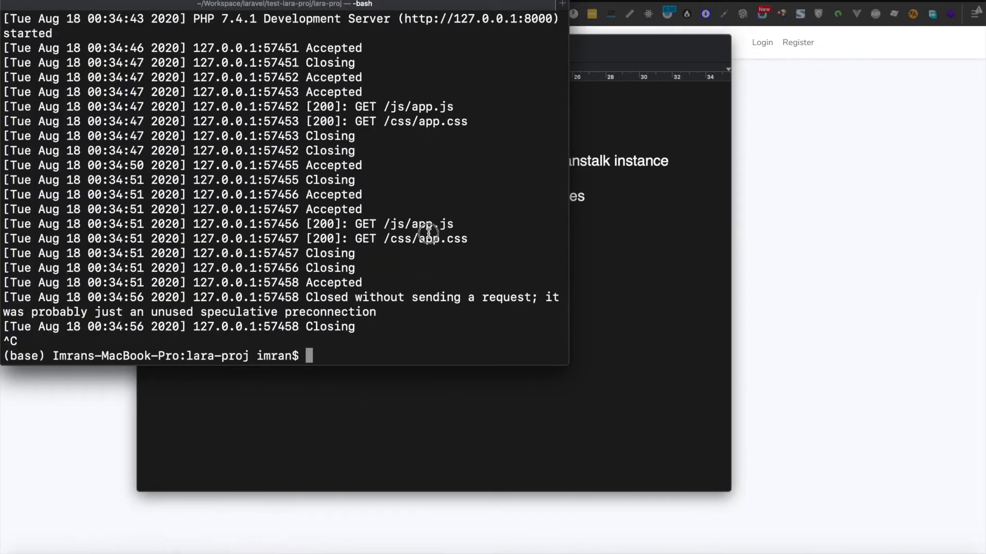
Step: List the lara-proj files and open the folder in Visual Studio Code with 'code .'
{"action": "type", "text": "ls"}
{"action": "key", "text": "Return"}
{"action": "type", "text": "code "}
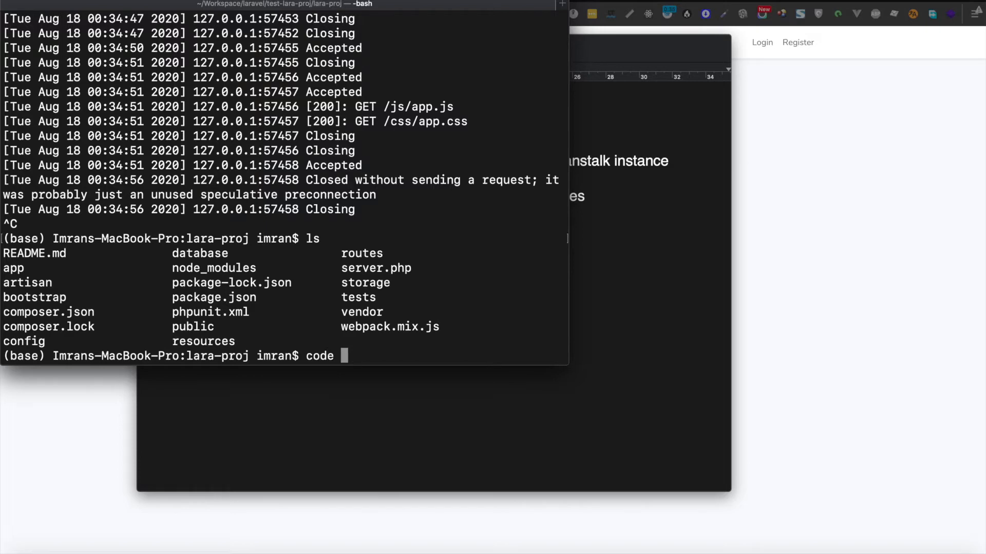
{"action": "type", "text": "."}
{"action": "key", "text": "Return"}
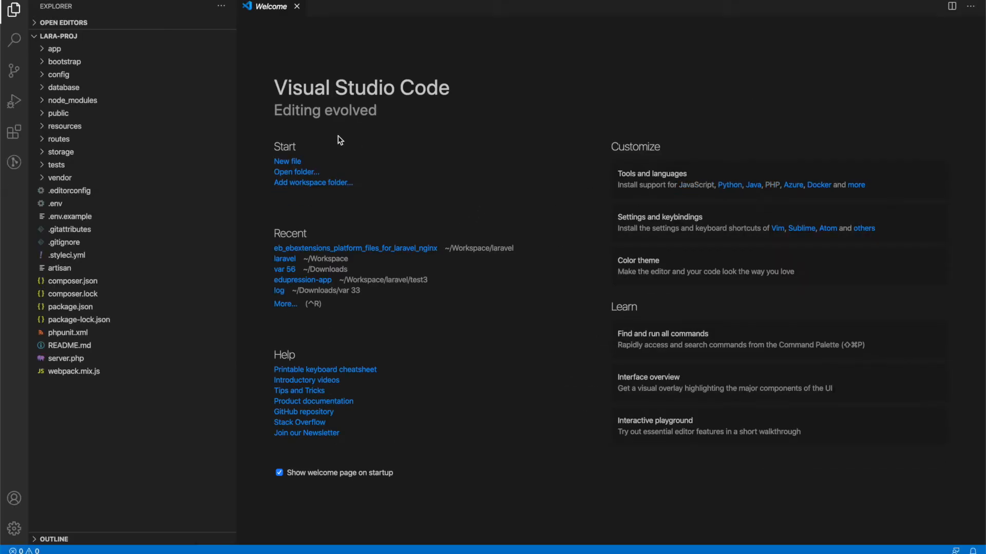
Step: Open the integrated terminal, close the Welcome page, and run git status
{"action": "key", "text": "ctrl+grave"}
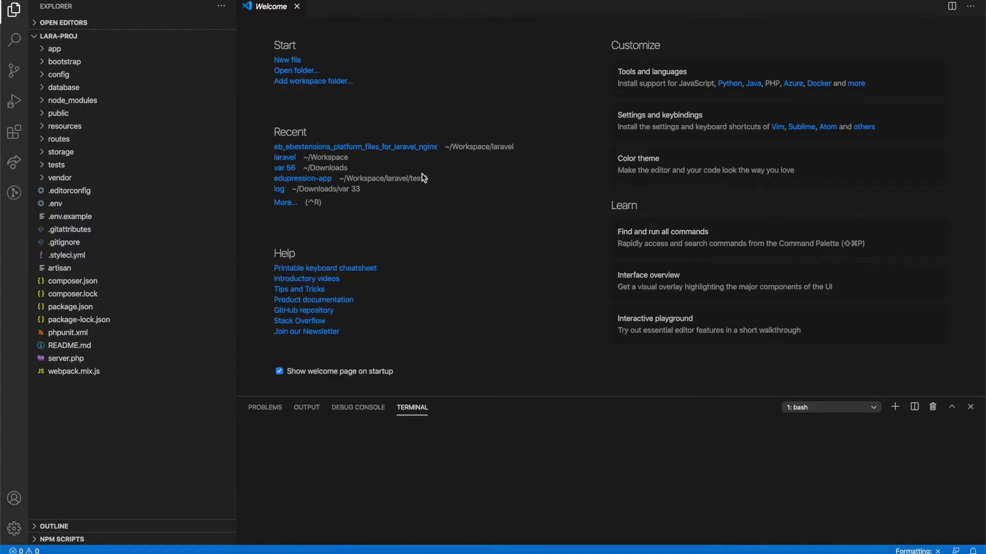
{"action": "left_click", "coordinate": [296, 6]}
{"action": "type", "text": "git status"}
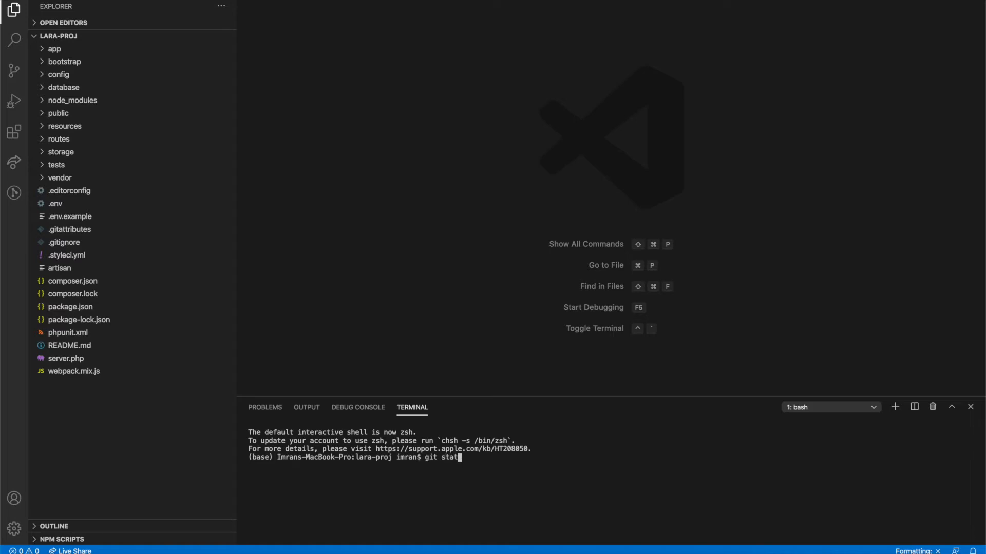
{"action": "key", "text": "Return"}
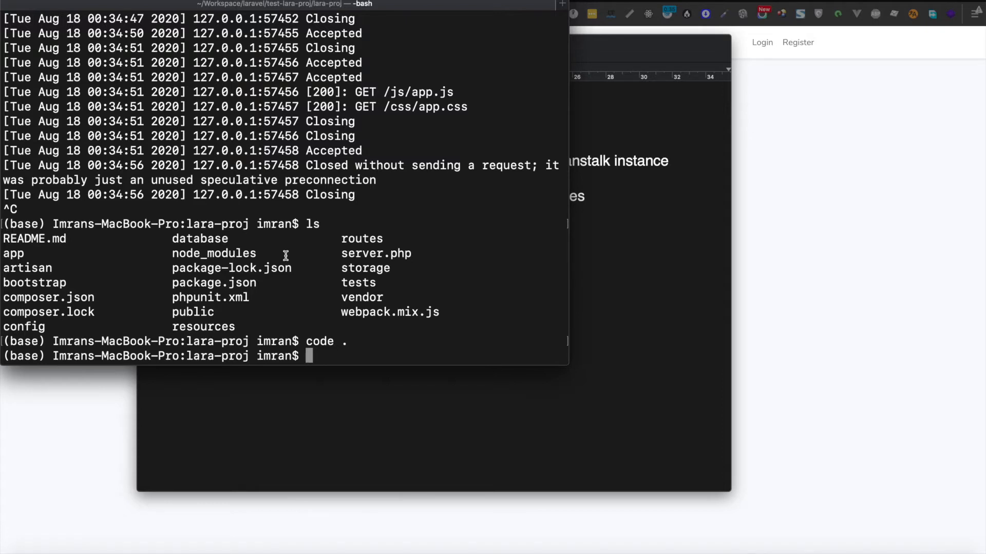
Step: Run git init, stage all files with git add ., and commit them as 'Laravel code'
{"action": "type", "text": "git init"}
{"action": "key", "text": "Return"}
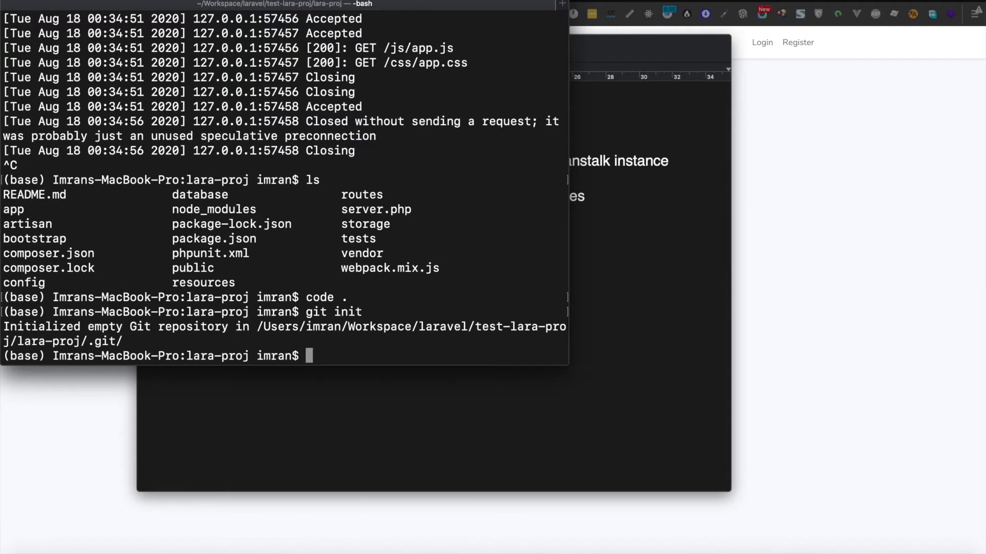
{"action": "type", "text": "git add ."}
{"action": "key", "text": "Return"}
{"action": "type", "text": "git commit -m \"\""}
{"action": "key", "text": "Left"}
{"action": "type", "text": "Laravel cod"}
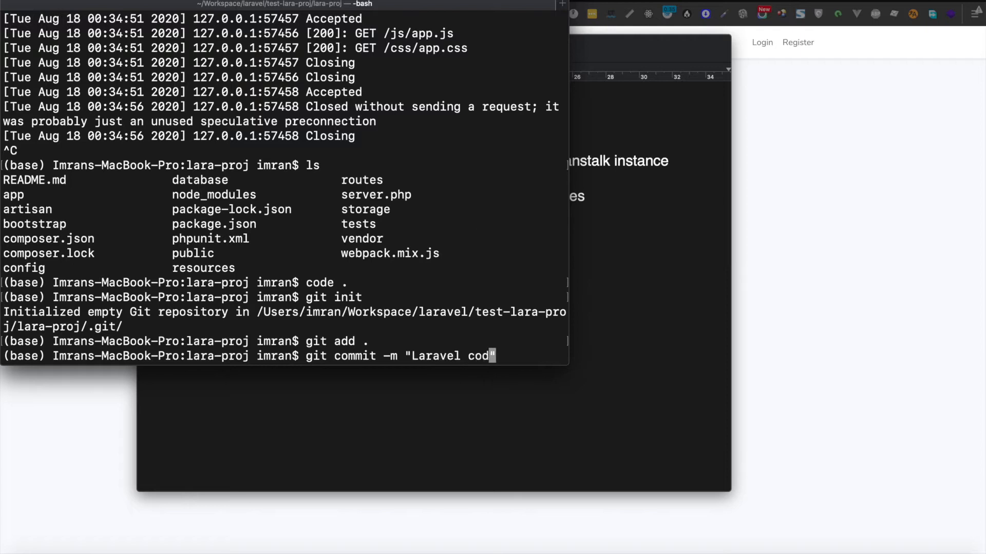
{"action": "type", "text": "e"}
{"action": "key", "text": "Return"}
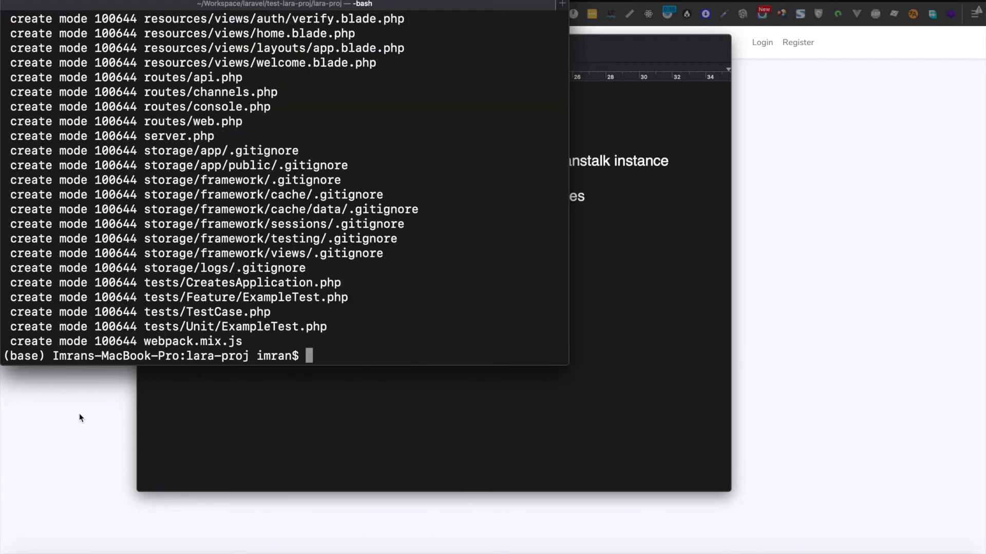
{"action": "left_click", "coordinate": [626, 229]}
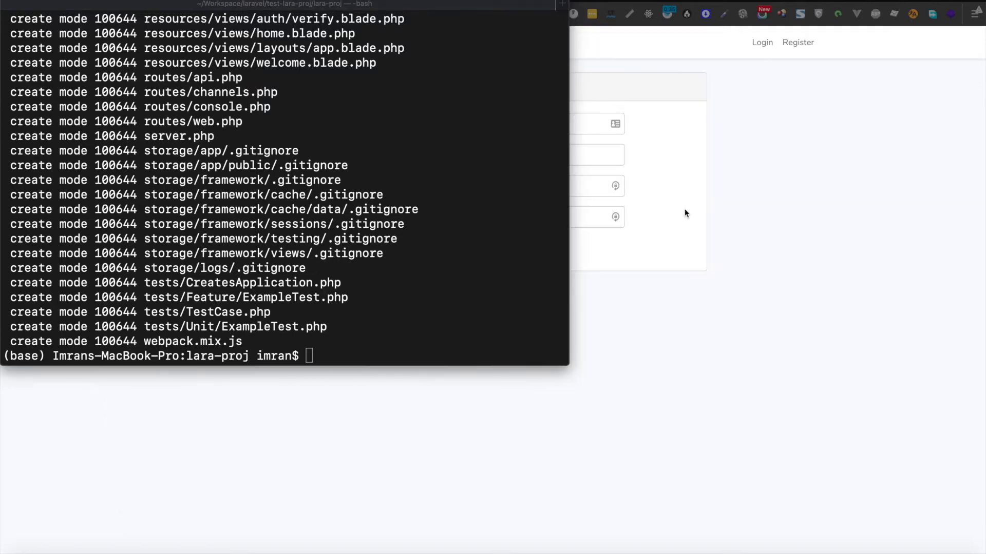
Step: From the GitHub repositories page, create a new repository named lara-test-proj
{"action": "key", "text": "super+t"}
{"action": "type", "text": "github.com/mr"}
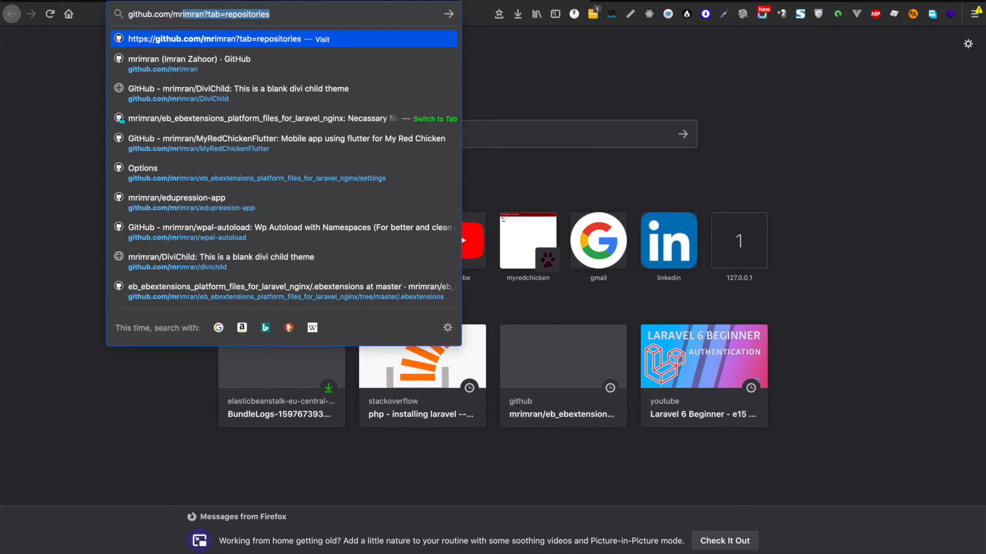
{"action": "key", "text": "Return"}
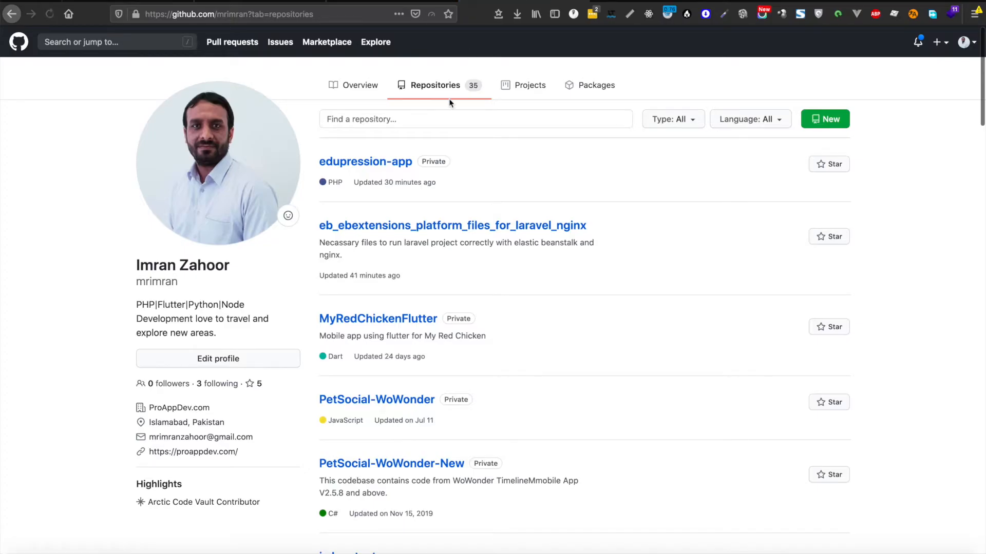
{"action": "left_click", "coordinate": [830, 119]}
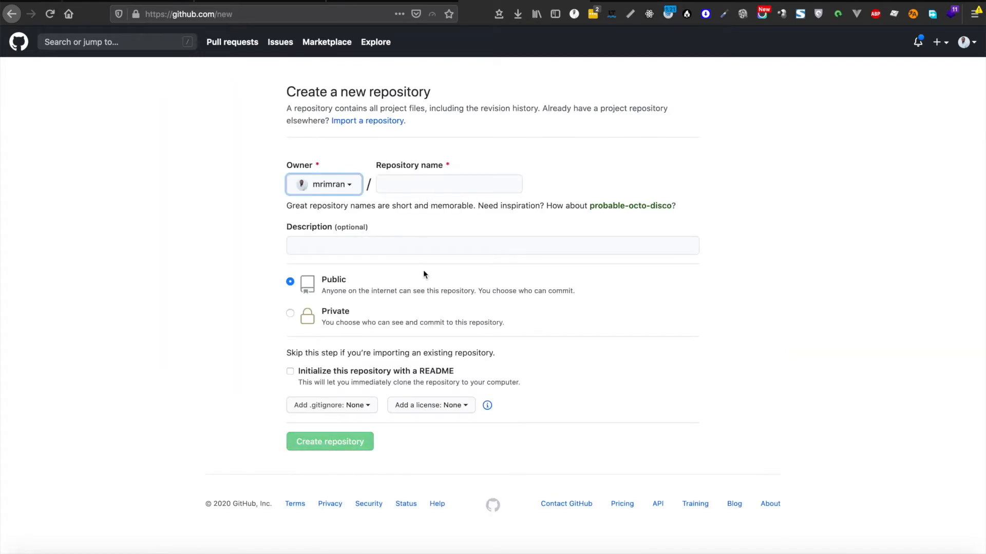
{"action": "left_click", "coordinate": [439, 183]}
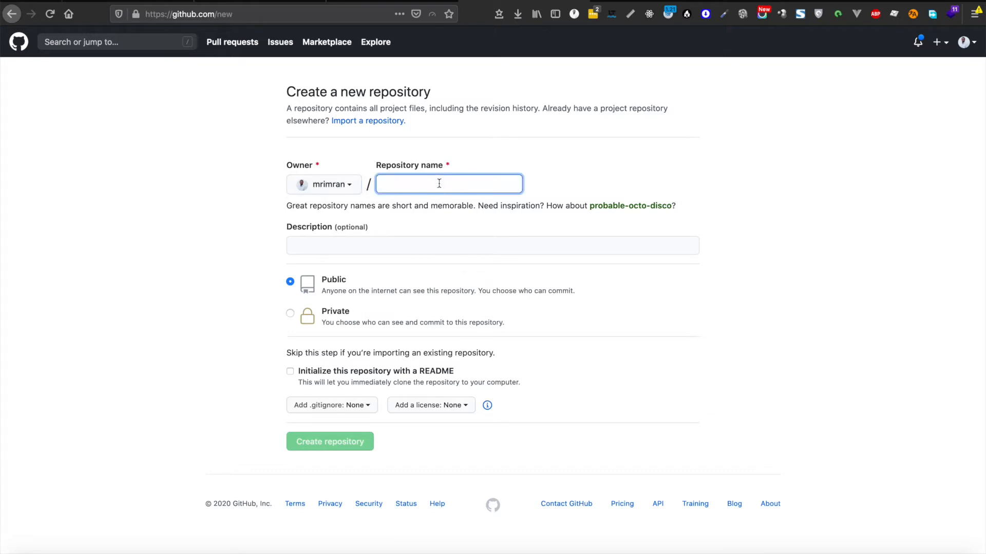
{"action": "type", "text": "lara-test-proj"}
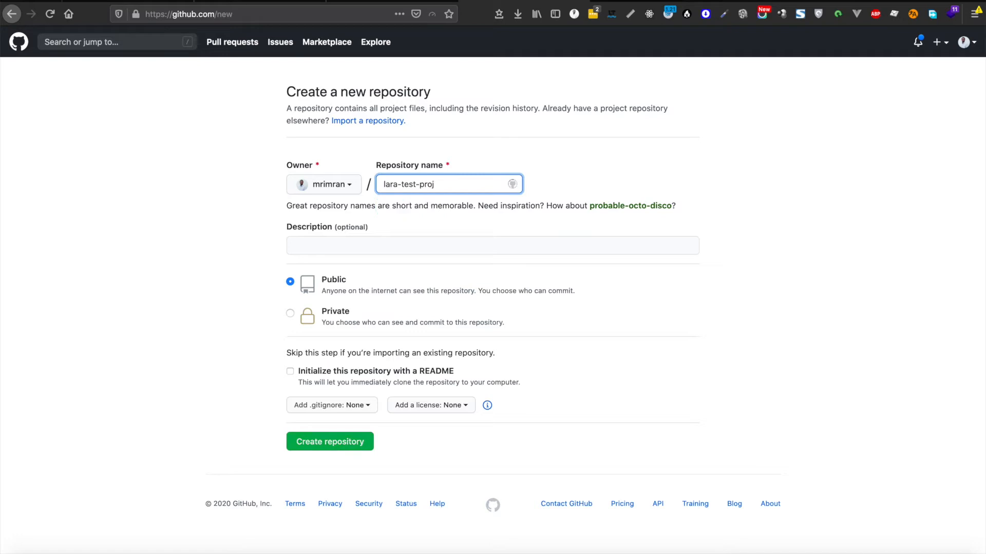
{"action": "left_click", "coordinate": [342, 448]}
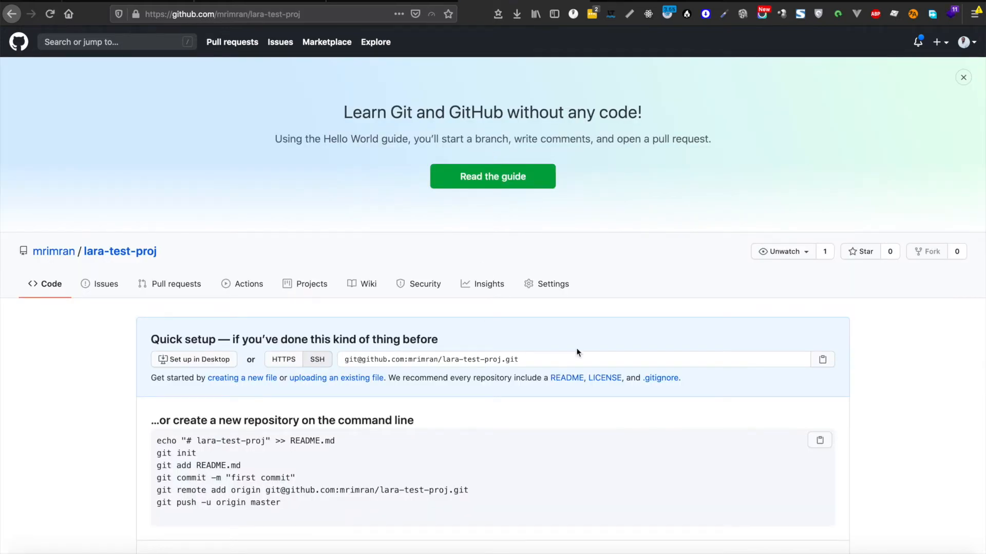
Step: Copy the 'git remote add origin' command from the quick setup page and run it in Terminal
{"action": "scroll", "coordinate": [576, 349], "scroll_direction": "down", "scroll_amount": 2}
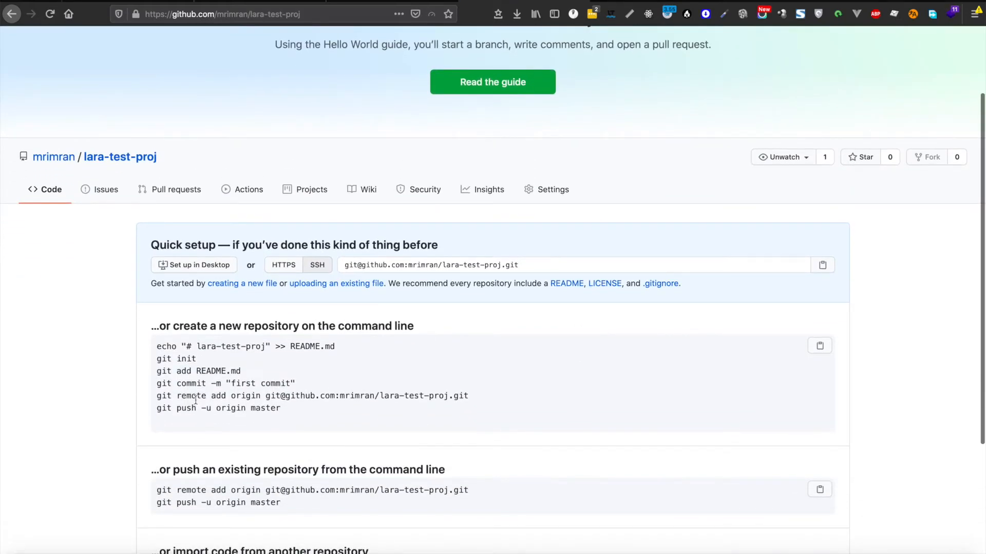
{"action": "left_click_drag", "start_coordinate": [296, 383], "coordinate": [149, 380]}
{"action": "left_click_drag", "start_coordinate": [468, 395], "coordinate": [157, 393]}
{"action": "key", "text": "super+c"}
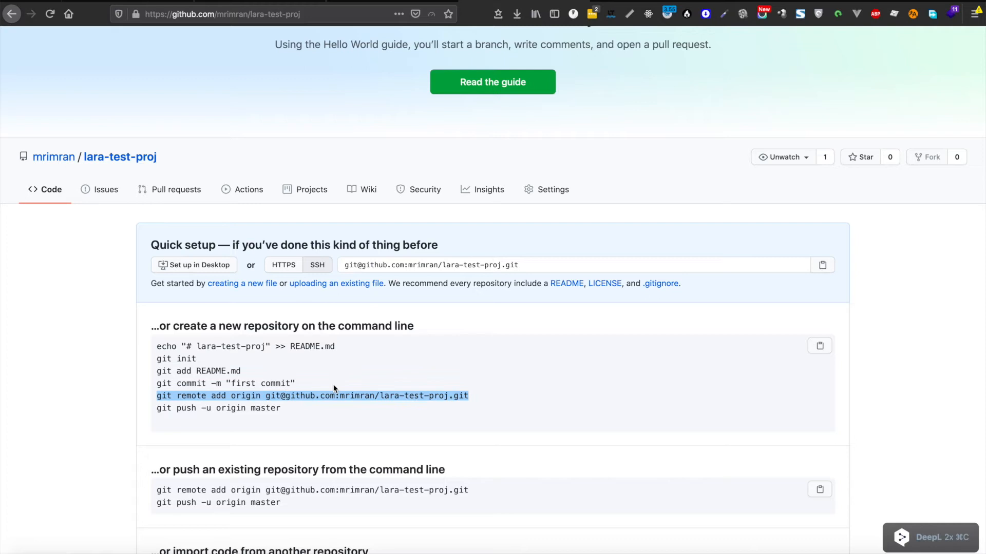
{"action": "key", "text": "super+plus"}
{"action": "key", "text": "super+plus"}
{"action": "key", "text": "super+plus"}
{"action": "scroll", "coordinate": [439, 374], "scroll_direction": "down", "scroll_amount": 1}
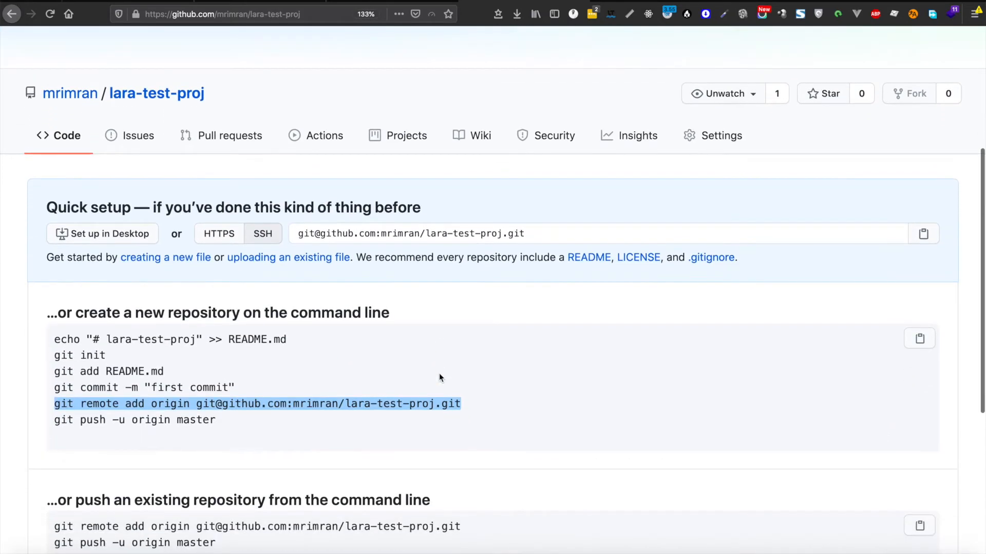
{"action": "key", "text": "super+Tab"}
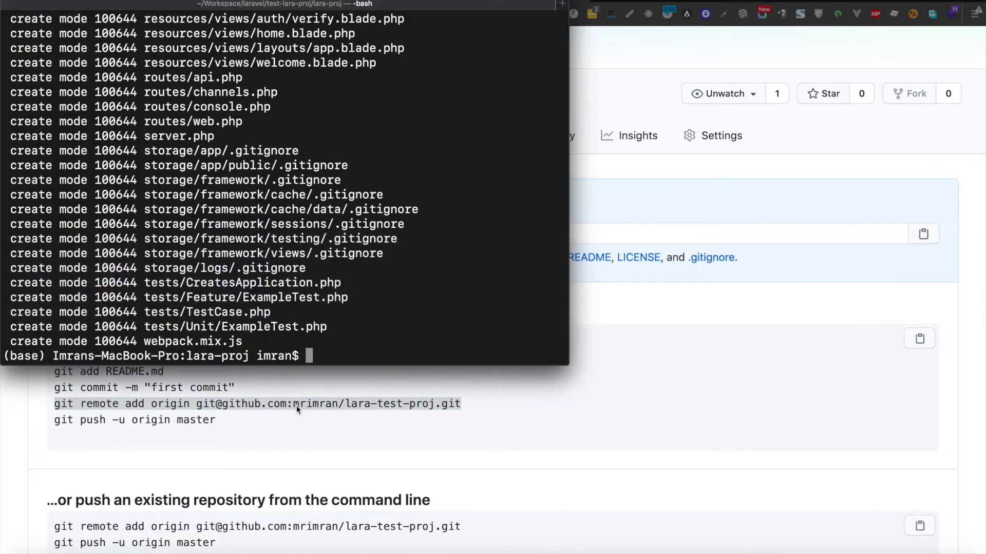
{"action": "key", "text": "super+v"}
{"action": "key", "text": "Return"}
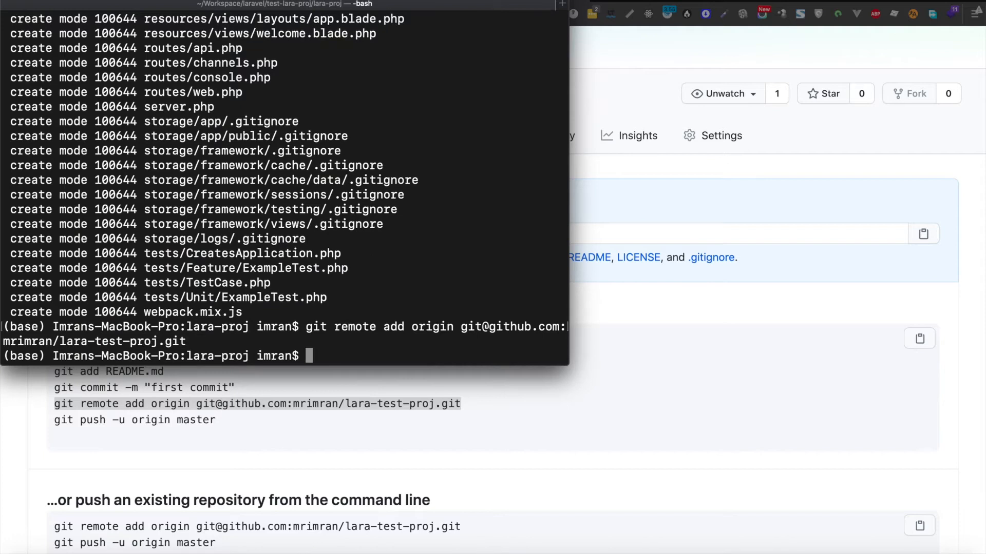
Step: Copy and run 'git push -u origin master' to push the master branch to GitHub
{"action": "key", "text": "super+Tab"}
{"action": "left_click_drag", "start_coordinate": [217, 420], "coordinate": [37, 417]}
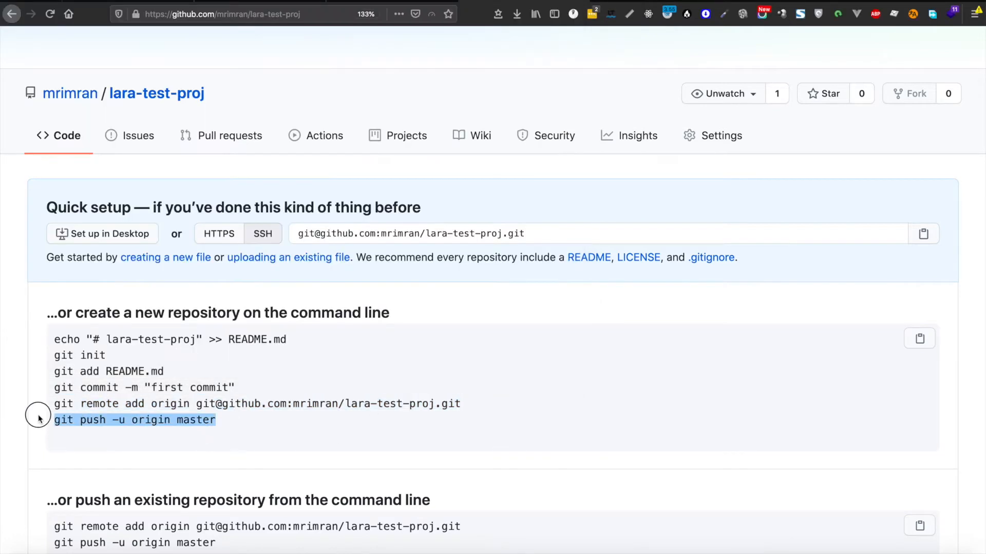
{"action": "key", "text": "super+c"}
{"action": "key", "text": "super+Tab"}
{"action": "key", "text": "super+v"}
{"action": "key", "text": "Return"}
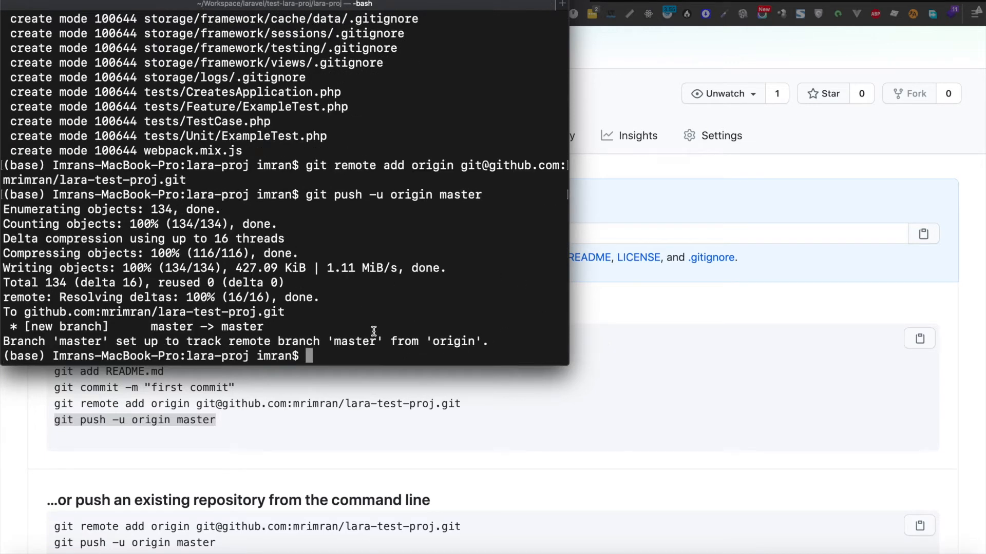
{"action": "key", "text": "super+Tab"}
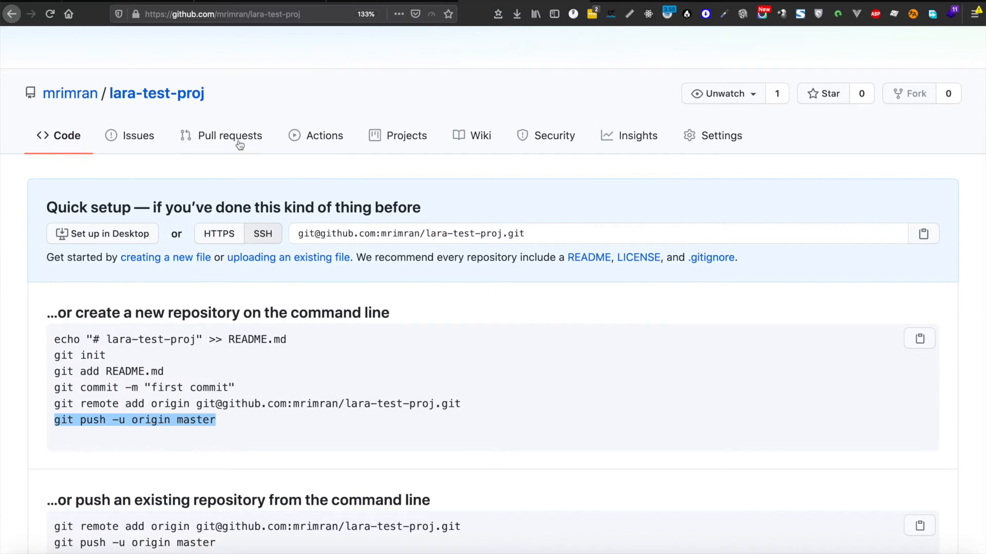
{"action": "key", "text": "ctrl+0"}
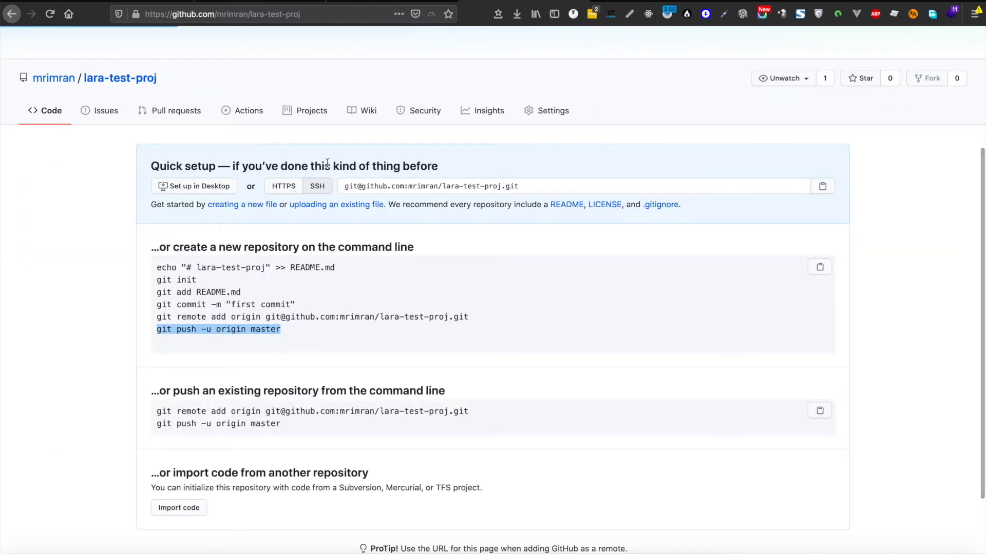
Step: In Settings, change lara-test-proj's visibility to private, confirming with the repository name
{"action": "key", "text": "ctrl+plus"}
{"action": "key", "text": "ctrl+plus"}
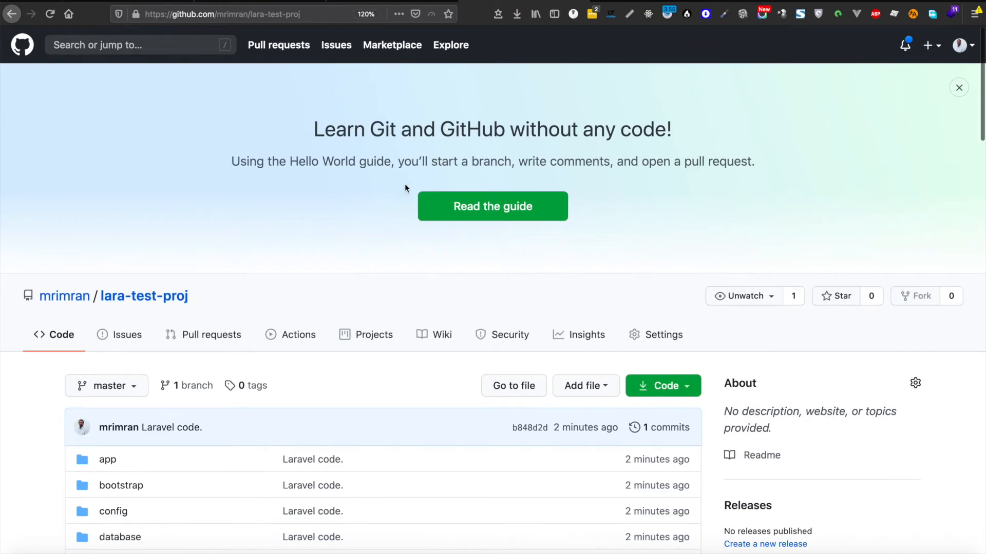
{"action": "scroll", "coordinate": [405, 183], "scroll_direction": "down", "scroll_amount": 6}
{"action": "scroll", "coordinate": [405, 183], "scroll_direction": "up", "scroll_amount": 4}
{"action": "left_click", "coordinate": [639, 218]}
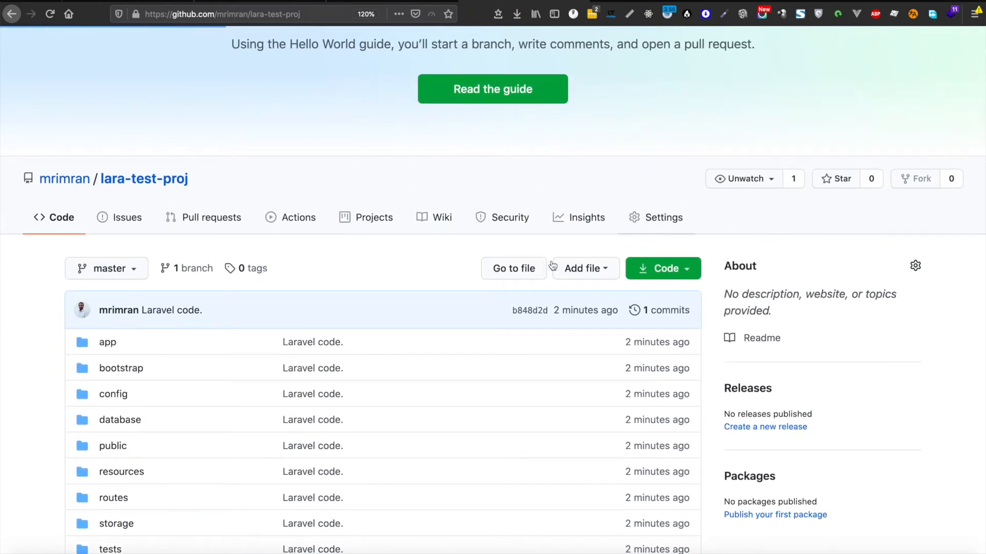
{"action": "scroll", "coordinate": [681, 230], "scroll_direction": "down", "scroll_amount": 8}
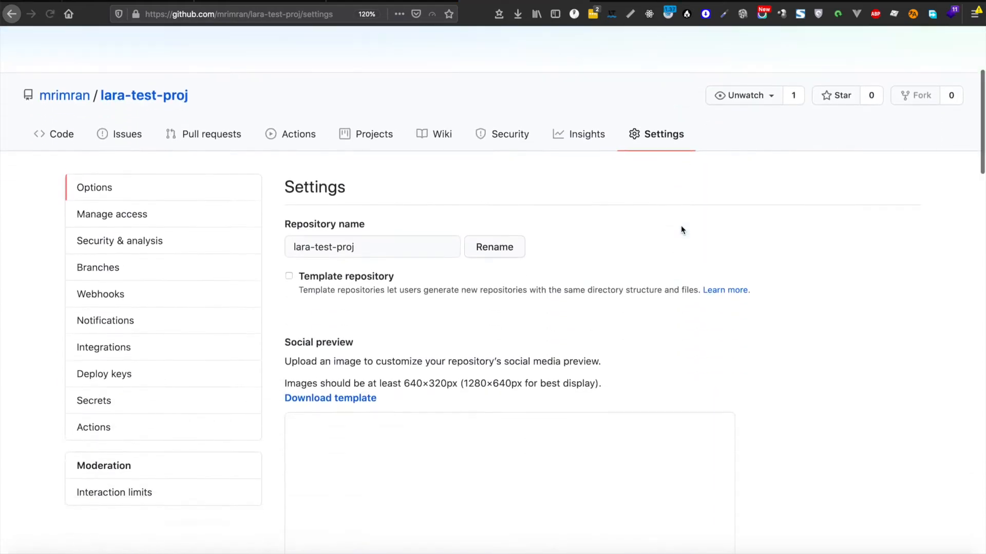
{"action": "scroll", "coordinate": [543, 258], "scroll_direction": "down", "scroll_amount": 20}
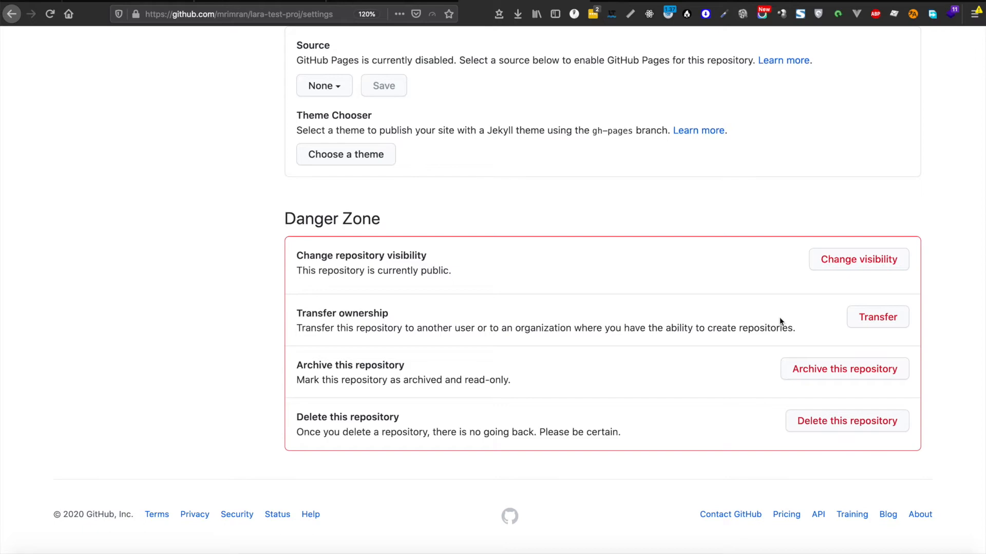
{"action": "left_click", "coordinate": [831, 259]}
{"action": "left_click", "coordinate": [408, 231]}
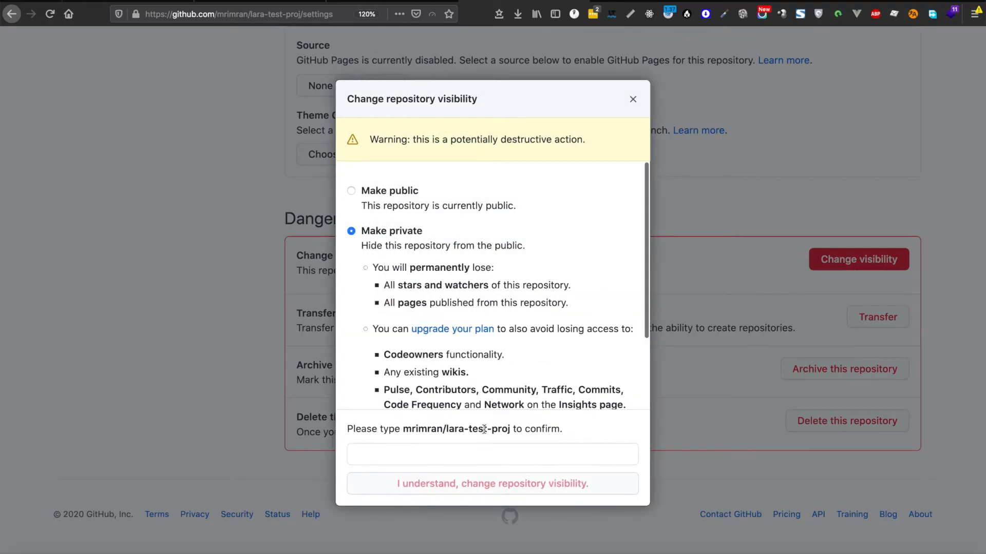
{"action": "left_click", "coordinate": [451, 456]}
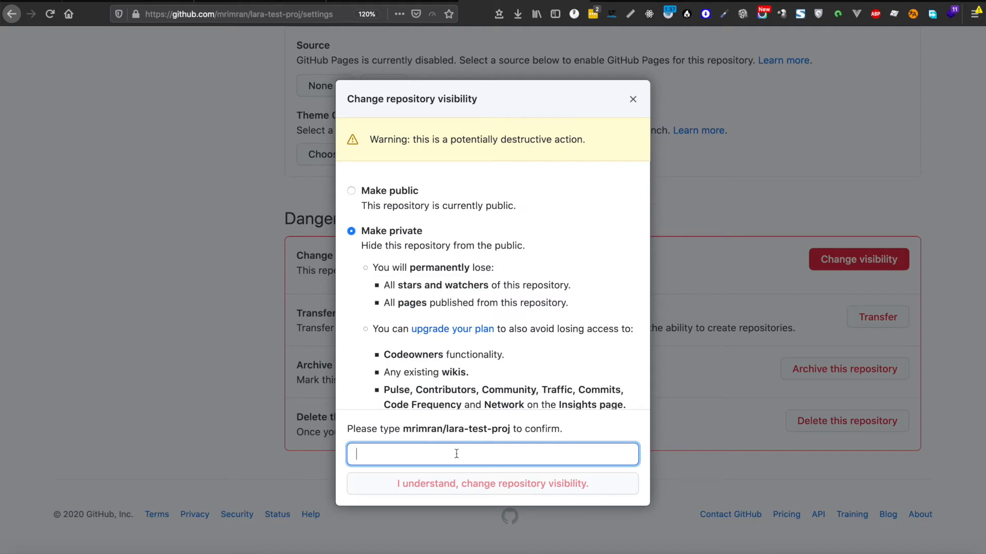
{"action": "left_click_drag", "start_coordinate": [510, 430], "coordinate": [402, 429]}
{"action": "key", "text": "super+c"}
{"action": "left_click", "coordinate": [420, 447]}
{"action": "key", "text": "super+v"}
{"action": "left_click", "coordinate": [455, 485]}
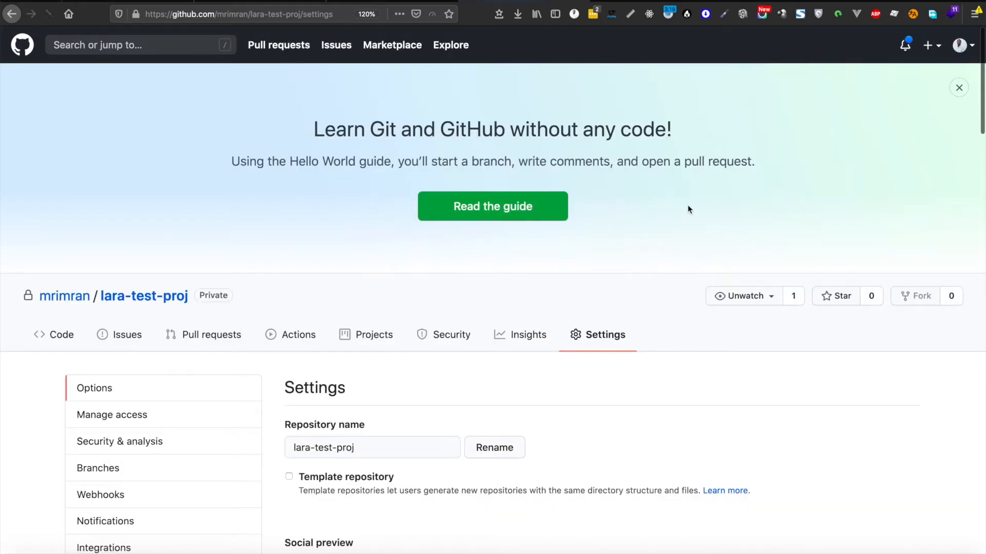
Step: Return to the lara-test-proj repository's main page, then switch back to the notes window
{"action": "scroll", "coordinate": [688, 210], "scroll_direction": "down", "scroll_amount": 2}
{"action": "scroll", "coordinate": [688, 210], "scroll_direction": "down", "scroll_amount": 8}
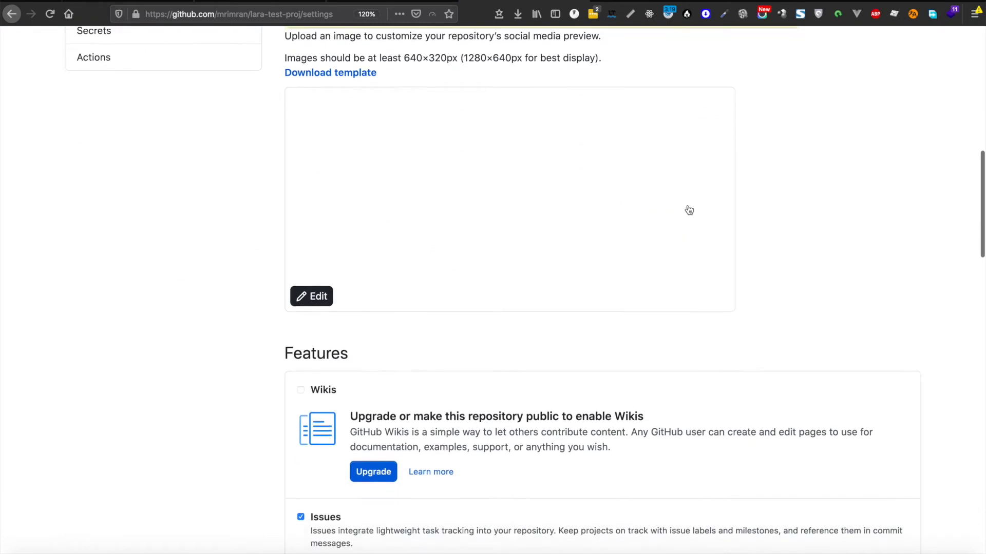
{"action": "scroll", "coordinate": [688, 209], "scroll_direction": "up", "scroll_amount": 10}
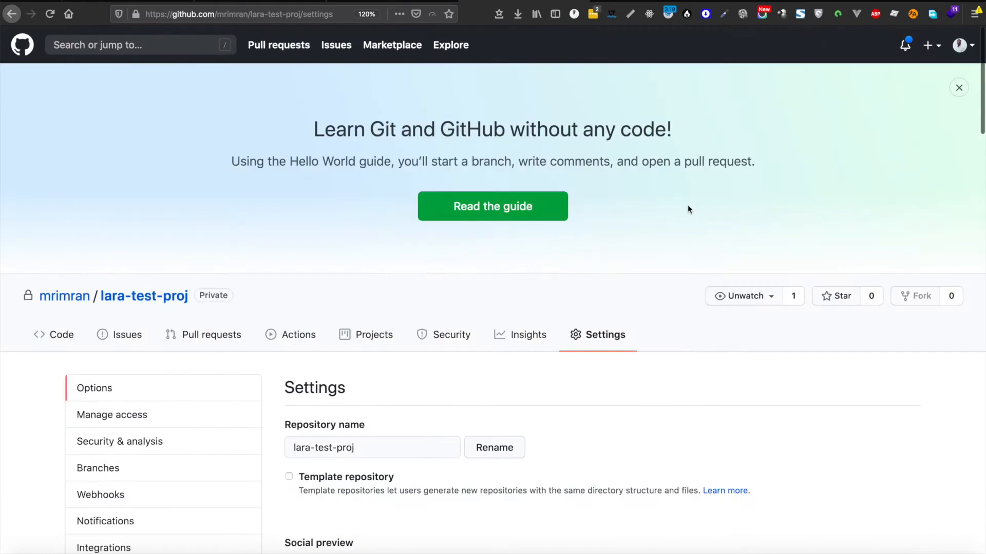
{"action": "left_click", "coordinate": [162, 300]}
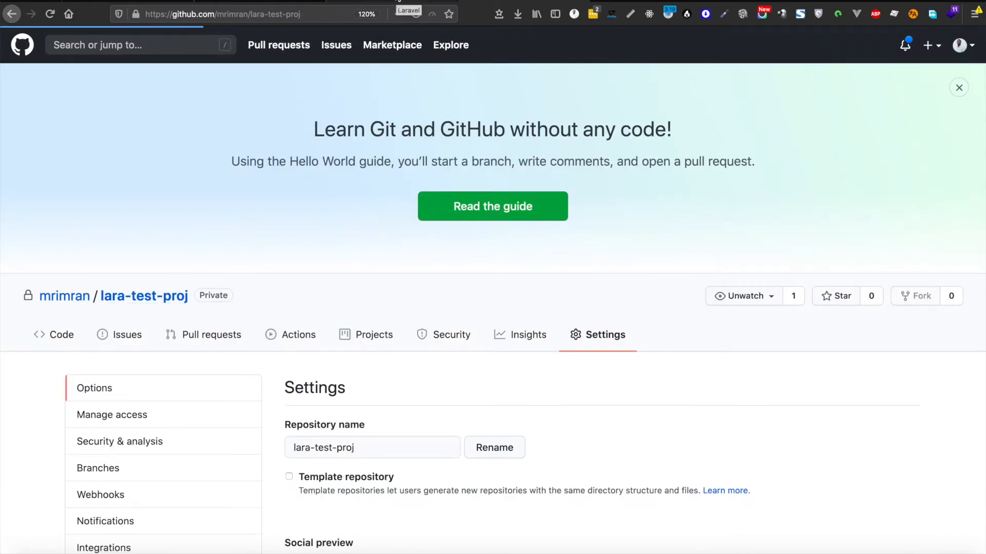
{"action": "key", "text": "super+Tab"}
{"action": "key", "text": "super+Tab"}
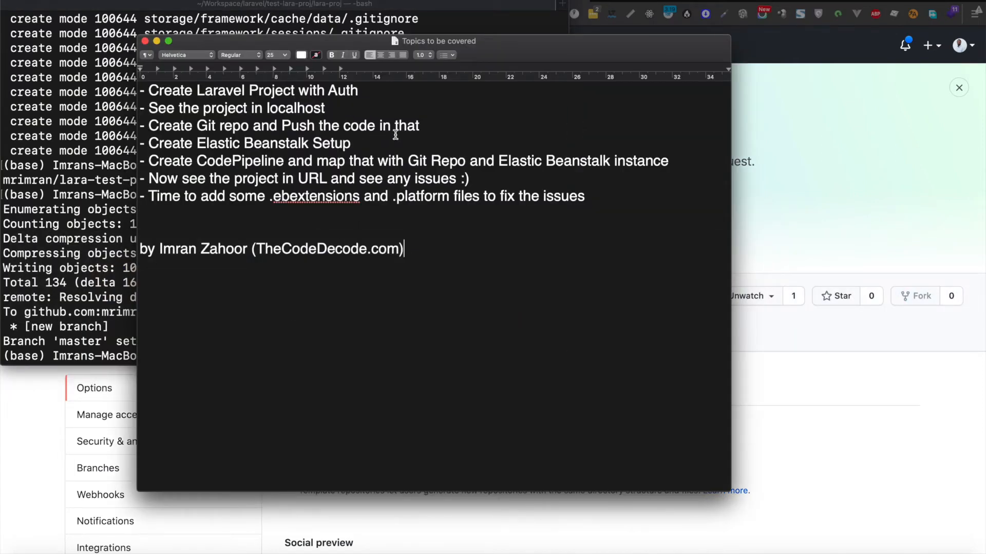
Step: Highlight the Git repo and Create Elastic Beanstalk Setup lines in the topics list, then return to GitHub
{"action": "left_click_drag", "start_coordinate": [421, 126], "coordinate": [146, 125]}
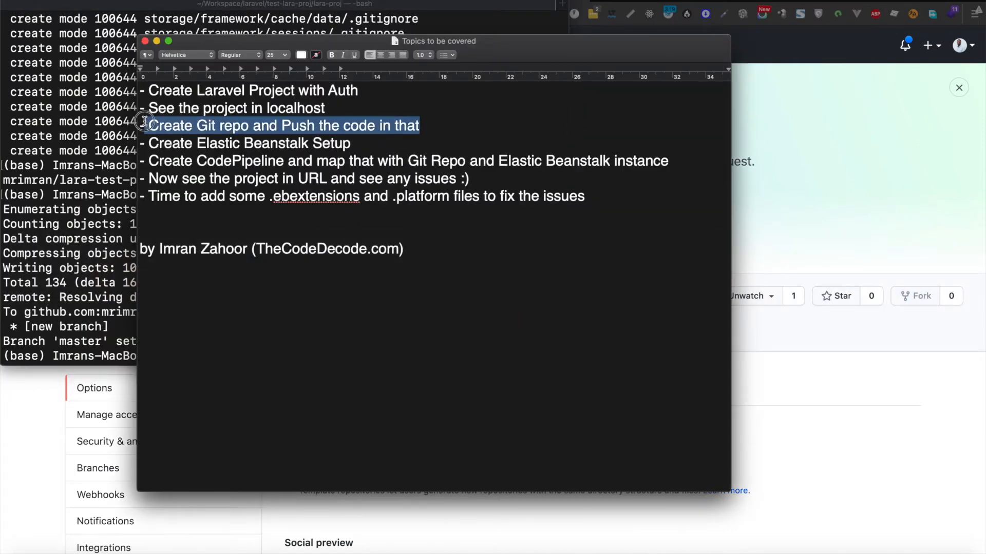
{"action": "left_click_drag", "start_coordinate": [354, 143], "coordinate": [125, 139]}
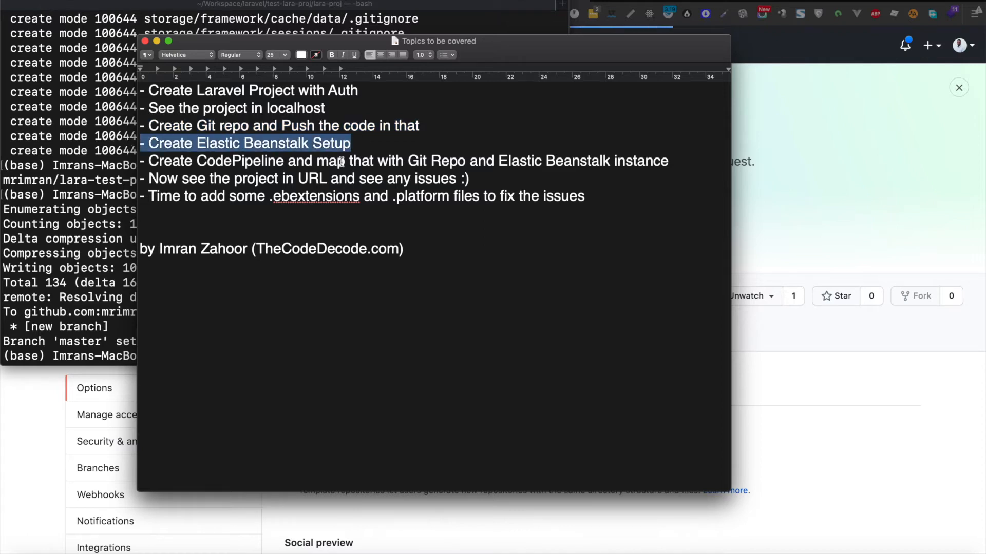
{"action": "left_click", "coordinate": [774, 96]}
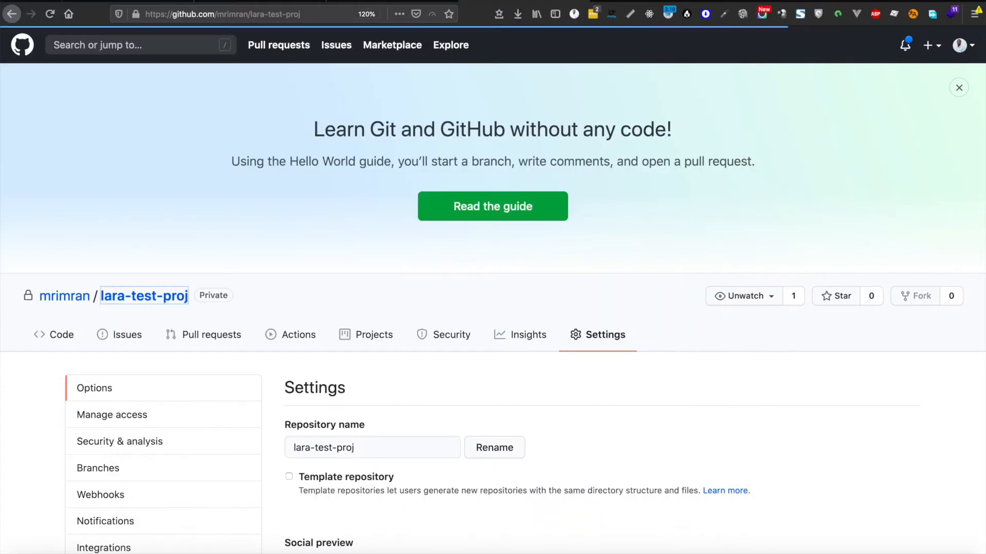
Step: Reload the AWS console and open Elastic Beanstalk by searching services for 'elast'
{"action": "left_click", "coordinate": [152, 2]}
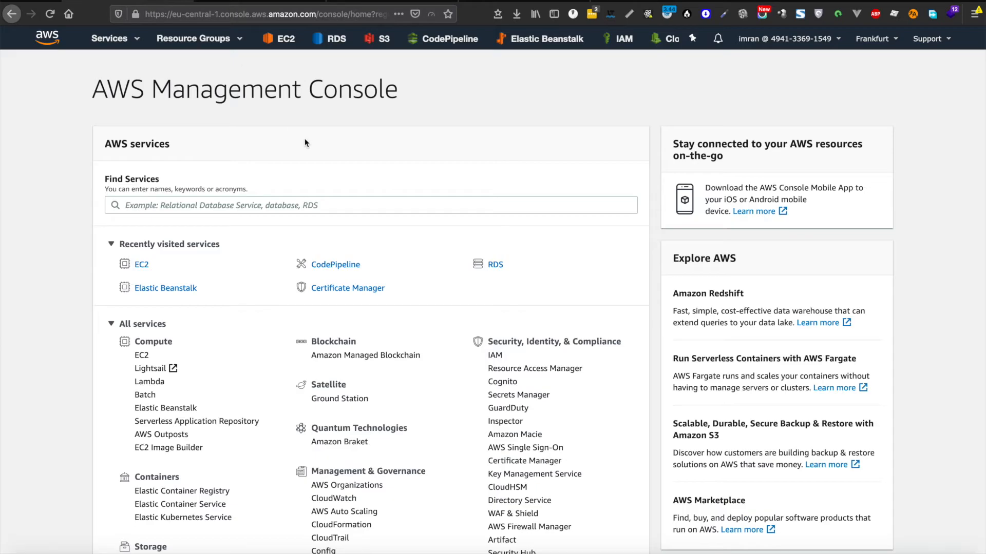
{"action": "left_click", "coordinate": [47, 37]}
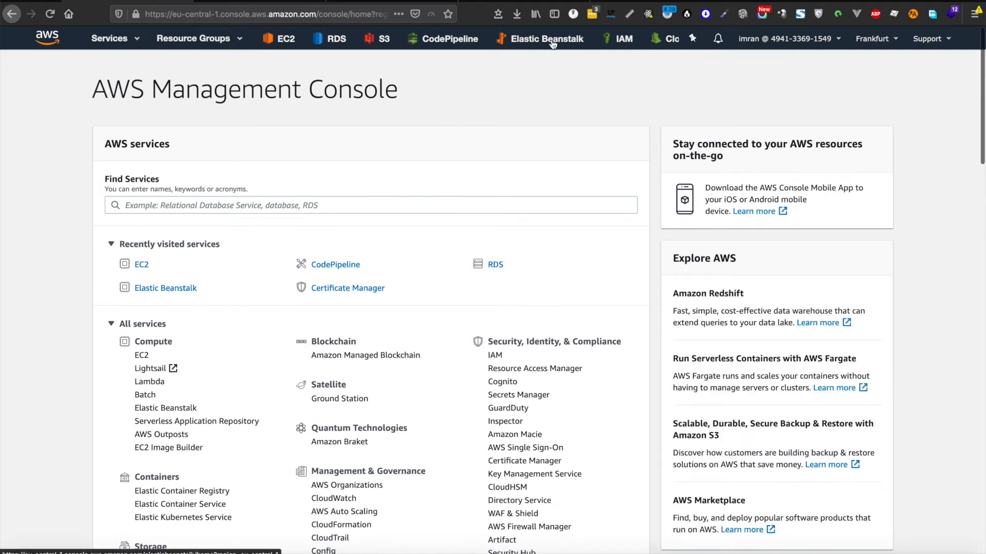
{"action": "left_click", "coordinate": [138, 40]}
{"action": "type", "text": "elast"}
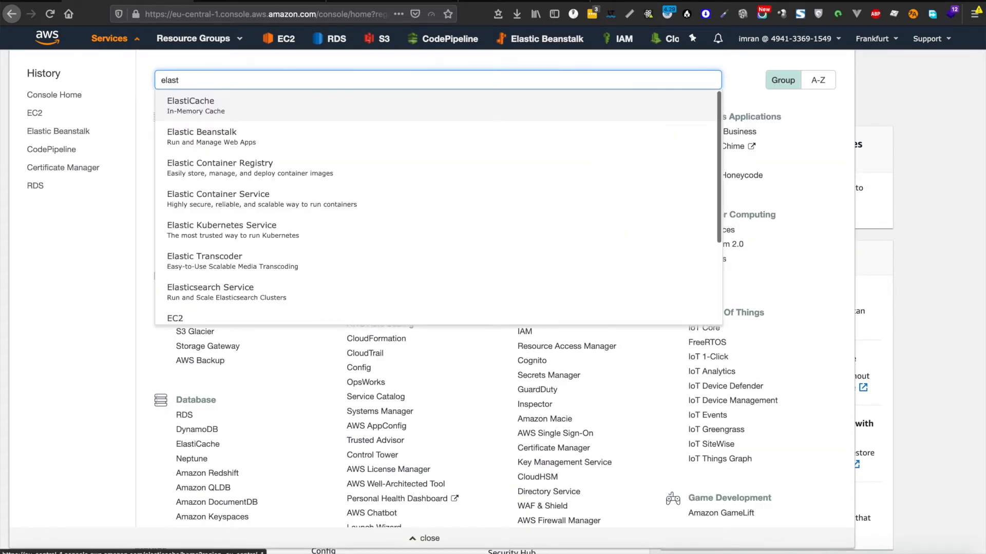
{"action": "left_click", "coordinate": [218, 137]}
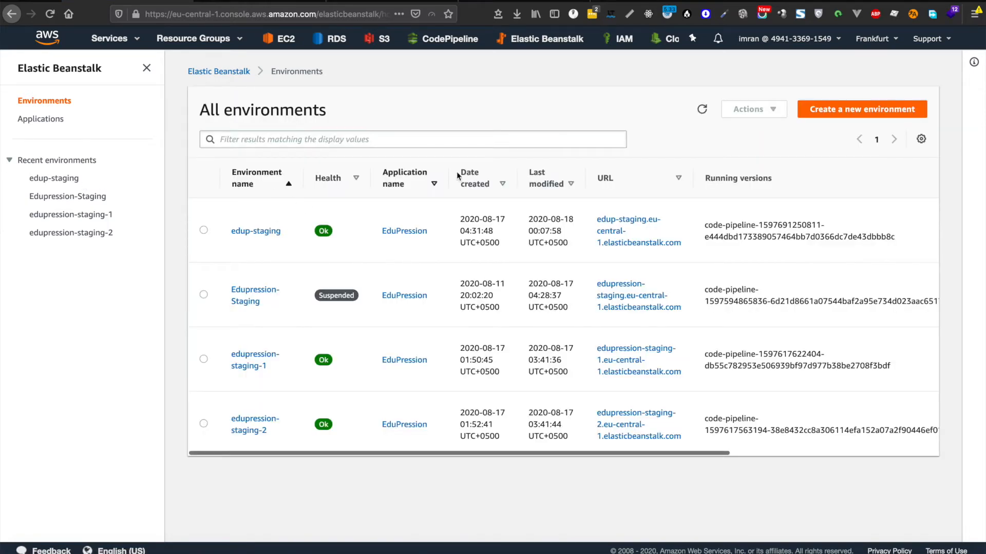
Step: From the Applications list, create a new application named test-app
{"action": "left_click", "coordinate": [41, 119]}
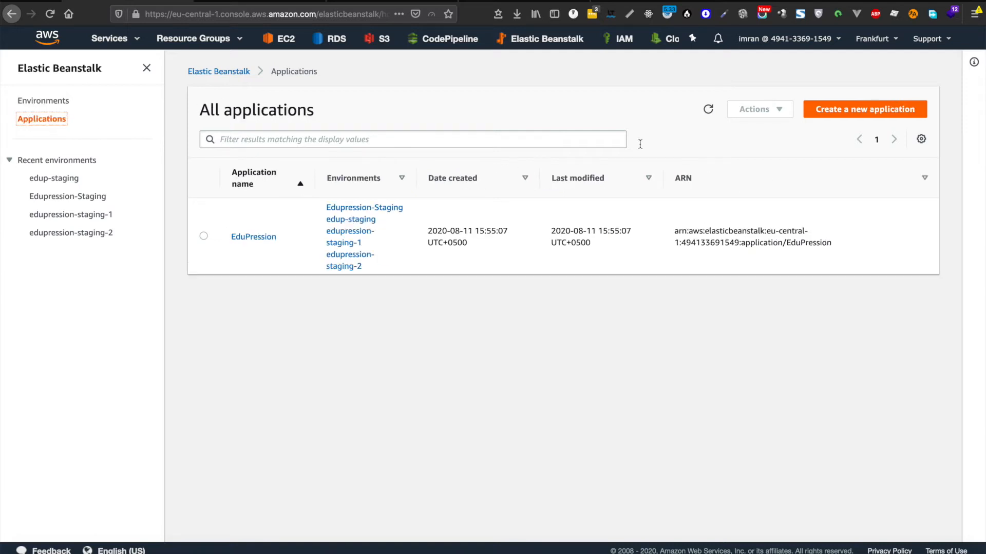
{"action": "left_click", "coordinate": [873, 112]}
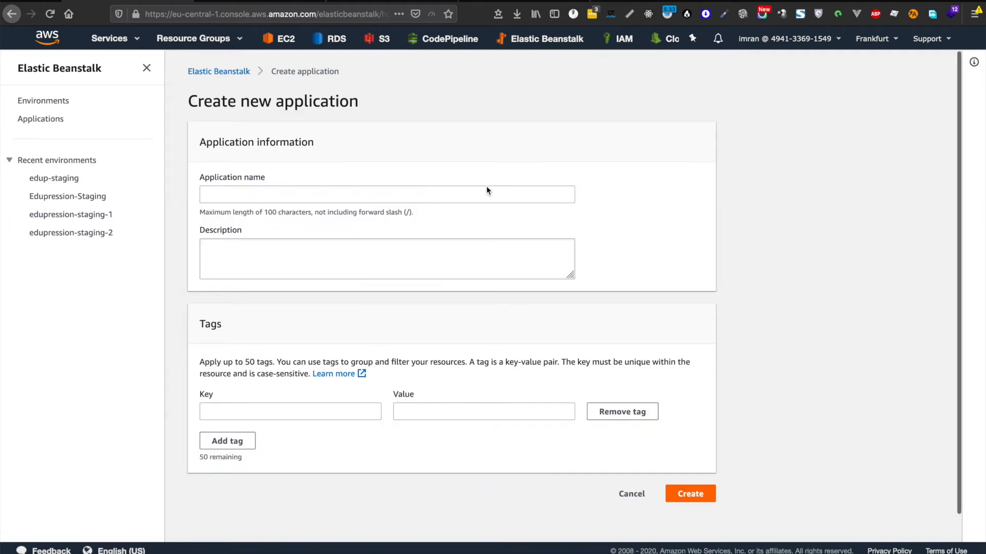
{"action": "left_click", "coordinate": [346, 195]}
{"action": "type", "text": "t"}
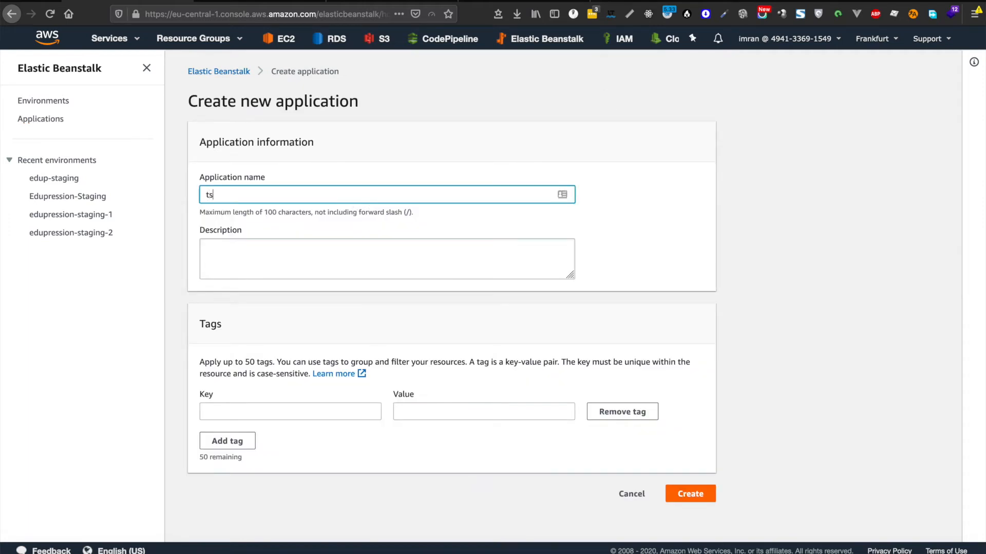
{"action": "type", "text": "est-app"}
{"action": "scroll", "coordinate": [380, 285], "scroll_direction": "down", "scroll_amount": 1}
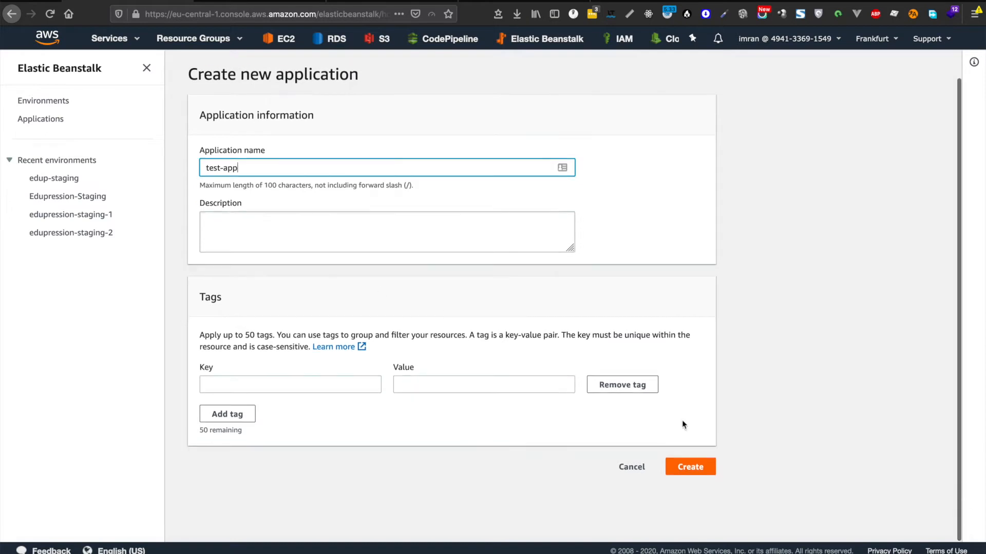
{"action": "left_click", "coordinate": [692, 469]}
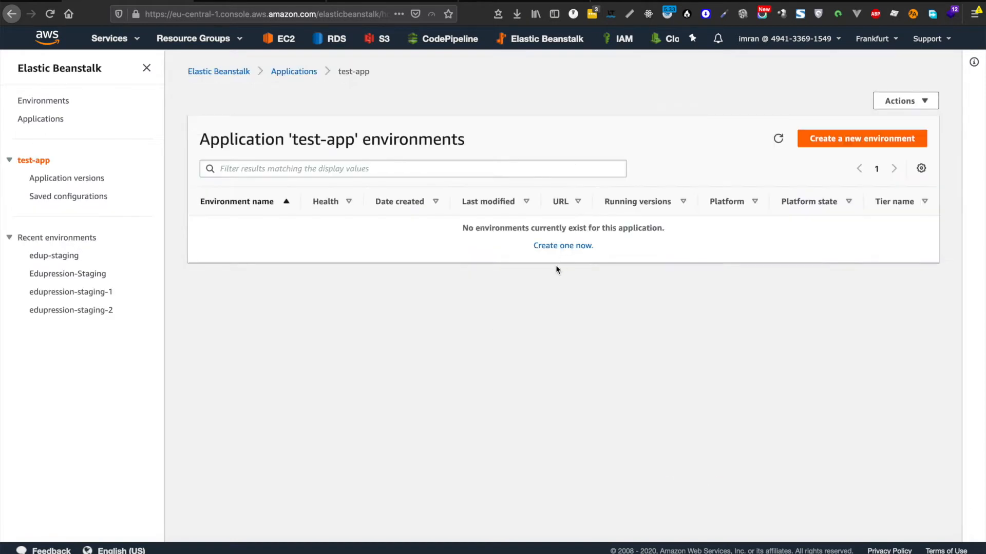
Step: Start a web server environment, naming it test-app-1 and copying that name into the domain
{"action": "left_click", "coordinate": [877, 139]}
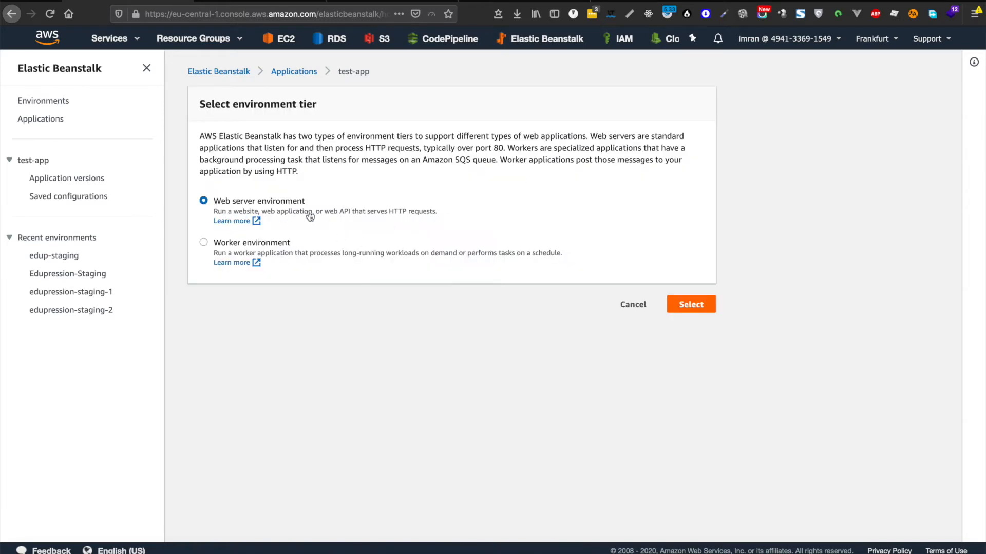
{"action": "left_click", "coordinate": [696, 305]}
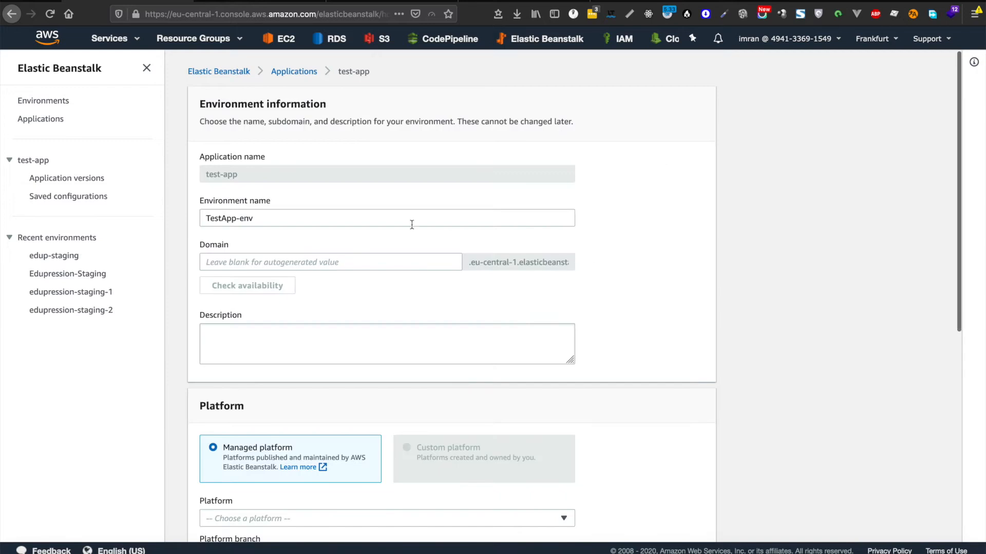
{"action": "triple_click", "coordinate": [304, 218]}
{"action": "type", "text": "test-ap"}
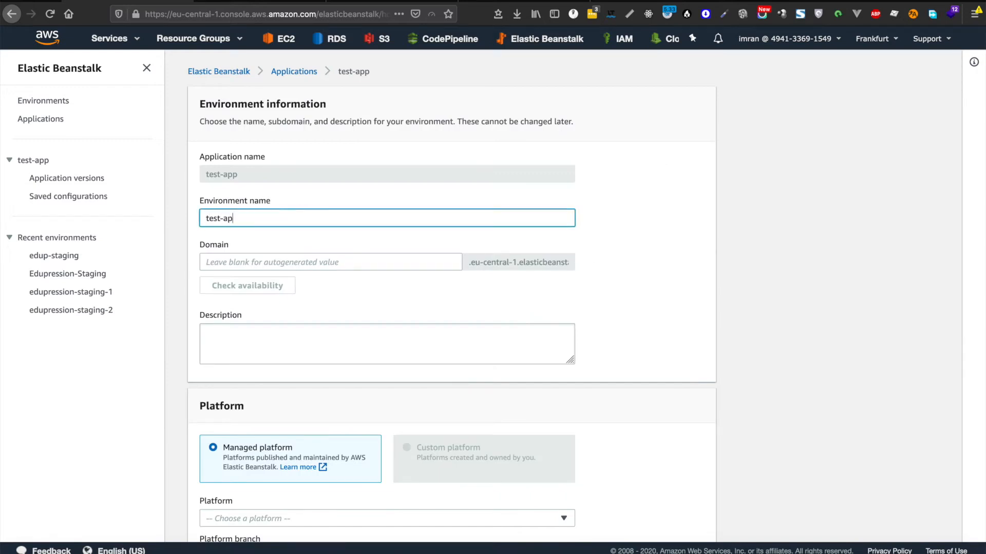
{"action": "key", "text": "BackSpace"}
{"action": "key", "text": "BackSpace"}
{"action": "key", "text": "BackSpace"}
{"action": "key", "text": "ctrl+a"}
{"action": "key", "text": "super+c"}
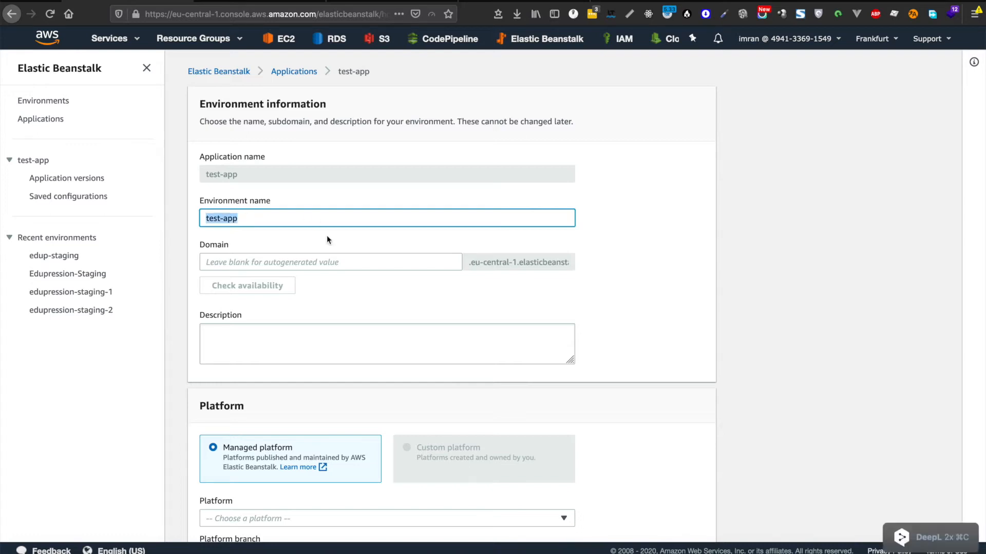
{"action": "left_click", "coordinate": [310, 259]}
{"action": "left_click", "coordinate": [263, 215]}
{"action": "type", "text": "-1"}
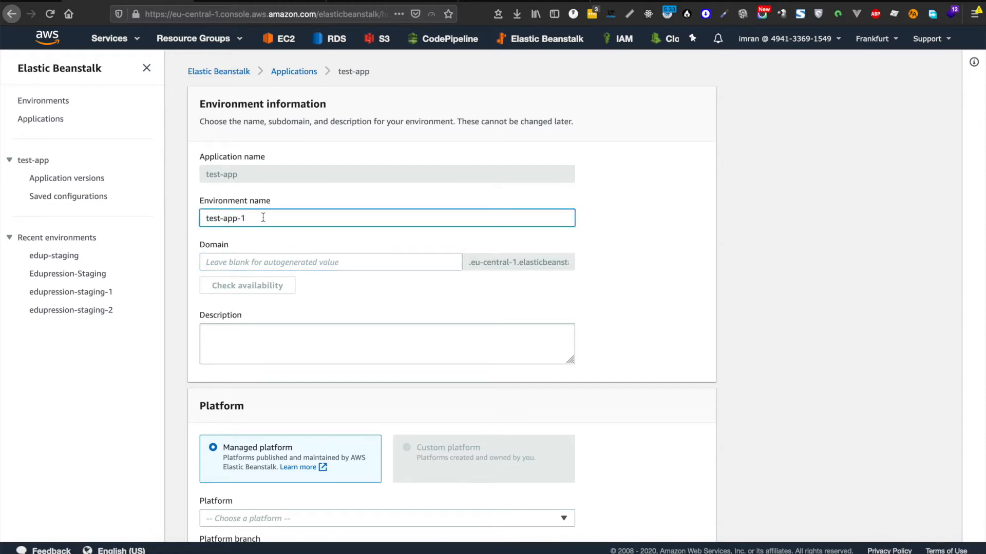
{"action": "key", "text": "super+a"}
{"action": "key", "text": "super+c"}
{"action": "left_click", "coordinate": [262, 260]}
{"action": "key", "text": "super+v"}
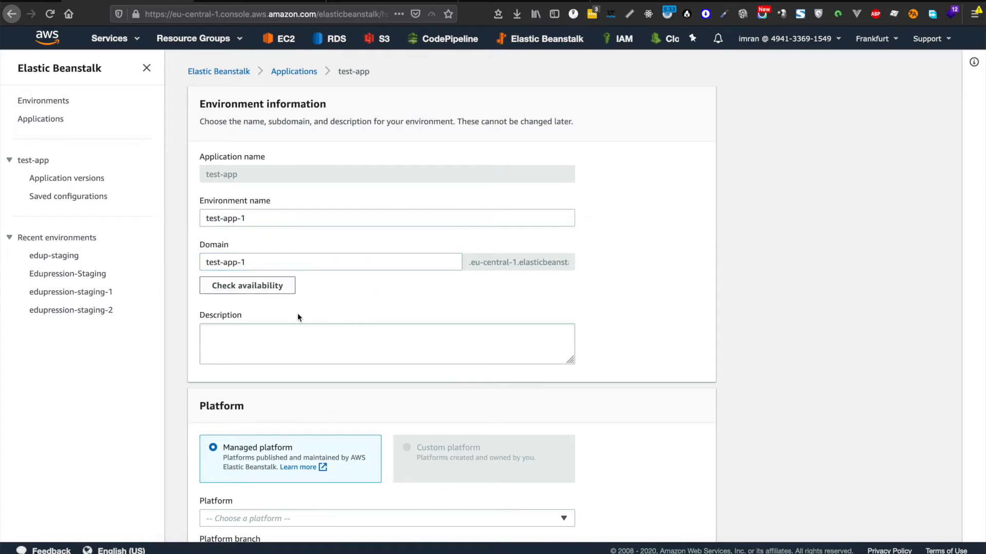
Step: Trim the environment name and domain to test-app and check the domain's availability
{"action": "scroll", "coordinate": [449, 270], "scroll_direction": "down", "scroll_amount": 2}
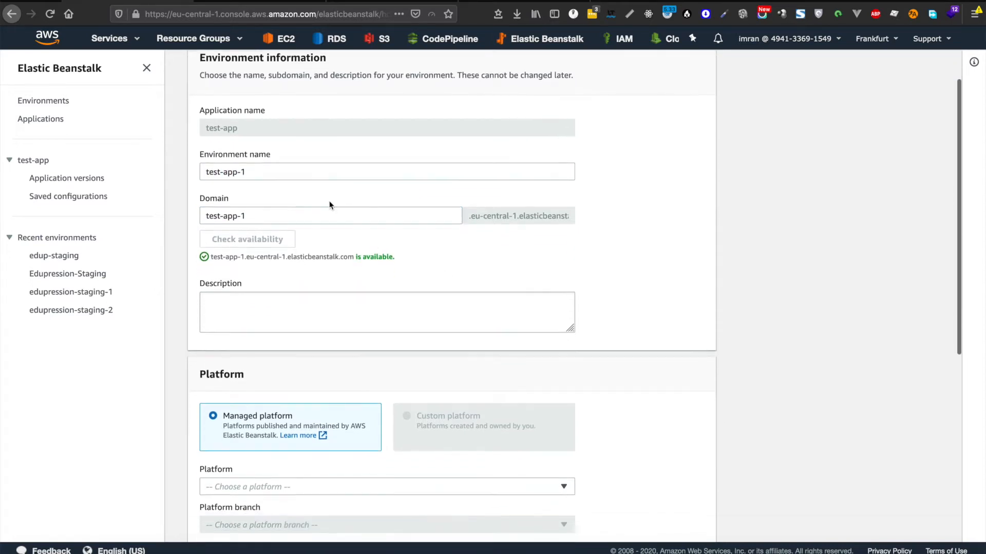
{"action": "left_click", "coordinate": [310, 178]}
{"action": "key", "text": "BackSpace"}
{"action": "key", "text": "BackSpace"}
{"action": "key", "text": "BackSpace"}
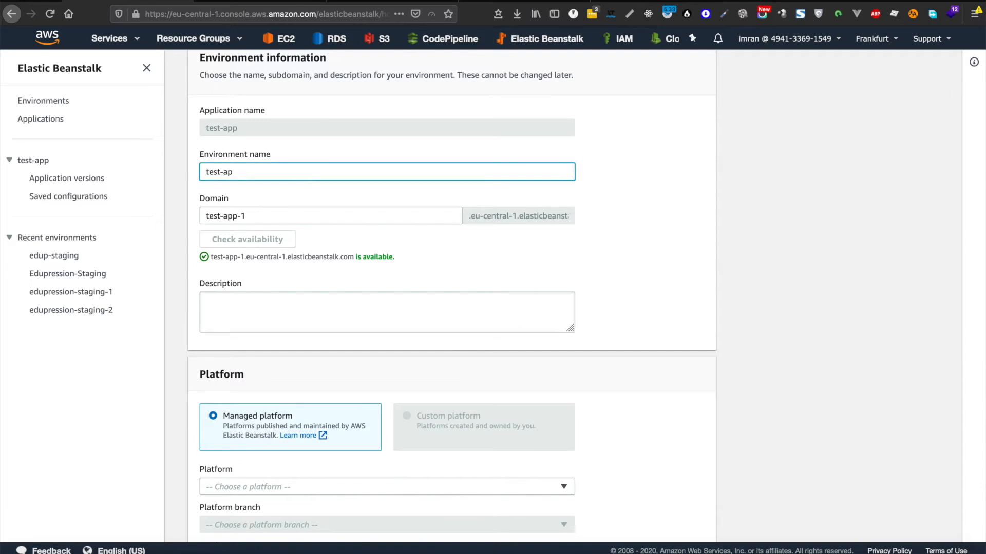
{"action": "left_click", "coordinate": [305, 211]}
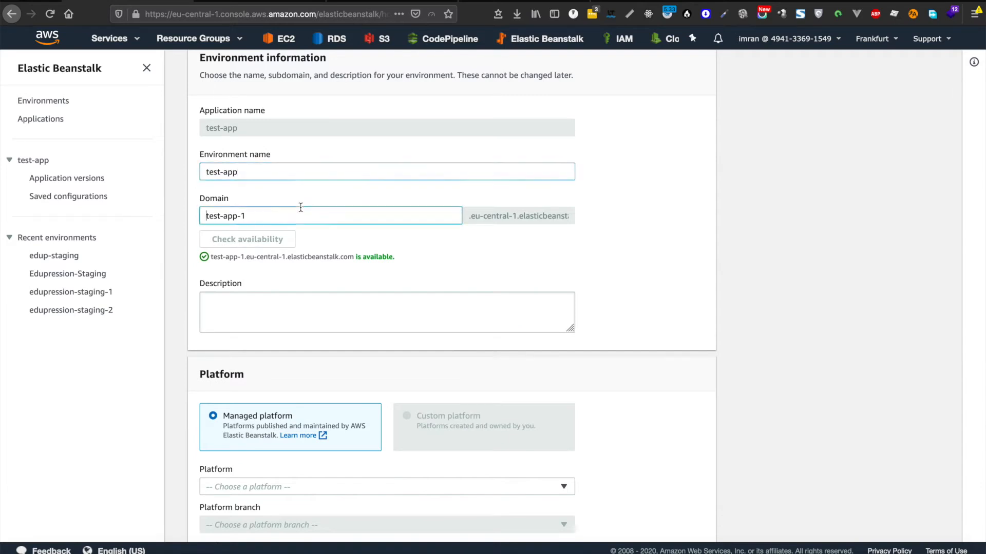
{"action": "key", "text": "BackSpace"}
{"action": "key", "text": "BackSpace"}
{"action": "key", "text": "BackSpace"}
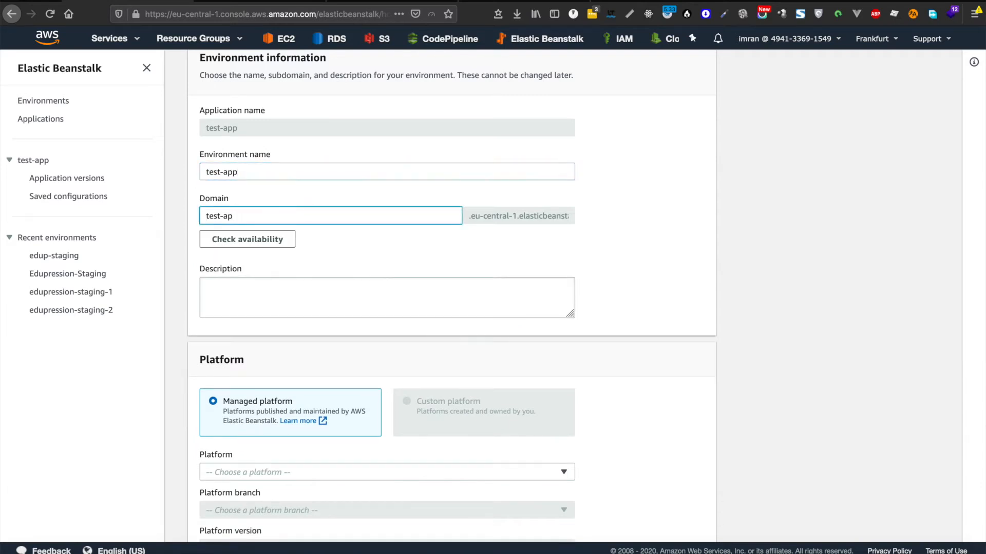
{"action": "left_click", "coordinate": [286, 239]}
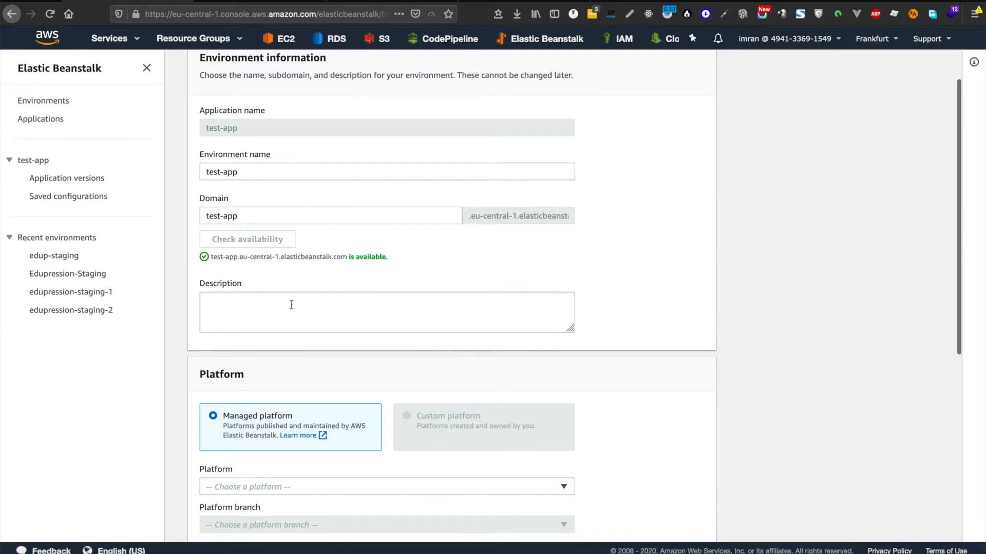
Step: Choose PHP as the platform and open Configure more options
{"action": "scroll", "coordinate": [416, 283], "scroll_direction": "down", "scroll_amount": 5}
{"action": "left_click", "coordinate": [345, 301]}
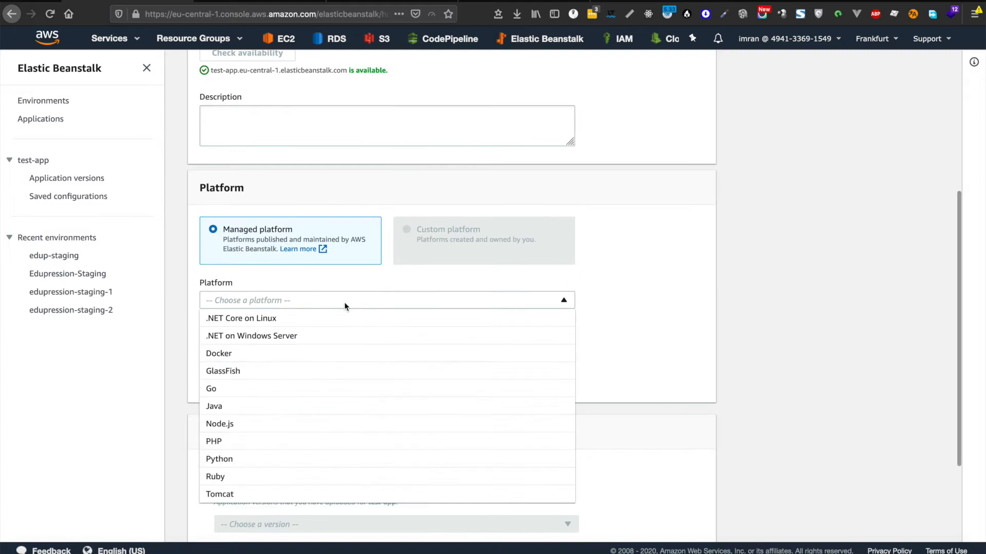
{"action": "left_click", "coordinate": [241, 441]}
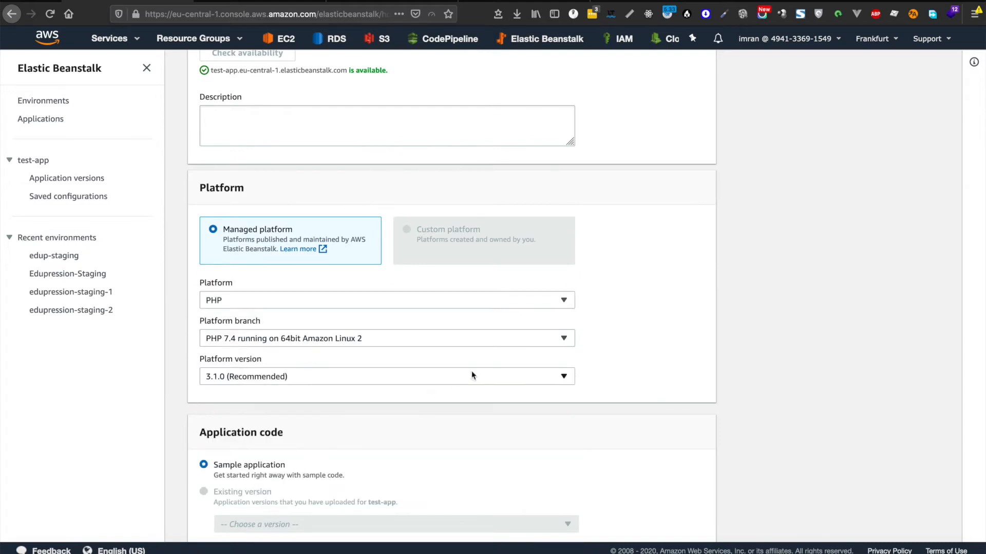
{"action": "key", "text": "ctrl+plus"}
{"action": "key", "text": "ctrl+plus"}
{"action": "scroll", "coordinate": [596, 277], "scroll_direction": "down", "scroll_amount": 3}
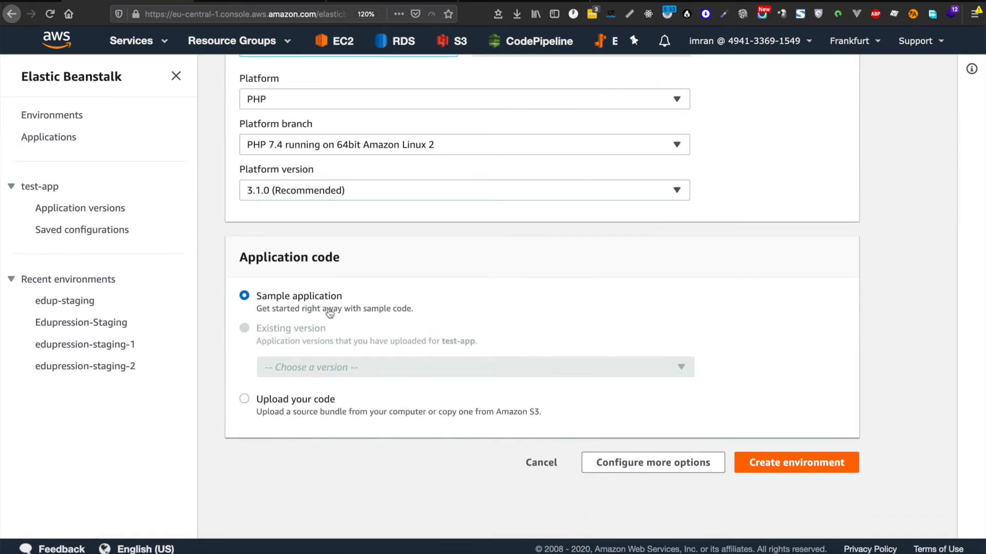
{"action": "left_click", "coordinate": [653, 461]}
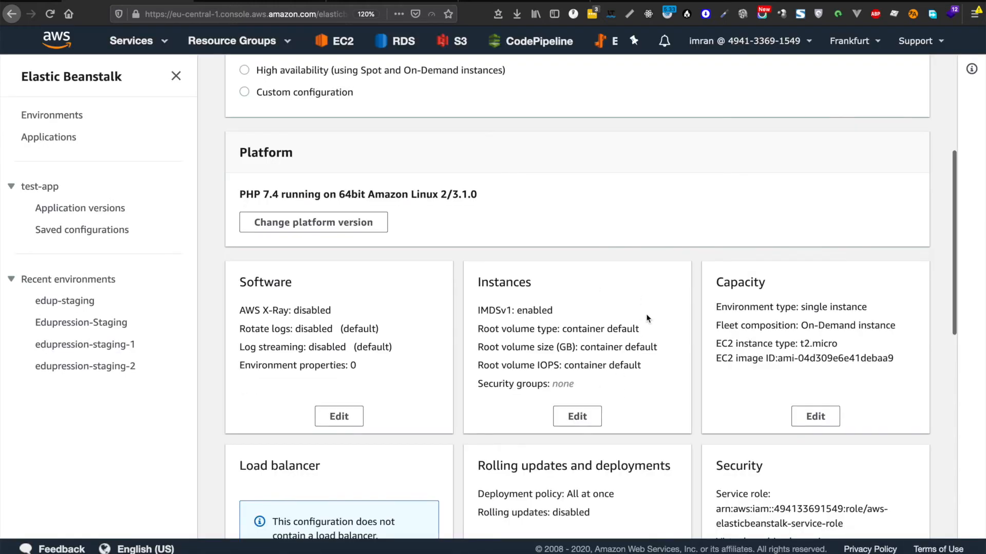
{"action": "scroll", "coordinate": [646, 314], "scroll_direction": "down", "scroll_amount": 5}
{"action": "scroll", "coordinate": [646, 314], "scroll_direction": "down", "scroll_amount": 4}
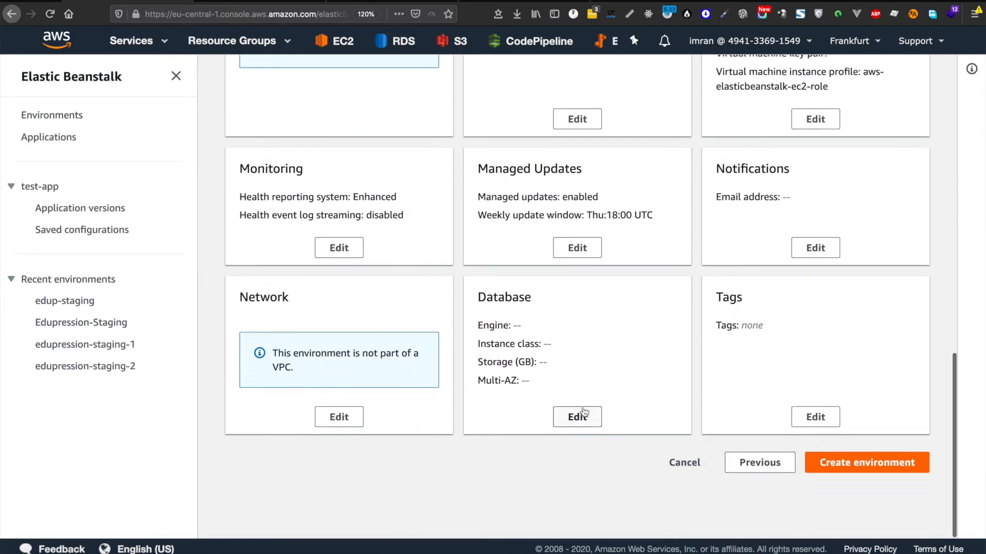
Step: Edit the Database settings and enter testdbuser as the username
{"action": "left_click", "coordinate": [581, 416]}
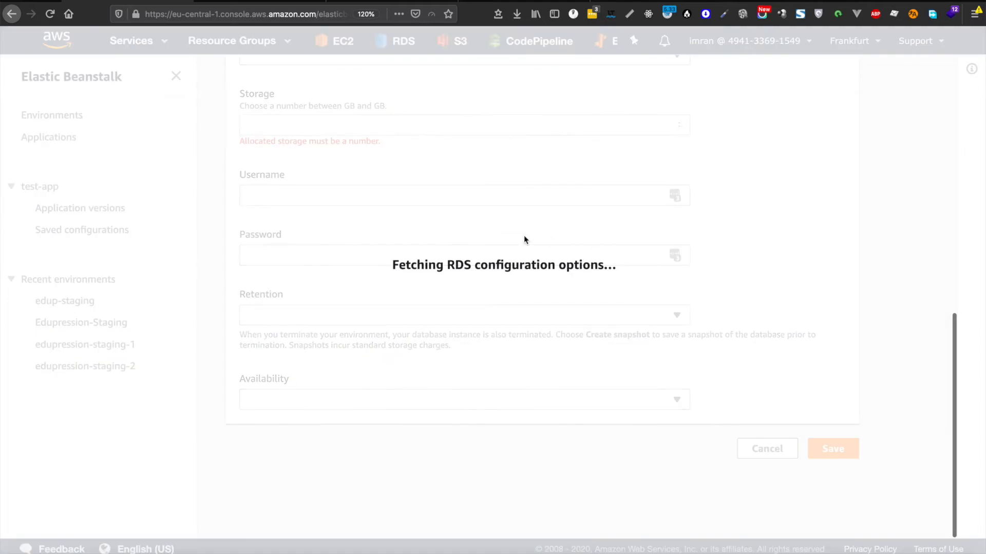
{"action": "scroll", "coordinate": [535, 248], "scroll_direction": "up", "scroll_amount": 5}
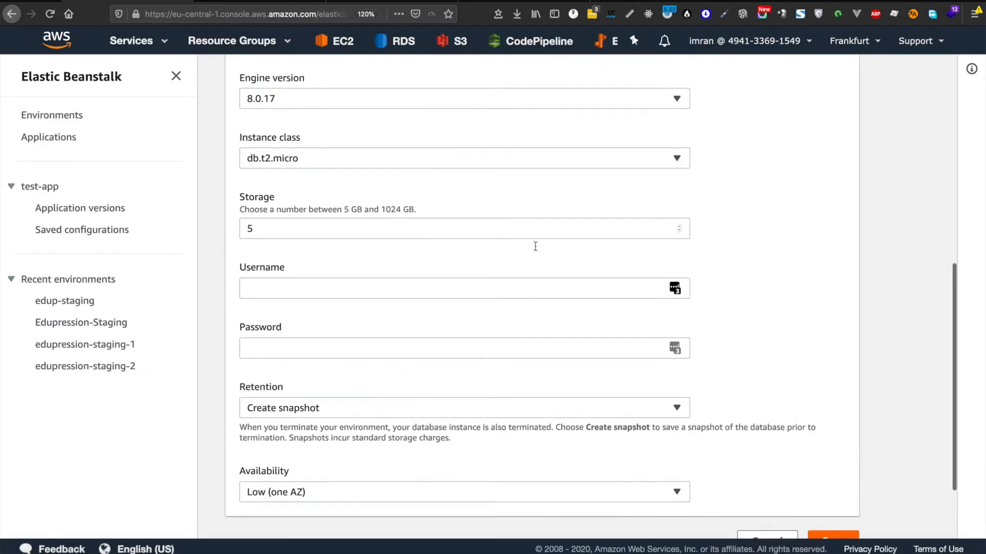
{"action": "scroll", "coordinate": [534, 246], "scroll_direction": "down", "scroll_amount": 5}
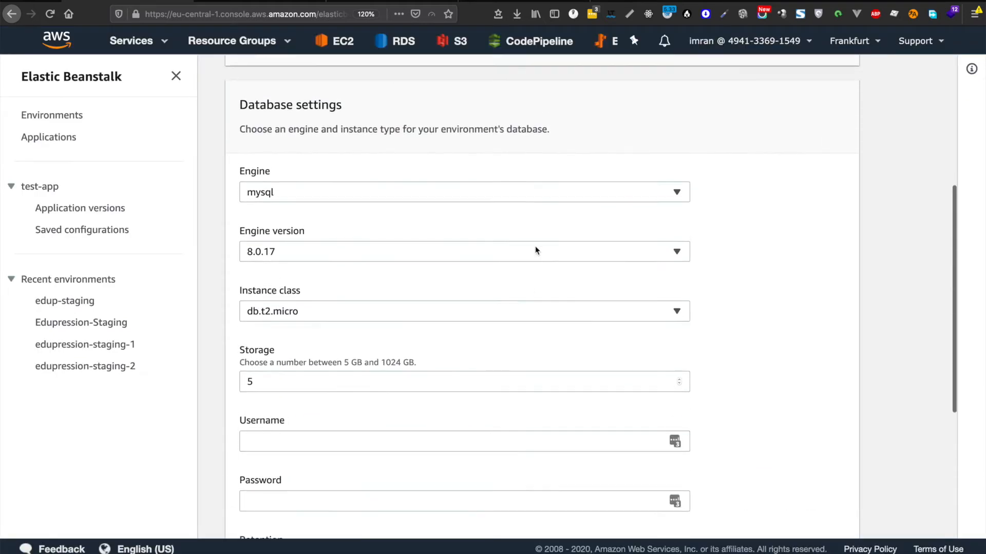
{"action": "left_click", "coordinate": [383, 305]}
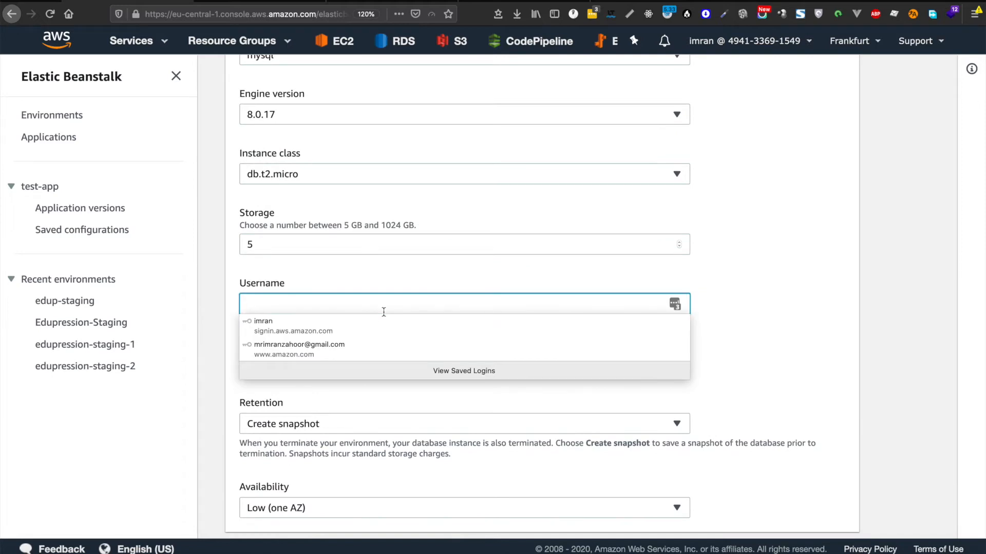
{"action": "type", "text": "test"}
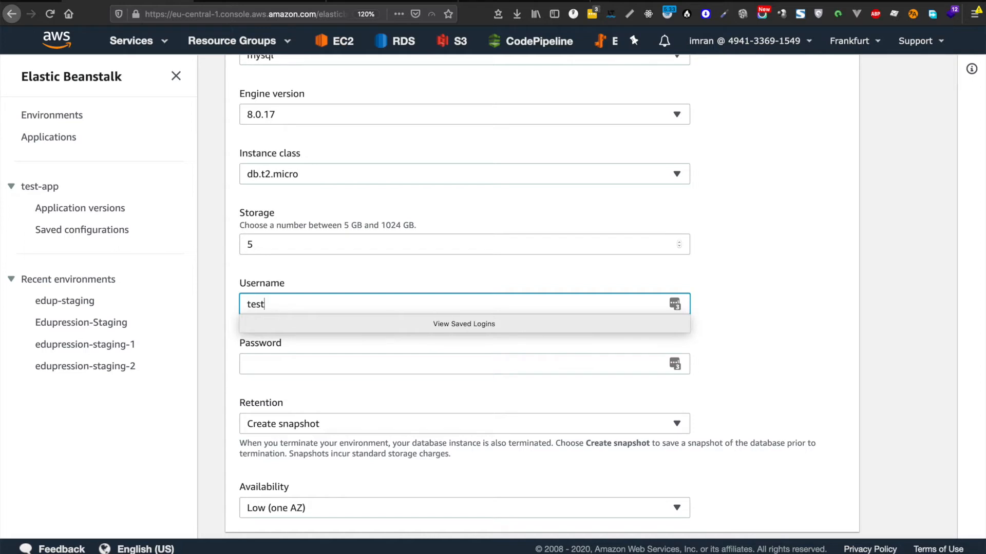
{"action": "type", "text": "dbus"}
{"action": "key", "text": "BackSpace"}
{"action": "type", "text": "use"}
Step: Generate a password with the password manager, extend it, and paste it into the Password field
{"action": "left_click", "coordinate": [610, 356]}
{"action": "left_click", "coordinate": [675, 364]}
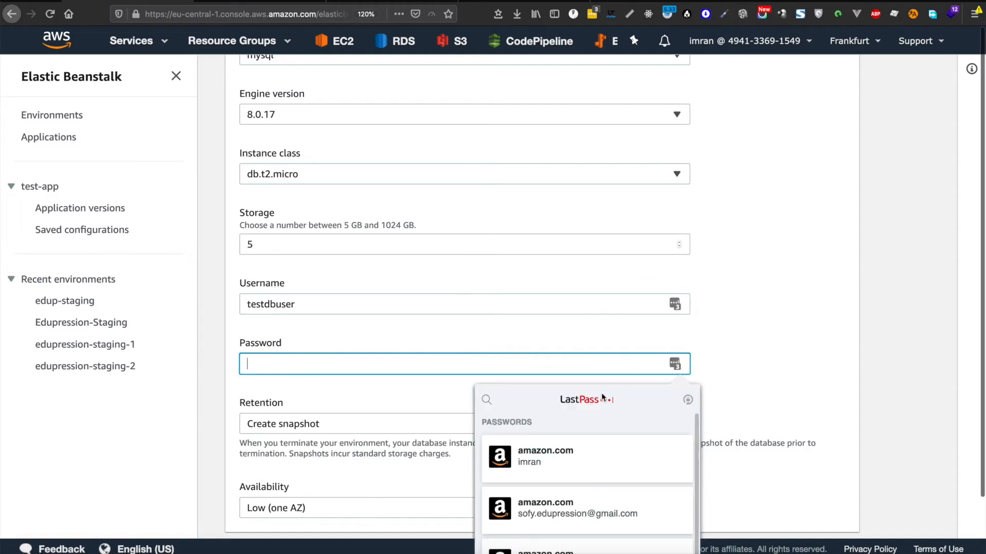
{"action": "left_click", "coordinate": [687, 400]}
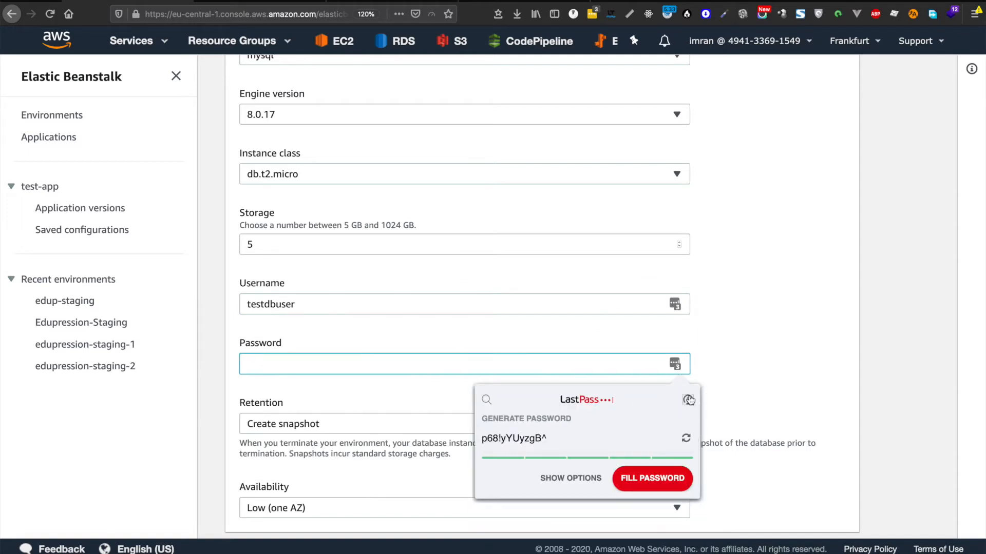
{"action": "triple_click", "coordinate": [572, 443]}
{"action": "key", "text": "super+c"}
{"action": "left_click", "coordinate": [587, 445]}
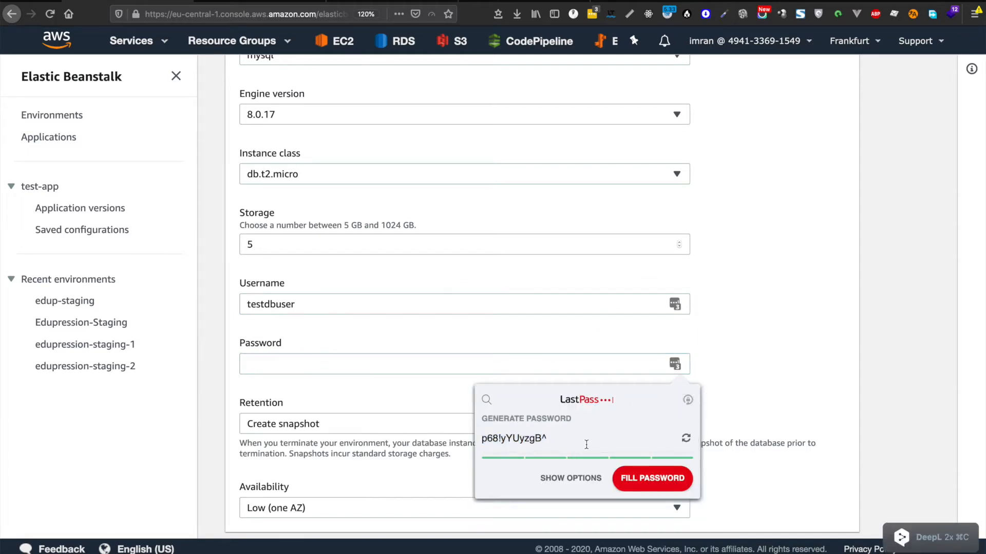
{"action": "type", "text": "TT"}
{"action": "type", "text": "j^"}
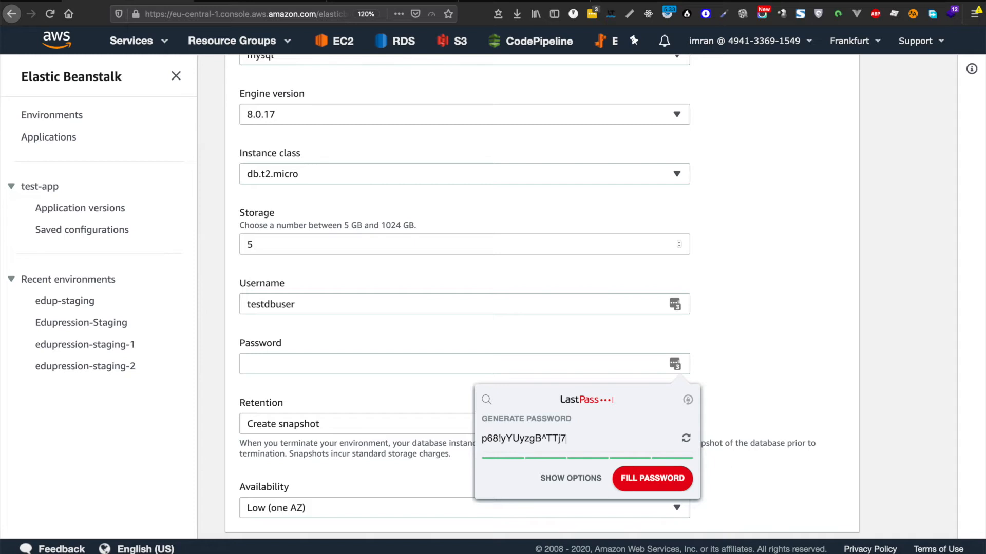
{"action": "key", "text": "super+a"}
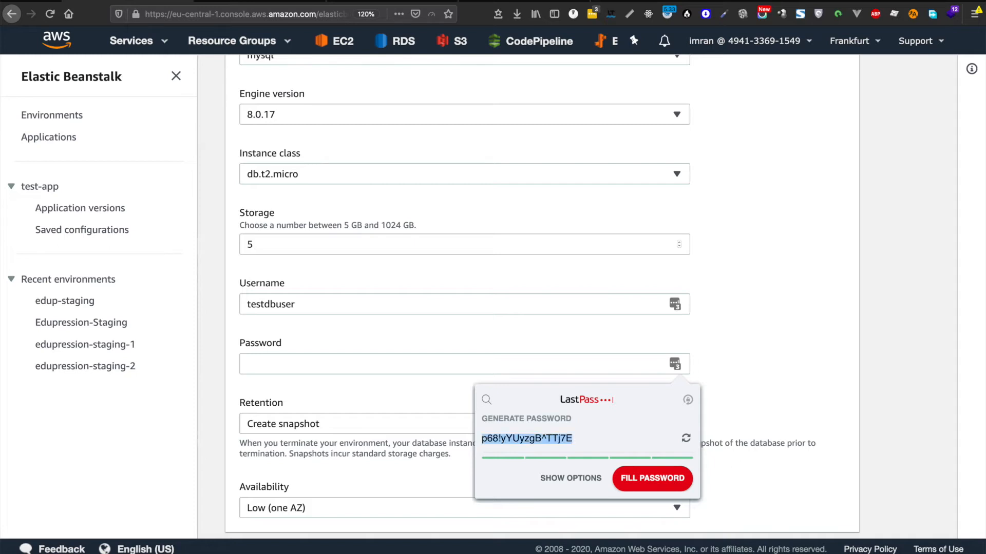
{"action": "key", "text": "super+c"}
{"action": "key", "text": "super+c"}
{"action": "left_click", "coordinate": [399, 370]}
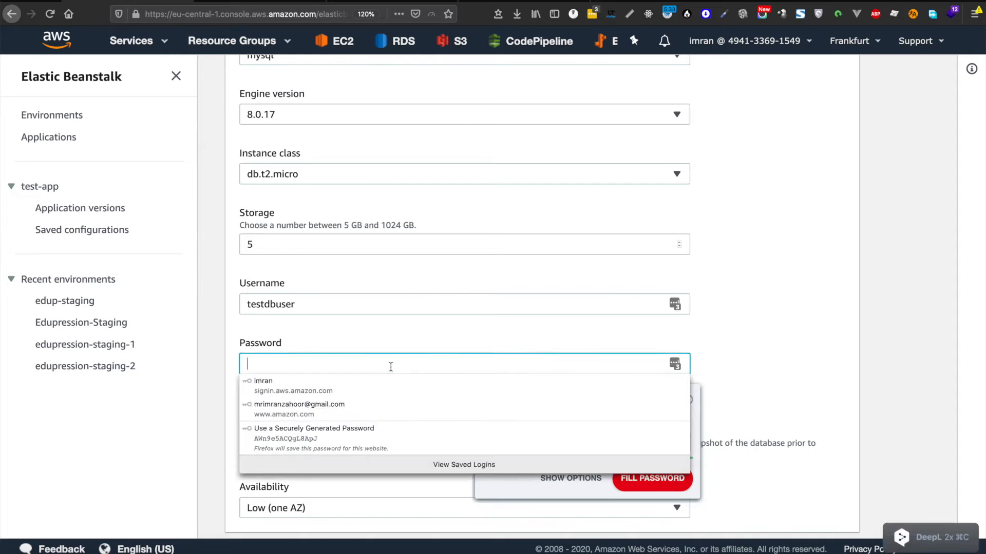
{"action": "key", "text": "super+v"}
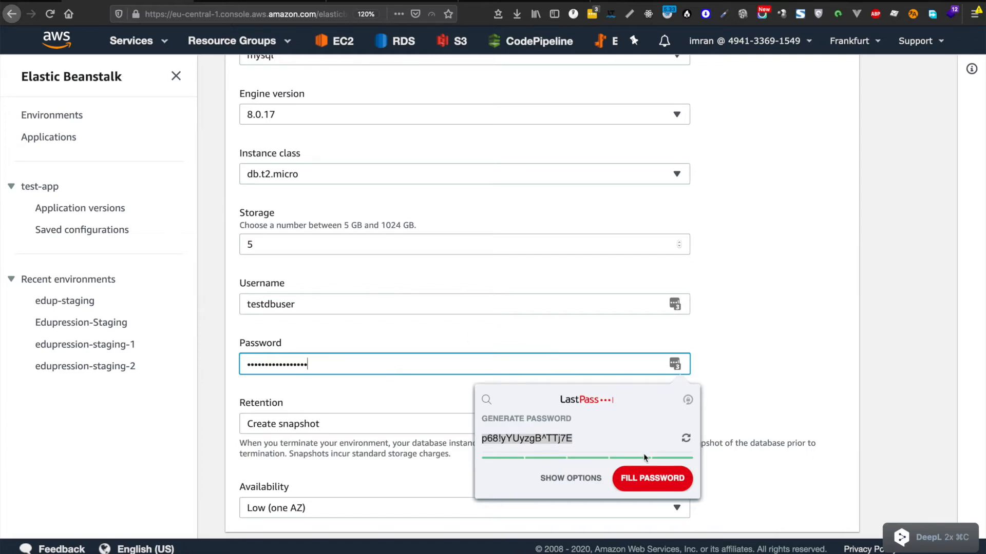
{"action": "left_click", "coordinate": [750, 339]}
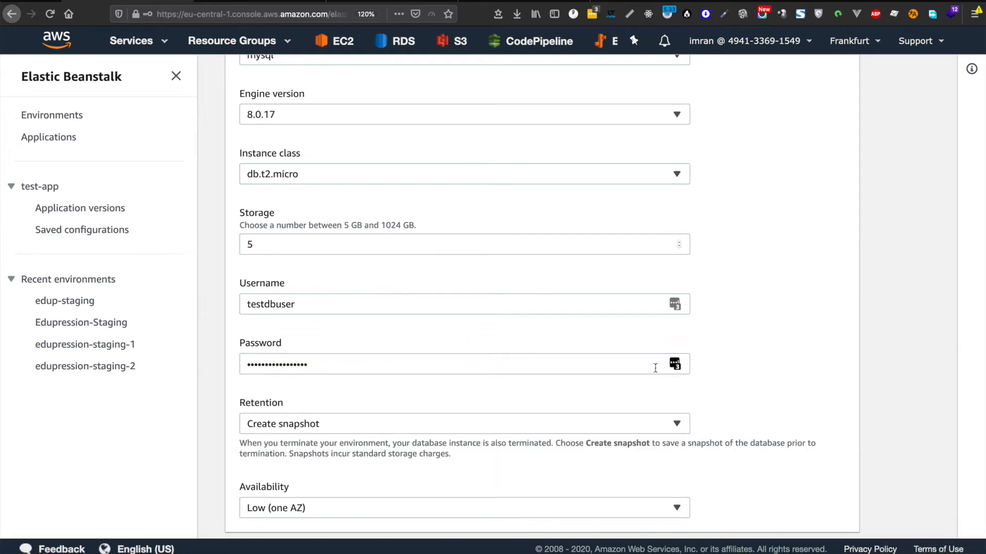
{"action": "scroll", "coordinate": [655, 372], "scroll_direction": "down", "scroll_amount": 2}
{"action": "scroll", "coordinate": [655, 371], "scroll_direction": "up", "scroll_amount": 3}
Step: Paste the generated password and the testdbuser username into the TextEdit topics notes
{"action": "double_click", "coordinate": [416, 349]}
{"action": "key", "text": "super+c"}
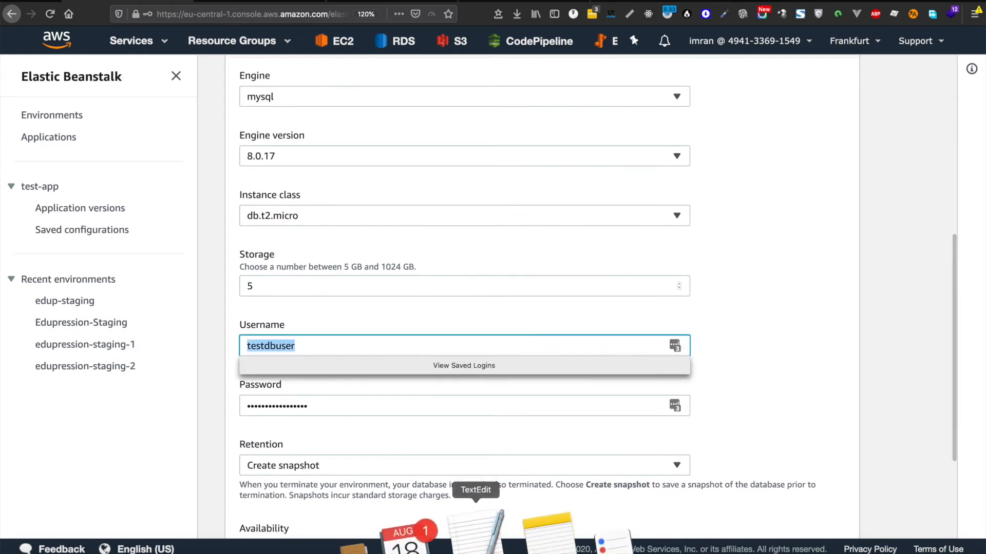
{"action": "left_click", "coordinate": [485, 541]}
{"action": "key", "text": "Return"}
{"action": "key", "text": "Return"}
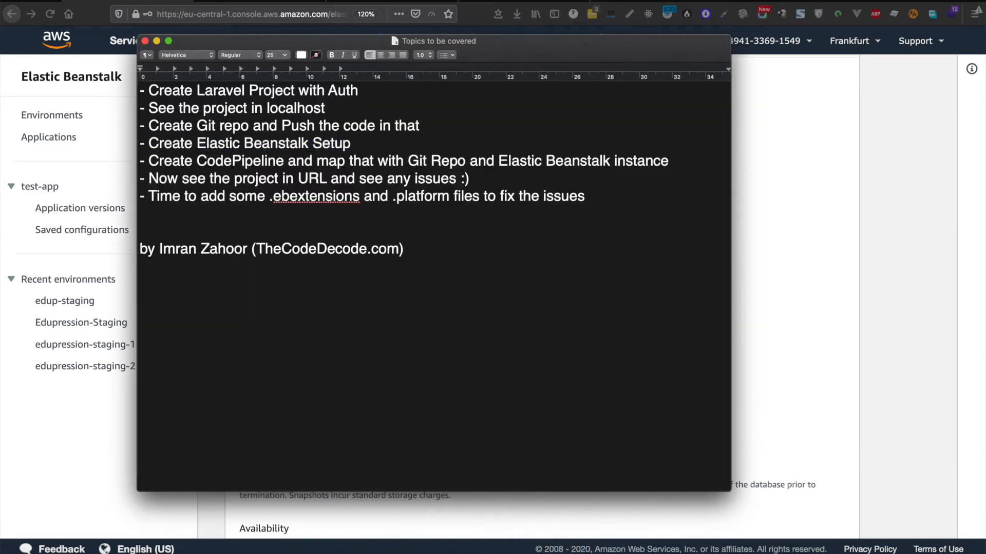
{"action": "key", "text": "super+v"}
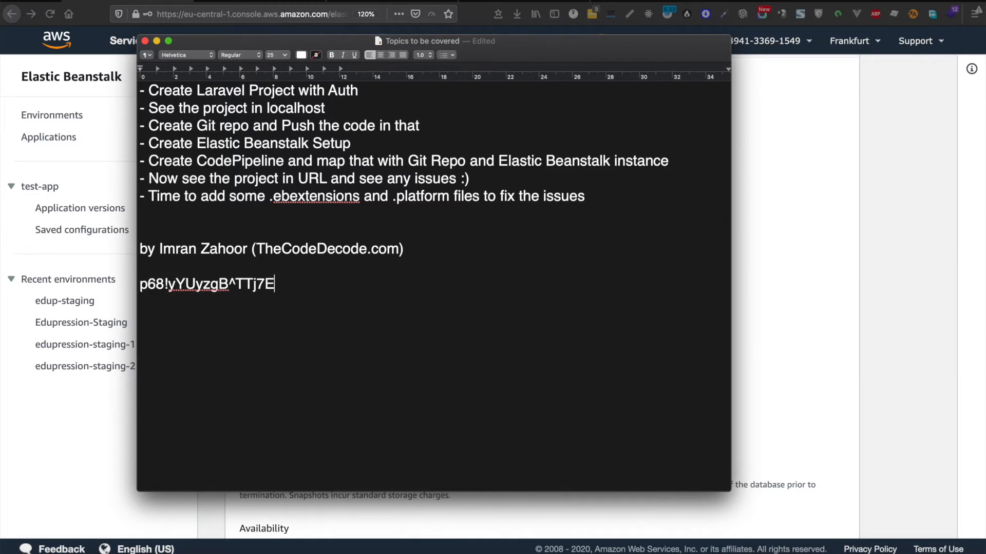
{"action": "key", "text": "super+Tab"}
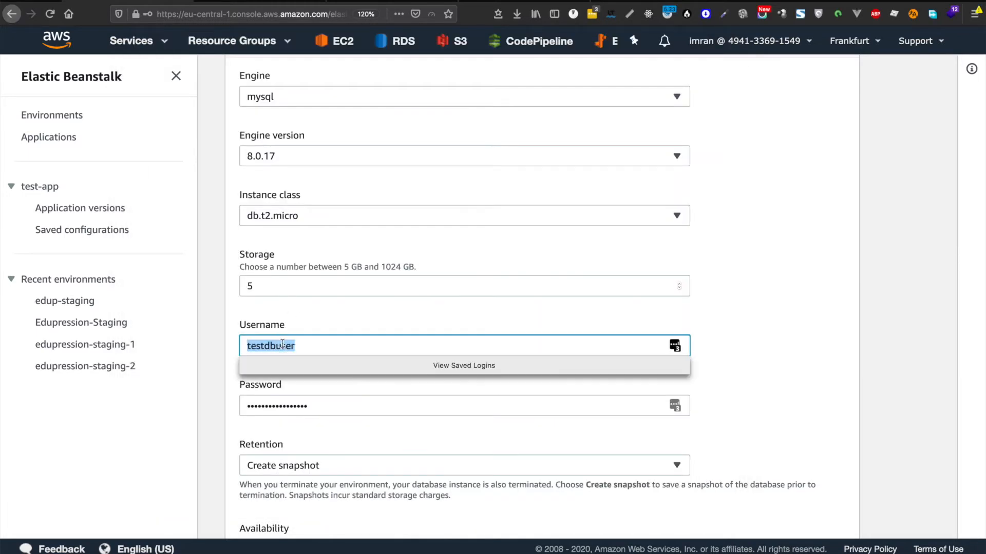
{"action": "key", "text": "super+Tab"}
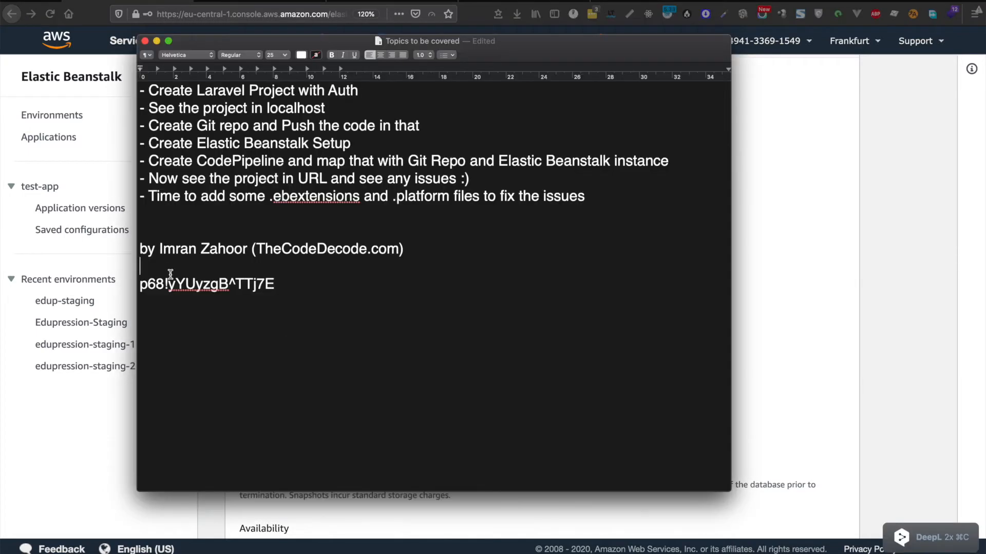
{"action": "left_click", "coordinate": [140, 283]}
{"action": "key", "text": "super+v"}
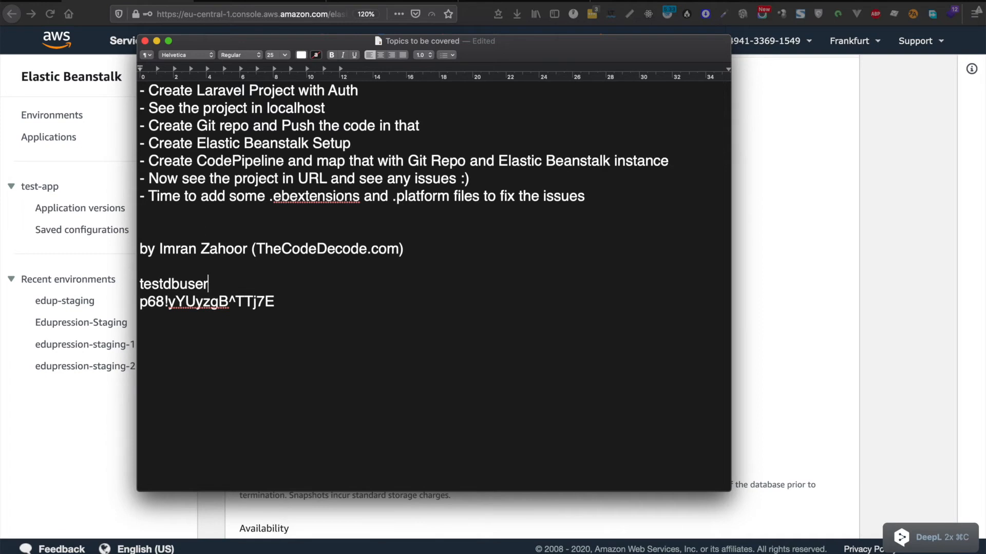
{"action": "key", "text": "super+Tab"}
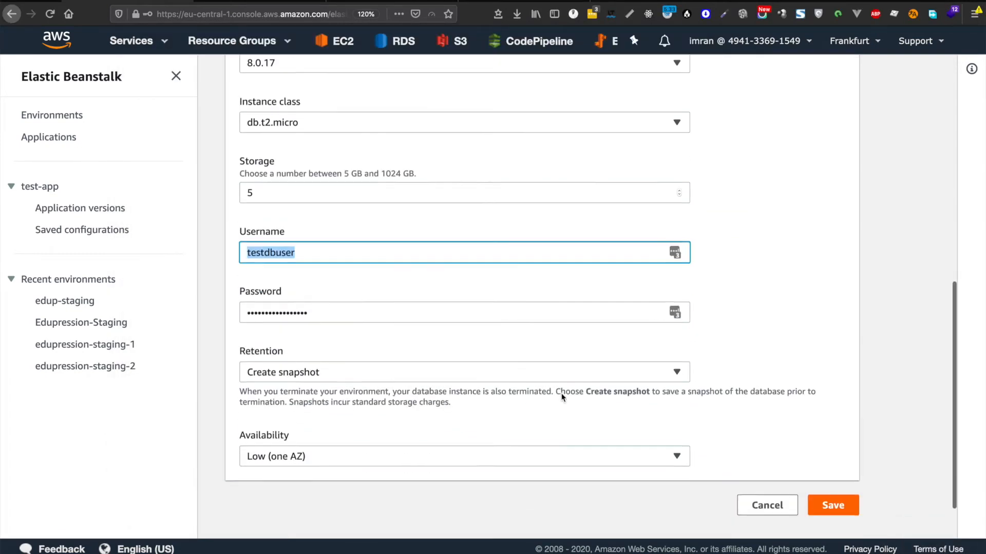
Step: Save the mysql db.t2.micro database settings with 5 GB storage and dismiss the login-save prompts
{"action": "scroll", "coordinate": [563, 397], "scroll_direction": "down", "scroll_amount": 2}
{"action": "left_click", "coordinate": [833, 449]}
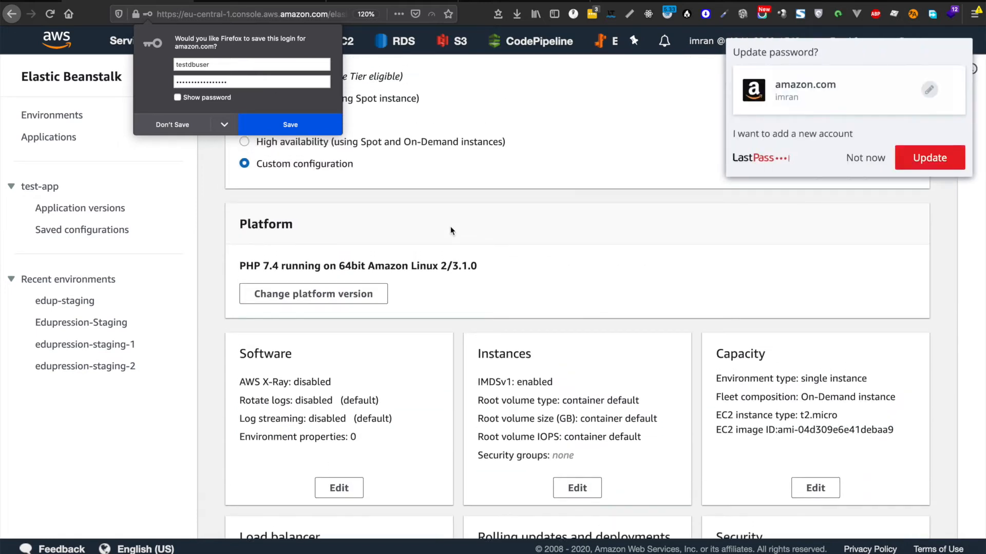
{"action": "left_click", "coordinate": [867, 157]}
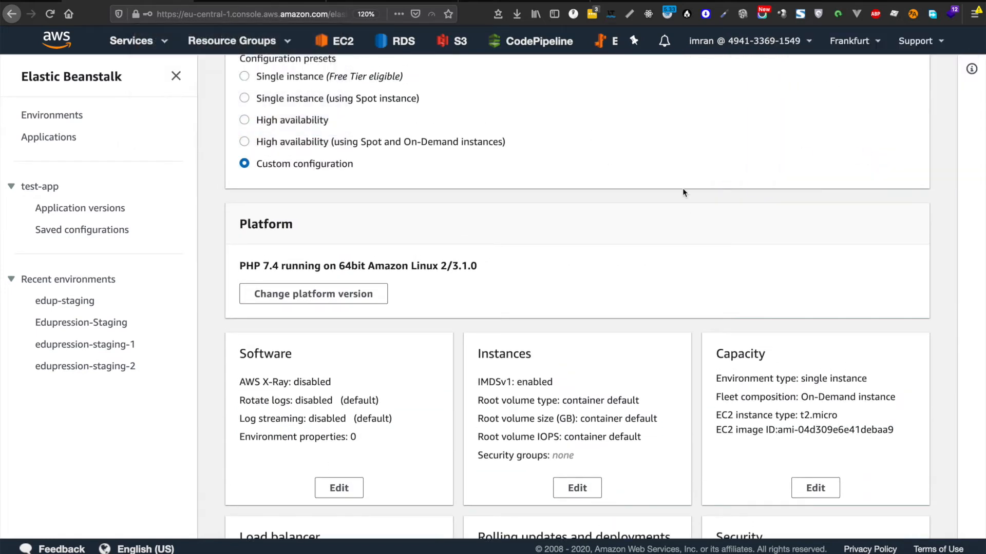
{"action": "scroll", "coordinate": [683, 193], "scroll_direction": "down", "scroll_amount": 5}
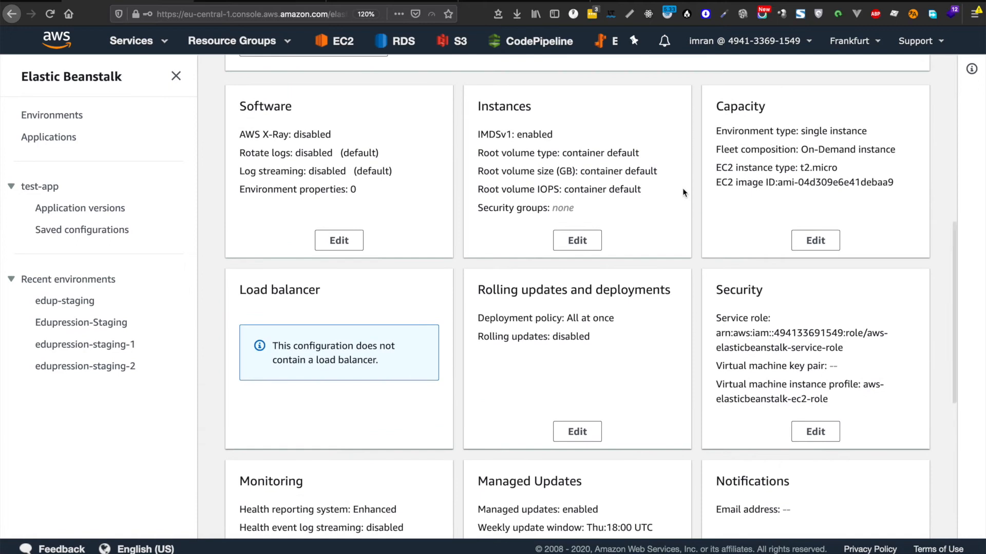
Step: Check the Capacity settings, keep Single instance as the environment type, and cancel without changes
{"action": "left_click", "coordinate": [814, 240]}
{"action": "scroll", "coordinate": [430, 212], "scroll_direction": "up", "scroll_amount": 8}
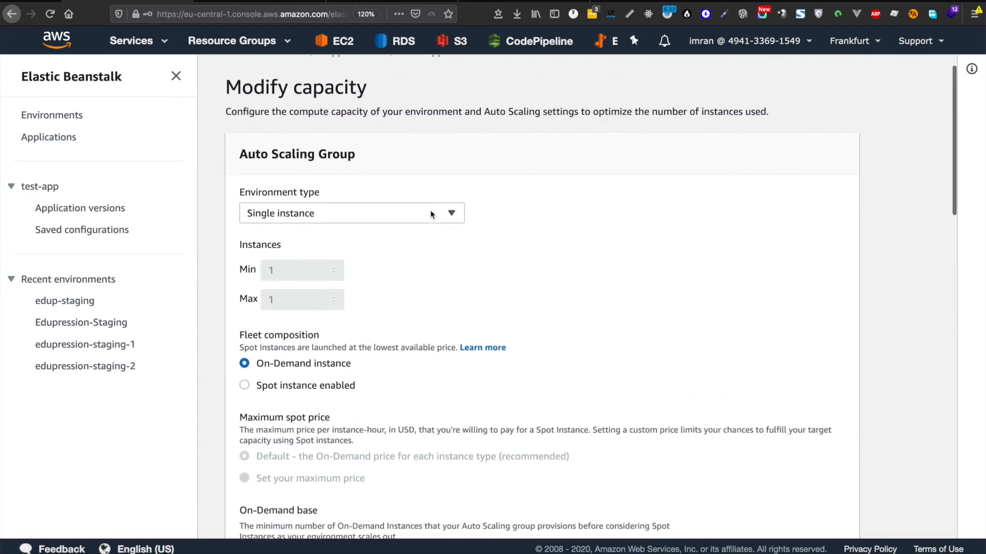
{"action": "left_click", "coordinate": [374, 241]}
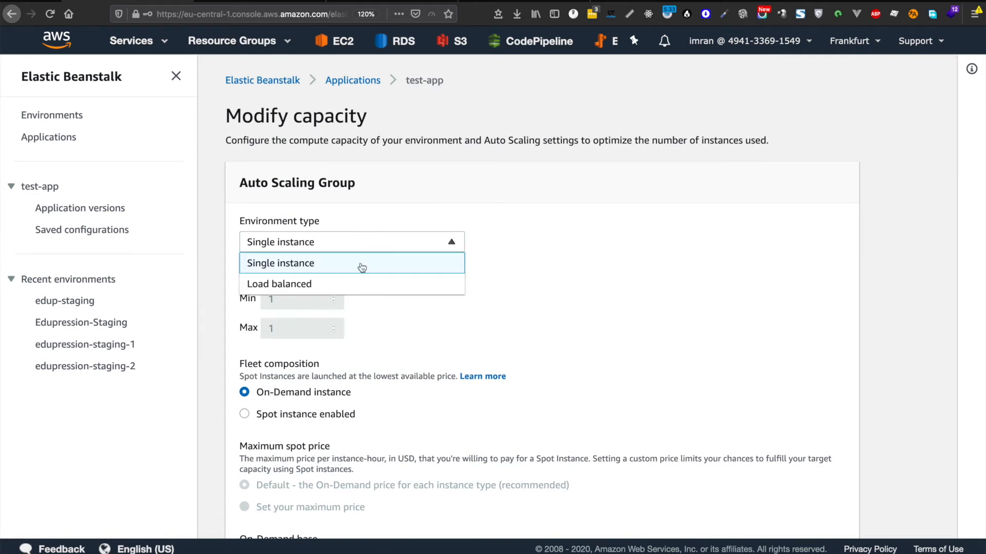
{"action": "left_click", "coordinate": [558, 263]}
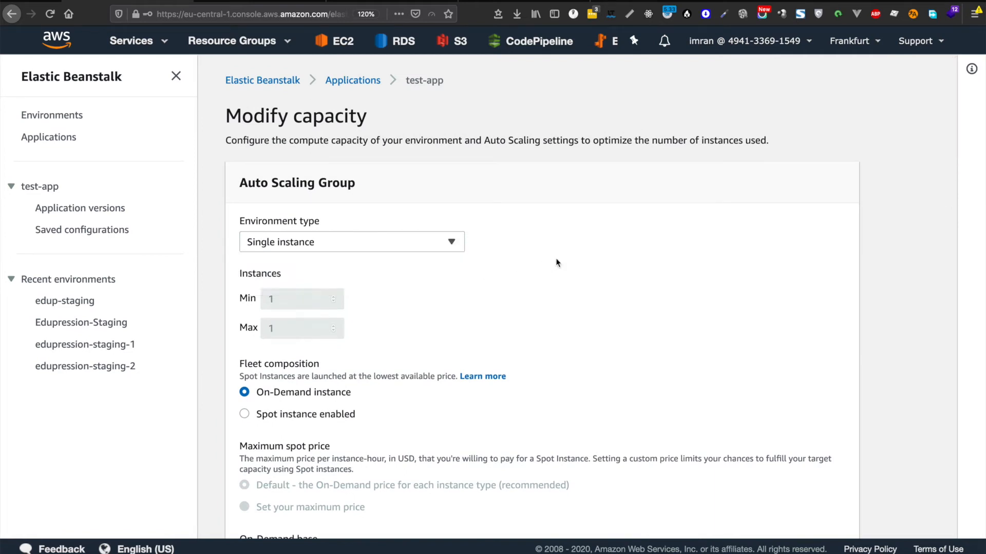
{"action": "scroll", "coordinate": [472, 324], "scroll_direction": "down", "scroll_amount": 15}
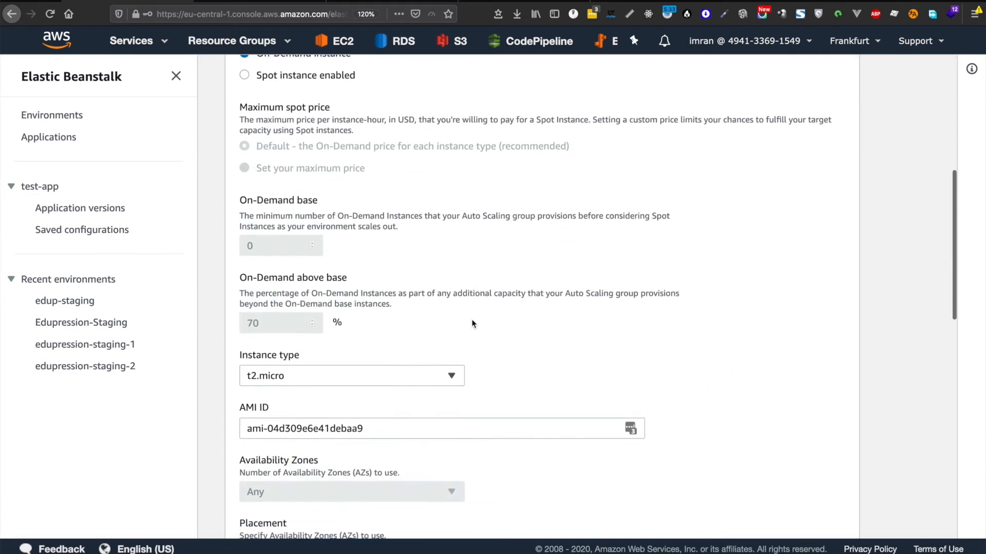
{"action": "scroll", "coordinate": [471, 319], "scroll_direction": "down", "scroll_amount": 3}
{"action": "scroll", "coordinate": [471, 319], "scroll_direction": "up", "scroll_amount": 15}
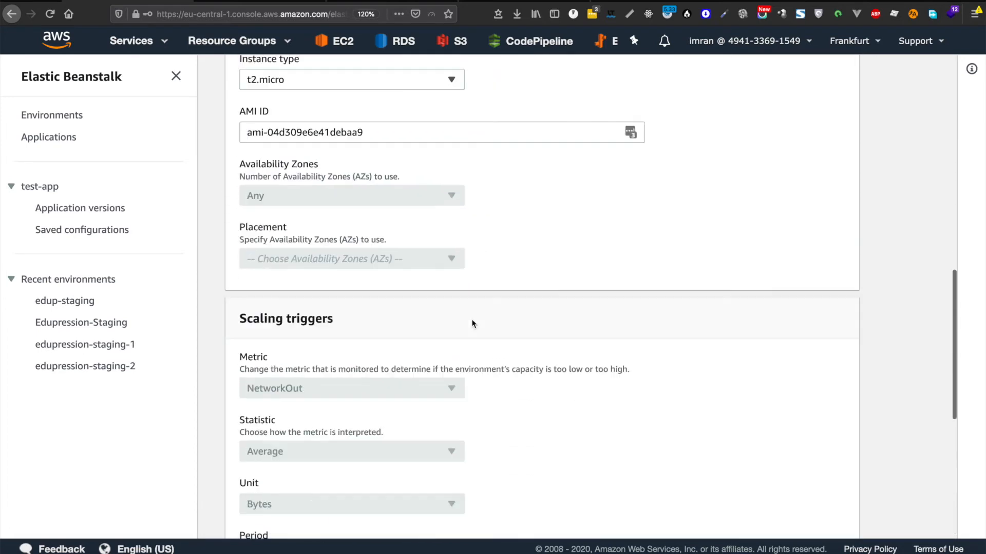
{"action": "scroll", "coordinate": [471, 319], "scroll_direction": "down", "scroll_amount": 3}
{"action": "scroll", "coordinate": [471, 319], "scroll_direction": "down", "scroll_amount": 10}
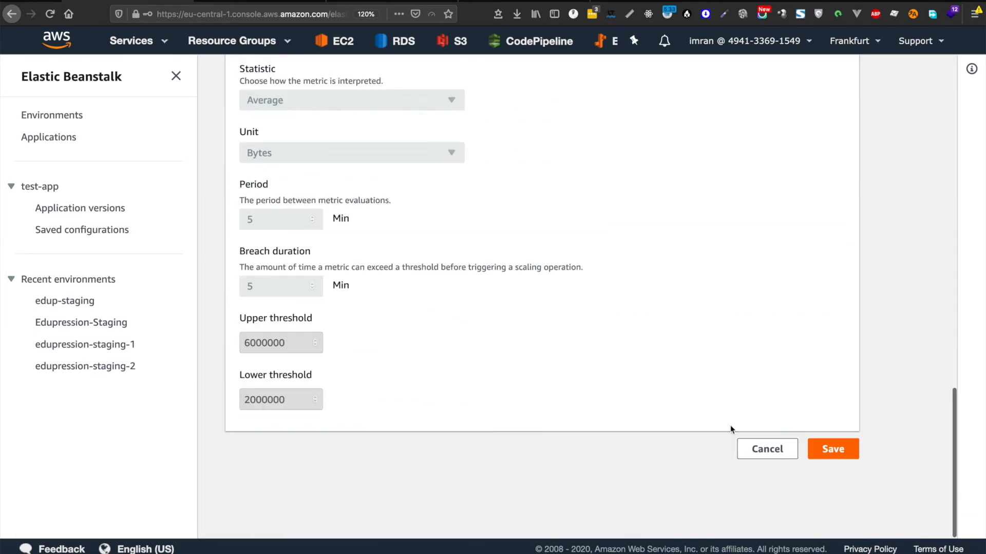
{"action": "left_click", "coordinate": [767, 449]}
{"action": "scroll", "coordinate": [819, 290], "scroll_direction": "down", "scroll_amount": 8}
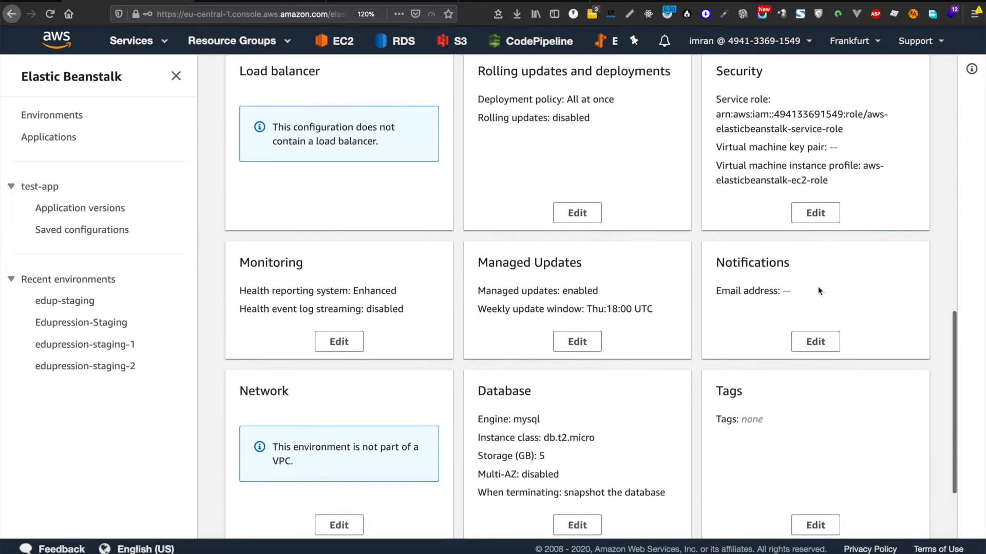
{"action": "scroll", "coordinate": [792, 396], "scroll_direction": "down", "scroll_amount": 3}
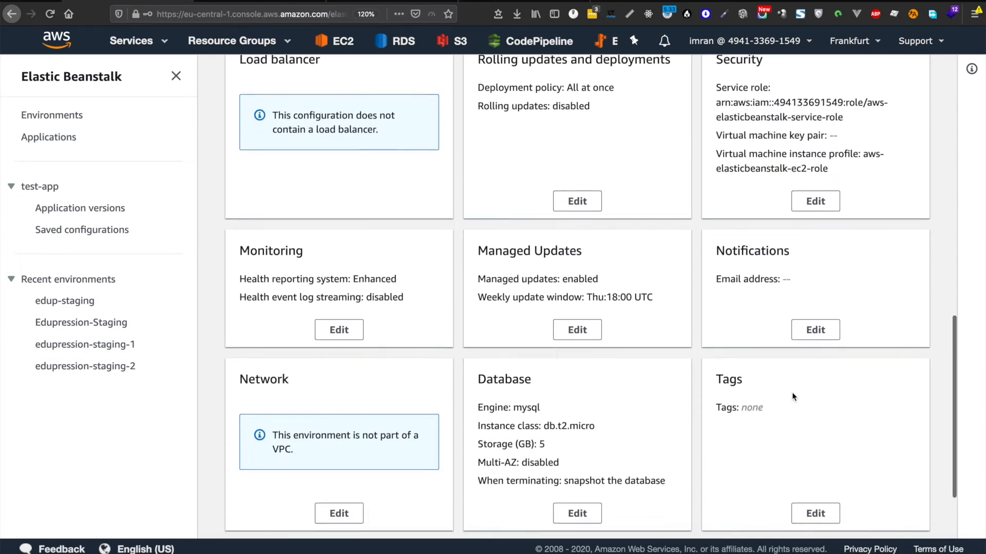
{"action": "scroll", "coordinate": [793, 397], "scroll_direction": "up", "scroll_amount": 2}
{"action": "scroll", "coordinate": [792, 396], "scroll_direction": "up", "scroll_amount": 3}
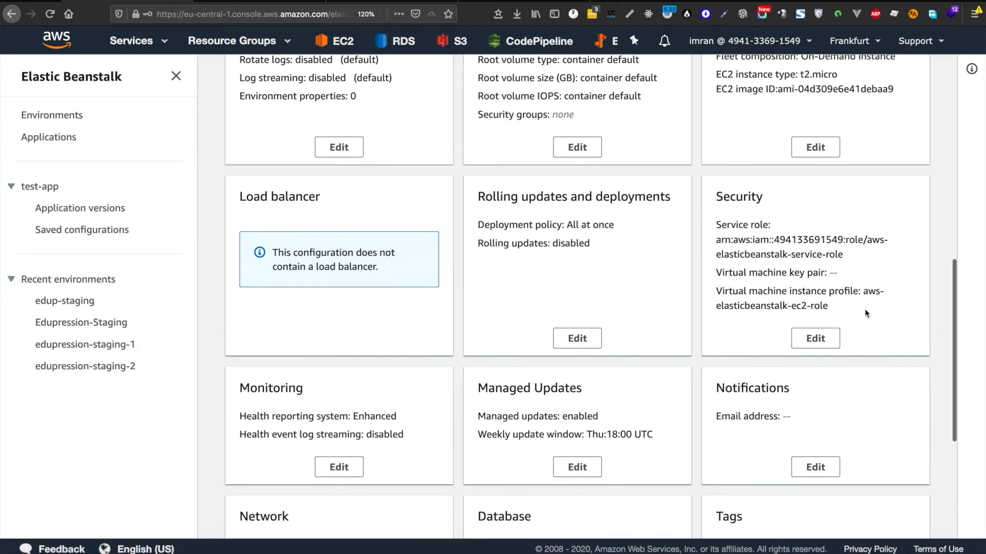
{"action": "scroll", "coordinate": [865, 309], "scroll_direction": "down", "scroll_amount": 4}
{"action": "scroll", "coordinate": [865, 309], "scroll_direction": "up", "scroll_amount": 12}
{"action": "scroll", "coordinate": [865, 309], "scroll_direction": "down", "scroll_amount": 5}
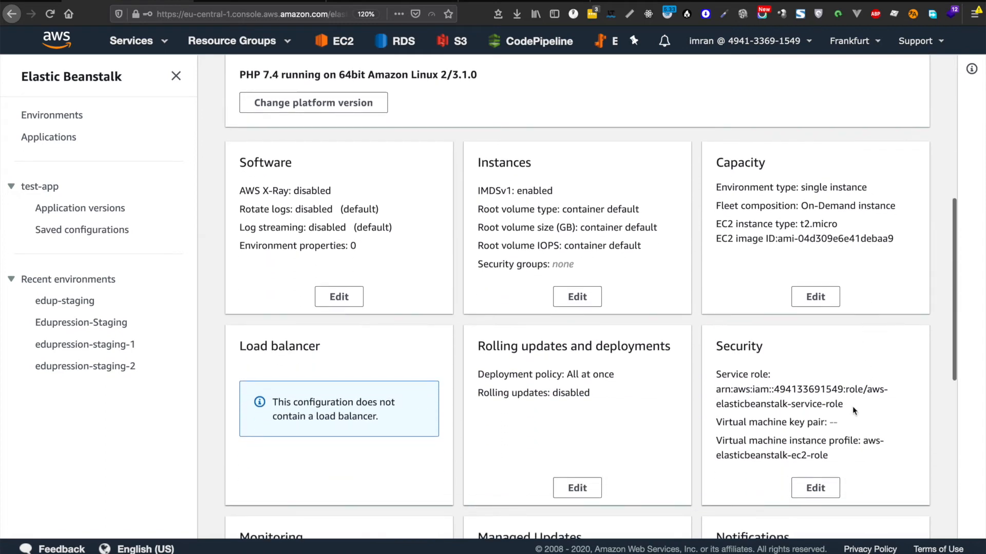
{"action": "left_click", "coordinate": [818, 489]}
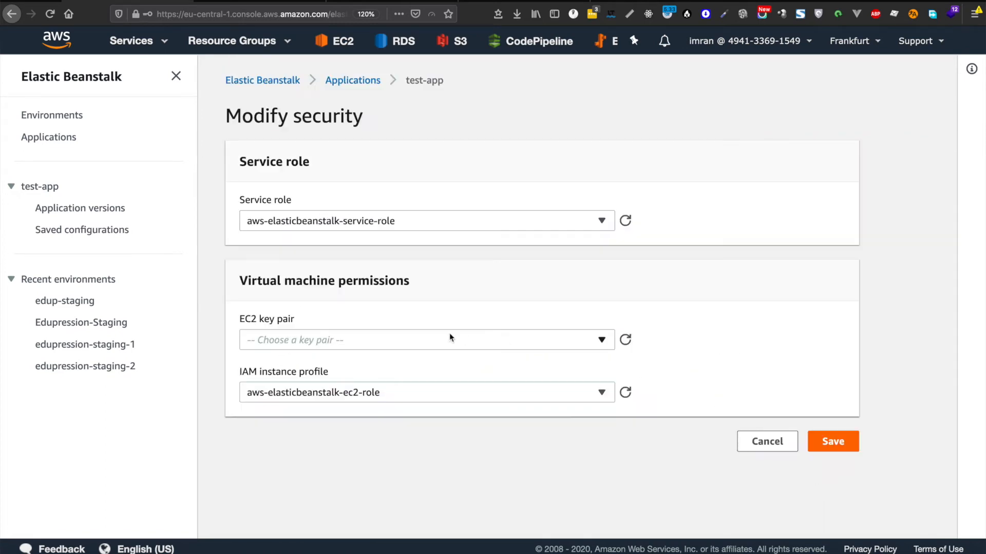
{"action": "left_click", "coordinate": [396, 343]}
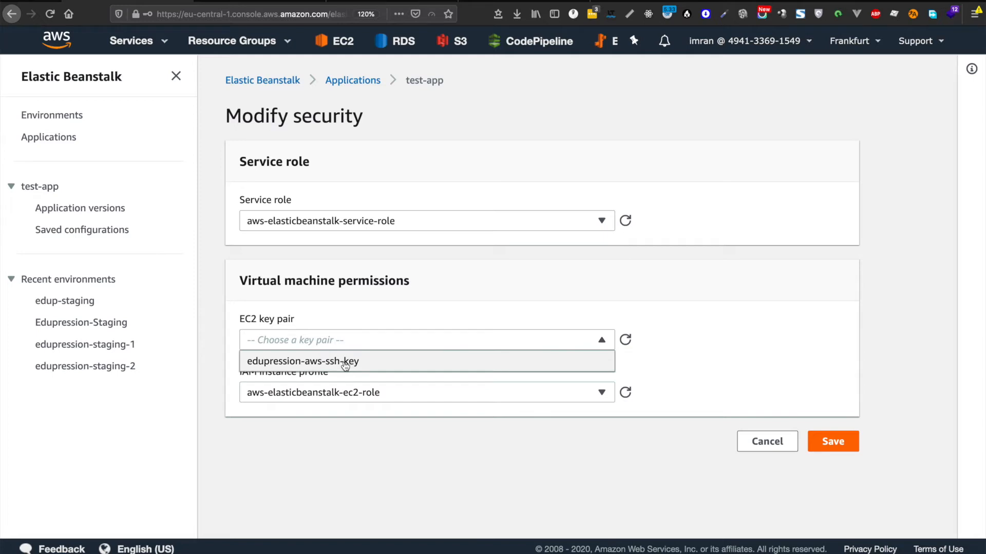
{"action": "left_click", "coordinate": [388, 324]}
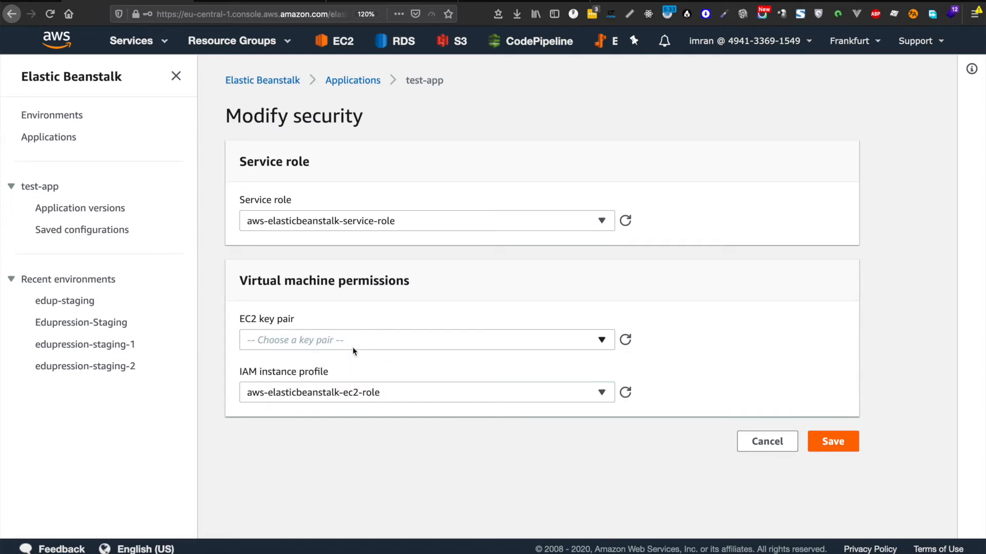
{"action": "left_click", "coordinate": [401, 341]}
{"action": "left_click", "coordinate": [404, 341]}
{"action": "left_click", "coordinate": [767, 442]}
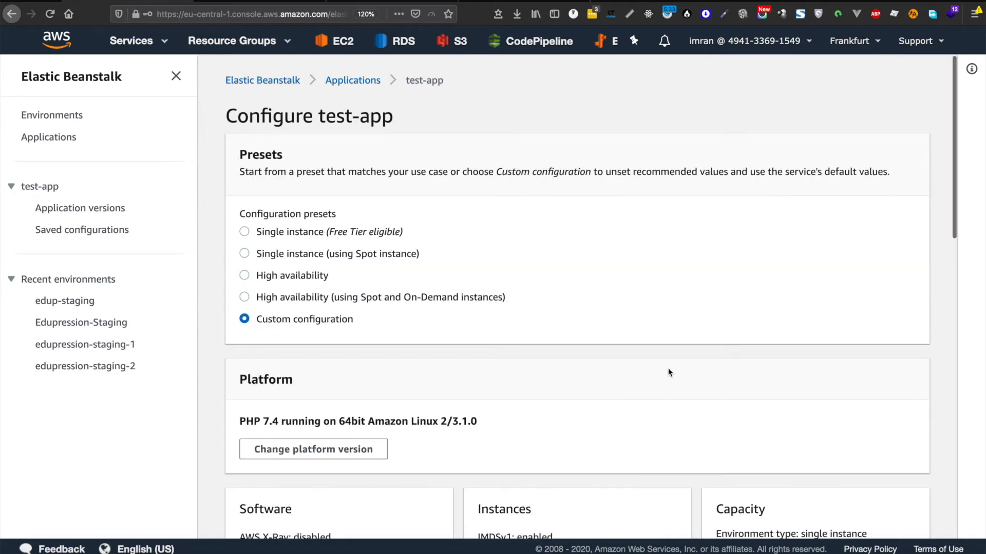
Step: Launch the test-app environment from the bottom of the Configure test-app page
{"action": "scroll", "coordinate": [753, 315], "scroll_direction": "down", "scroll_amount": 6}
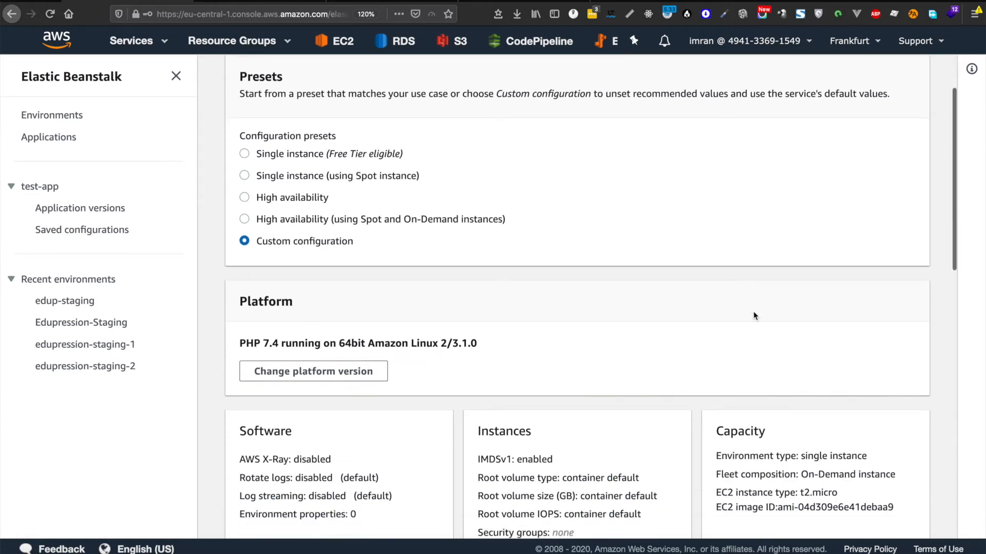
{"action": "scroll", "coordinate": [753, 311], "scroll_direction": "down", "scroll_amount": 3}
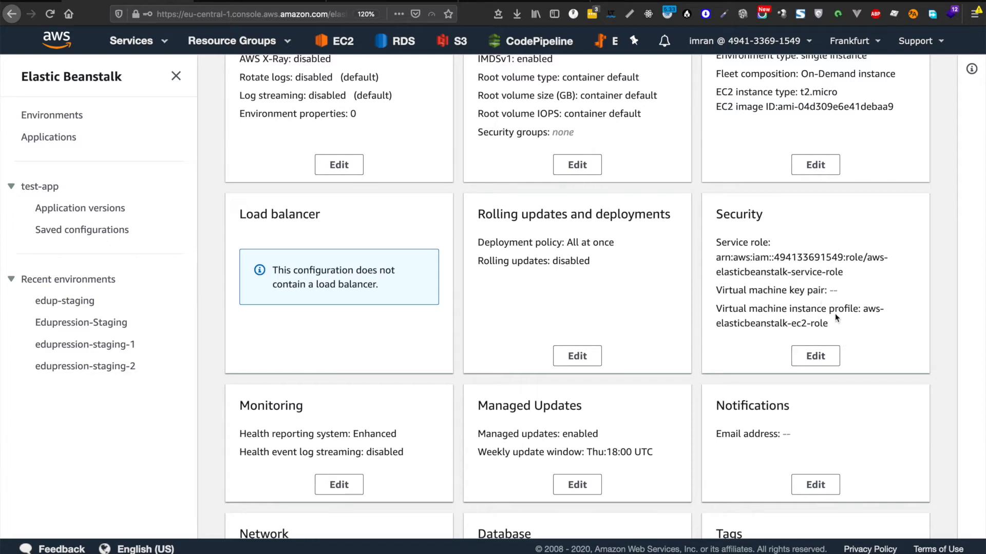
{"action": "scroll", "coordinate": [834, 286], "scroll_direction": "down", "scroll_amount": 5}
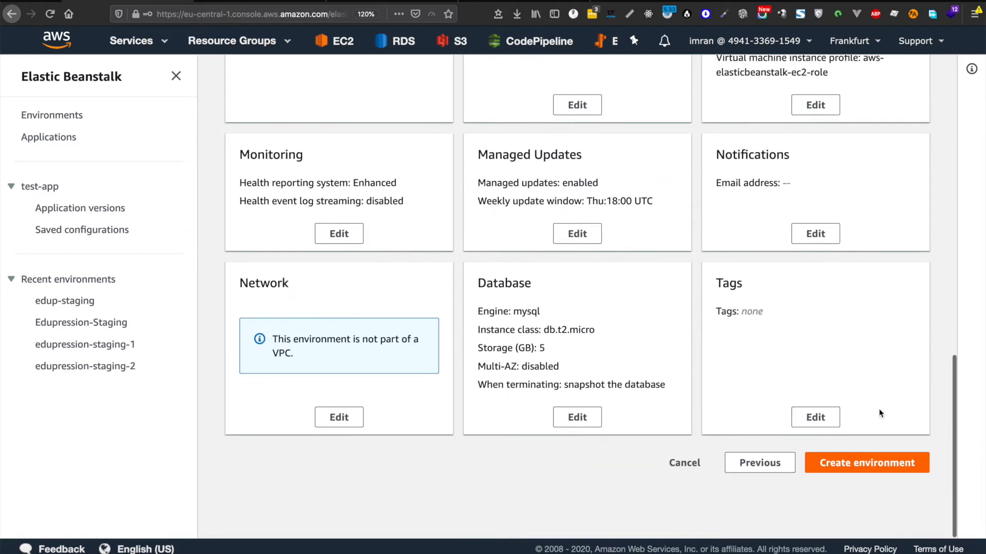
{"action": "left_click", "coordinate": [866, 464]}
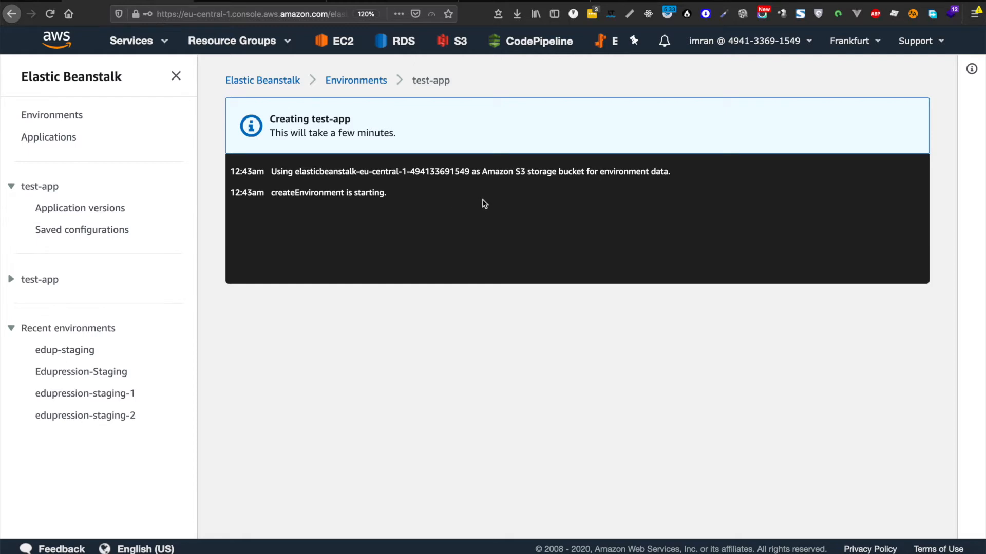
Step: Wait for test-app to launch with Ok health, then open test-app.eu-central-1.elasticbeanstalk.com
{"action": "key", "text": "super+Tab"}
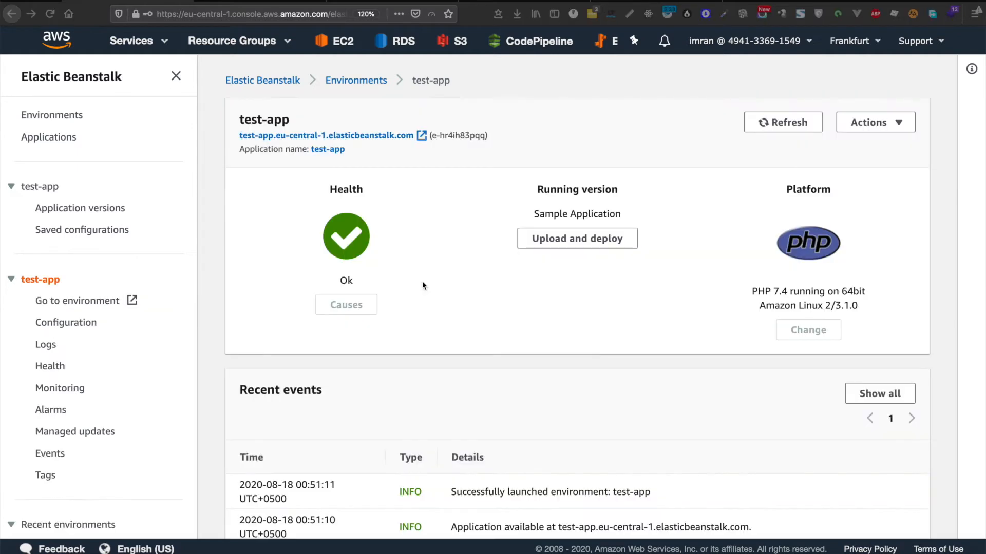
{"action": "left_click", "coordinate": [324, 134]}
Step: On the test-app site, highlight the address, the Congratulations heading and the PHP 7.4.7 line
{"action": "left_click", "coordinate": [264, 1]}
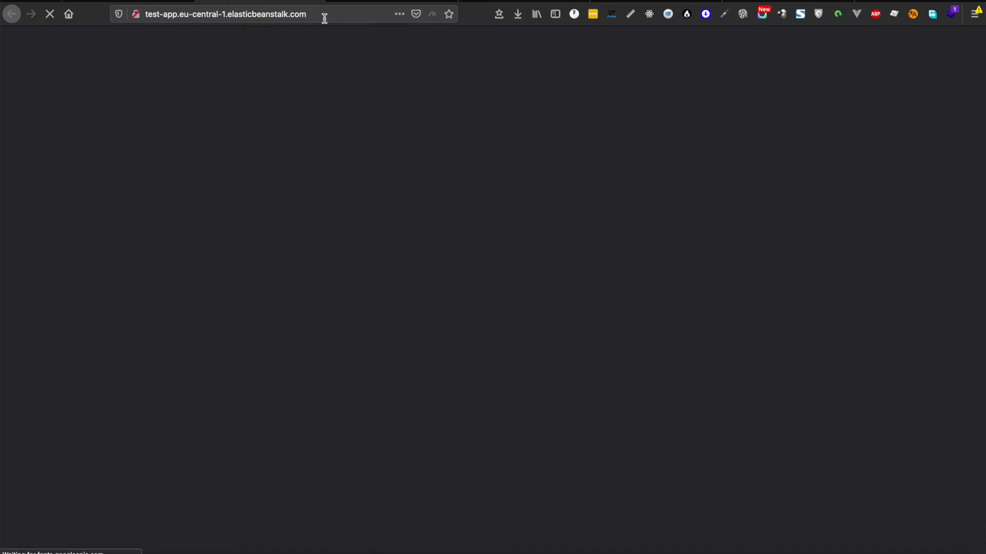
{"action": "left_click_drag", "start_coordinate": [325, 19], "coordinate": [154, 15]}
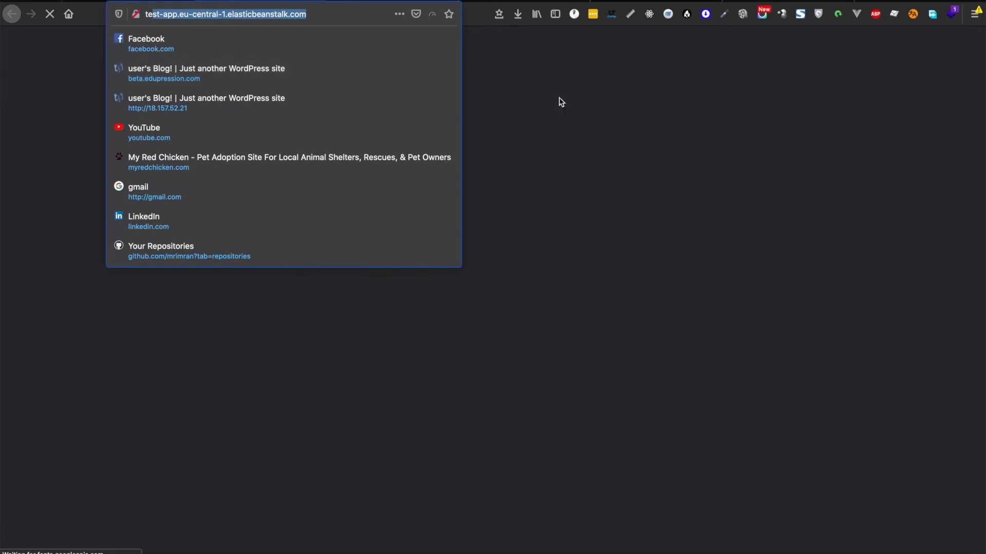
{"action": "left_click", "coordinate": [561, 102]}
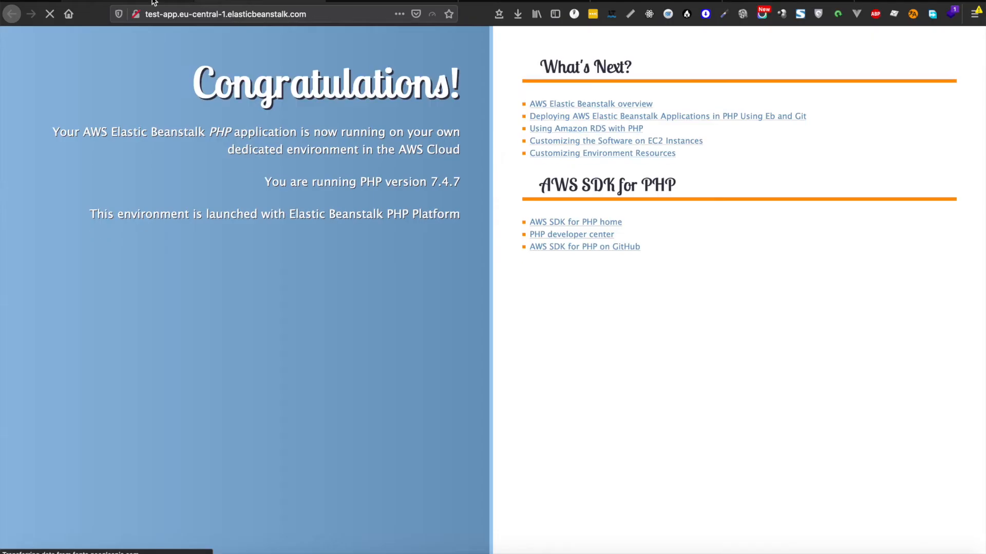
{"action": "left_click_drag", "start_coordinate": [213, 91], "coordinate": [388, 120]}
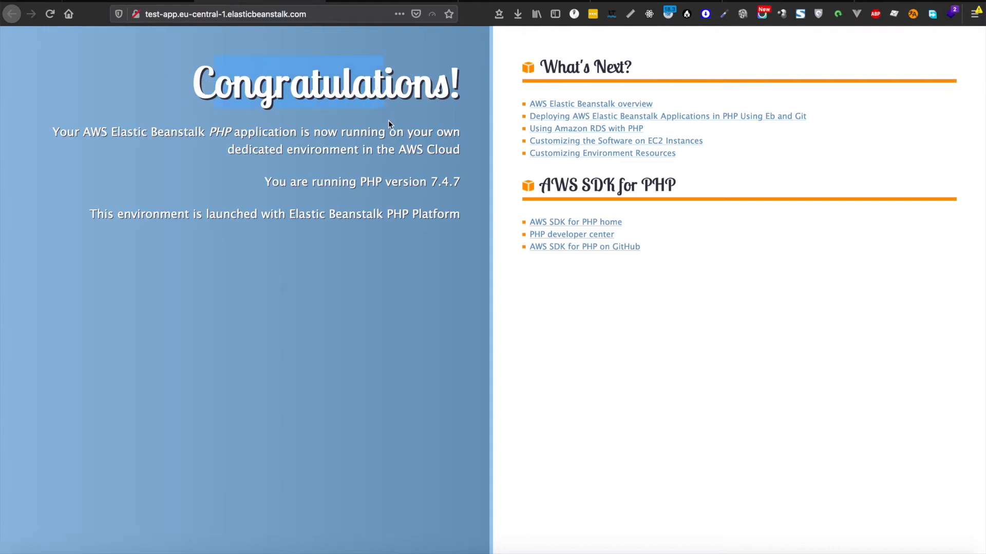
{"action": "left_click_drag", "start_coordinate": [315, 191], "coordinate": [458, 184]}
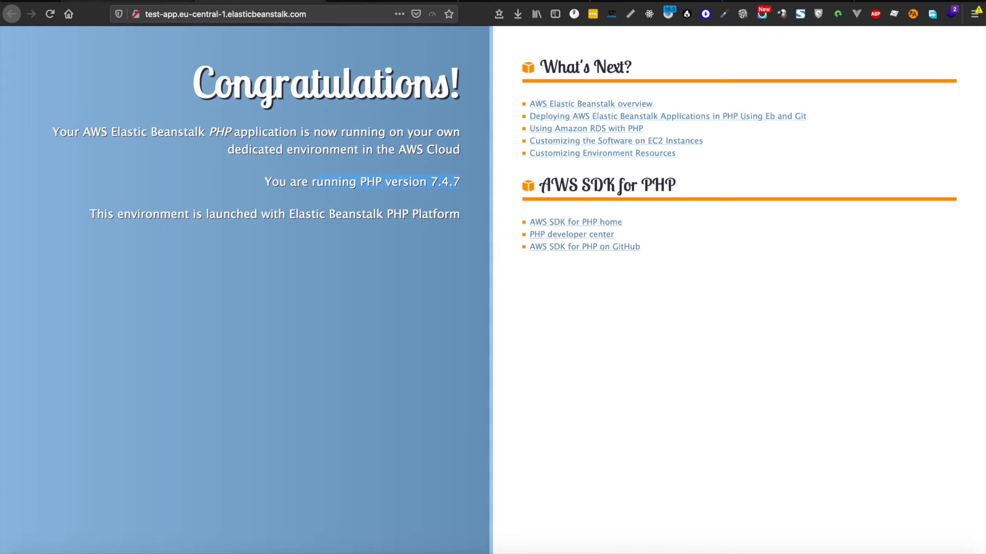
Step: Review the TextEdit topics, highlighting Create CodePipeline, then hide the notes to show test-app
{"action": "left_click", "coordinate": [141, 2]}
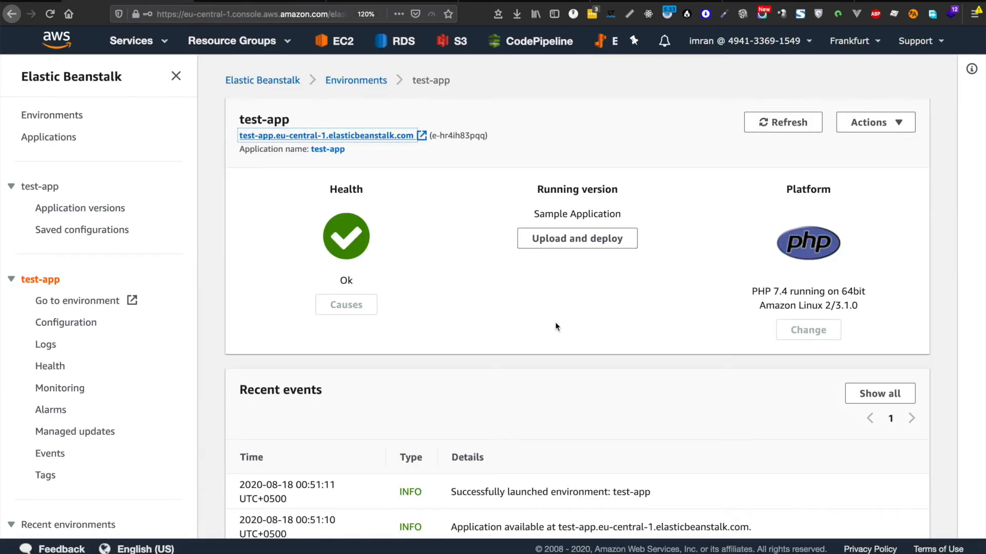
{"action": "mouse_move", "coordinate": [305, 536]}
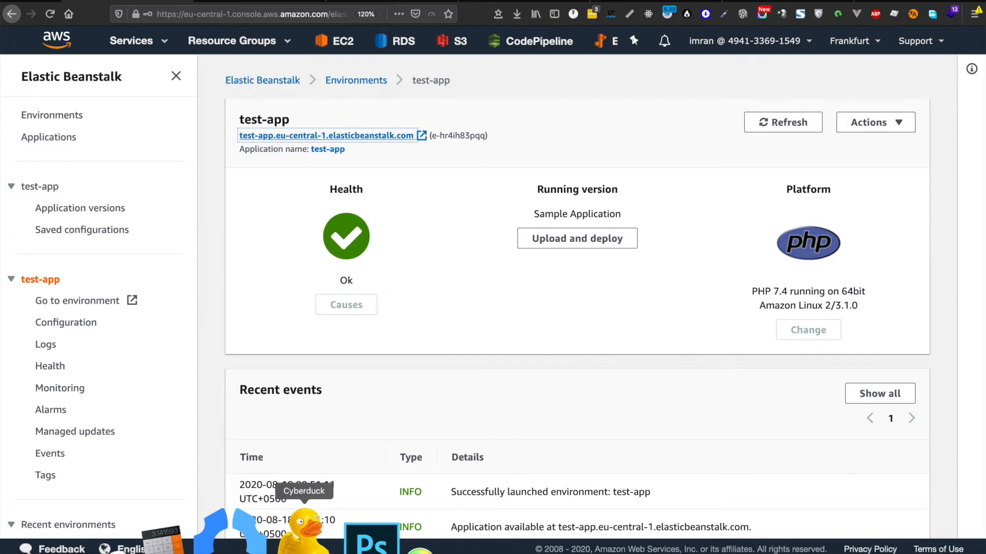
{"action": "left_click", "coordinate": [495, 536]}
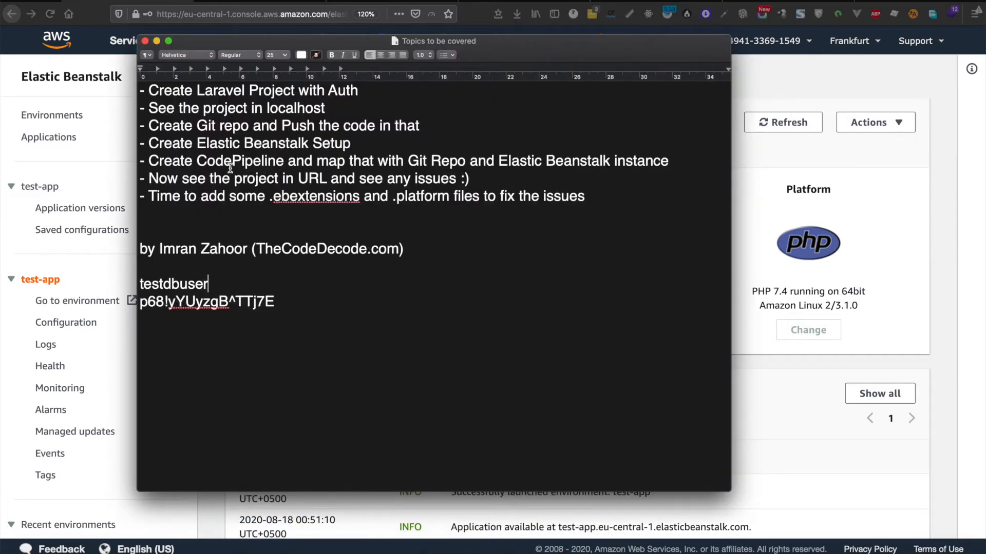
{"action": "left_click_drag", "start_coordinate": [352, 145], "coordinate": [285, 161]}
{"action": "left_click", "coordinate": [153, 151]}
{"action": "key", "text": "super+Tab"}
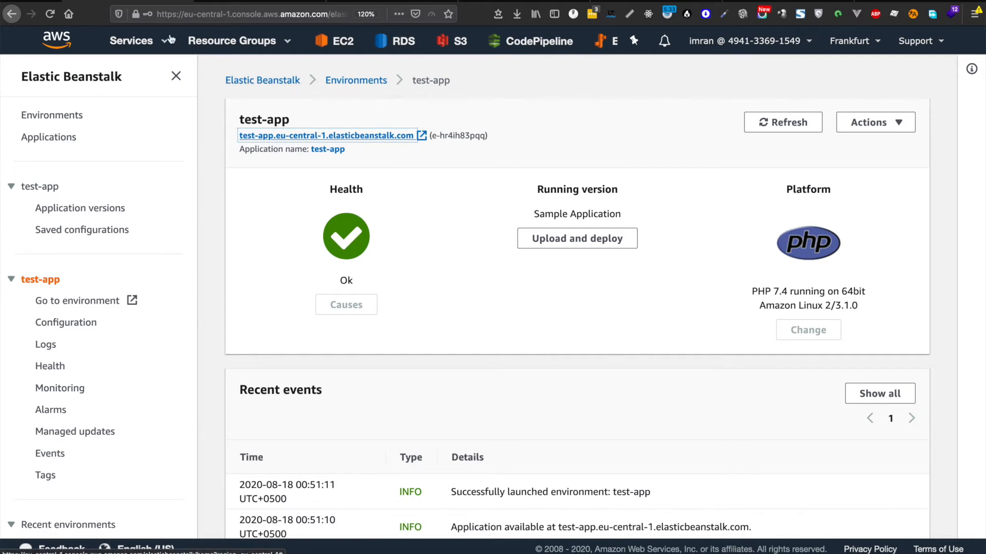
Step: Navigate from the AWS services bar to the CodePipeline console
{"action": "left_click", "coordinate": [144, 43]}
{"action": "type", "text": "iam"}
{"action": "key", "text": "ctrl+a"}
{"action": "key", "text": "BackSpace"}
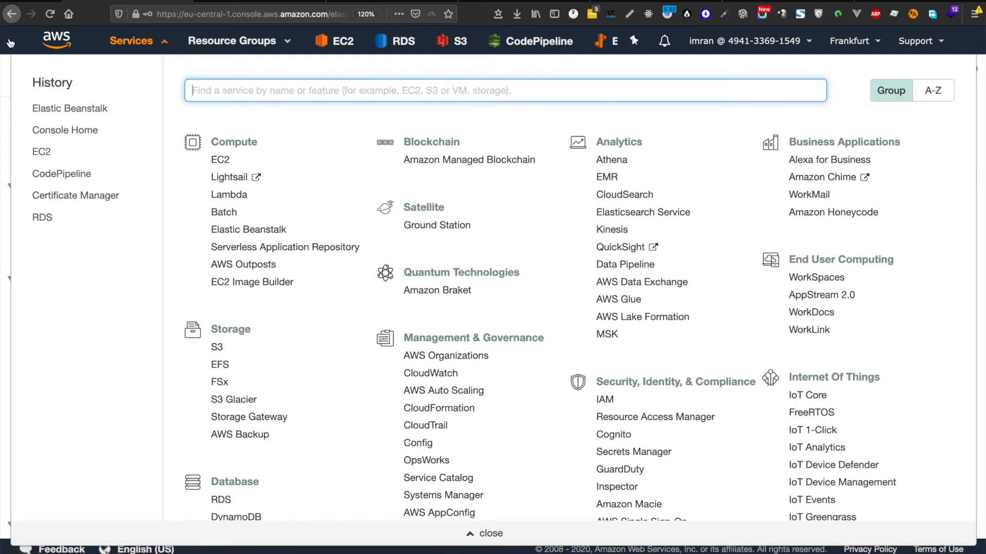
{"action": "left_click", "coordinate": [515, 45]}
{"action": "left_click", "coordinate": [515, 45]}
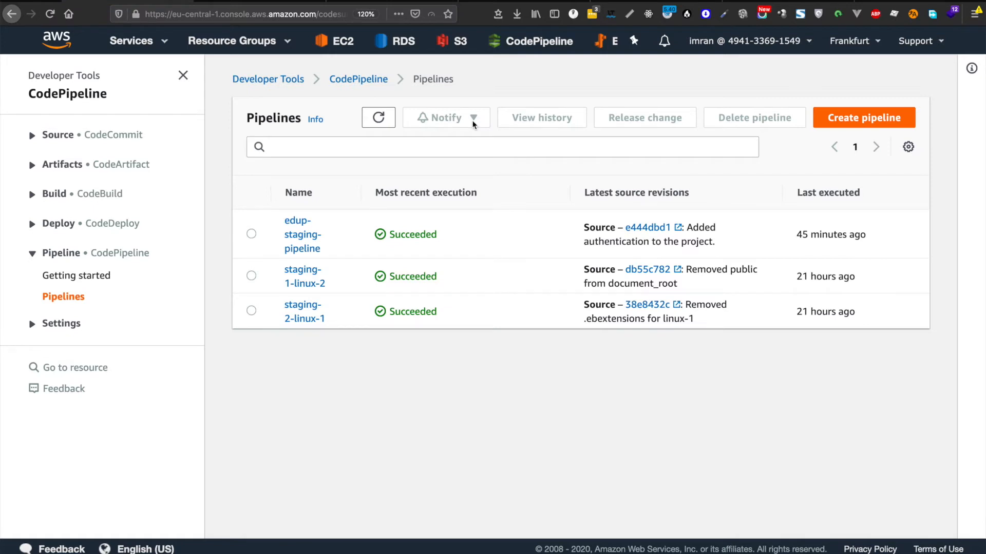
Step: Create a pipeline named test-proj-pipeline with a new service role and continue to the source stage
{"action": "left_click", "coordinate": [876, 119]}
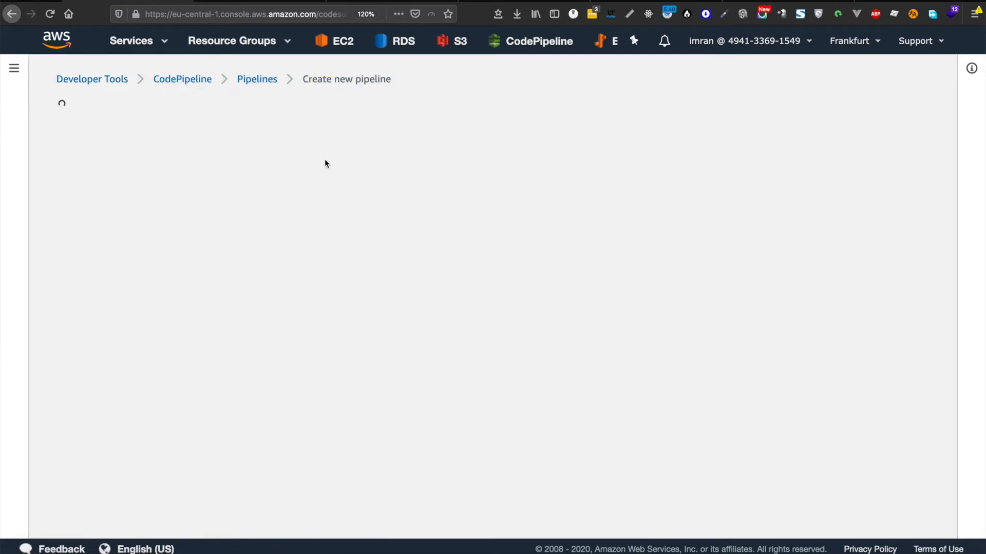
{"action": "left_click", "coordinate": [338, 227]}
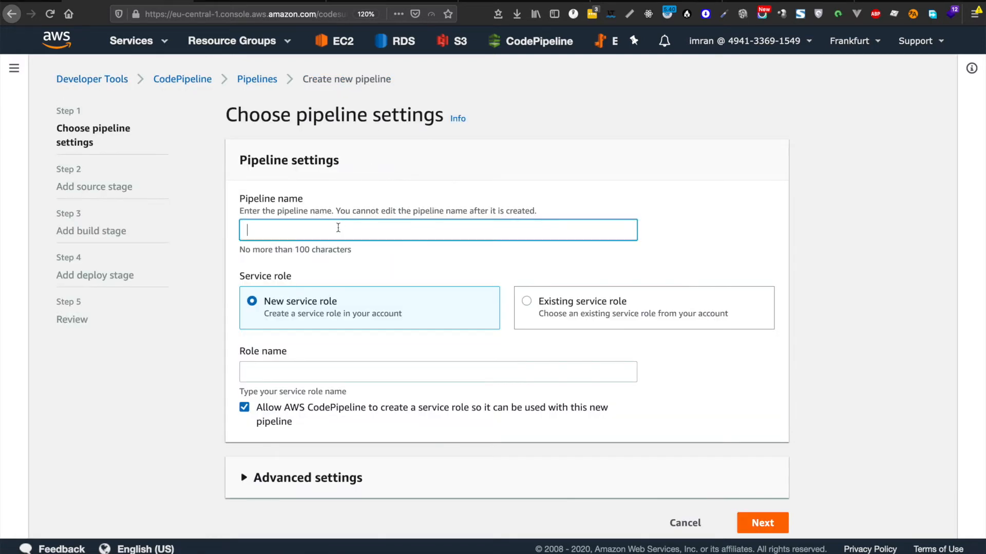
{"action": "type", "text": "test-"}
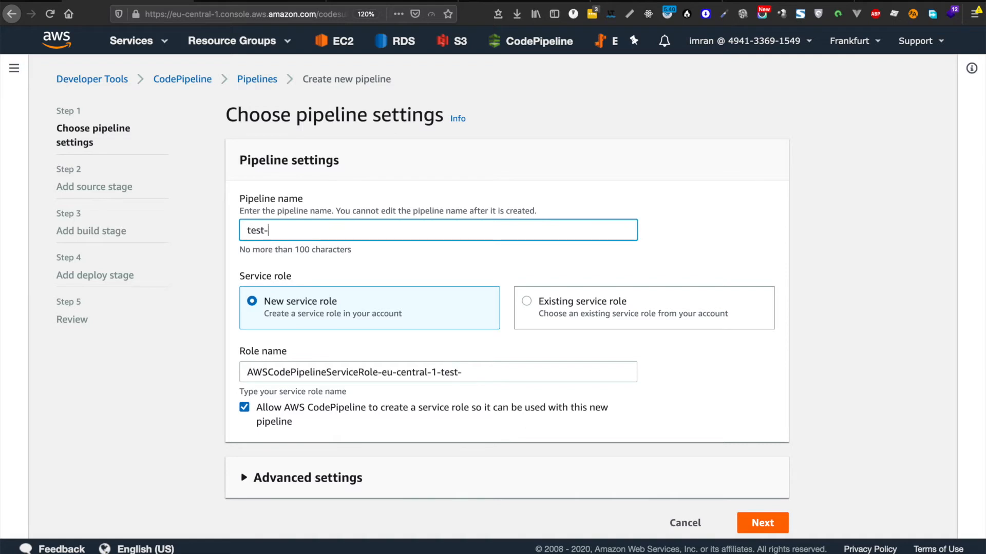
{"action": "type", "text": "proj-pipeline"}
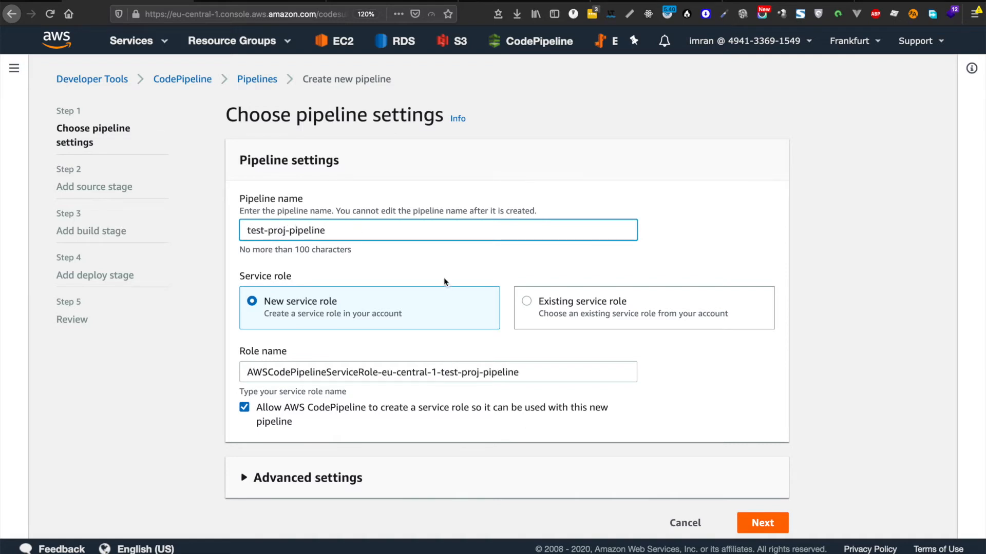
{"action": "scroll", "coordinate": [534, 329], "scroll_direction": "down", "scroll_amount": 1}
{"action": "left_click", "coordinate": [757, 498]}
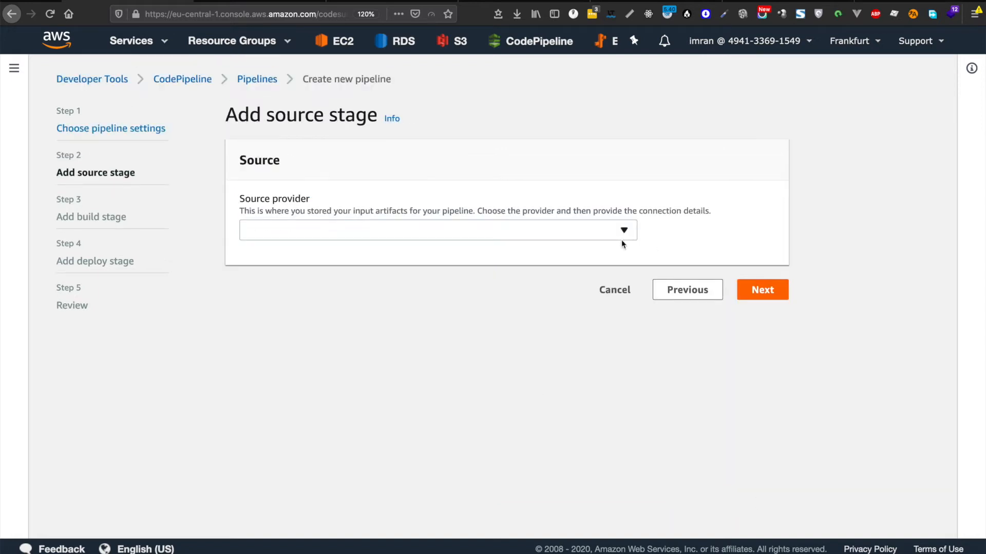
Step: Connect a GitHub source provider, initially picking the edupression-app repository
{"action": "left_click", "coordinate": [600, 234]}
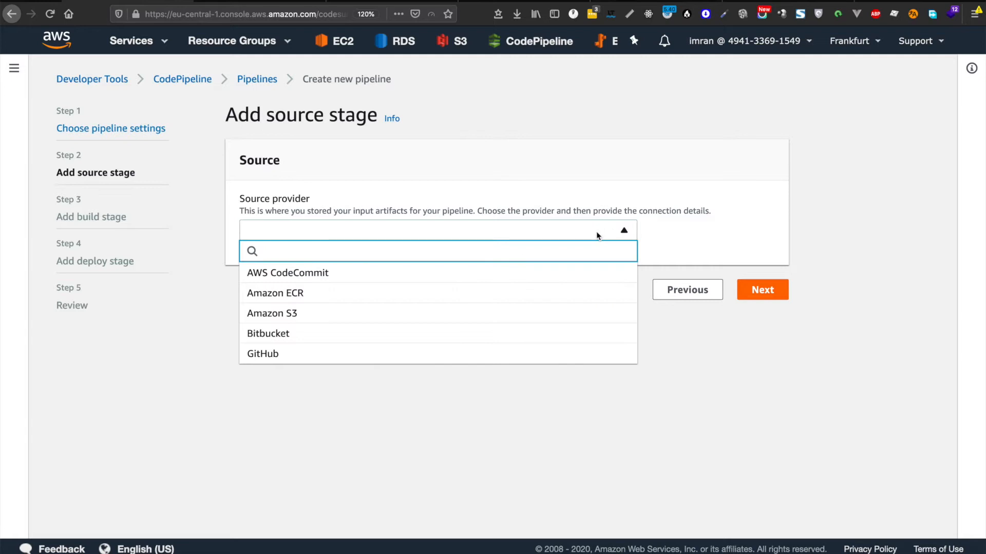
{"action": "left_click", "coordinate": [330, 353]}
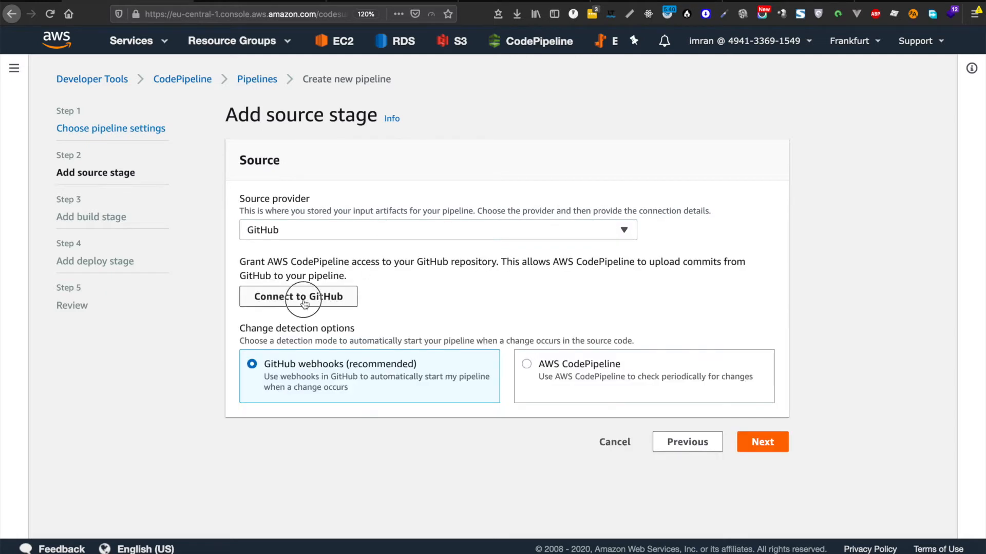
{"action": "left_click", "coordinate": [295, 297]}
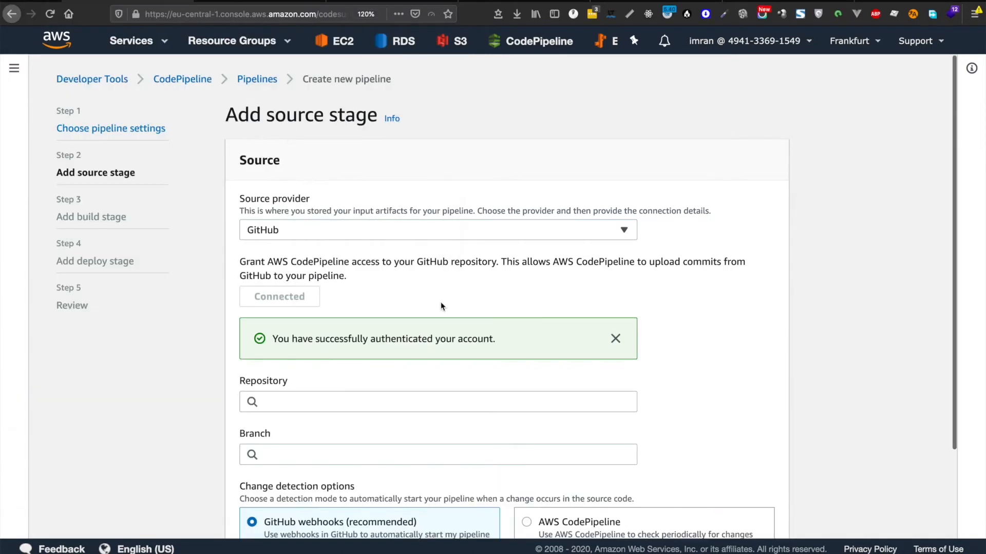
{"action": "scroll", "coordinate": [441, 307], "scroll_direction": "down", "scroll_amount": 3}
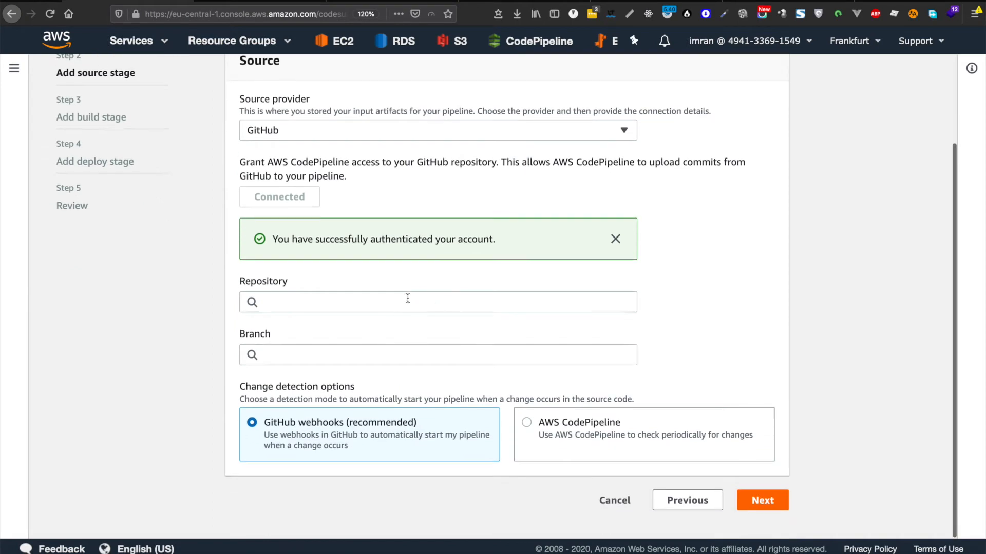
{"action": "left_click", "coordinate": [407, 298]}
{"action": "left_click", "coordinate": [380, 280]}
{"action": "left_click", "coordinate": [359, 296]}
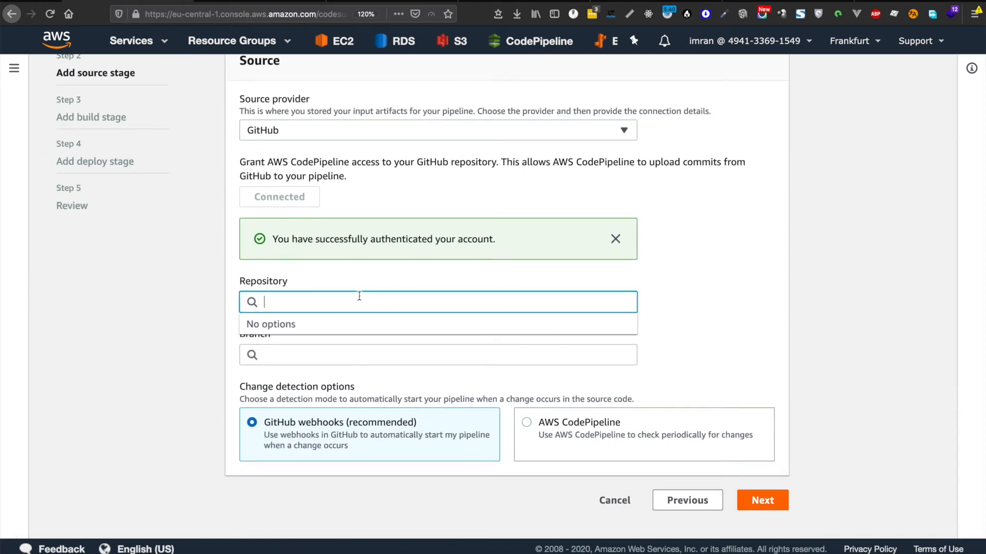
{"action": "left_click", "coordinate": [362, 279]}
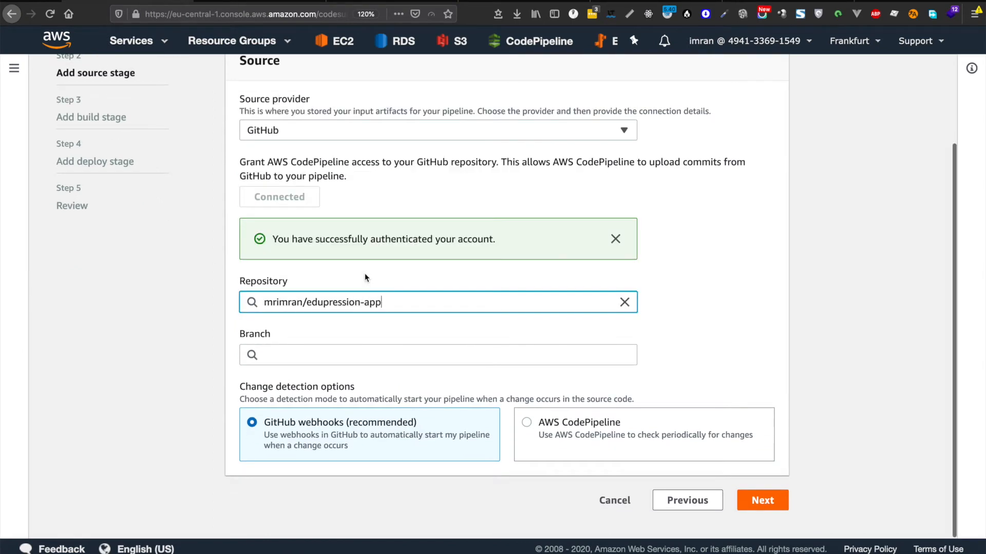
Step: Replace the repository with lara-test-proj and choose the master branch
{"action": "triple_click", "coordinate": [348, 303]}
{"action": "key", "text": "BackSpace"}
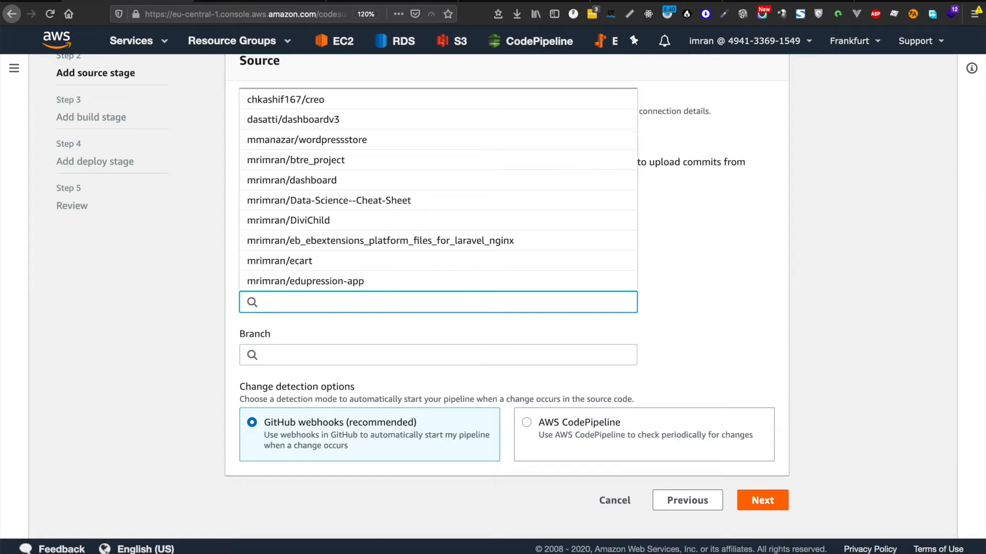
{"action": "type", "text": "test"}
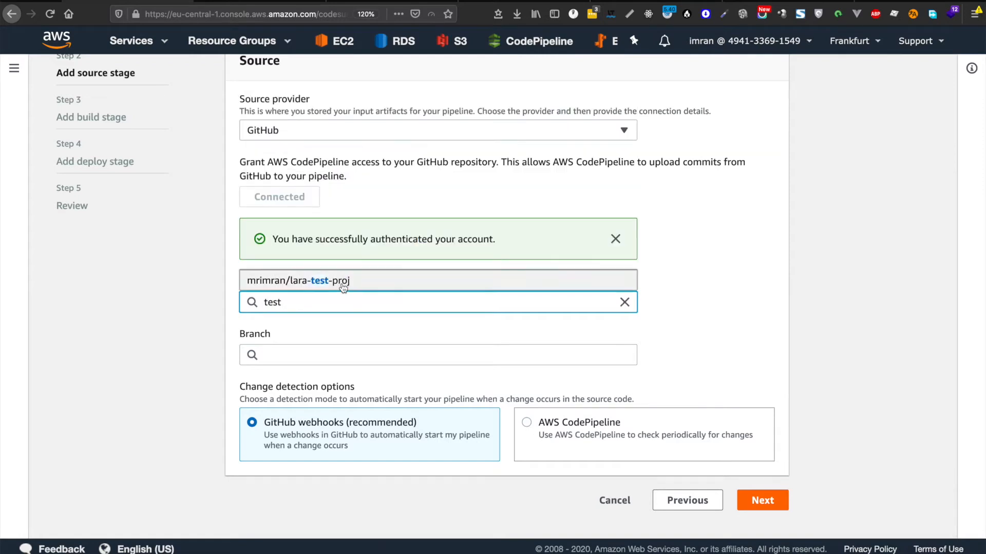
{"action": "left_click", "coordinate": [373, 287]}
{"action": "left_click", "coordinate": [361, 349]}
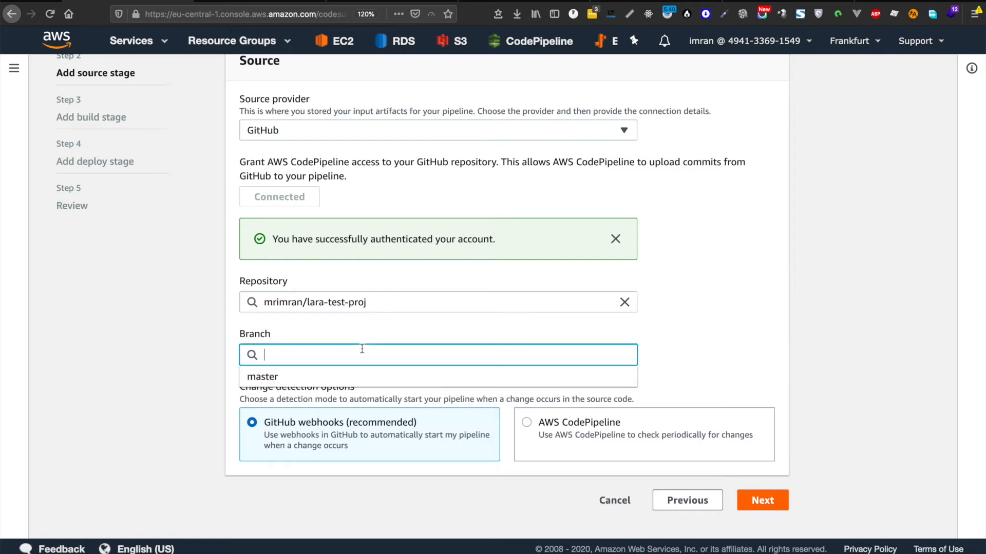
{"action": "left_click", "coordinate": [304, 373]}
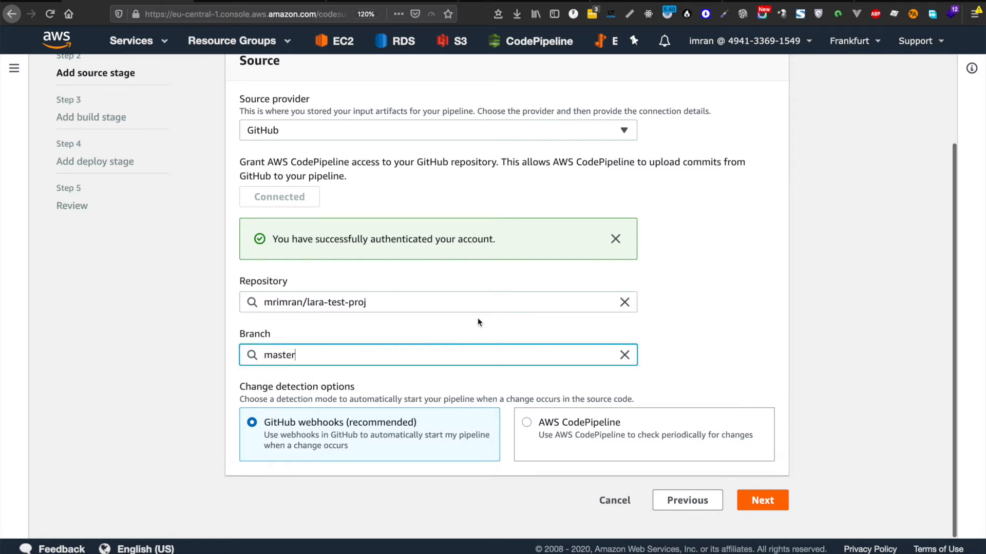
{"action": "scroll", "coordinate": [546, 319], "scroll_direction": "up", "scroll_amount": 3}
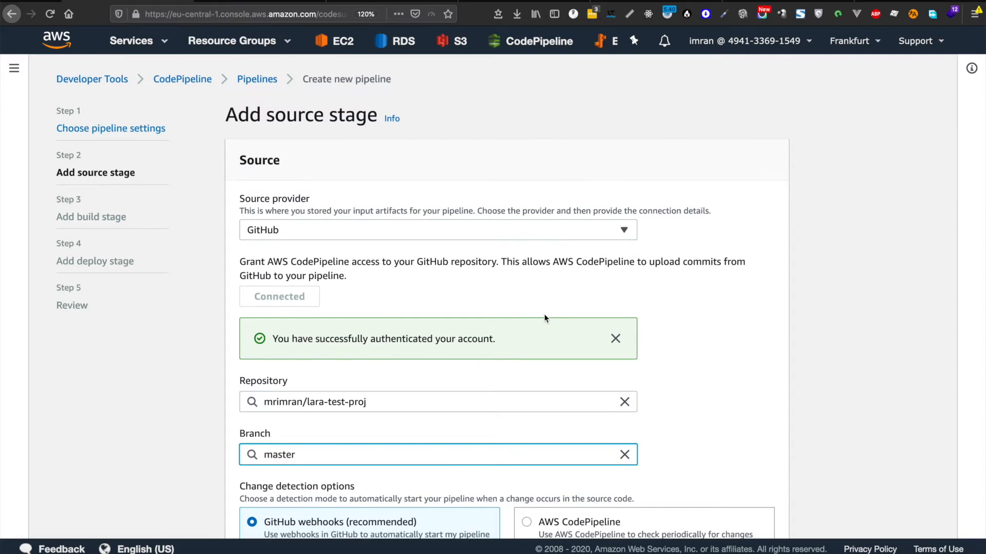
{"action": "scroll", "coordinate": [486, 306], "scroll_direction": "down", "scroll_amount": 2}
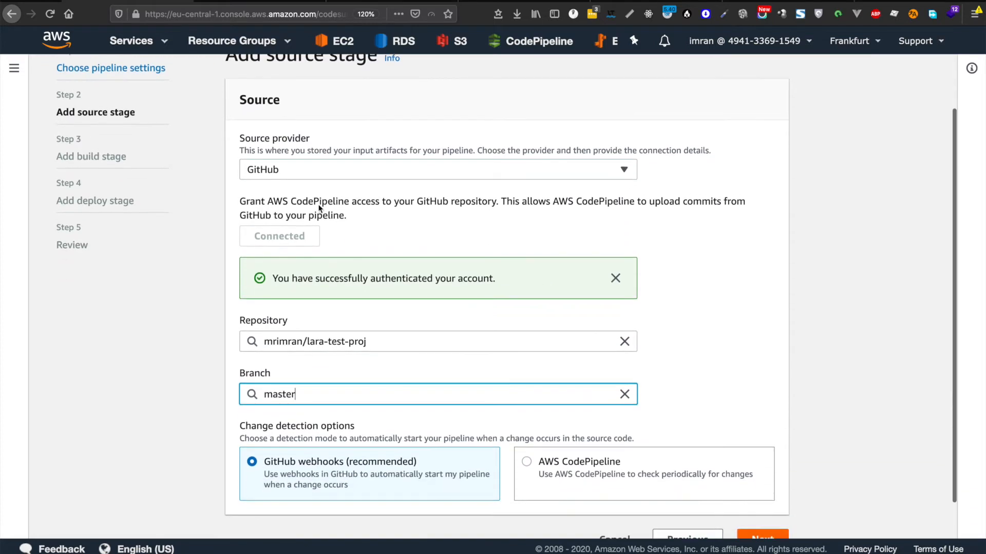
{"action": "scroll", "coordinate": [382, 221], "scroll_direction": "up", "scroll_amount": 2}
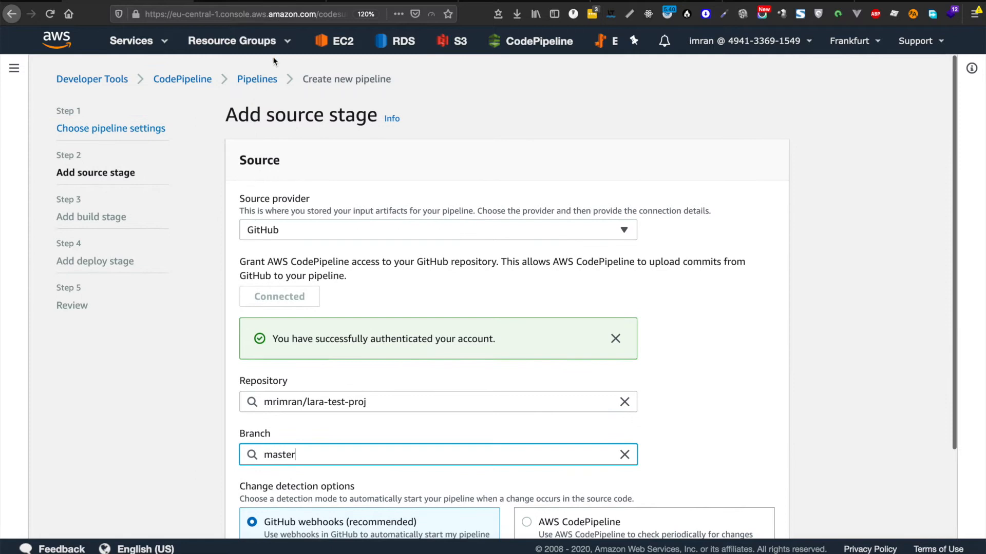
{"action": "left_click", "coordinate": [611, 44]}
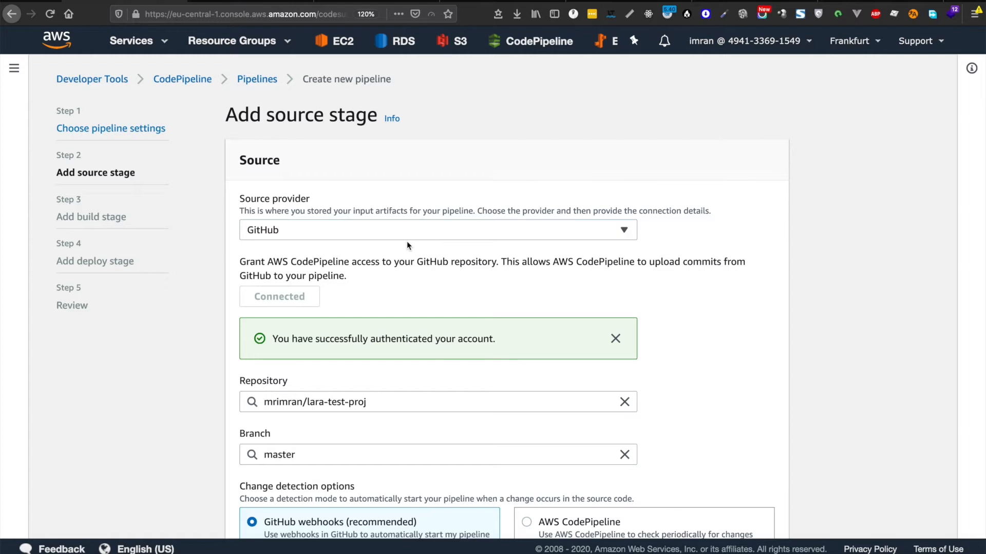
{"action": "scroll", "coordinate": [407, 245], "scroll_direction": "down", "scroll_amount": 3}
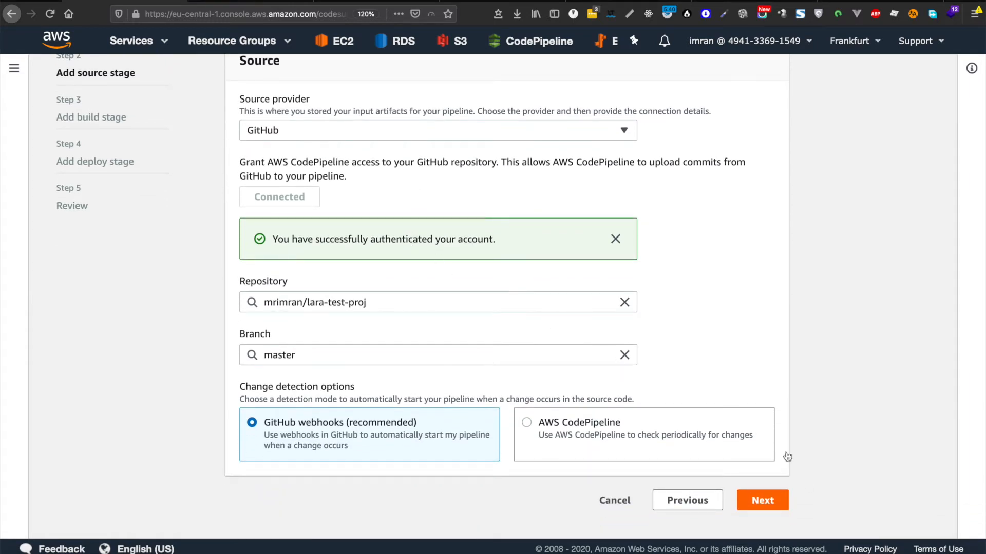
Step: Skip the build stage and confirm the skip
{"action": "left_click", "coordinate": [756, 501]}
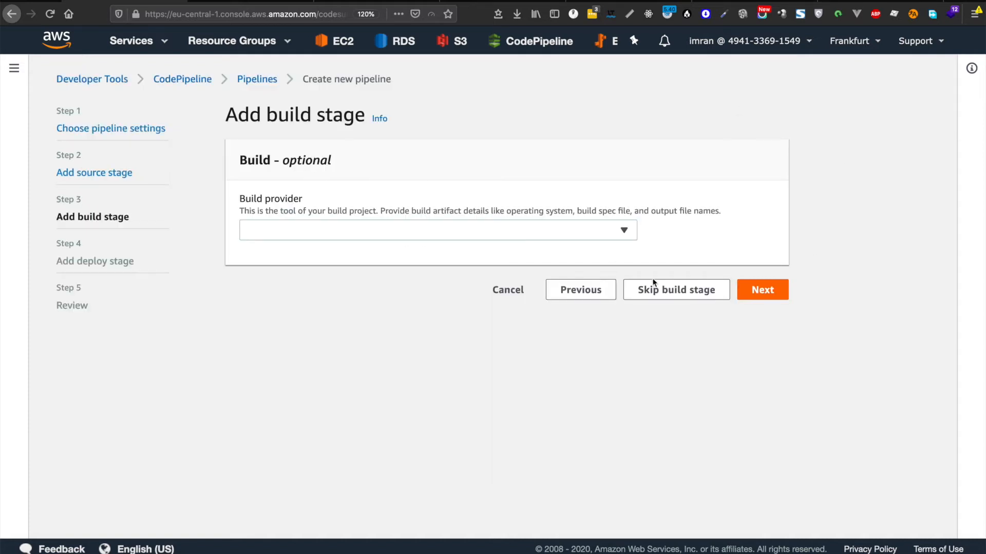
{"action": "left_click", "coordinate": [680, 290]}
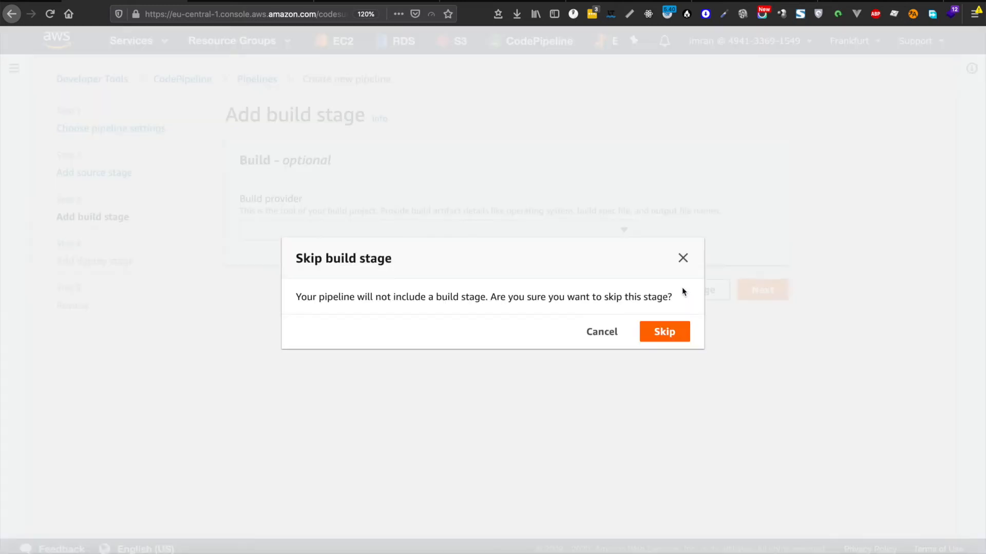
{"action": "left_click", "coordinate": [670, 339]}
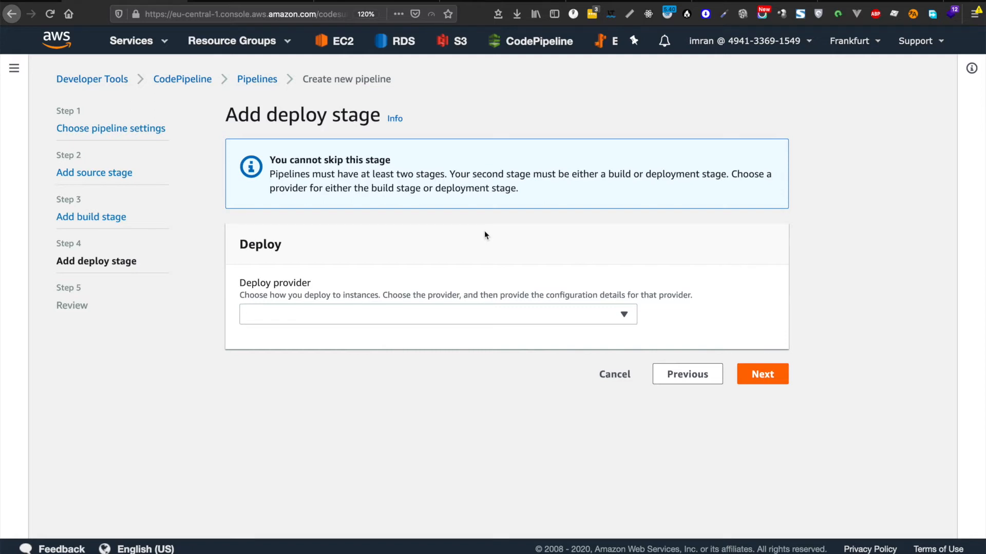
Step: Deploy with AWS Elastic Beanstalk to the test-app application and test-app environment, then continue
{"action": "left_click", "coordinate": [433, 315]}
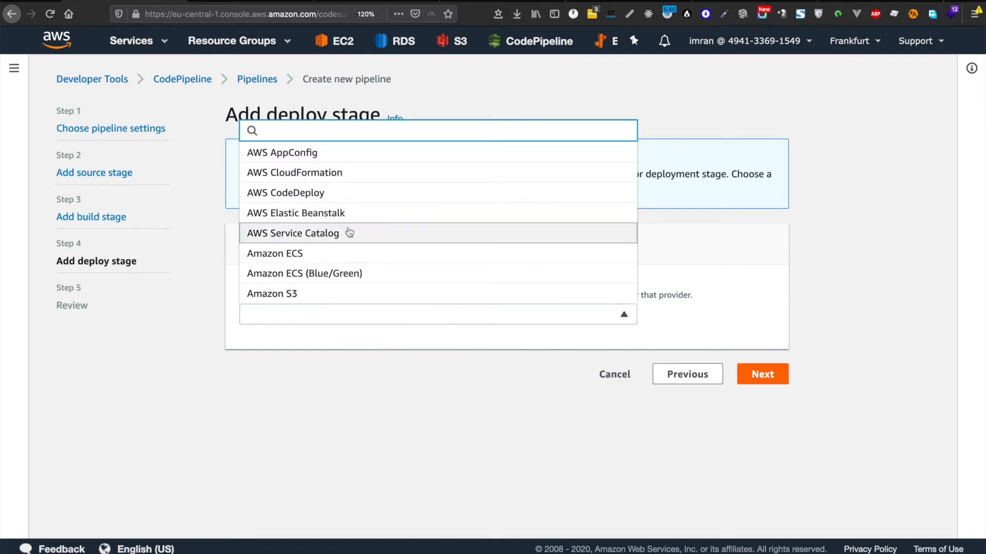
{"action": "left_click", "coordinate": [331, 213]}
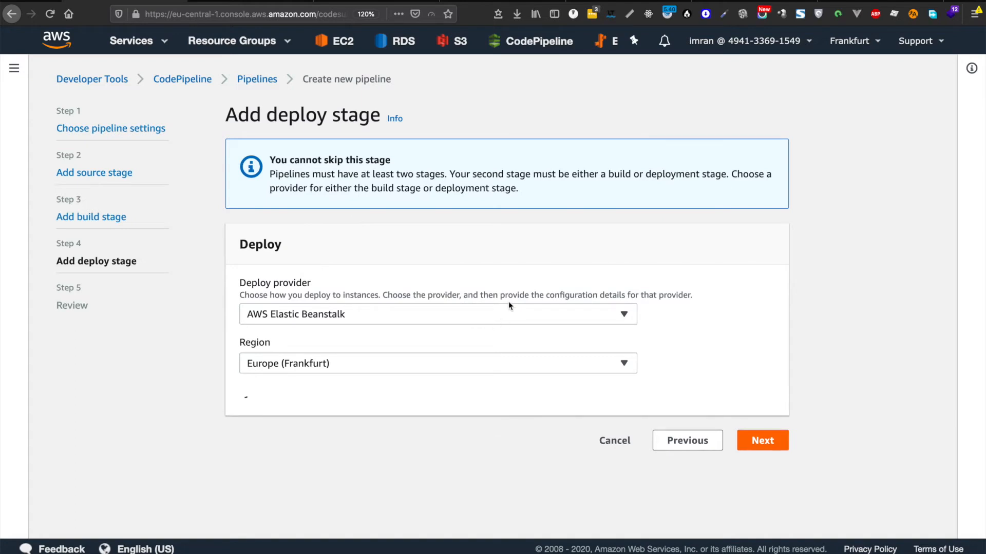
{"action": "scroll", "coordinate": [508, 301], "scroll_direction": "down", "scroll_amount": 2}
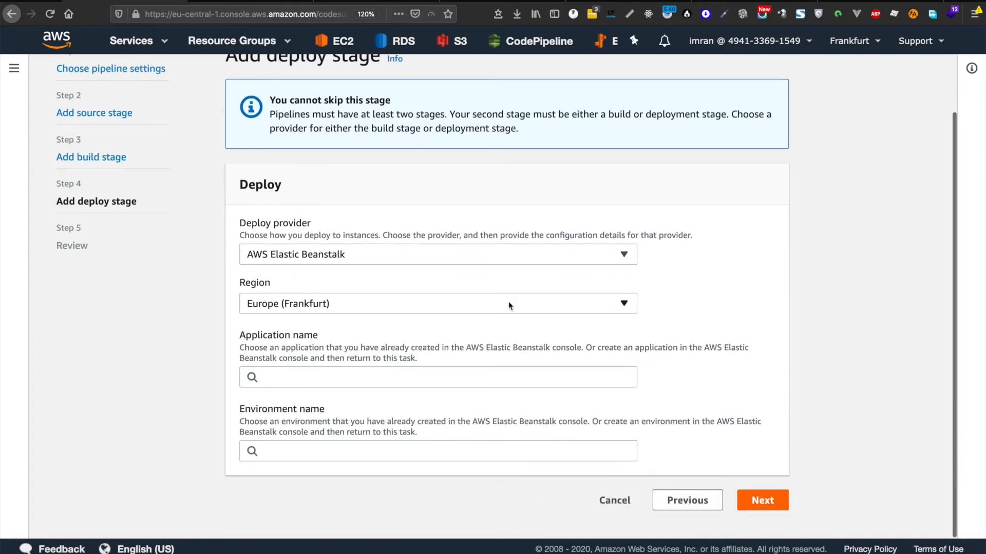
{"action": "left_click", "coordinate": [335, 378]}
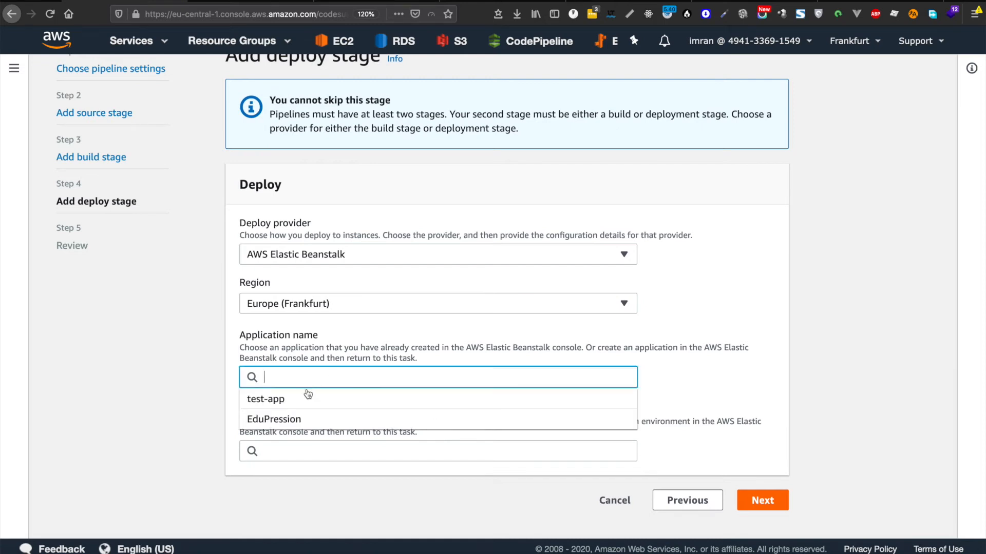
{"action": "left_click", "coordinate": [287, 405]}
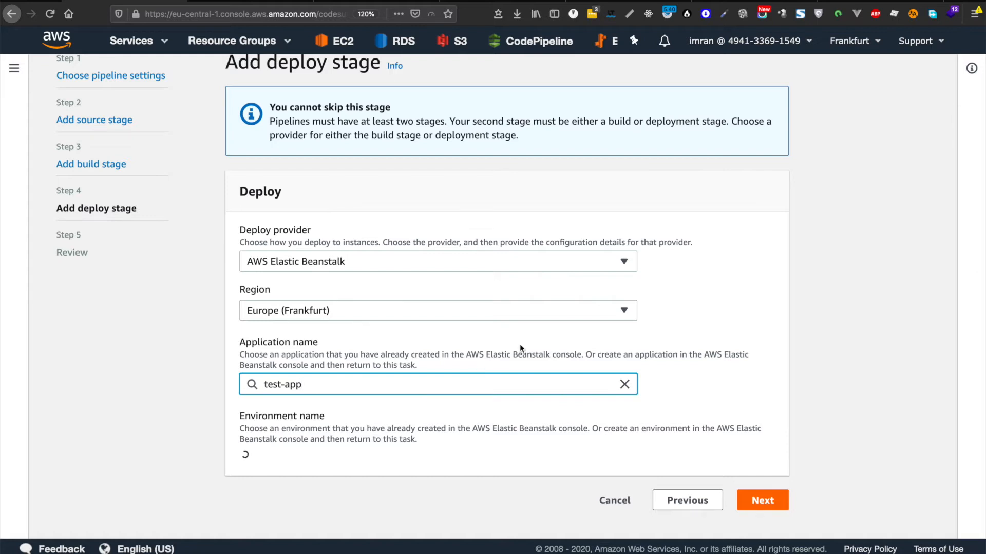
{"action": "left_click", "coordinate": [367, 458]}
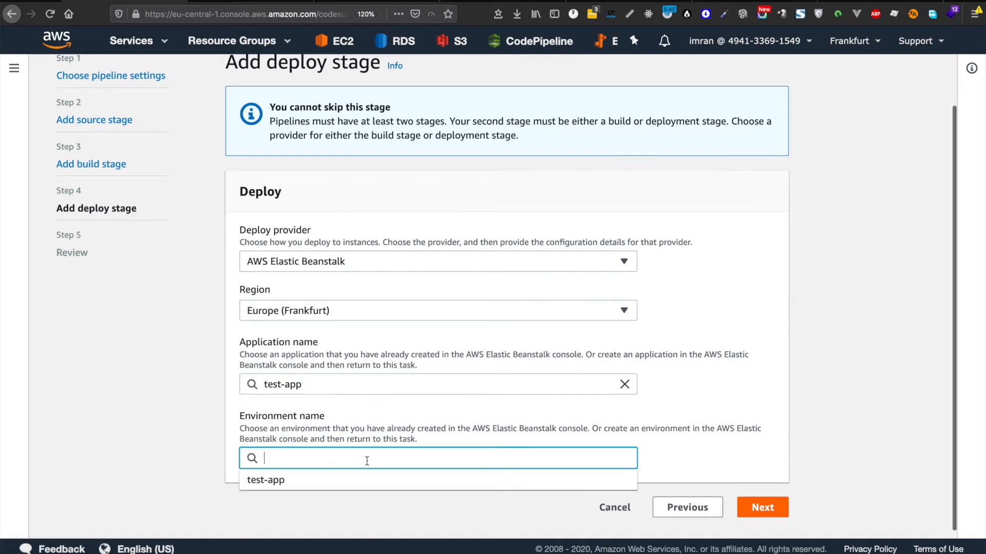
{"action": "left_click", "coordinate": [296, 481]}
{"action": "scroll", "coordinate": [554, 417], "scroll_direction": "down", "scroll_amount": 1}
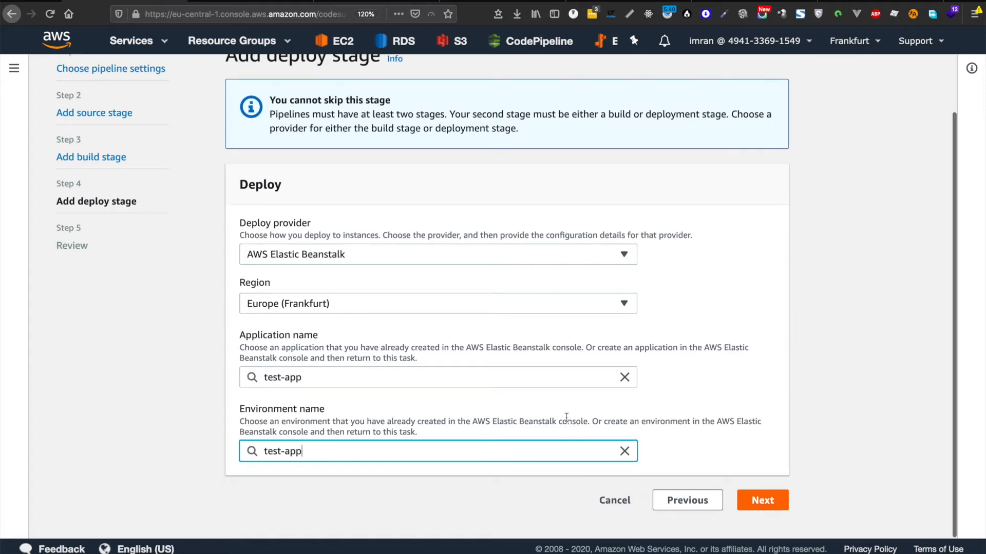
{"action": "left_click", "coordinate": [764, 500]}
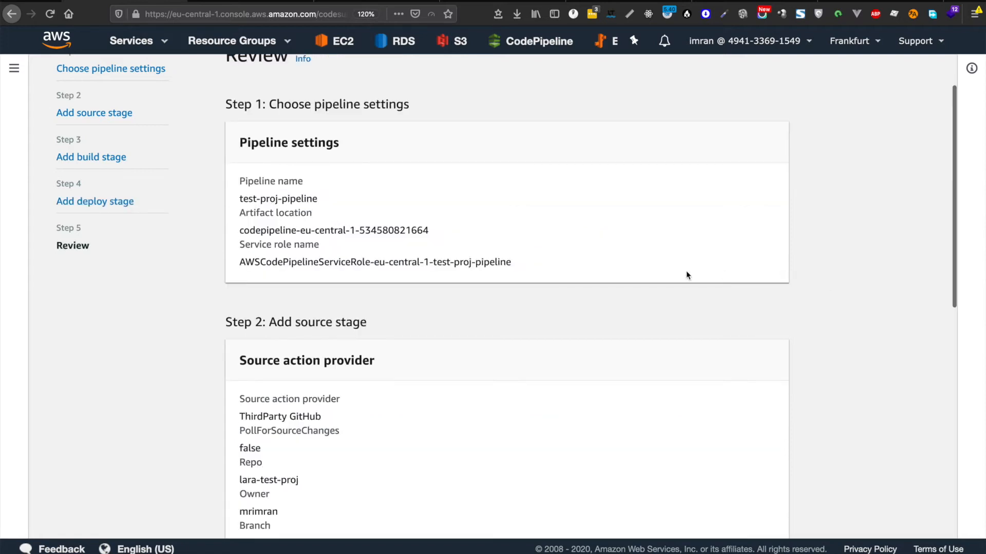
Step: Review the test-proj-pipeline summary, create the pipeline, and check its initial stage status
{"action": "scroll", "coordinate": [685, 274], "scroll_direction": "down", "scroll_amount": 6}
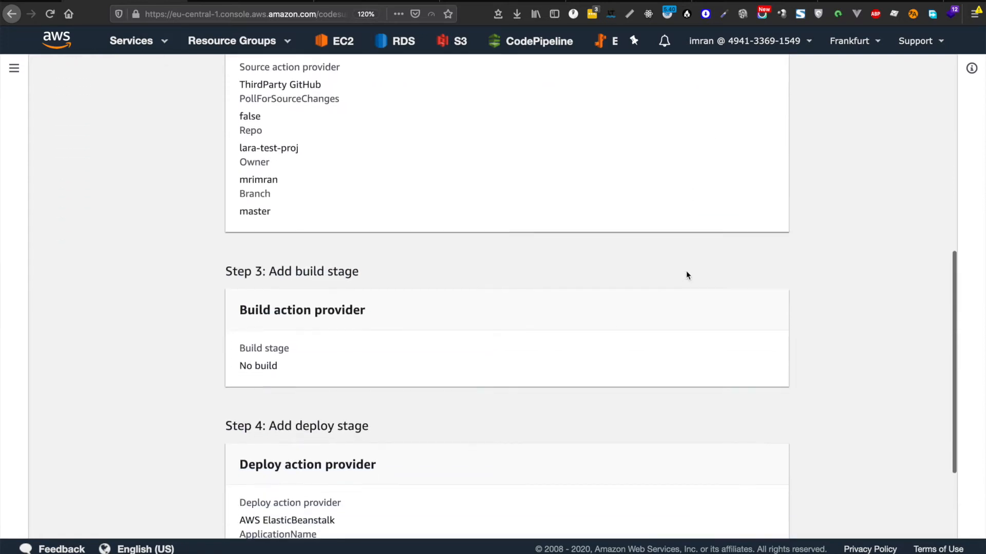
{"action": "scroll", "coordinate": [686, 275], "scroll_direction": "down", "scroll_amount": 3}
{"action": "left_click", "coordinate": [732, 494]}
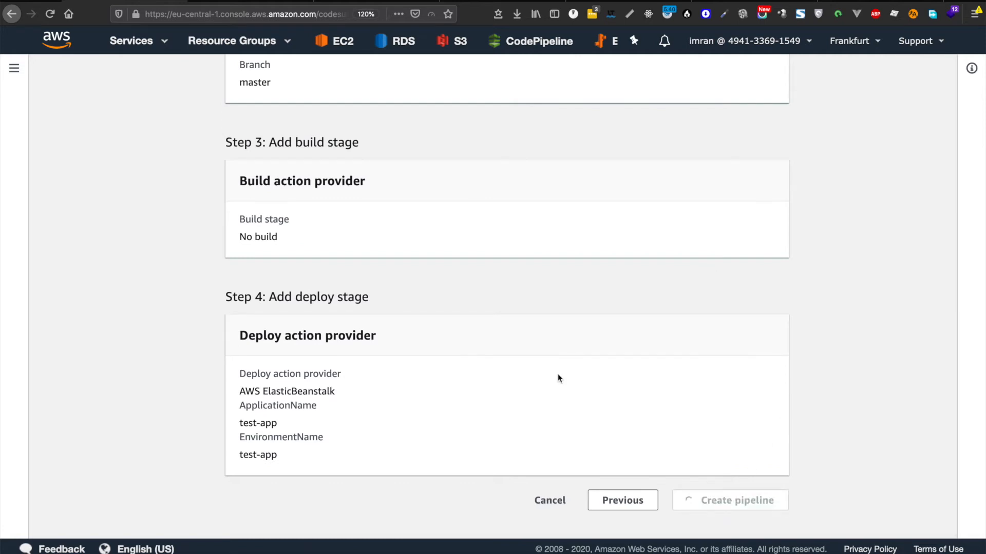
{"action": "scroll", "coordinate": [558, 378], "scroll_direction": "up", "scroll_amount": 9}
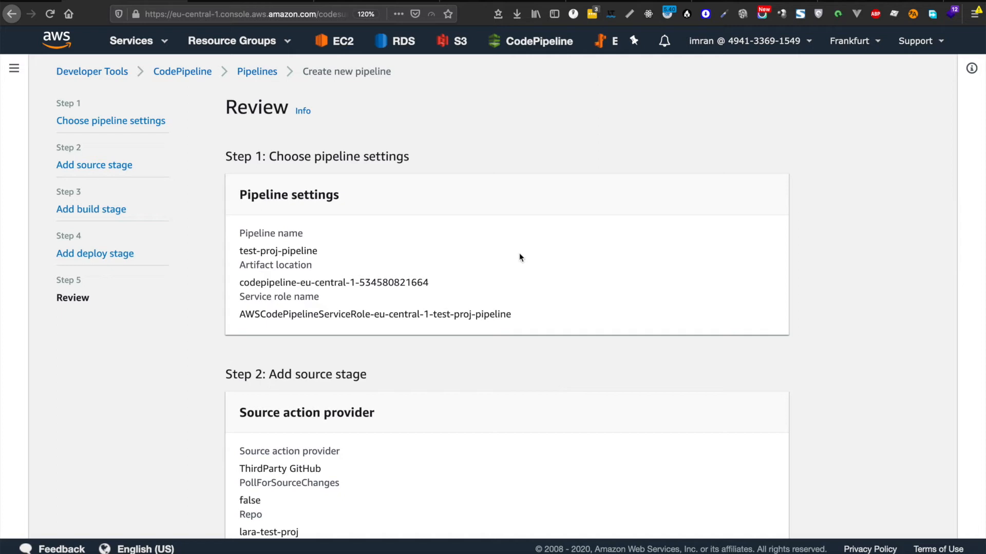
{"action": "scroll", "coordinate": [448, 242], "scroll_direction": "down", "scroll_amount": 10}
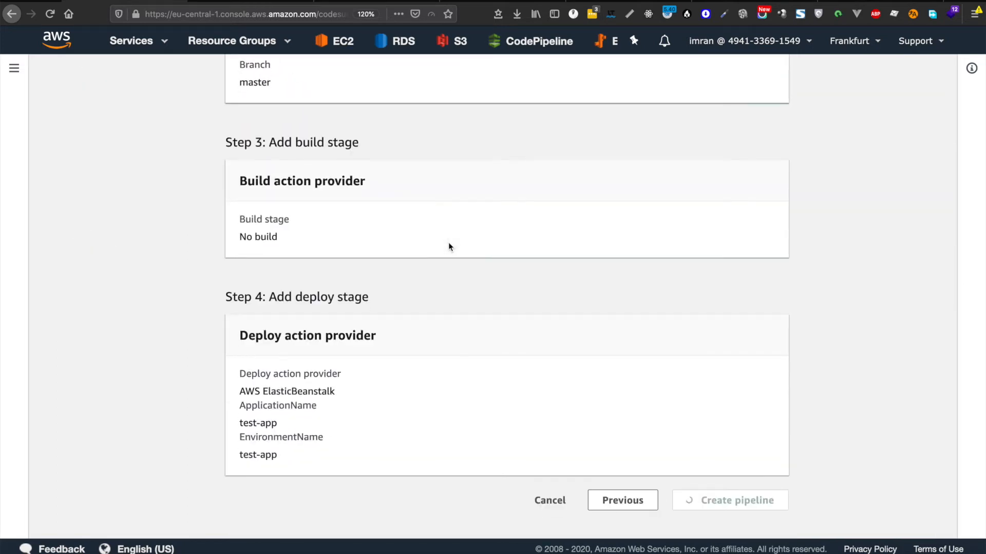
{"action": "scroll", "coordinate": [554, 228], "scroll_direction": "up", "scroll_amount": 2}
{"action": "scroll", "coordinate": [554, 227], "scroll_direction": "up", "scroll_amount": 10}
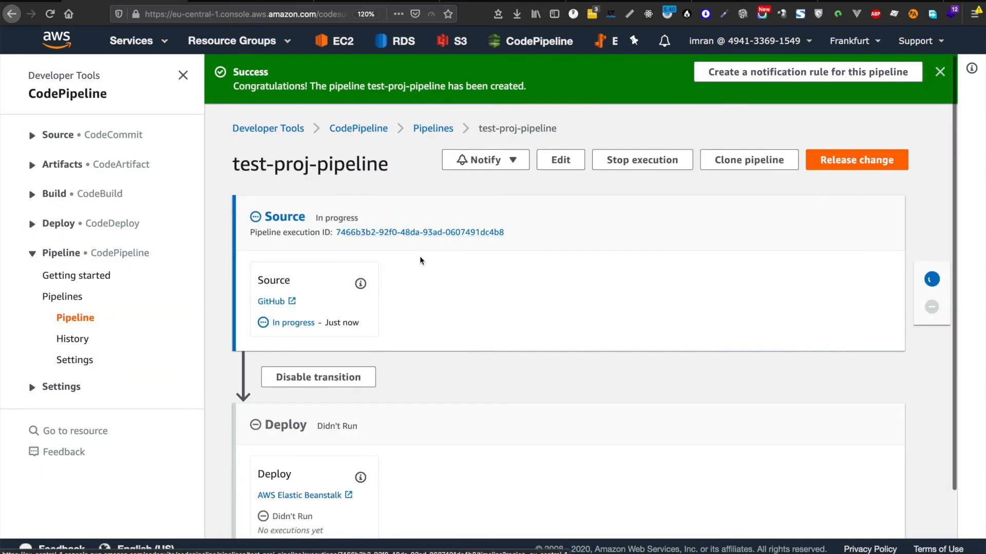
Step: Zoom the pipeline page to 133% and follow the Source and Deploy stages' progress
{"action": "left_click_drag", "start_coordinate": [314, 219], "coordinate": [369, 219]}
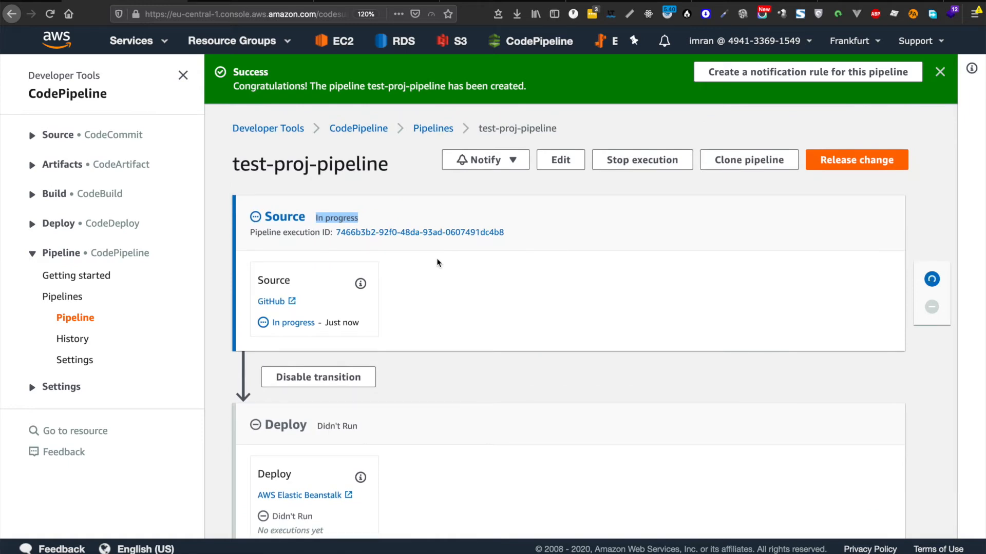
{"action": "key", "text": "ctrl+0"}
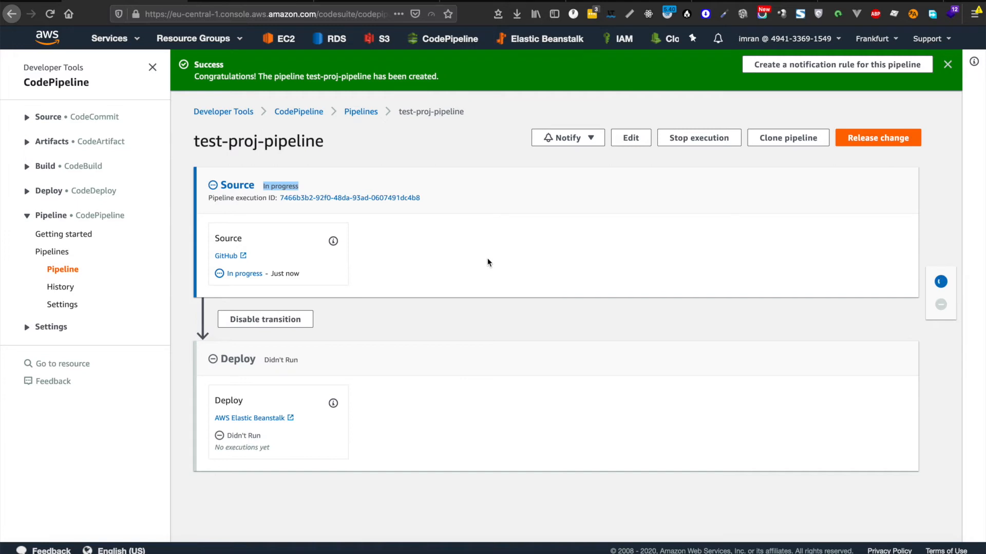
{"action": "key", "text": "ctrl+plus"}
{"action": "key", "text": "ctrl+plus"}
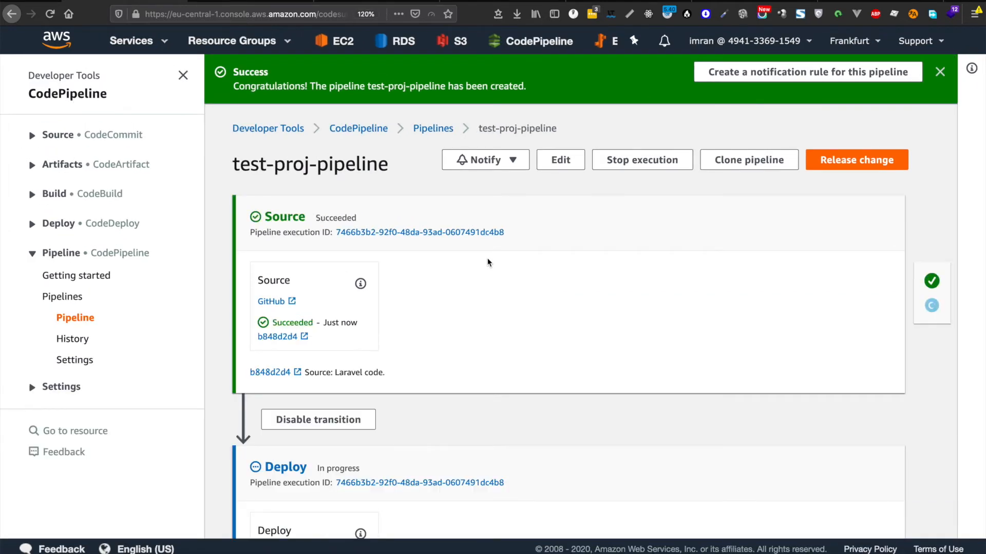
{"action": "key", "text": "ctrl+plus"}
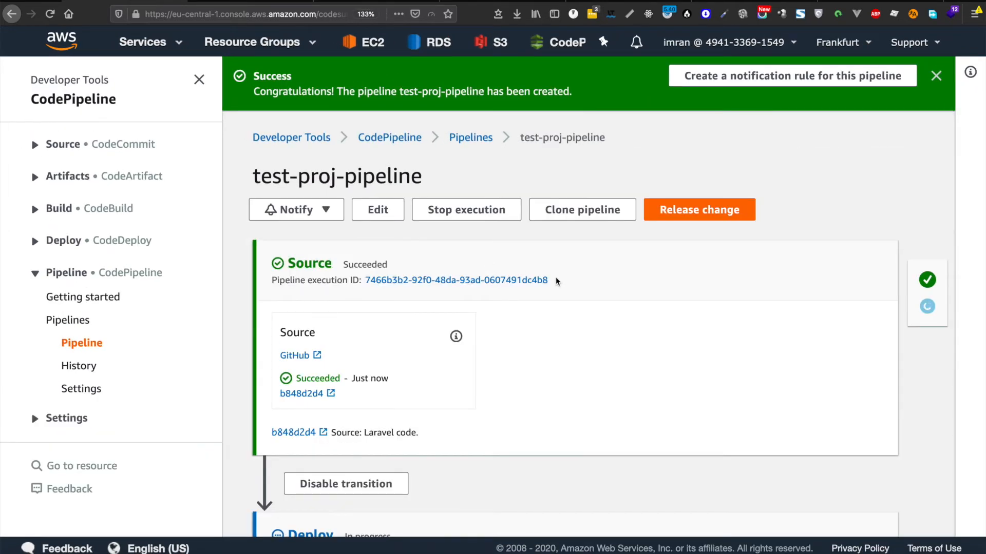
{"action": "scroll", "coordinate": [555, 280], "scroll_direction": "down", "scroll_amount": 2}
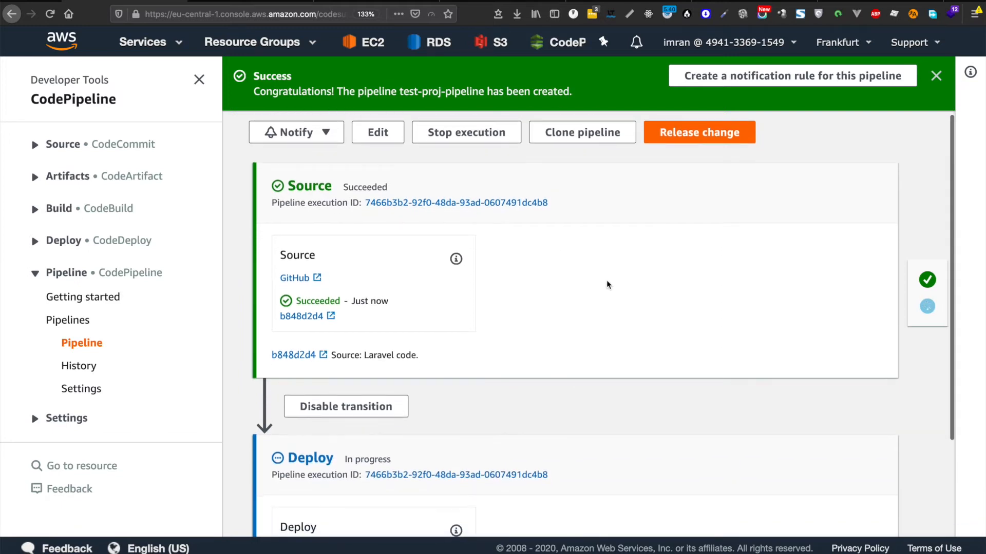
{"action": "scroll", "coordinate": [607, 285], "scroll_direction": "down", "scroll_amount": 2}
{"action": "scroll", "coordinate": [607, 285], "scroll_direction": "down", "scroll_amount": 1}
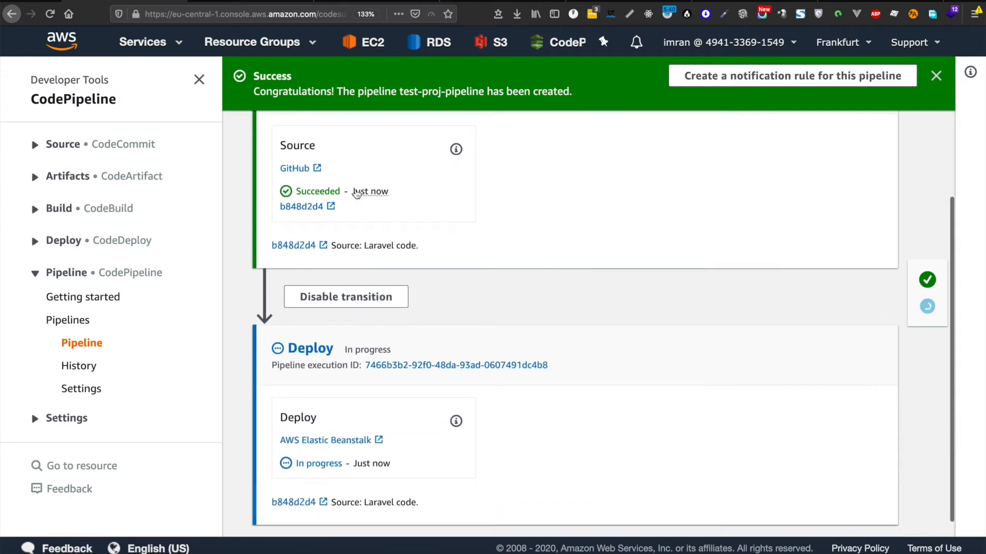
{"action": "scroll", "coordinate": [403, 191], "scroll_direction": "up", "scroll_amount": 2}
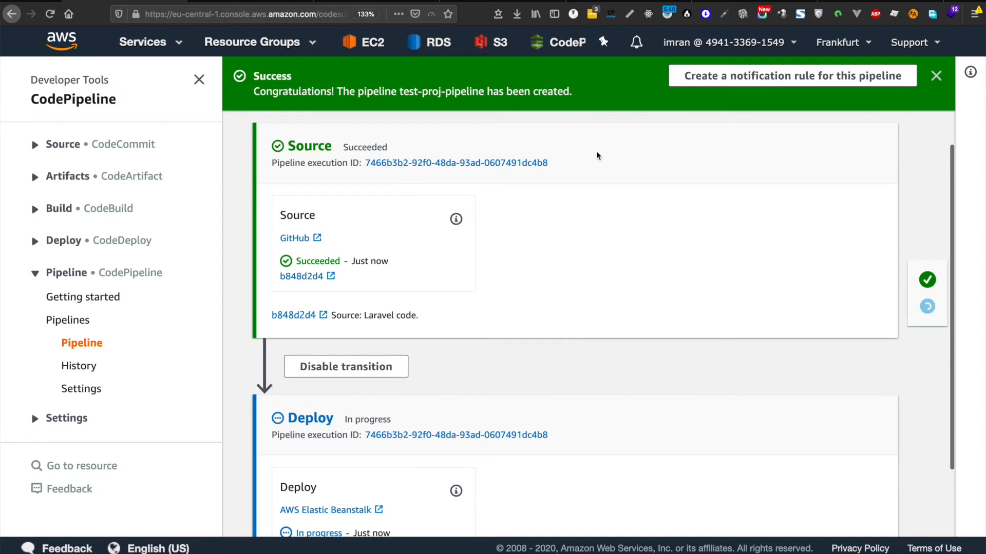
{"action": "scroll", "coordinate": [598, 155], "scroll_direction": "up", "scroll_amount": 1}
{"action": "scroll", "coordinate": [597, 156], "scroll_direction": "down", "scroll_amount": 1}
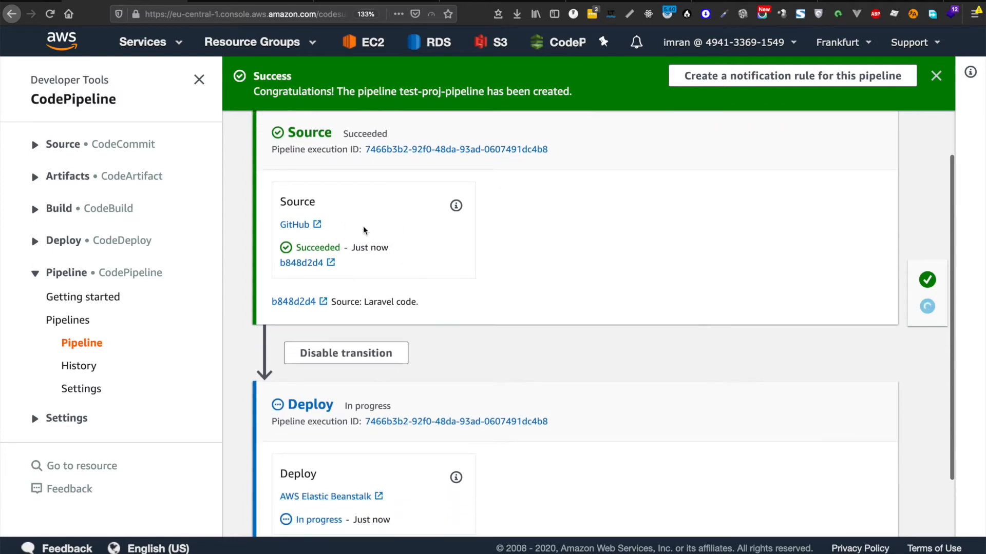
{"action": "scroll", "coordinate": [363, 228], "scroll_direction": "down", "scroll_amount": 2}
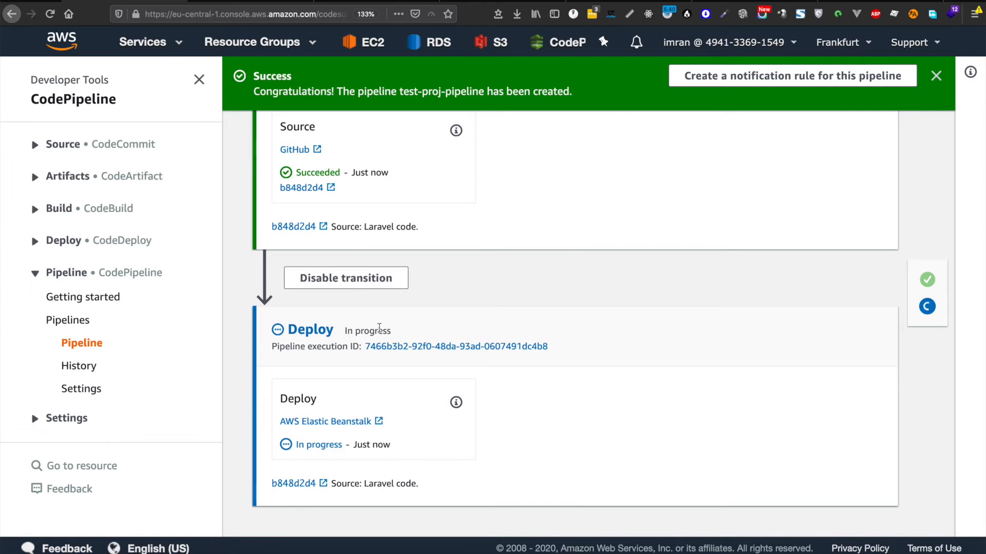
Step: Once Deploy succeeds, reload the test-app site tab, which now returns 403 Forbidden
{"action": "left_click_drag", "start_coordinate": [336, 329], "coordinate": [423, 329]}
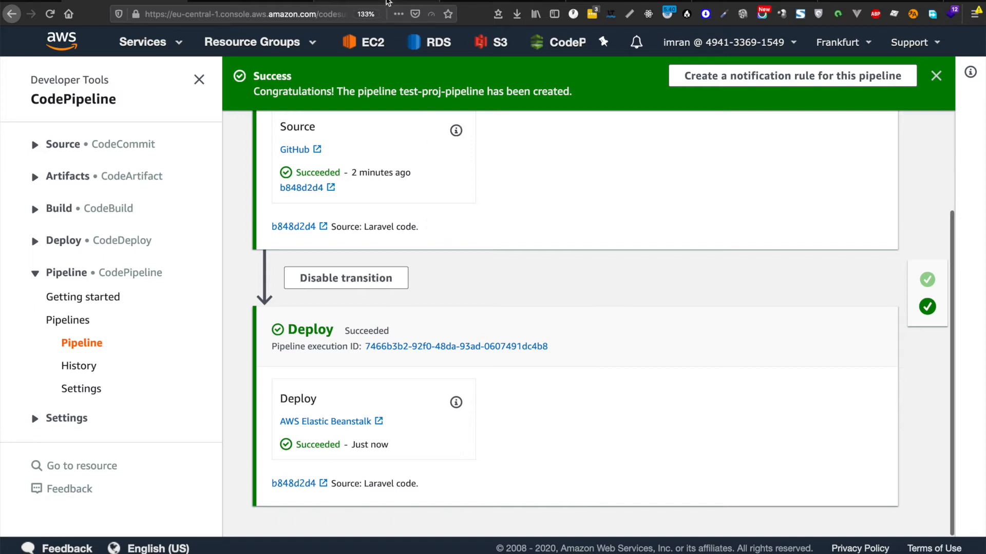
{"action": "left_click", "coordinate": [387, 1]}
{"action": "key", "text": "super+r"}
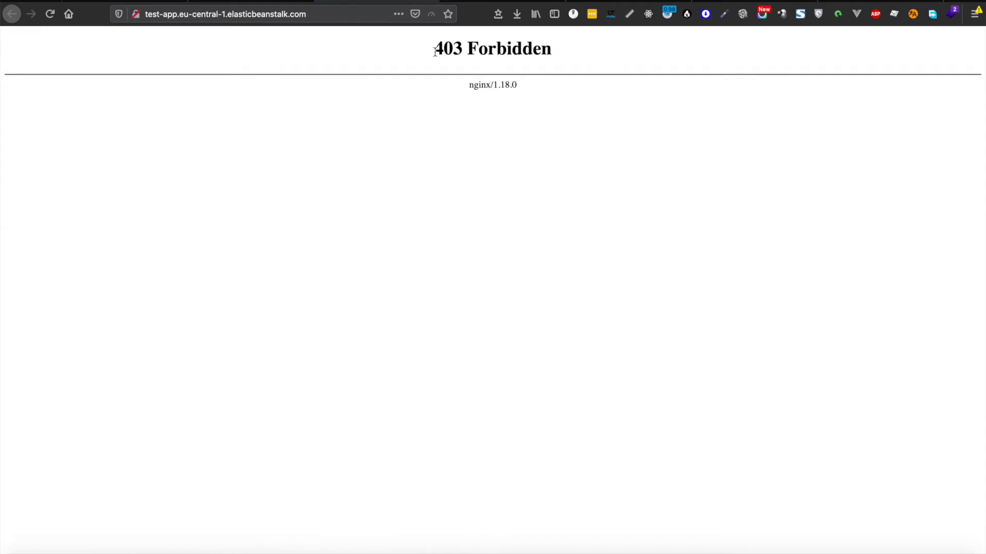
Step: Highlight the 403 Forbidden heading and nginx/1.18.0 line on the reloaded test-app site
{"action": "left_click_drag", "start_coordinate": [434, 47], "coordinate": [562, 122]}
{"action": "left_click_drag", "start_coordinate": [429, 48], "coordinate": [563, 94]}
{"action": "left_click", "coordinate": [479, 226]}
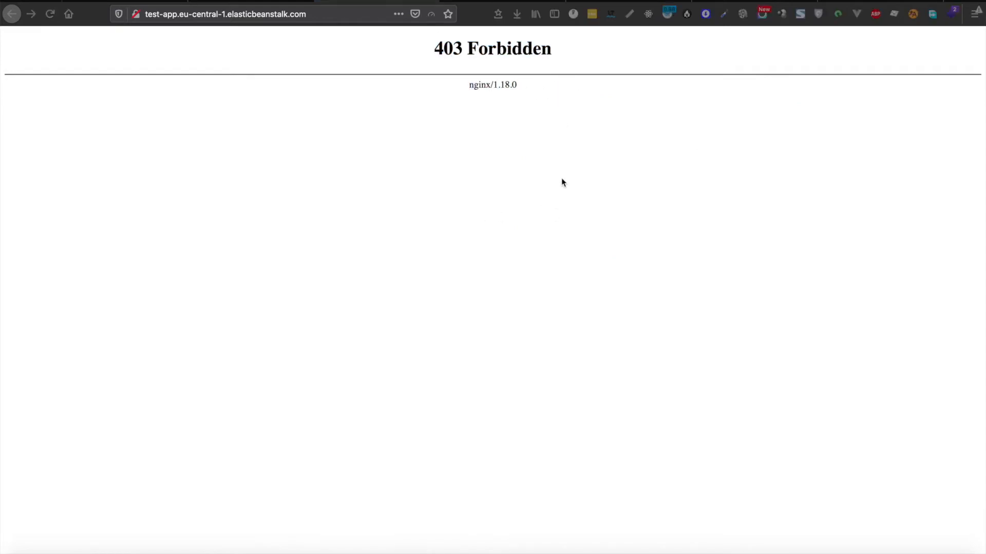
{"action": "mouse_move", "coordinate": [431, 48]}
{"action": "left_mouse_down"}
{"action": "mouse_move", "coordinate": [636, 119]}
{"action": "mouse_move", "coordinate": [612, 152]}
{"action": "mouse_move", "coordinate": [454, 72]}
{"action": "mouse_move", "coordinate": [435, 44]}
{"action": "left_mouse_up"}
{"action": "left_click", "coordinate": [559, 83]}
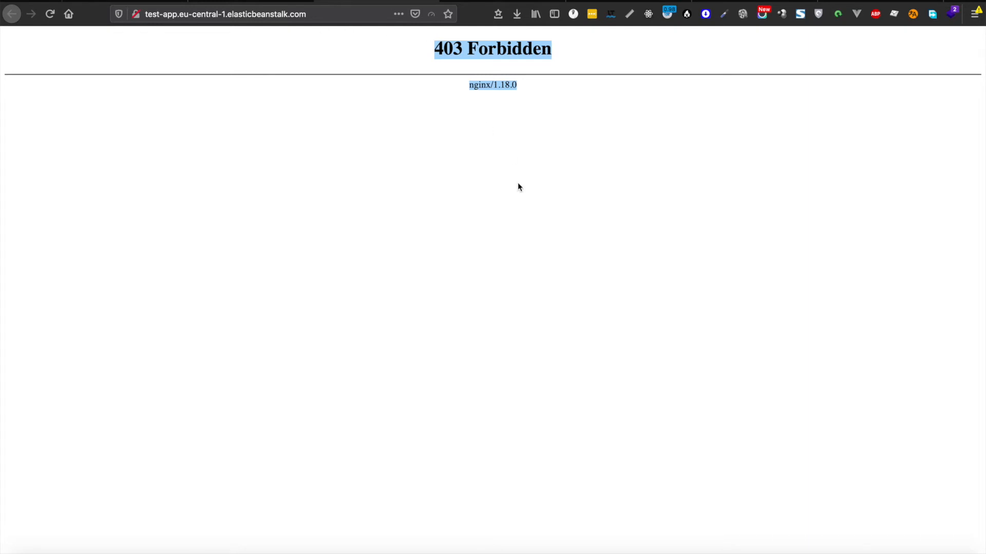
Step: In the TextEdit topics notes, highlight the topic about checking the project URL for issues
{"action": "mouse_move", "coordinate": [494, 552]}
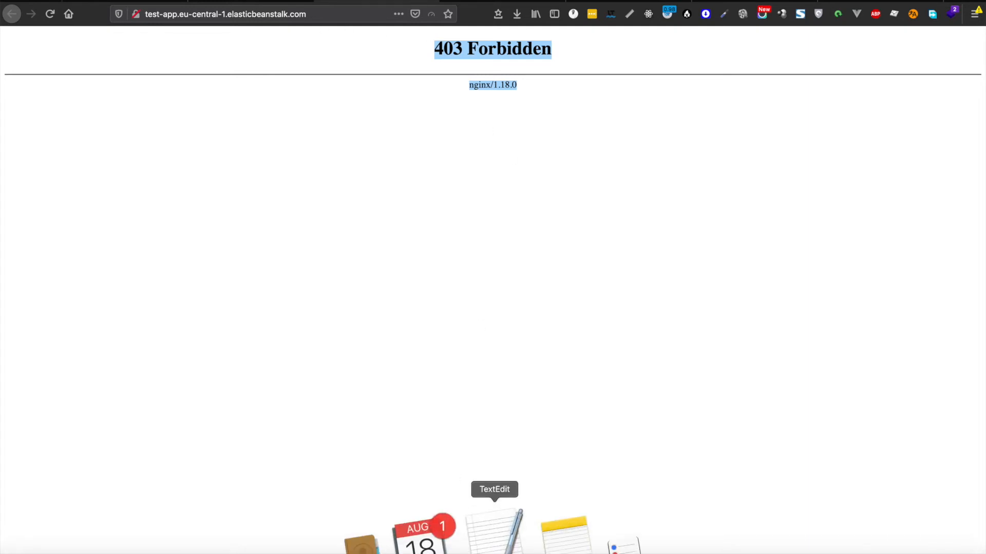
{"action": "left_click", "coordinate": [494, 544]}
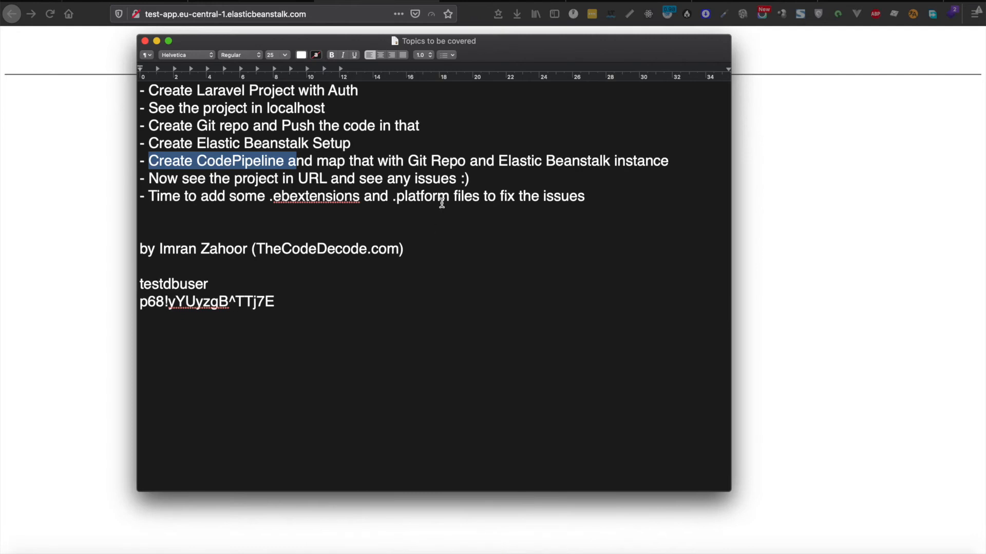
{"action": "left_click_drag", "start_coordinate": [494, 177], "coordinate": [149, 178]}
{"action": "left_click", "coordinate": [150, 179]}
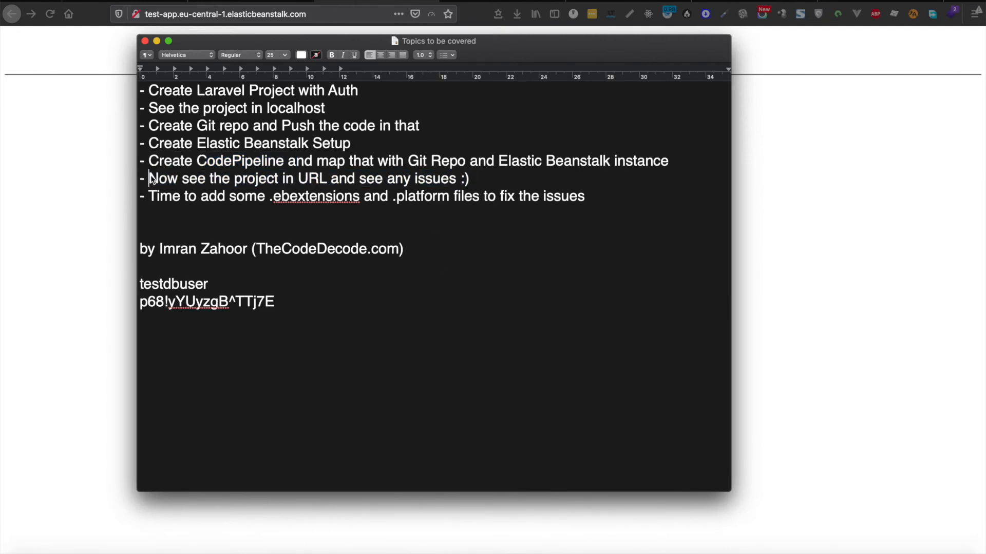
{"action": "left_click_drag", "start_coordinate": [469, 179], "coordinate": [279, 179]}
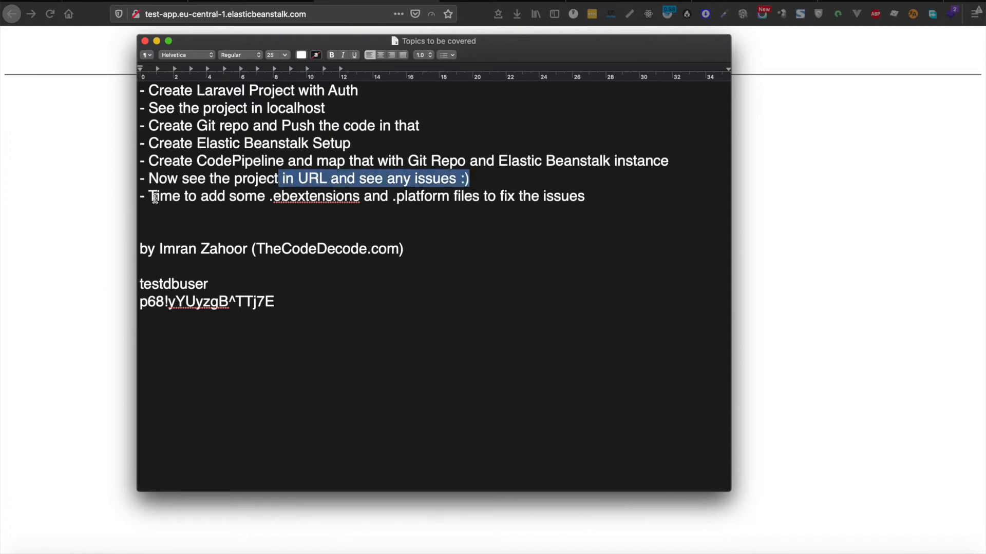
Step: Highlight the next topic about adding fix files, picking out the words ebextensions and platform
{"action": "left_click_drag", "start_coordinate": [149, 196], "coordinate": [486, 194]}
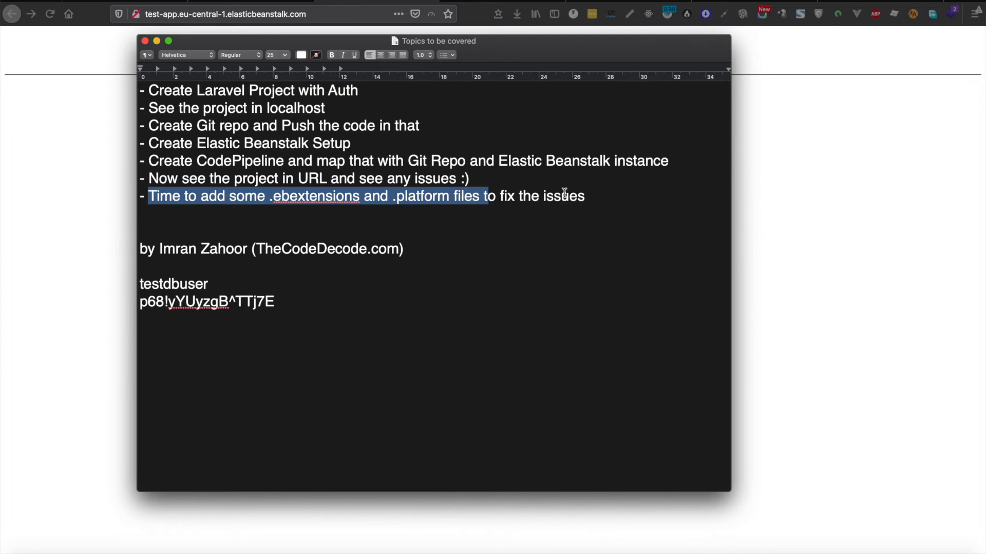
{"action": "left_click", "coordinate": [600, 199]}
{"action": "double_click", "coordinate": [296, 200]}
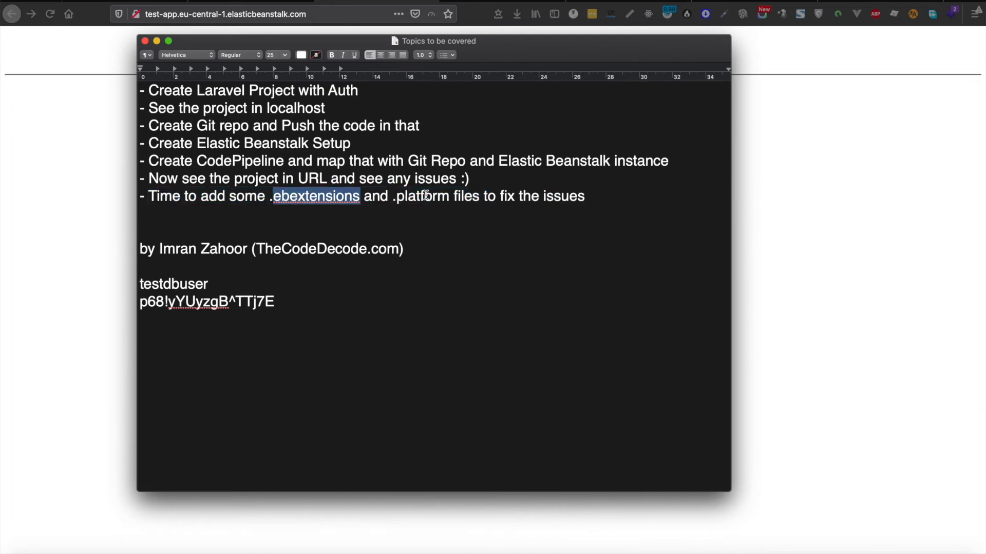
{"action": "double_click", "coordinate": [430, 198]}
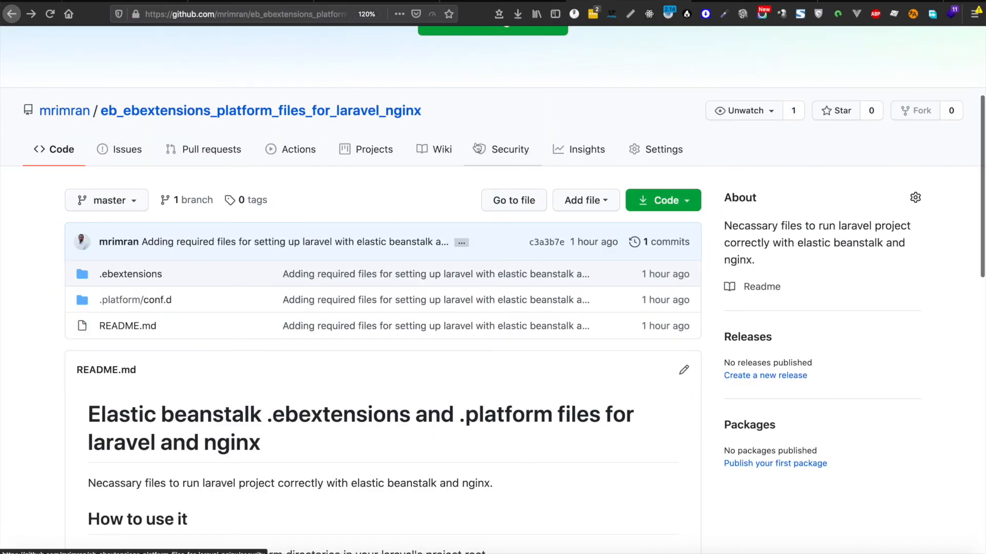
Step: Select the eb_ebextensions_platform_files_for_laravel_nginx repository's title at 100% zoom, then return to 120%
{"action": "scroll", "coordinate": [476, 148], "scroll_direction": "down", "scroll_amount": 15}
{"action": "scroll", "coordinate": [476, 148], "scroll_direction": "up", "scroll_amount": 15}
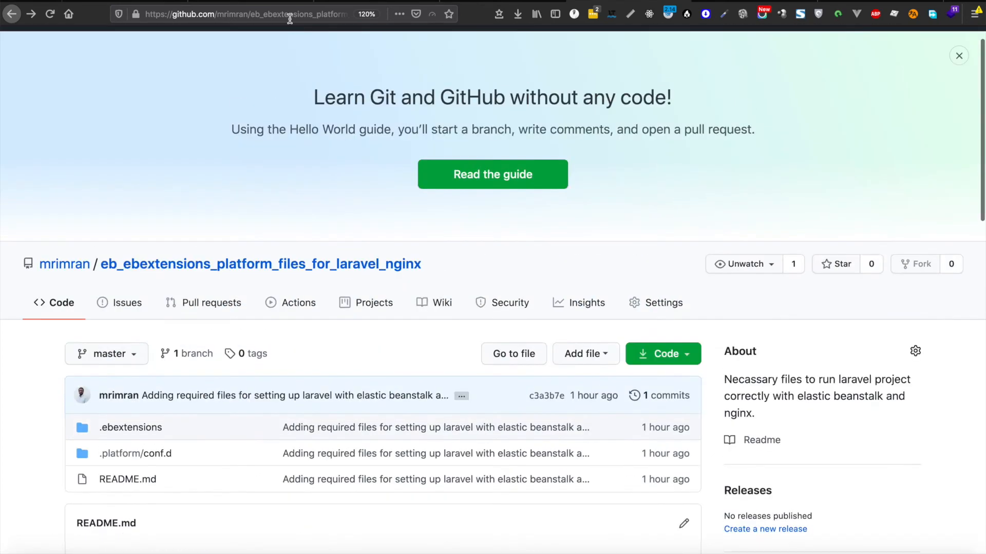
{"action": "left_click", "coordinate": [290, 15]}
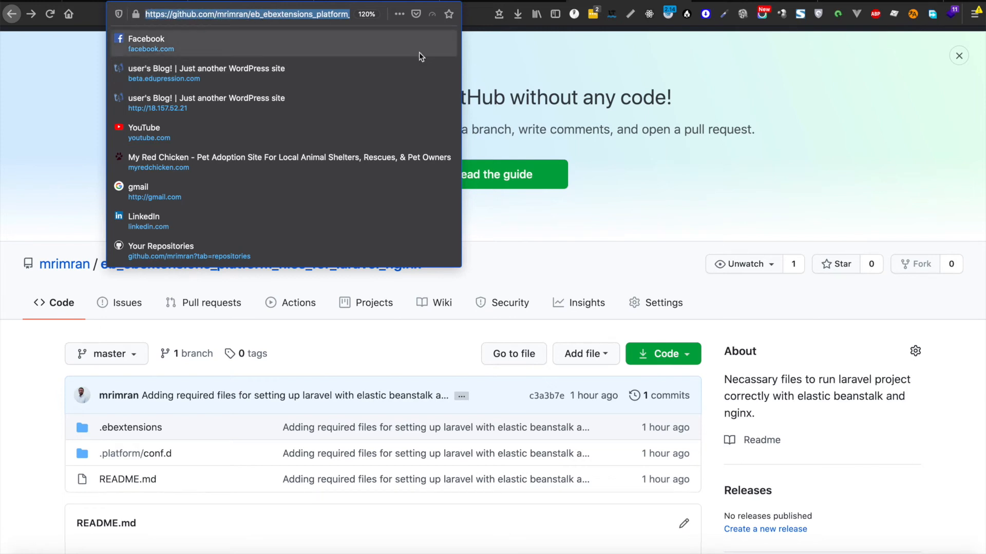
{"action": "left_click", "coordinate": [521, 77]}
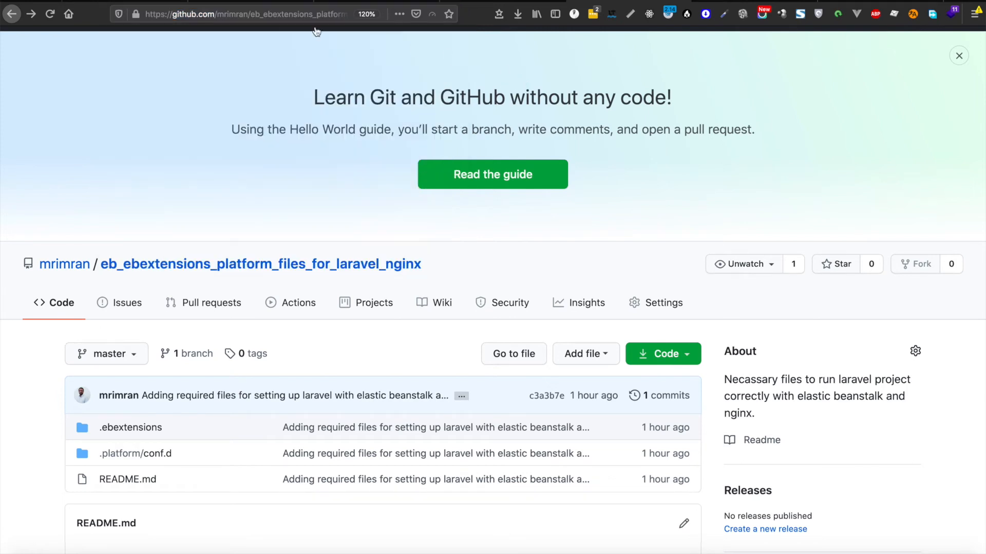
{"action": "key", "text": "ctrl+0"}
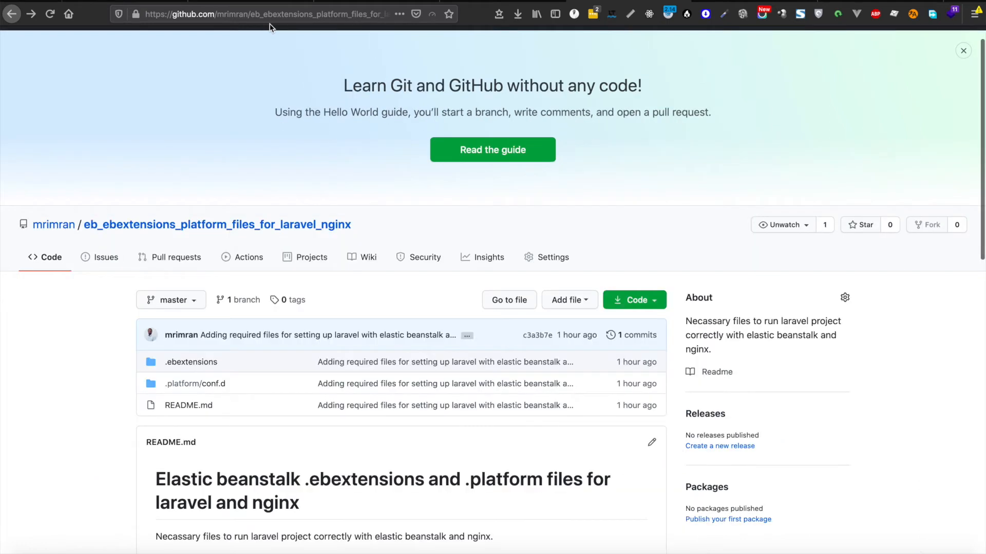
{"action": "left_click_drag", "start_coordinate": [359, 228], "coordinate": [35, 226]}
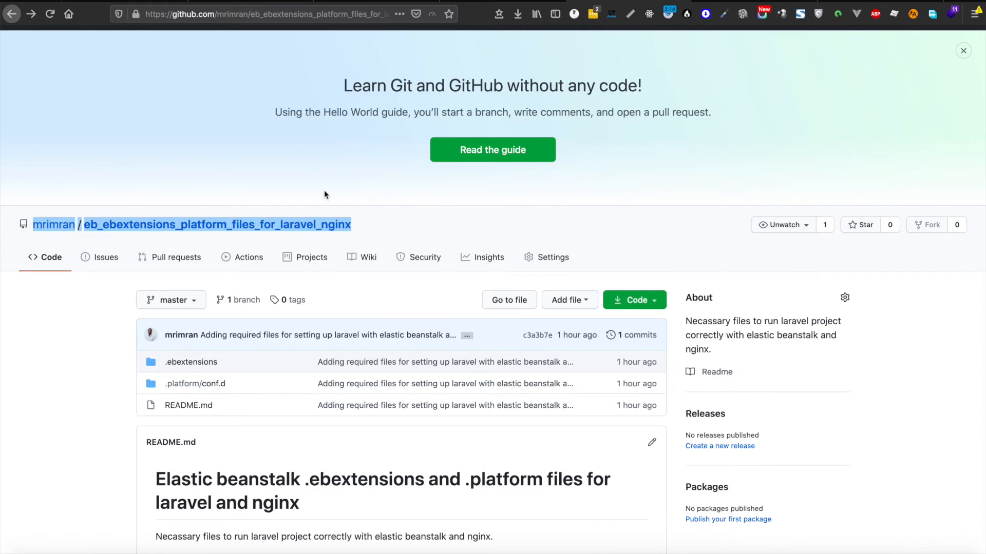
{"action": "key", "text": "ctrl+plus"}
{"action": "key", "text": "ctrl+plus"}
Step: Read the README steps for copying .ebextensions and .platform into the Laravel project root
{"action": "scroll", "coordinate": [461, 212], "scroll_direction": "down", "scroll_amount": 3}
{"action": "scroll", "coordinate": [461, 211], "scroll_direction": "down", "scroll_amount": 3}
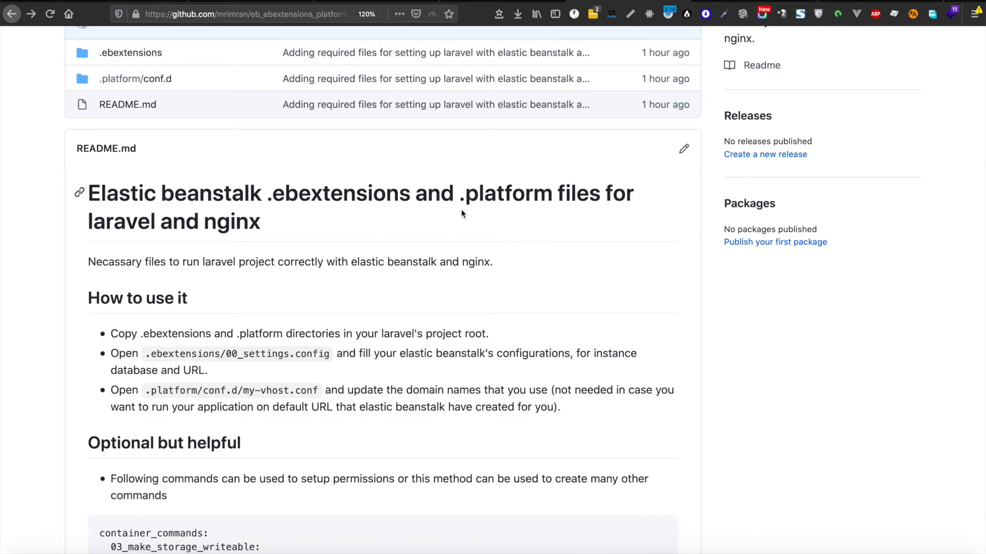
{"action": "scroll", "coordinate": [461, 208], "scroll_direction": "down", "scroll_amount": 3}
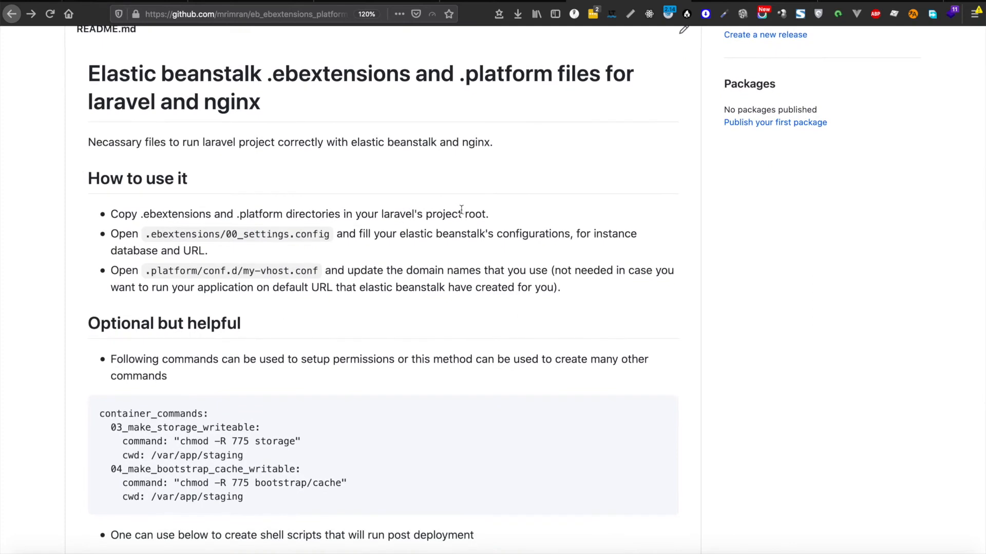
{"action": "scroll", "coordinate": [461, 209], "scroll_direction": "down", "scroll_amount": 2}
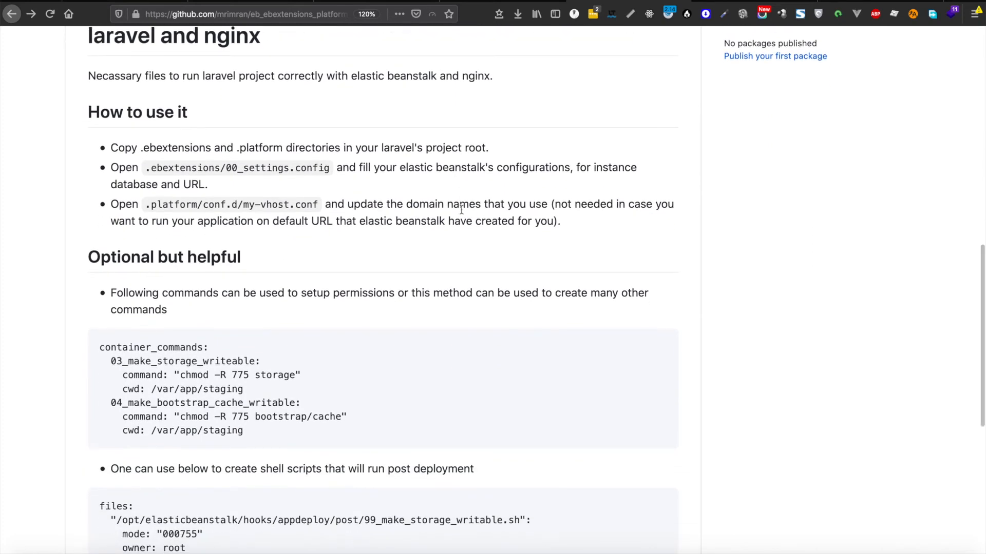
{"action": "scroll", "coordinate": [462, 209], "scroll_direction": "down", "scroll_amount": 1}
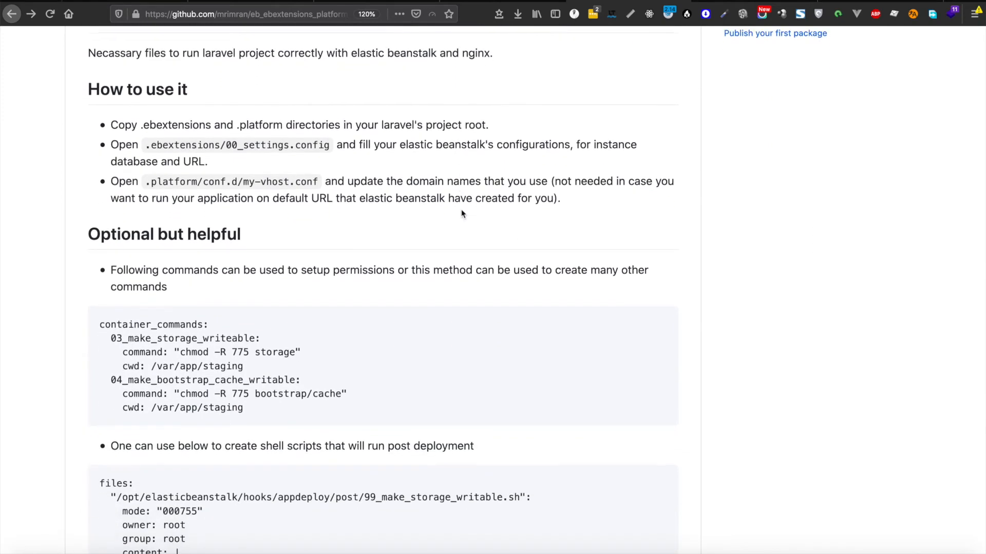
{"action": "scroll", "coordinate": [461, 208], "scroll_direction": "up", "scroll_amount": 4}
{"action": "scroll", "coordinate": [461, 208], "scroll_direction": "up", "scroll_amount": 8}
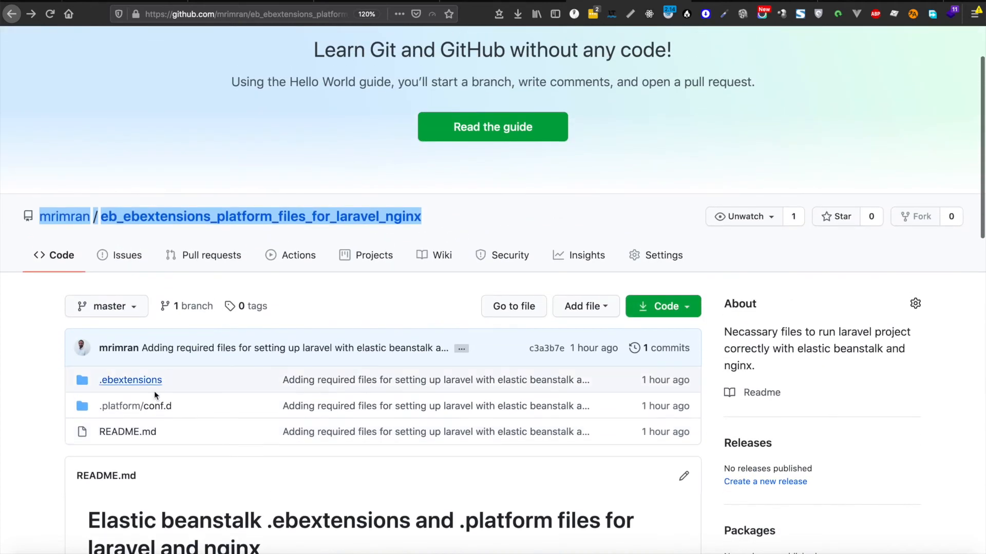
{"action": "scroll", "coordinate": [205, 377], "scroll_direction": "down", "scroll_amount": 2}
{"action": "scroll", "coordinate": [205, 378], "scroll_direction": "down", "scroll_amount": 8}
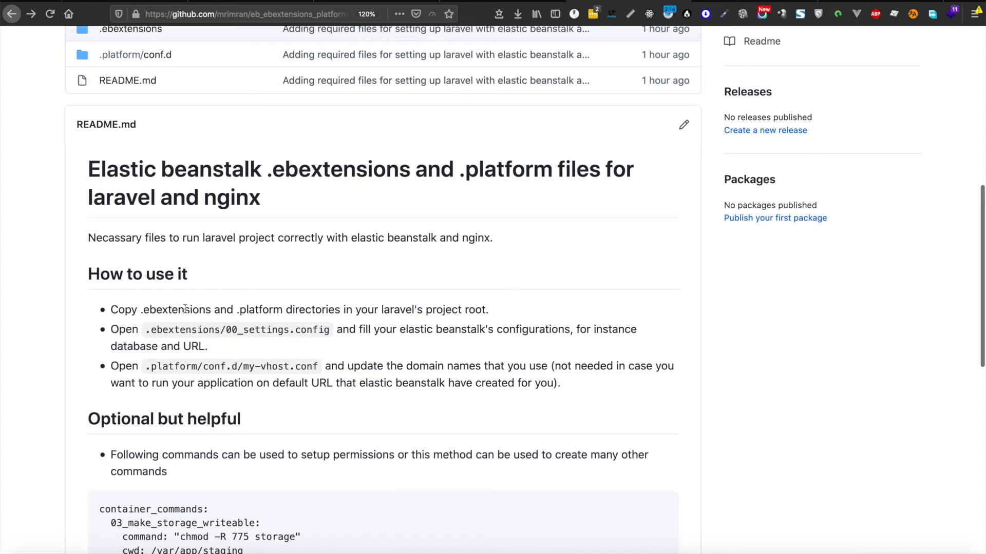
{"action": "double_click", "coordinate": [262, 310]}
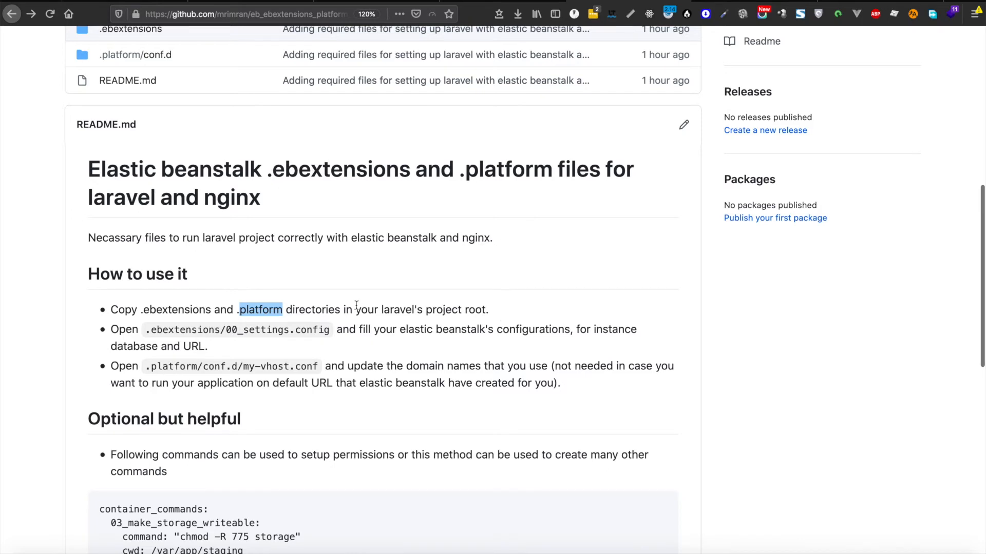
Step: Download the repository as a ZIP file and confirm opening it
{"action": "scroll", "coordinate": [224, 273], "scroll_direction": "up", "scroll_amount": 4}
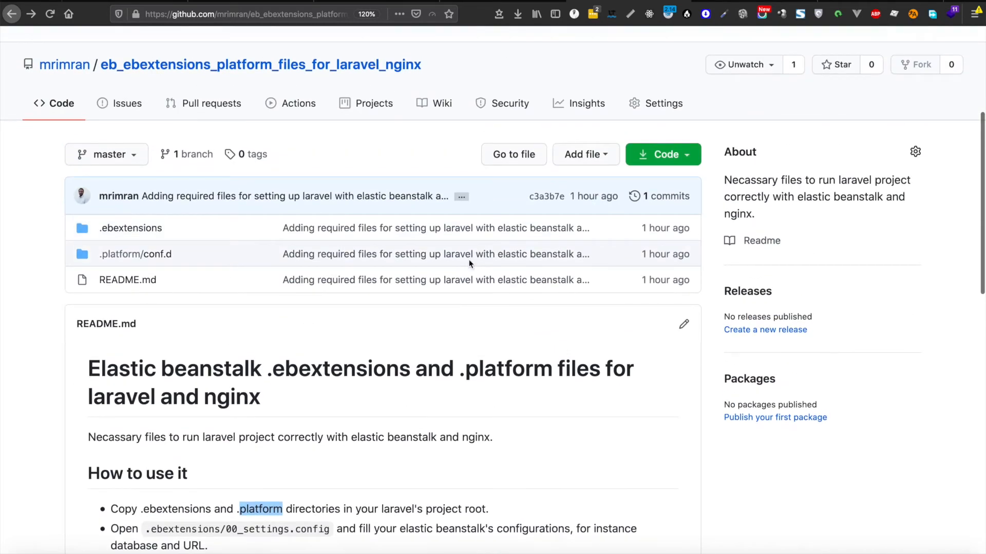
{"action": "left_click", "coordinate": [677, 162]}
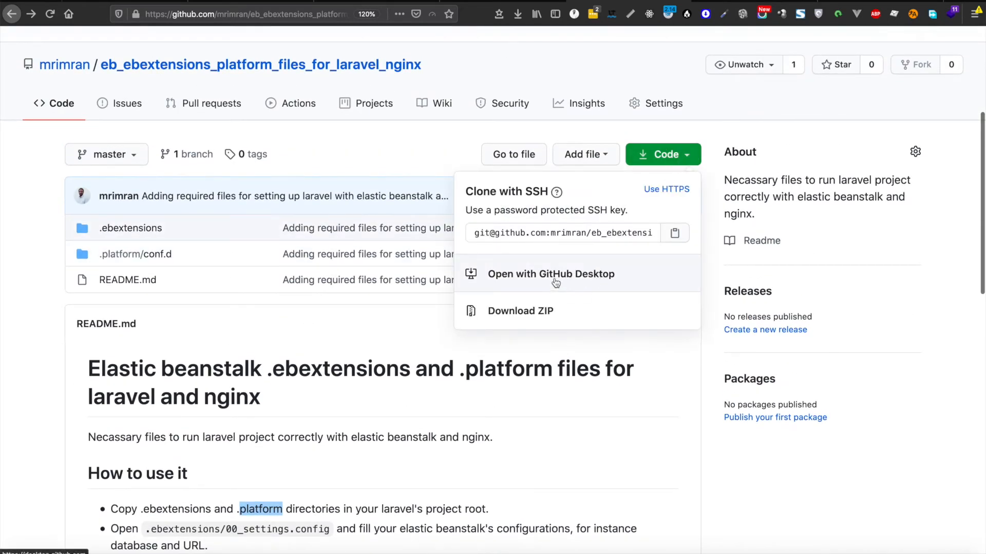
{"action": "left_click", "coordinate": [534, 311]}
{"action": "left_click", "coordinate": [531, 337]}
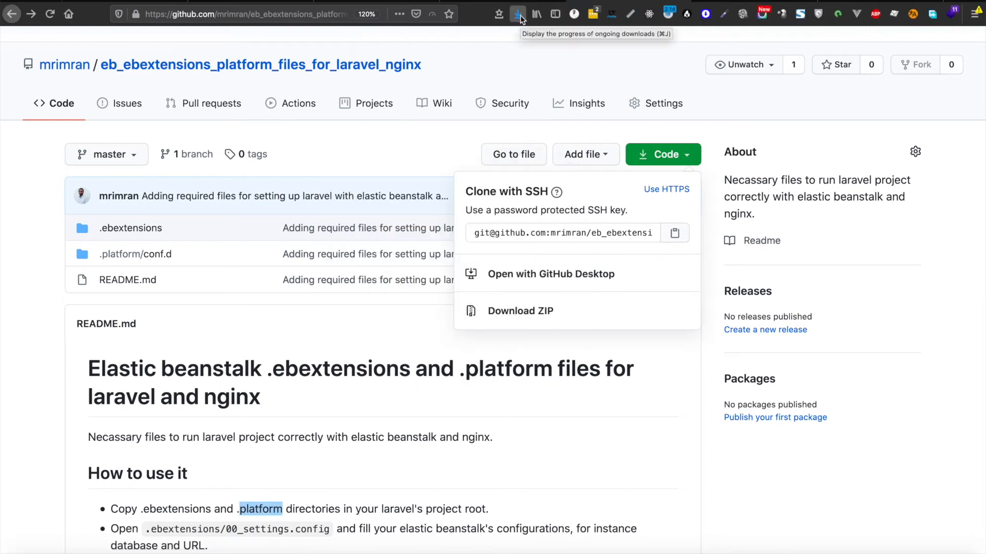
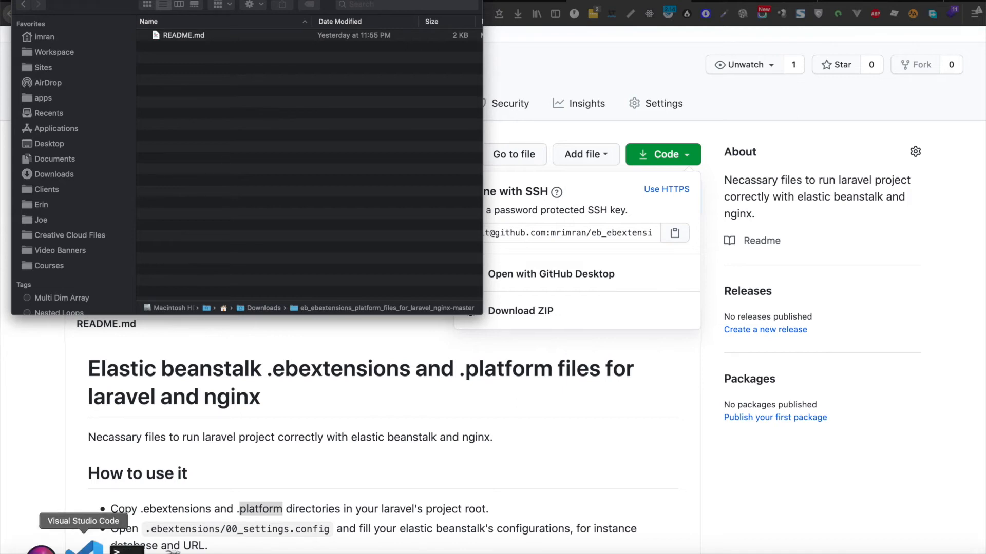
Step: Switch to the lara-proj Laravel project in Visual Studio Code from the Dock
{"action": "left_click", "coordinate": [83, 548]}
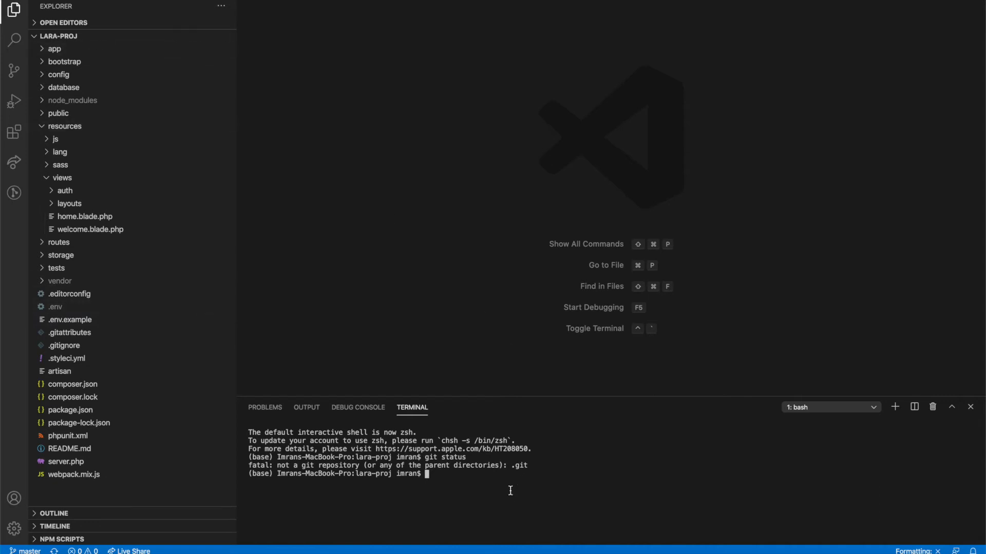
Step: Enlarge the terminal panel and check the project contents and path with ls and pwd
{"action": "left_click_drag", "start_coordinate": [501, 396], "coordinate": [499, 304]}
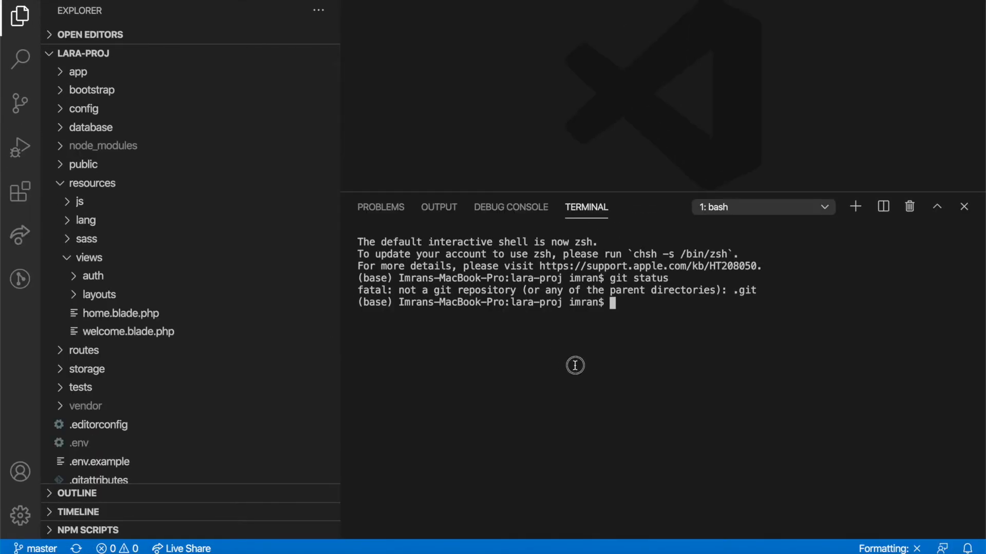
{"action": "type", "text": "cd"}
{"action": "key", "text": "BackSpace"}
{"action": "key", "text": "BackSpace"}
{"action": "key", "text": "BackSpace"}
{"action": "type", "text": "mv"}
{"action": "key", "text": "BackSpace"}
{"action": "key", "text": "BackSpace"}
{"action": "key", "text": "BackSpace"}
{"action": "type", "text": "ls"}
{"action": "key", "text": "Return"}
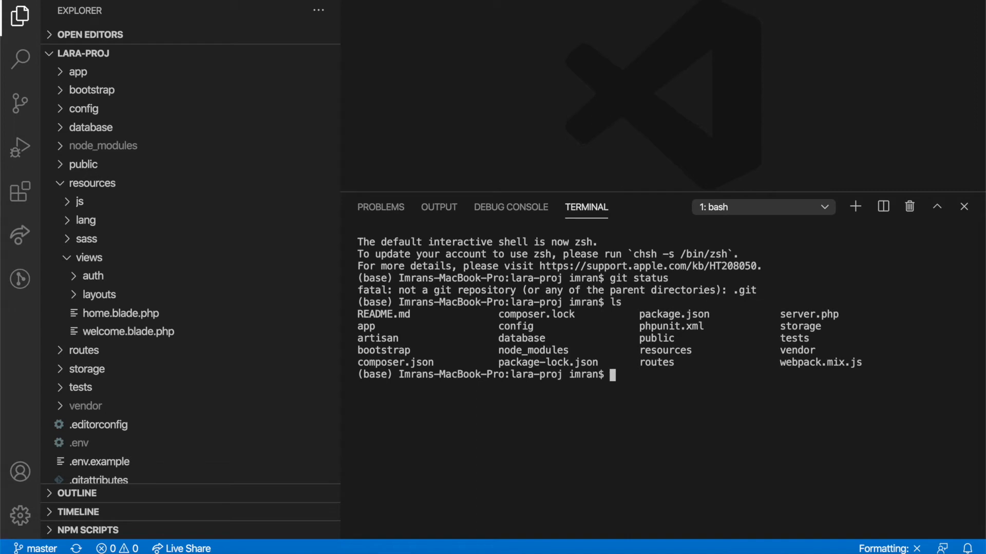
{"action": "type", "text": "pwd"}
{"action": "key", "text": "Return"}
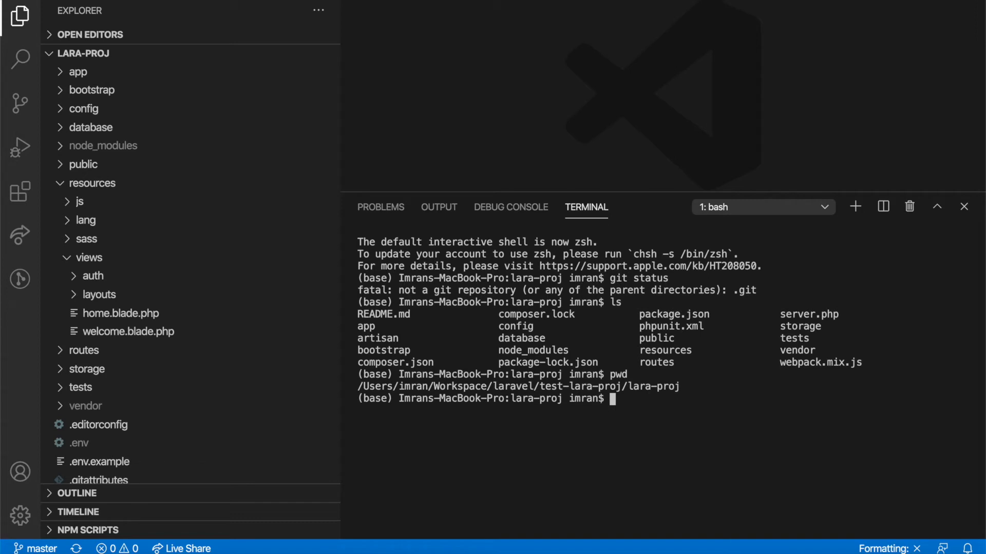
Step: Move .ebextensions from ~/Downloads/eb_ebextensions_platform_files_for_laravel_nginx-master into the project root with mv
{"action": "type", "text": "mv ~/Dow"}
{"action": "key", "text": "Tab"}
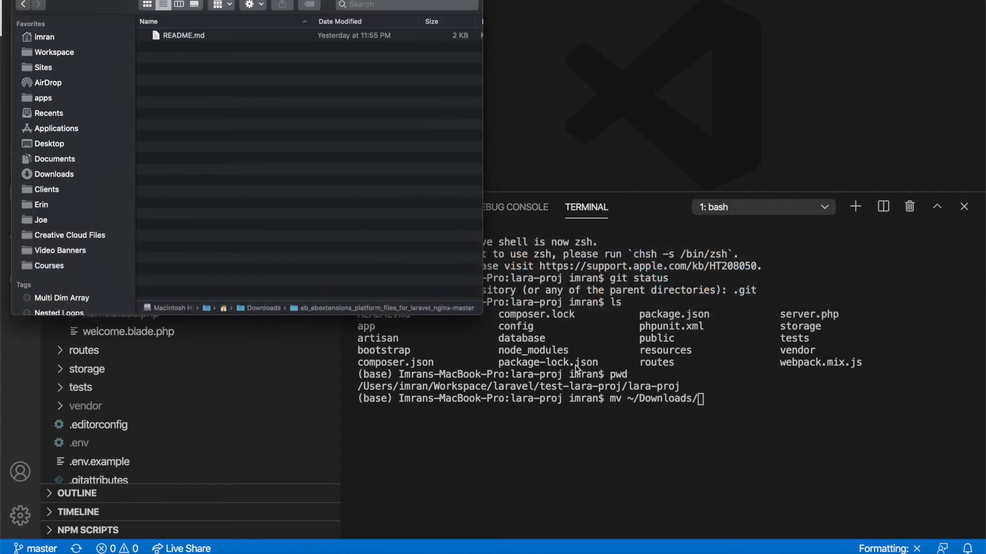
{"action": "key", "text": "super+Tab"}
{"action": "key", "text": "super+Tab"}
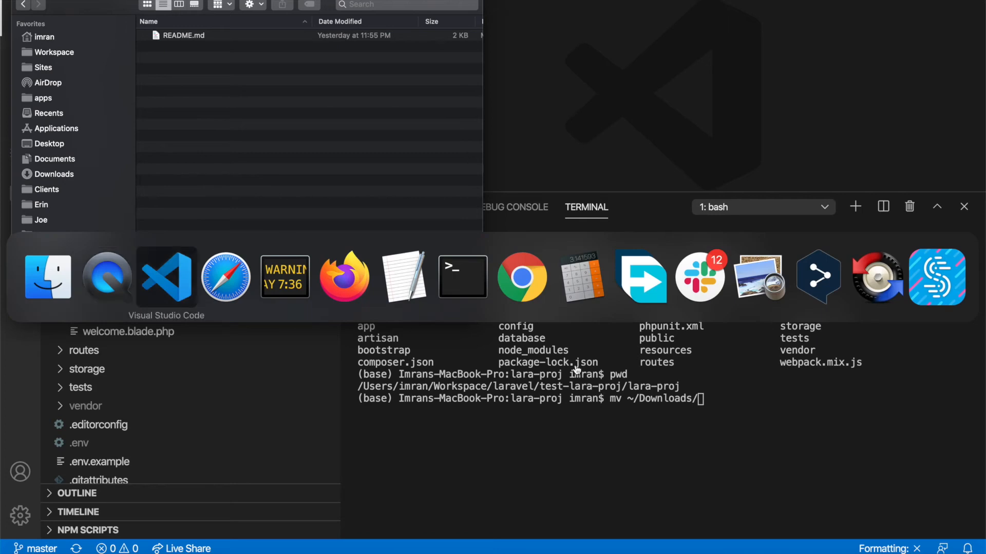
{"action": "type", "text": "eb"}
{"action": "key", "text": "Tab"}
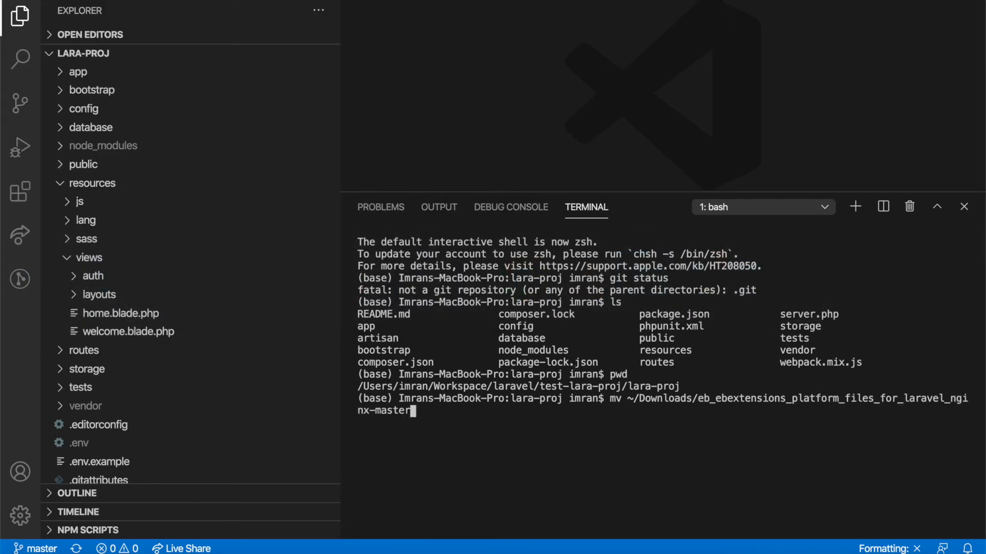
{"action": "type", "text": "/.e"}
{"action": "key", "text": "Tab"}
{"action": "key", "text": "BackSpace"}
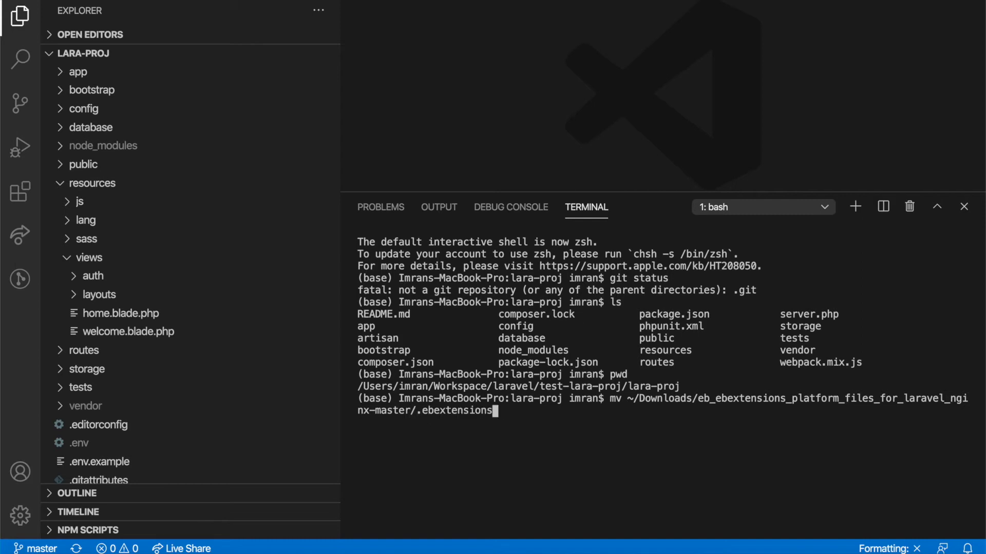
{"action": "type", "text": "./"}
{"action": "key", "text": "Return"}
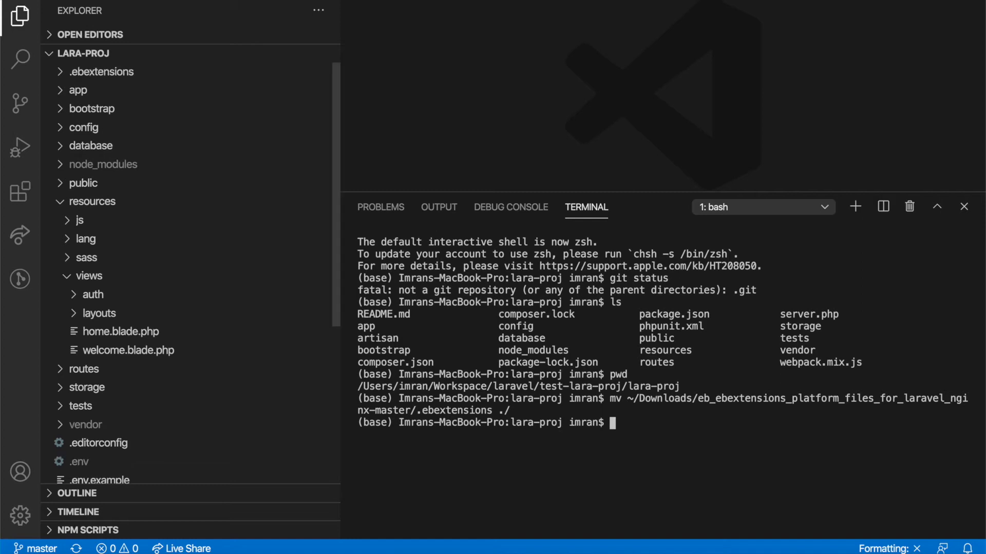
{"action": "key", "text": "Up"}
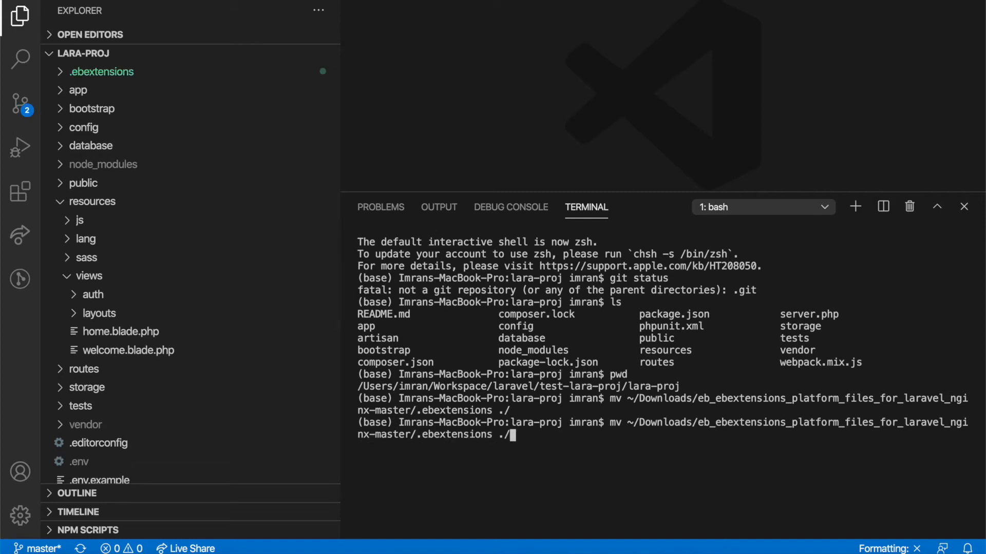
Step: Edit the recalled mv command to move .platform into the project root, then list it with ls
{"action": "key", "text": "Left"}
{"action": "key", "text": "Left"}
{"action": "key", "text": "Left"}
{"action": "key", "text": "BackSpace"}
{"action": "key", "text": "BackSpace"}
{"action": "key", "text": "BackSpace"}
{"action": "key", "text": "BackSpace"}
{"action": "key", "text": "BackSpace"}
{"action": "key", "text": "BackSpace"}
{"action": "key", "text": "BackSpace"}
{"action": "key", "text": "BackSpace"}
{"action": "key", "text": "BackSpace"}
{"action": "key", "text": "BackSpace"}
{"action": "key", "text": "BackSpace"}
{"action": "key", "text": "BackSpace"}
{"action": "type", "text": "platform"}
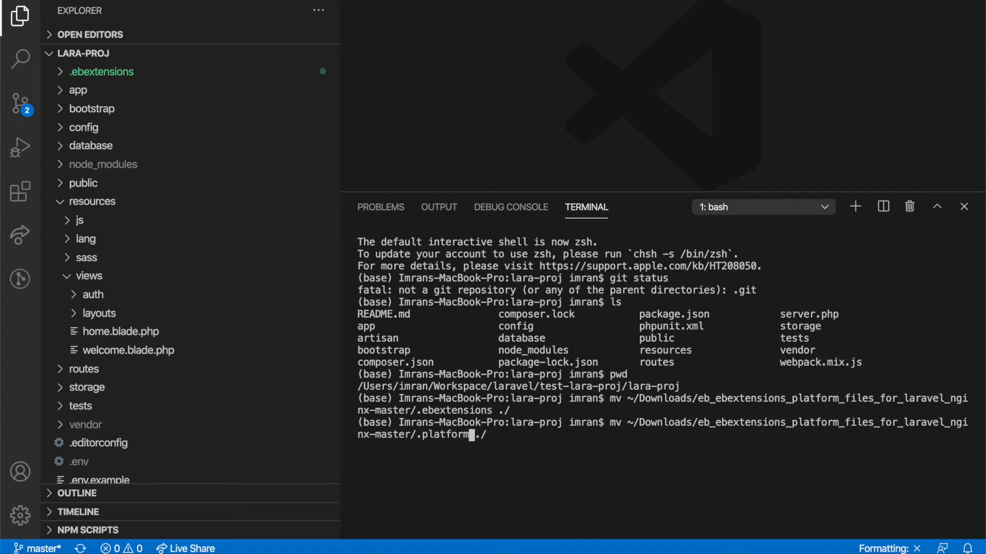
{"action": "key", "text": "Return"}
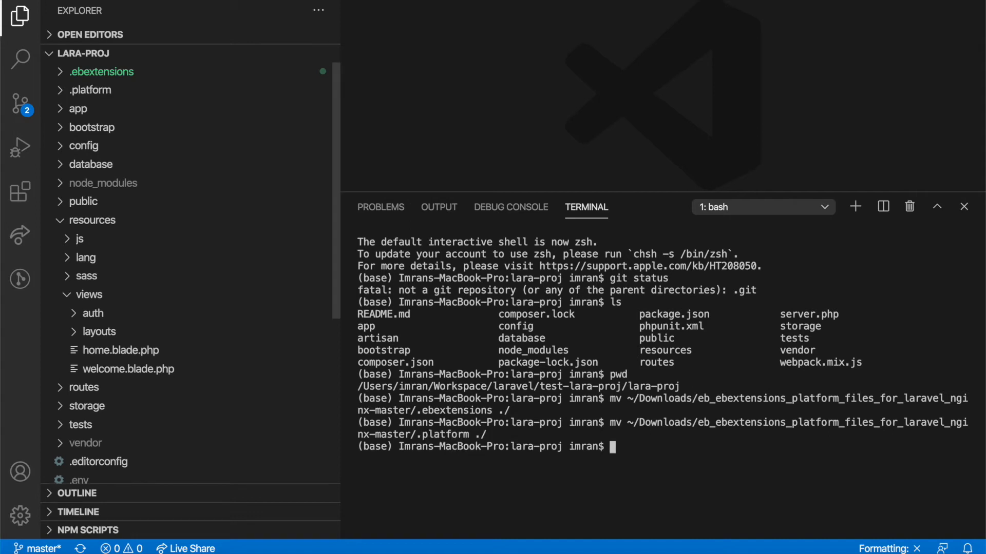
{"action": "type", "text": "lks"}
{"action": "key", "text": "Return"}
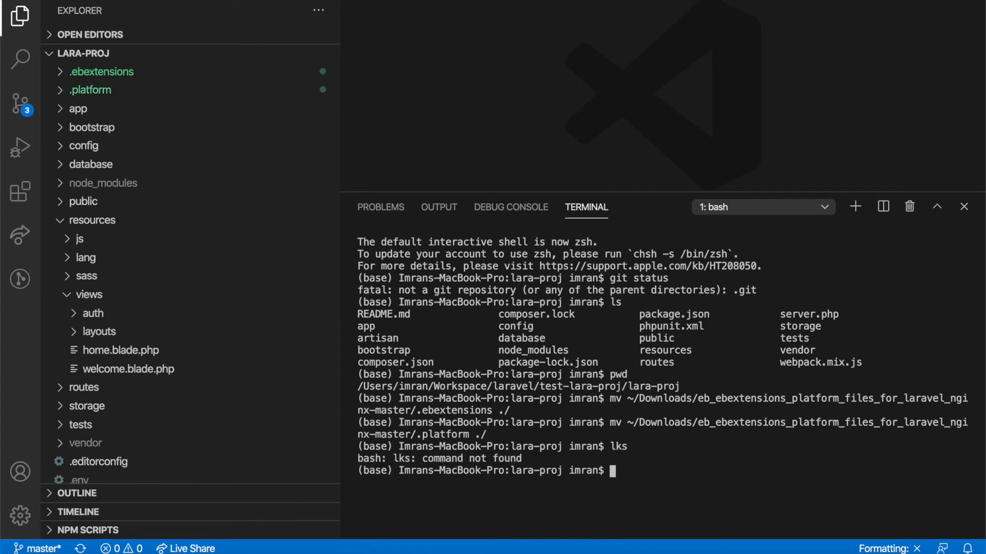
{"action": "type", "text": "ls"}
{"action": "key", "text": "Return"}
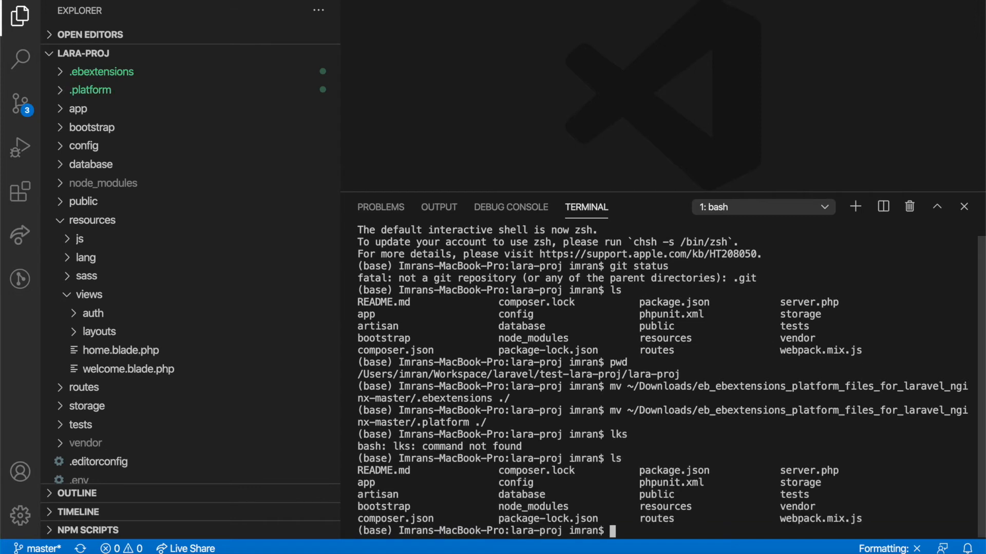
Step: Expand and collapse .platform/conf.d and .ebextensions in Explorer to check their config files
{"action": "left_click", "coordinate": [60, 91]}
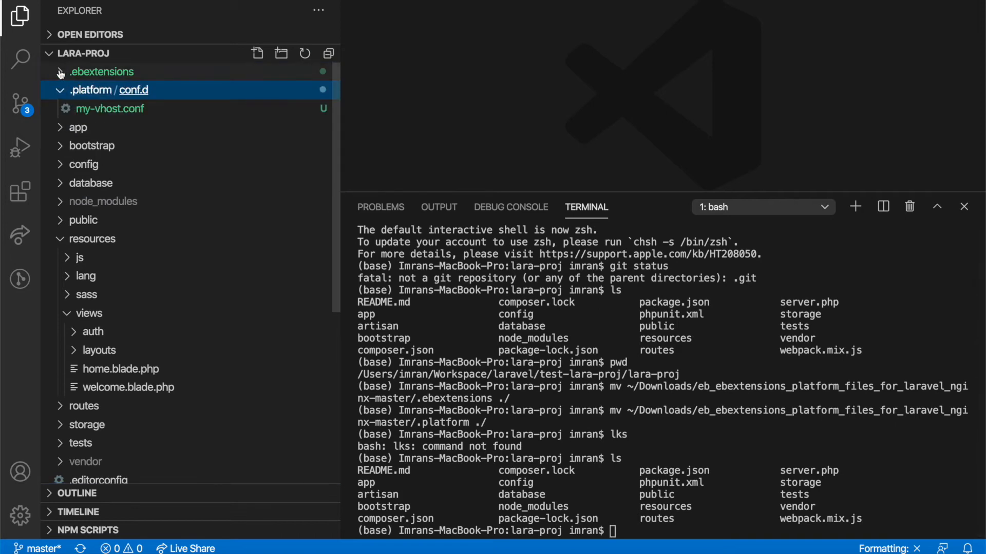
{"action": "left_click", "coordinate": [60, 73]}
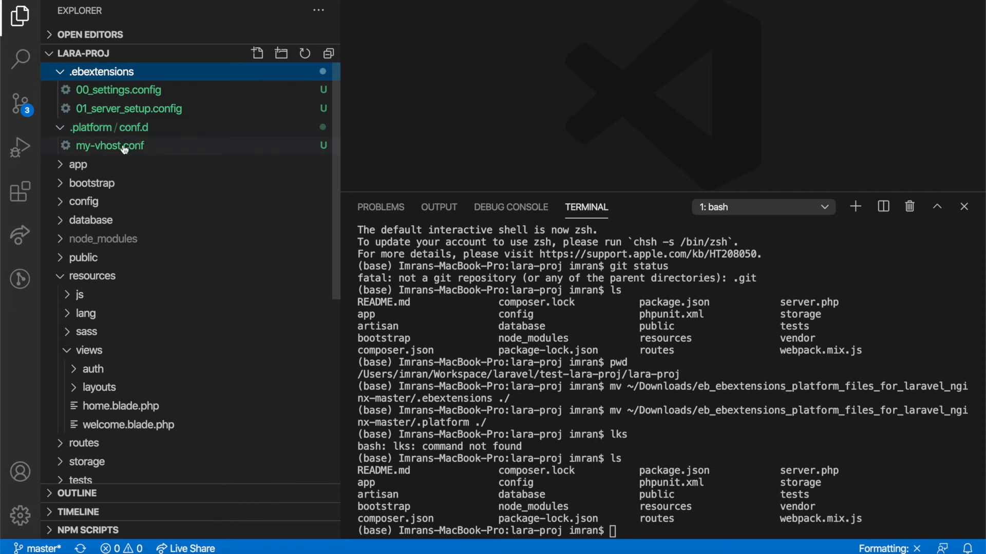
{"action": "left_click", "coordinate": [62, 73]}
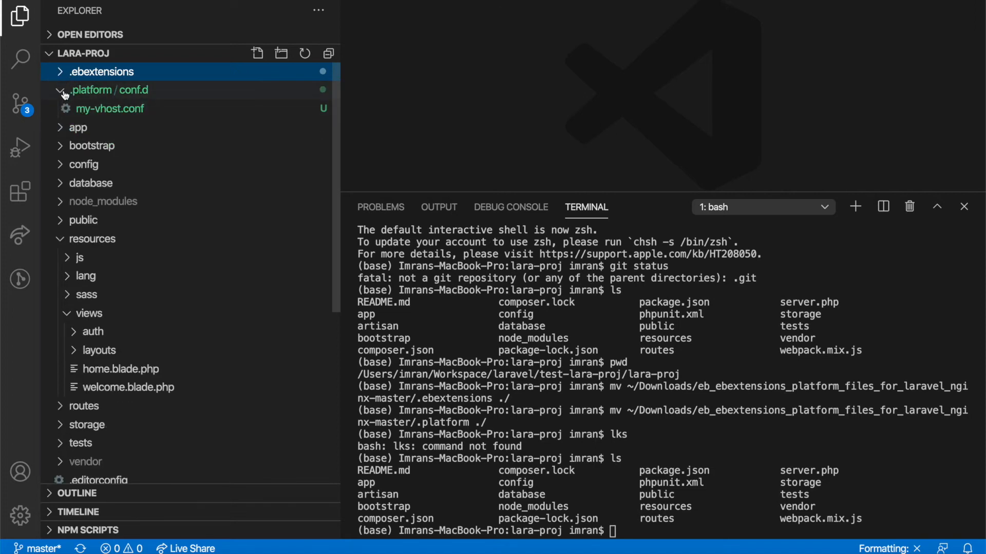
{"action": "left_click", "coordinate": [62, 91]}
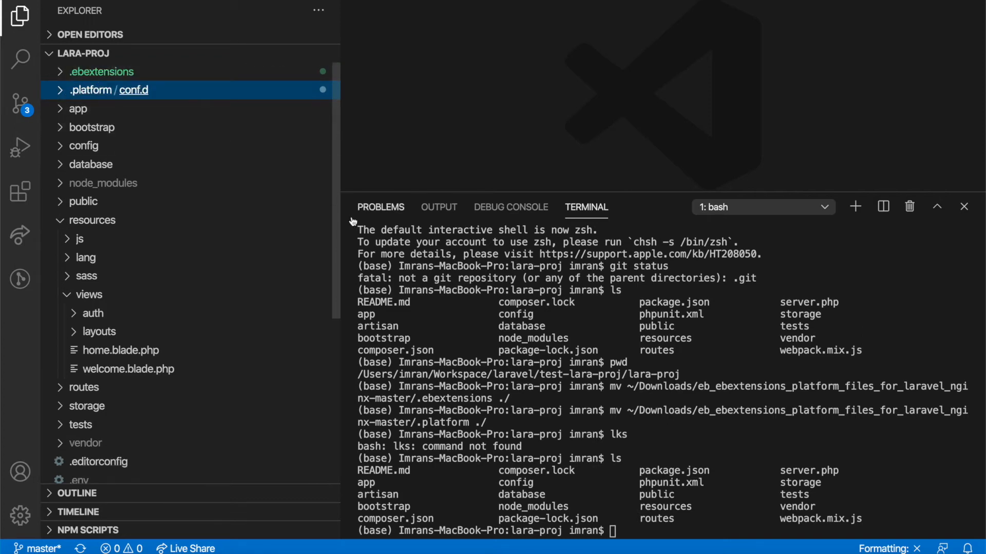
{"action": "left_click", "coordinate": [579, 334]}
Step: Stage all files and commit them as "Ebextensions and platform files getting pushed"
{"action": "type", "text": "git add ."}
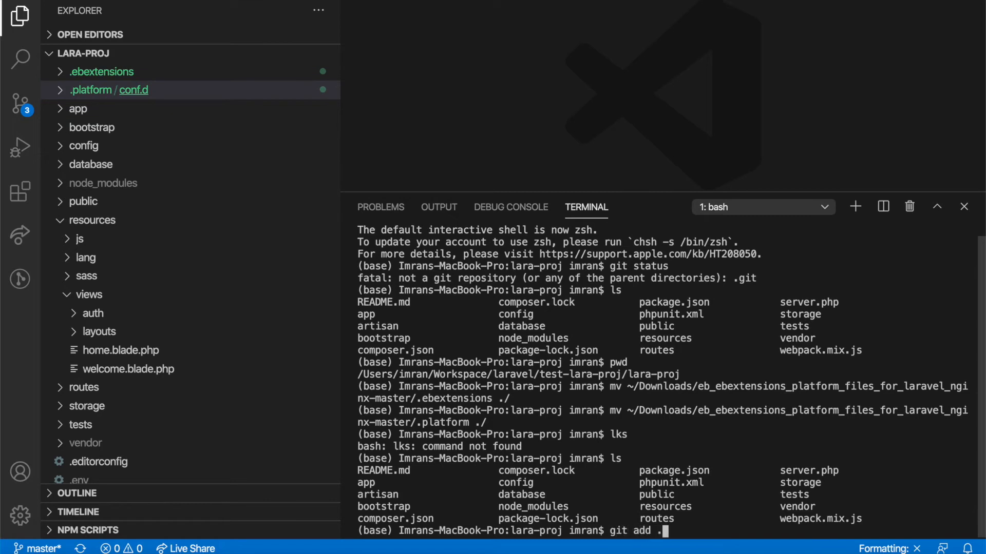
{"action": "key", "text": "Return"}
{"action": "type", "text": "git "}
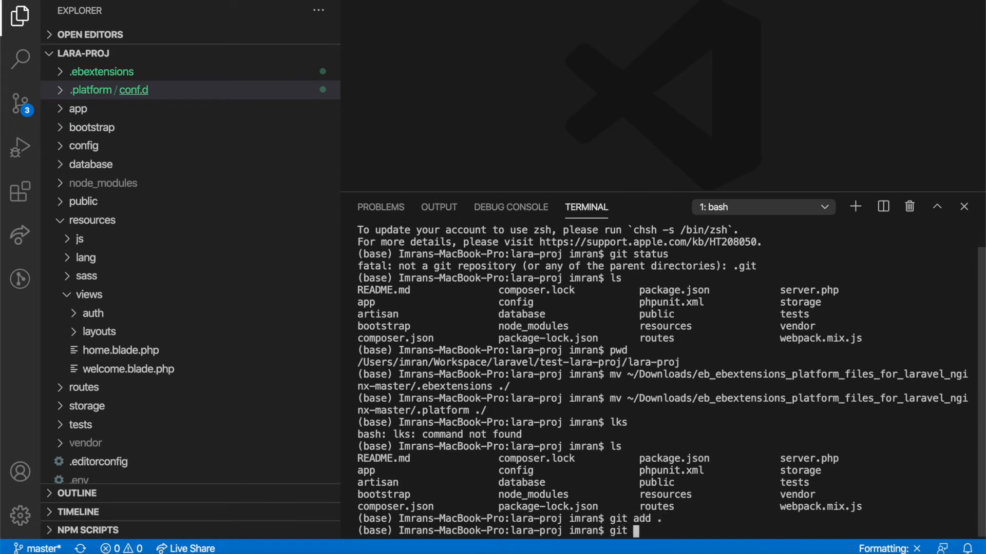
{"action": "type", "text": "commit -m \""}
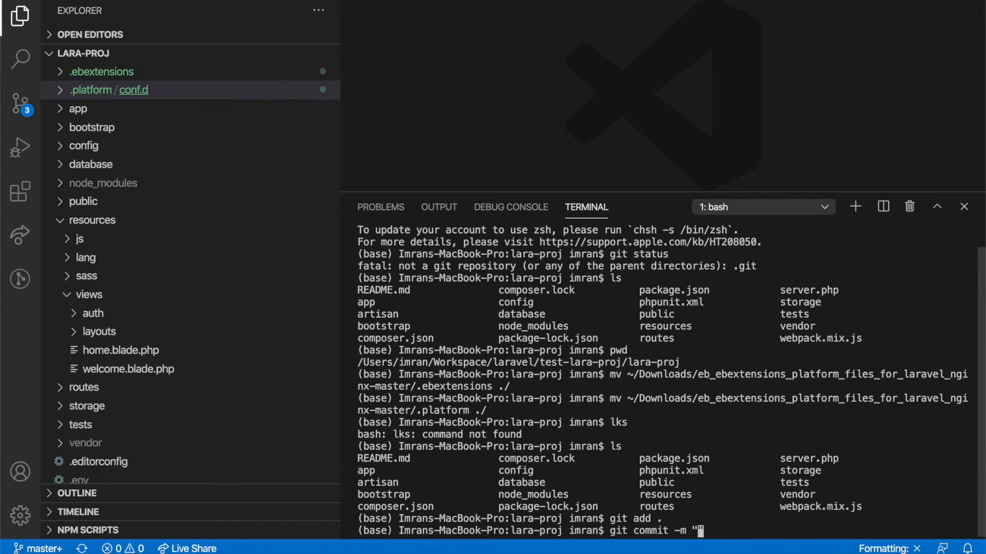
{"action": "type", "text": "Ebextensions"}
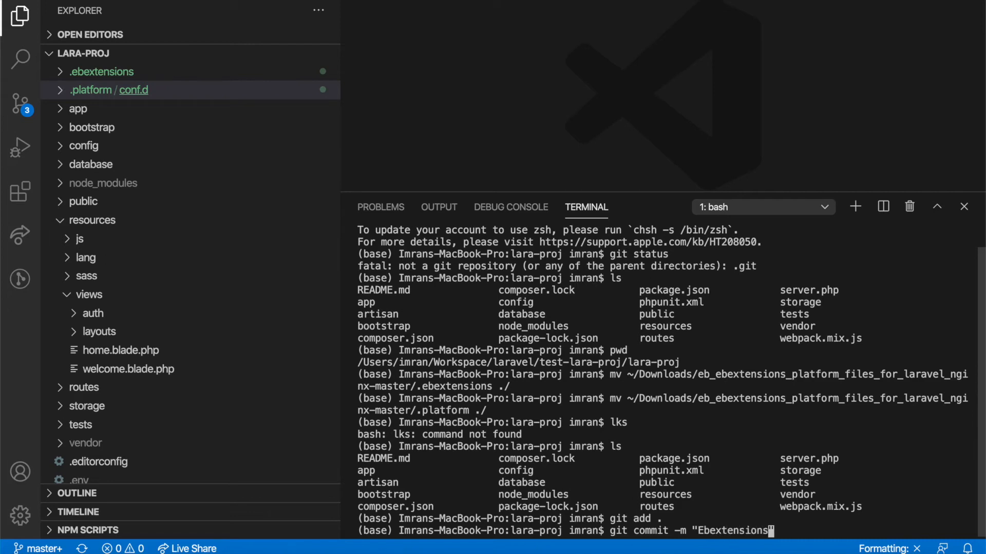
{"action": "type", "text": " and platf"}
{"action": "key", "text": "BackSpace"}
{"action": "type", "text": "form files "}
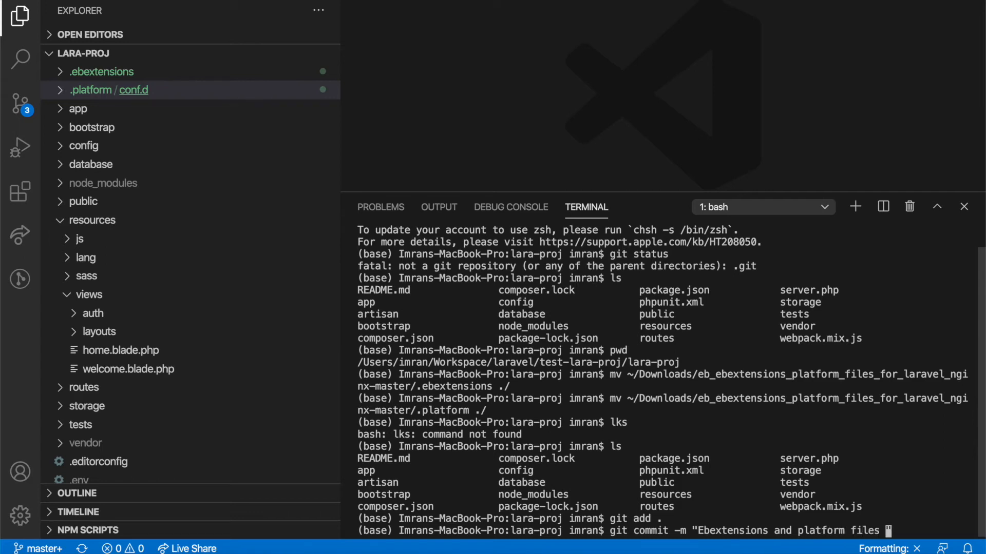
{"action": "type", "text": "getting pushed\""}
{"action": "key", "text": "Return"}
Step: Push the commit to the remote repository with git push
{"action": "type", "text": "git push"}
{"action": "key", "text": "Return"}
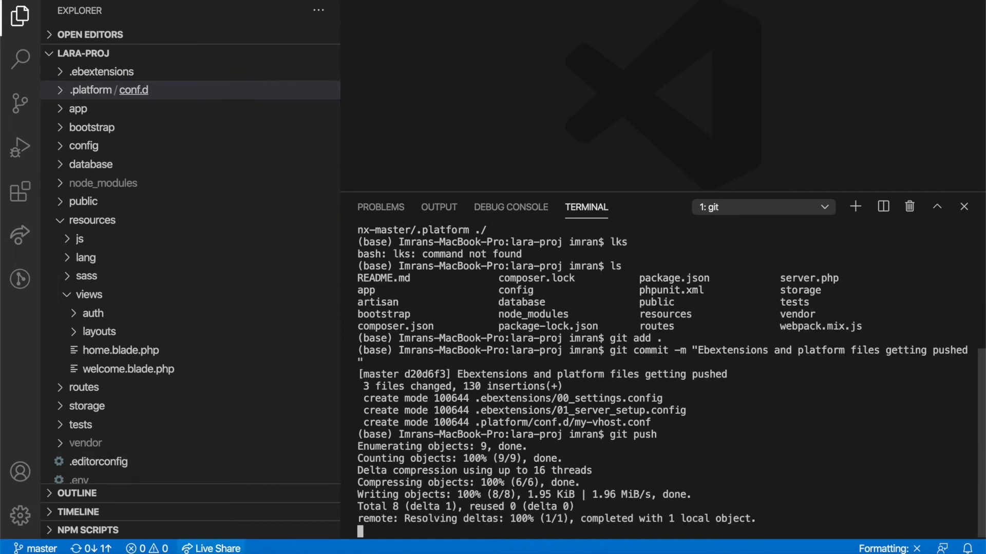
{"action": "mouse_move", "coordinate": [162, 539]}
{"action": "left_click", "coordinate": [161, 536]}
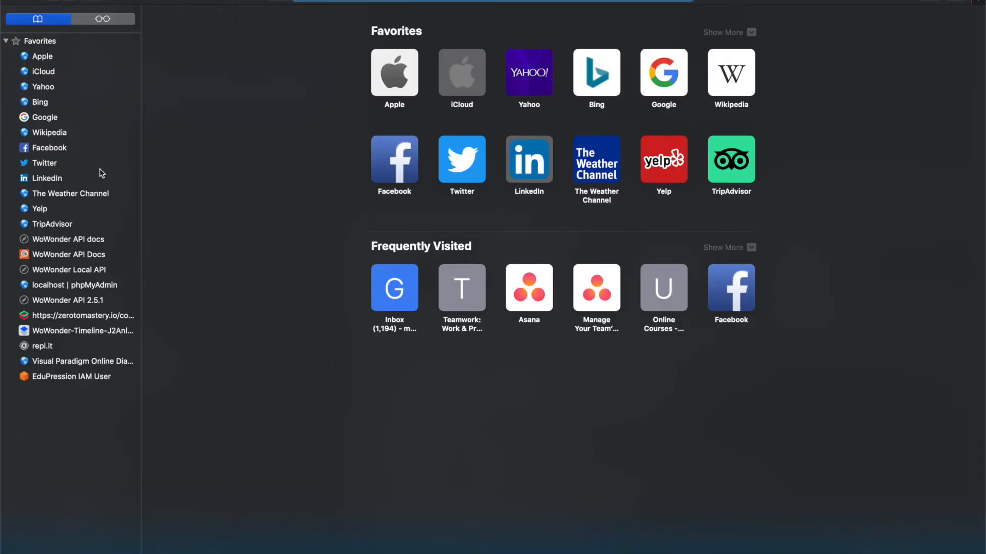
Step: Switch to Firefox's test-proj-pipeline page in the AWS console
{"action": "key", "text": "super+q"}
{"action": "mouse_move", "coordinate": [194, 521]}
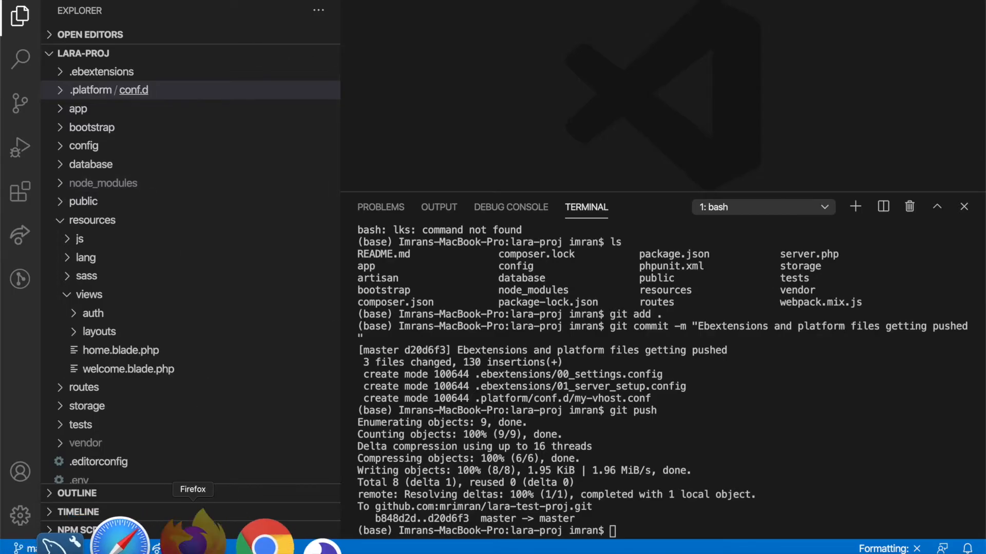
{"action": "left_click", "coordinate": [194, 521]}
{"action": "key", "text": "ctrl+Tab"}
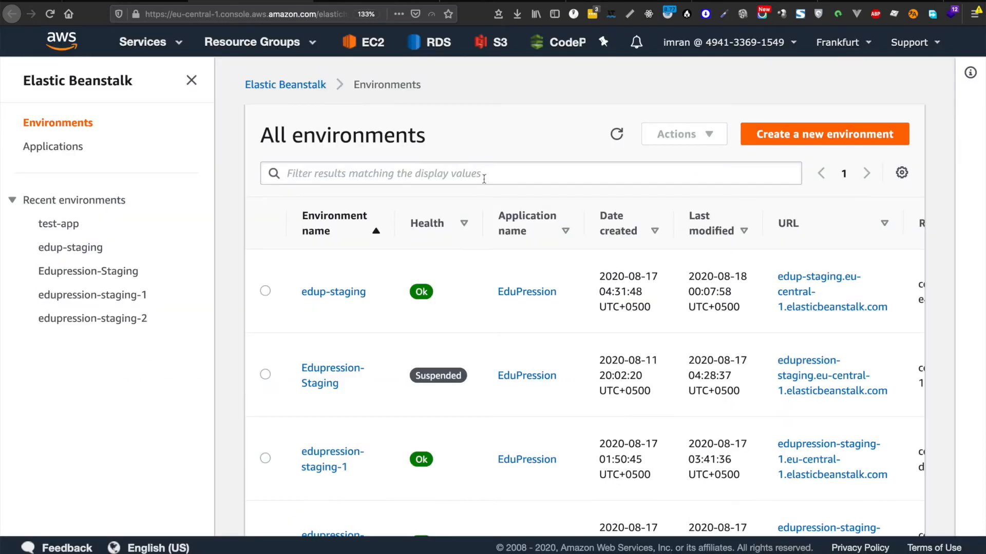
{"action": "key", "text": "ctrl+Tab"}
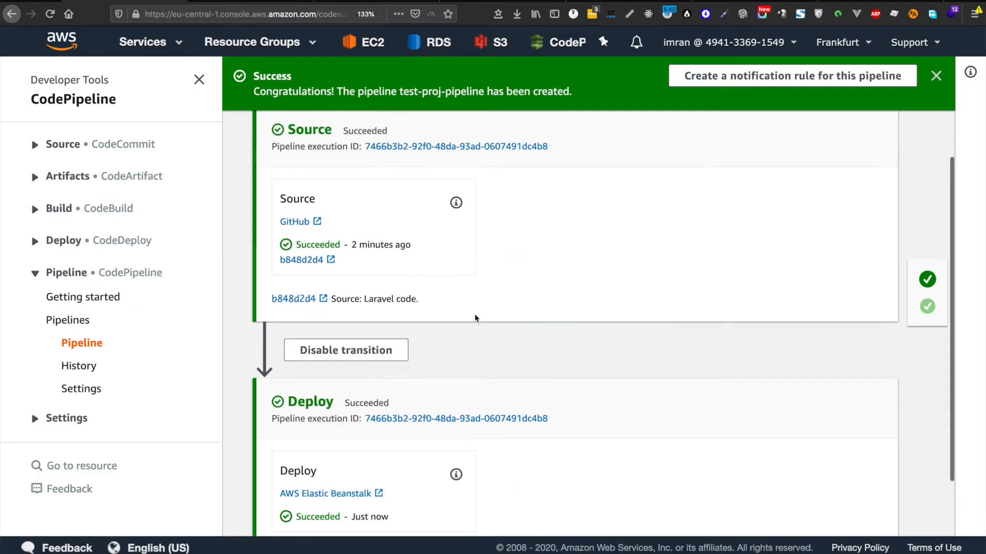
Step: Check the Deploy stage's In progress status, setting the page zoom to 120%
{"action": "scroll", "coordinate": [564, 280], "scroll_direction": "down", "scroll_amount": 2}
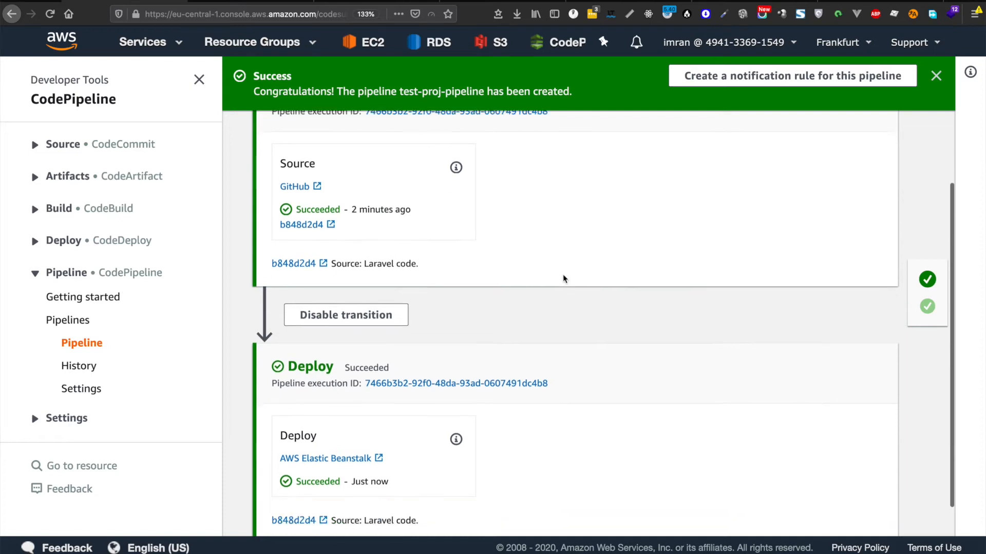
{"action": "scroll", "coordinate": [513, 280], "scroll_direction": "up", "scroll_amount": 3}
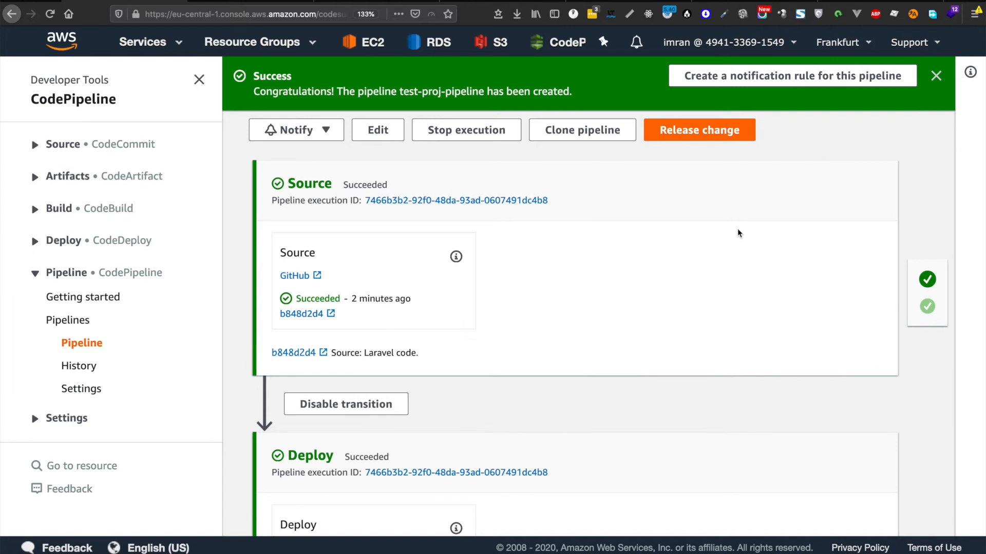
{"action": "key", "text": "ctrl+0"}
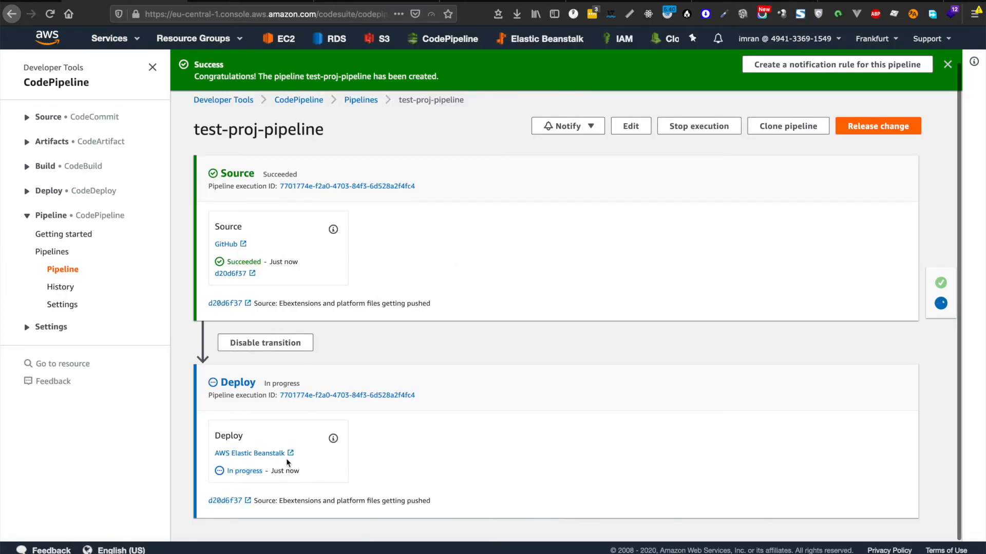
{"action": "left_click_drag", "start_coordinate": [275, 380], "coordinate": [305, 384]}
{"action": "key", "text": "ctrl+plus"}
{"action": "key", "text": "ctrl+plus"}
{"action": "scroll", "coordinate": [506, 308], "scroll_direction": "down", "scroll_amount": 4}
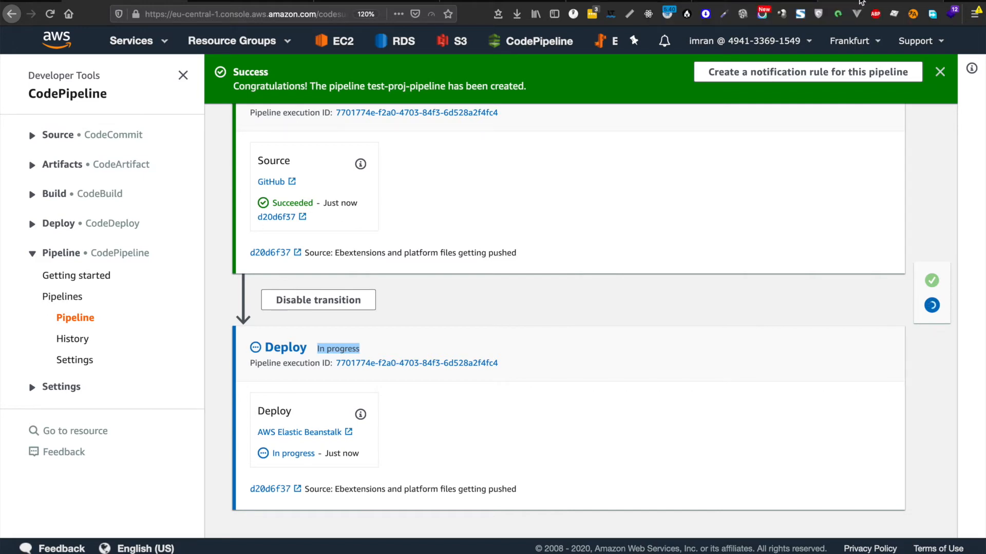
Step: Look through the lara-test-proj file list on GitHub, including .env.example, then return to Elastic Beanstalk
{"action": "left_click", "coordinate": [651, 2]}
{"action": "scroll", "coordinate": [375, 297], "scroll_direction": "down", "scroll_amount": 10}
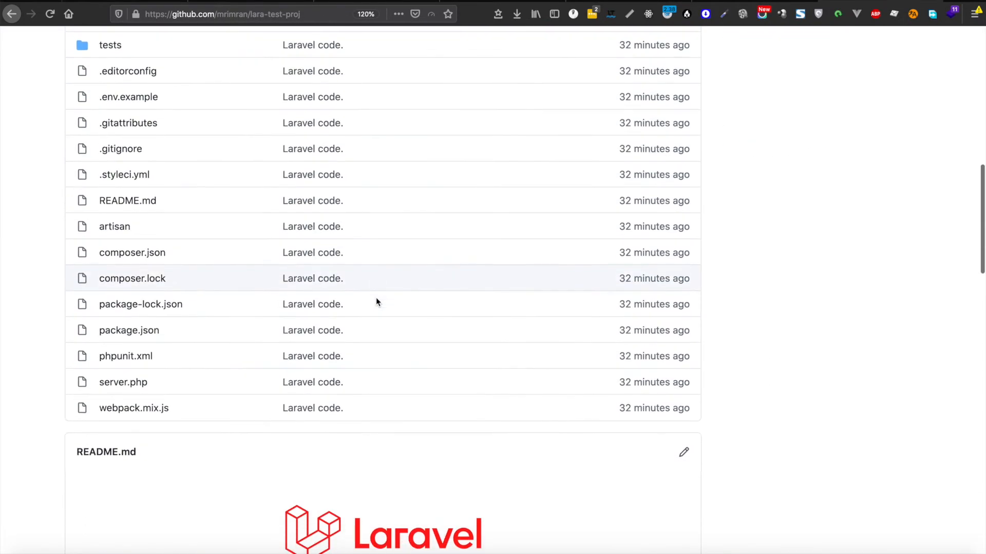
{"action": "scroll", "coordinate": [375, 297], "scroll_direction": "up", "scroll_amount": 1}
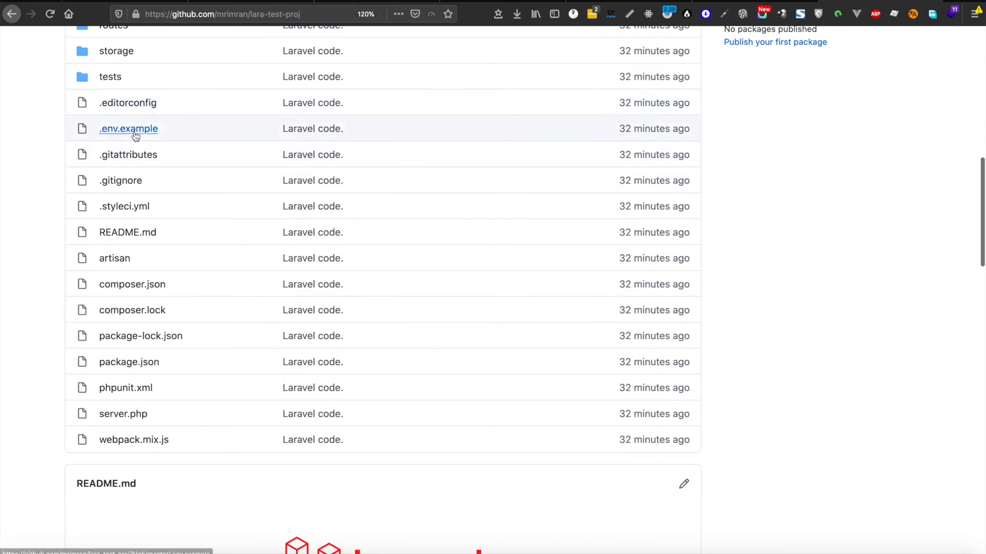
{"action": "left_click_drag", "start_coordinate": [167, 133], "coordinate": [104, 138]}
{"action": "scroll", "coordinate": [286, 257], "scroll_direction": "down", "scroll_amount": 5}
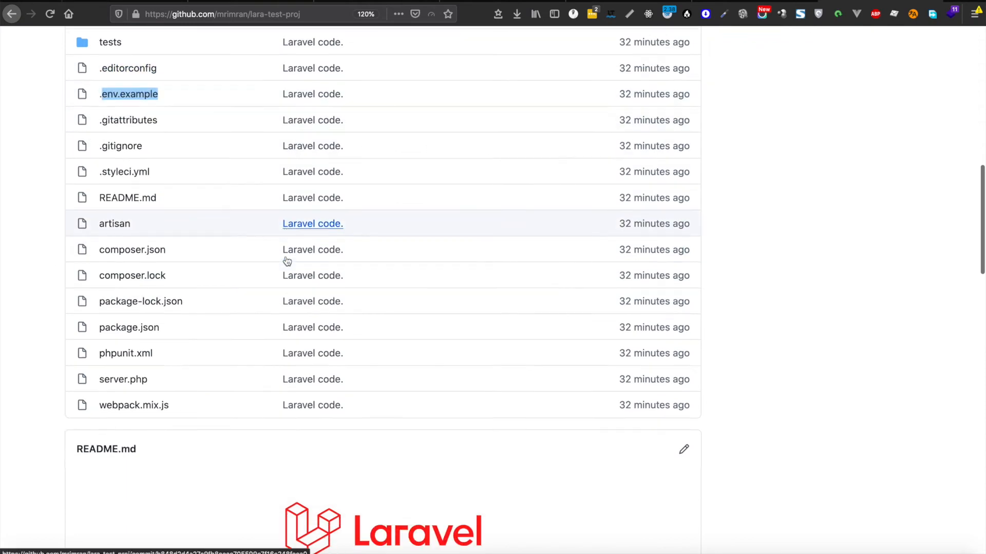
{"action": "key", "text": "Home"}
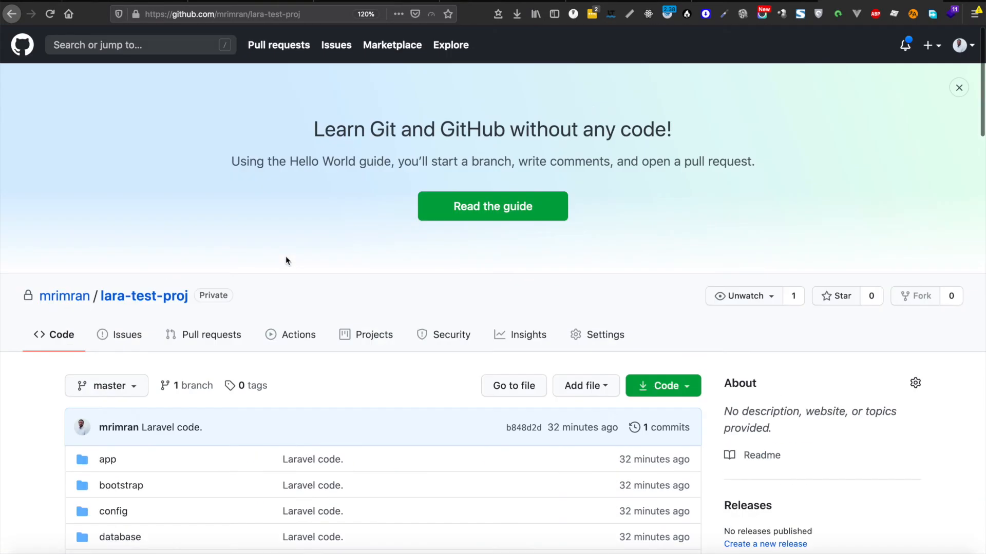
{"action": "scroll", "coordinate": [455, 218], "scroll_direction": "down", "scroll_amount": 6}
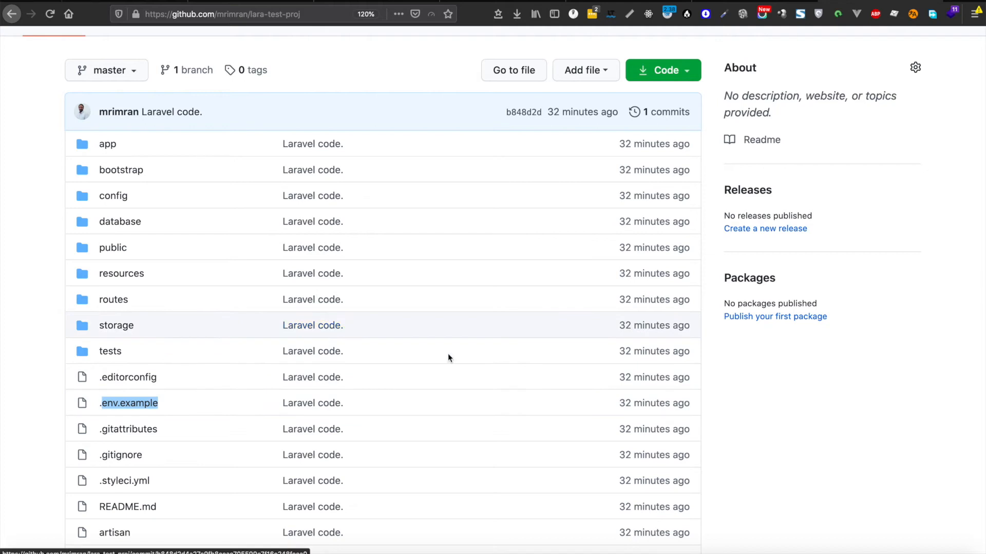
{"action": "left_click", "coordinate": [262, 1]}
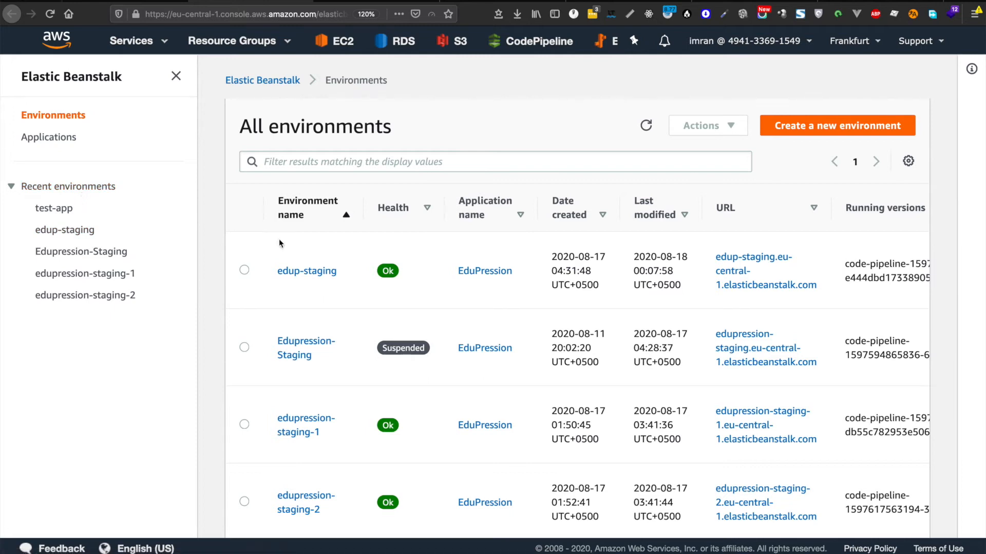
Step: Open the test-app environment, see its site return 403 Forbidden, and go back to the pipeline
{"action": "scroll", "coordinate": [347, 284], "scroll_direction": "down", "scroll_amount": 2}
{"action": "left_click", "coordinate": [50, 139]}
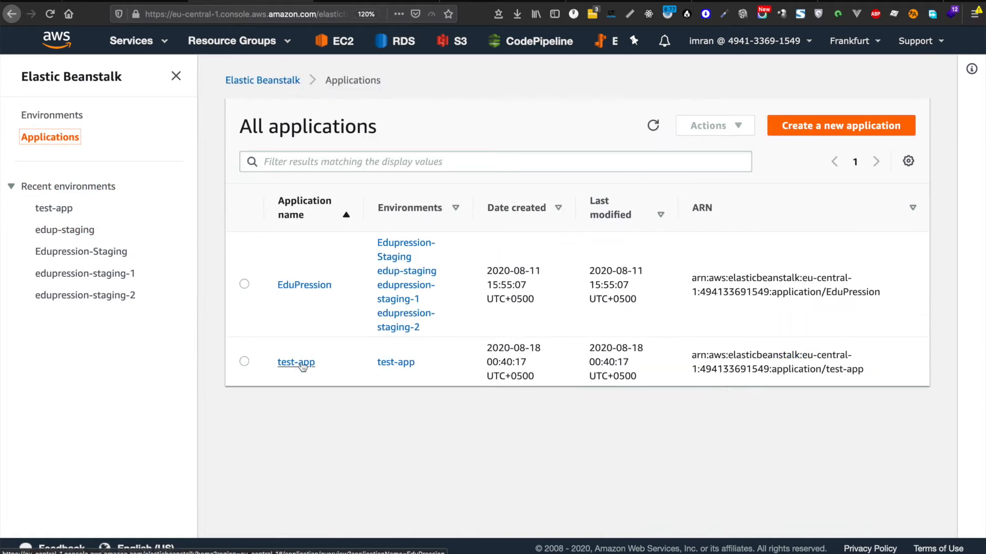
{"action": "left_click", "coordinate": [302, 362]}
{"action": "left_click", "coordinate": [262, 307]}
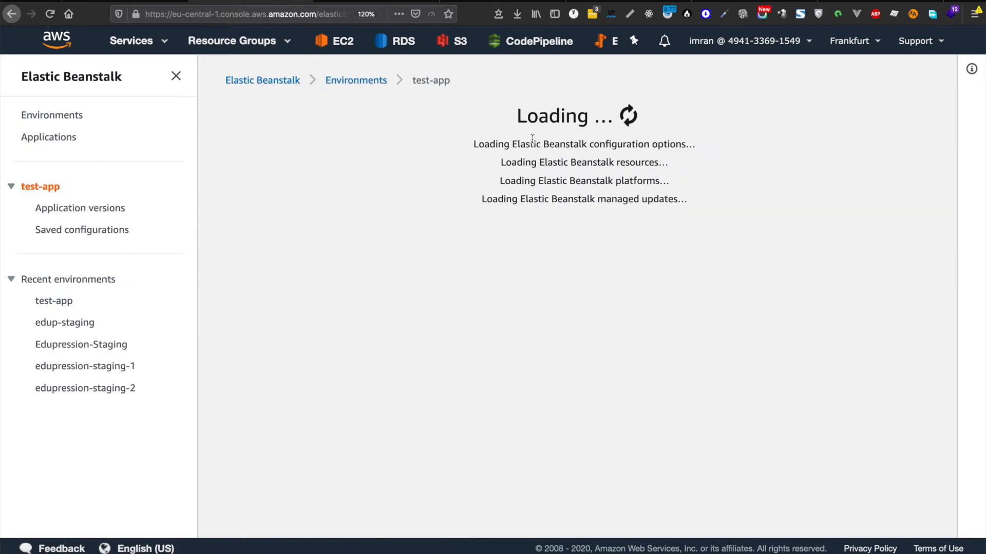
{"action": "left_click", "coordinate": [355, 2]}
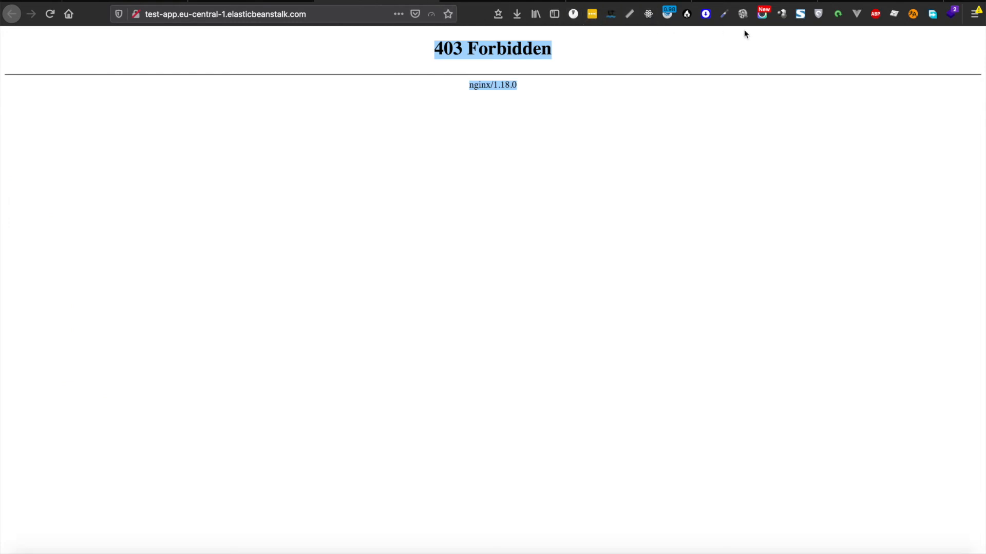
{"action": "left_click", "coordinate": [251, 2]}
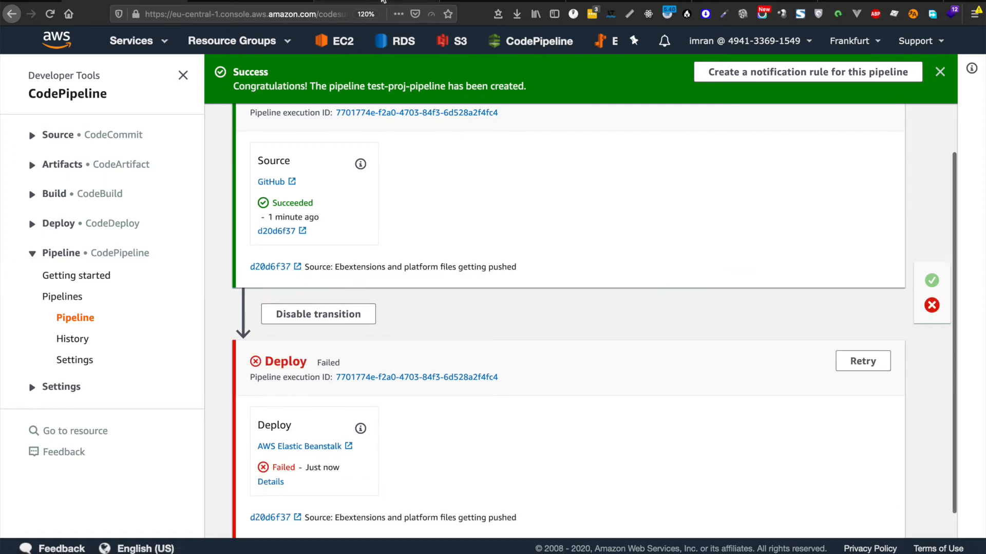
{"action": "left_click", "coordinate": [272, 483]}
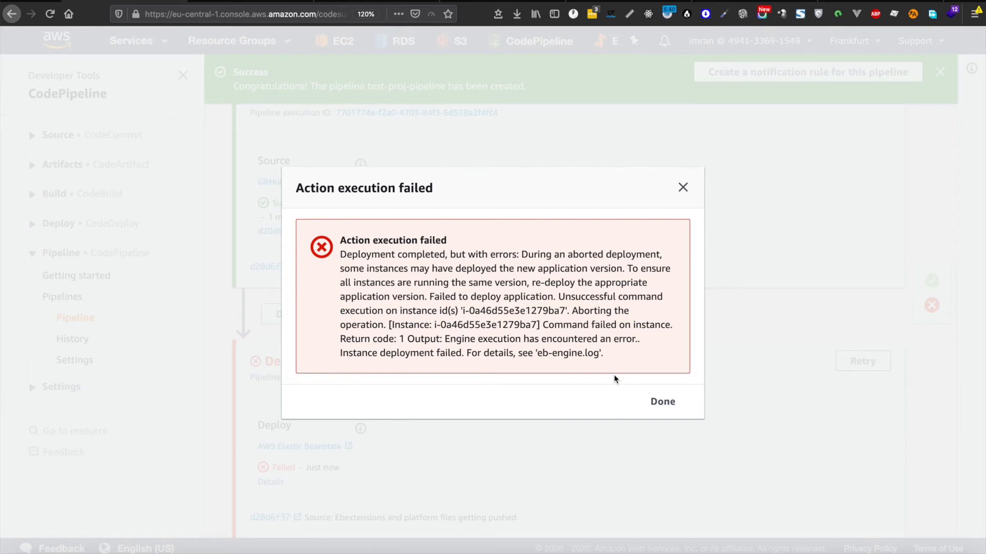
{"action": "left_click_drag", "start_coordinate": [616, 358], "coordinate": [538, 358]}
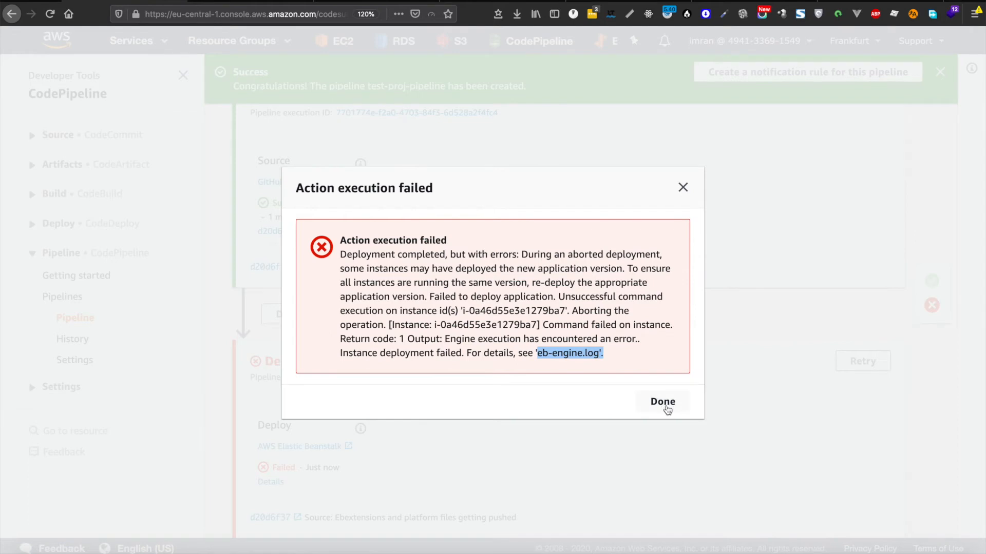
{"action": "left_click", "coordinate": [665, 406]}
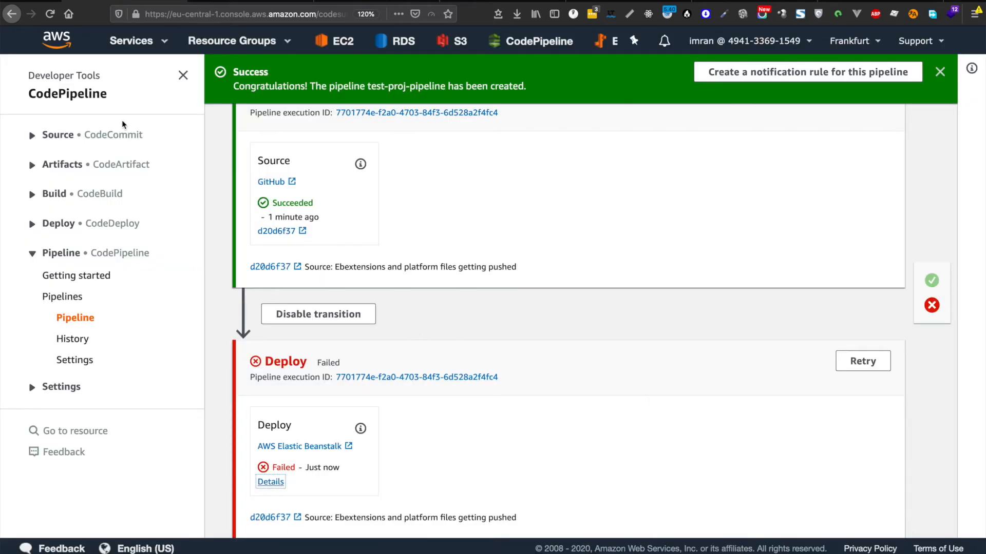
Step: Request Full Logs from the test-app environment's Logs page
{"action": "left_click", "coordinate": [230, 2]}
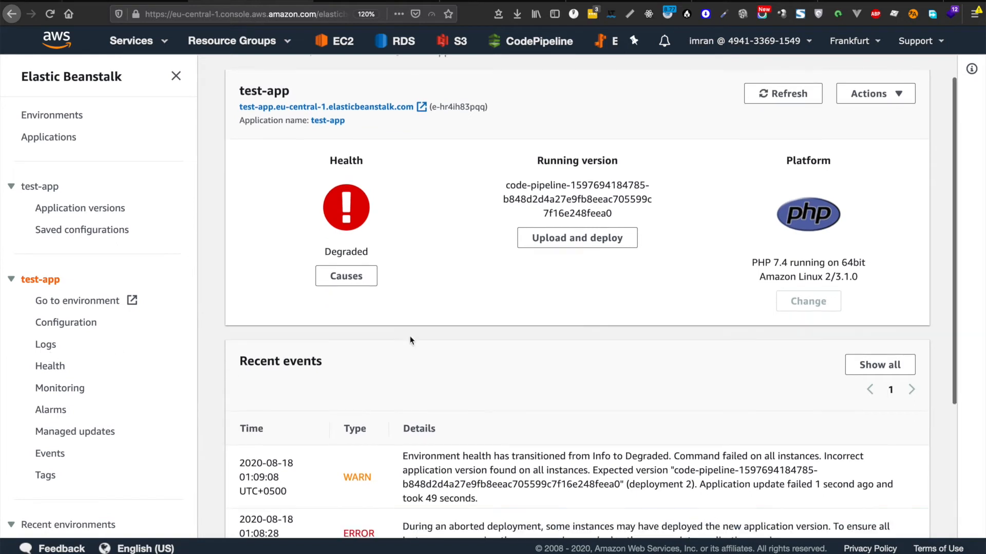
{"action": "scroll", "coordinate": [410, 336], "scroll_direction": "down", "scroll_amount": 2}
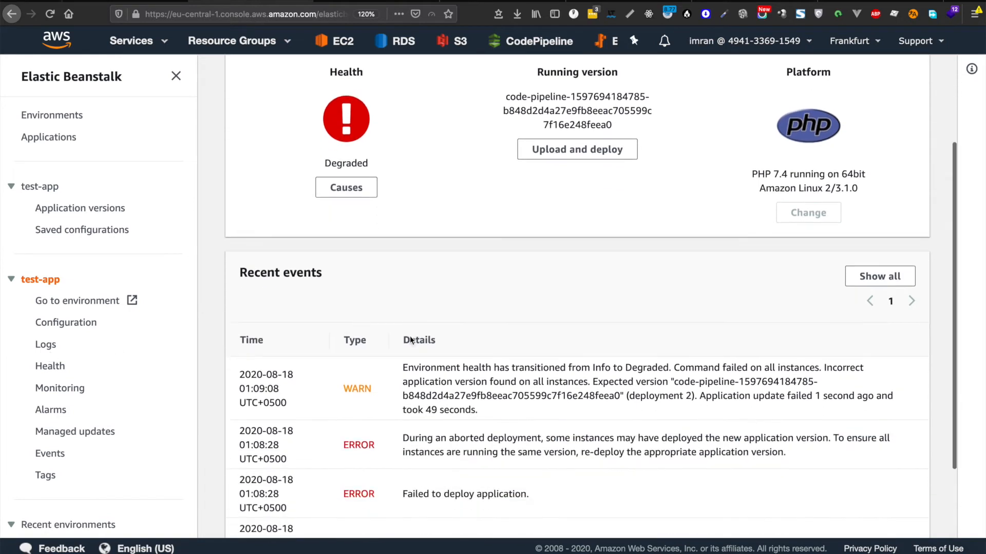
{"action": "left_click", "coordinate": [50, 345]}
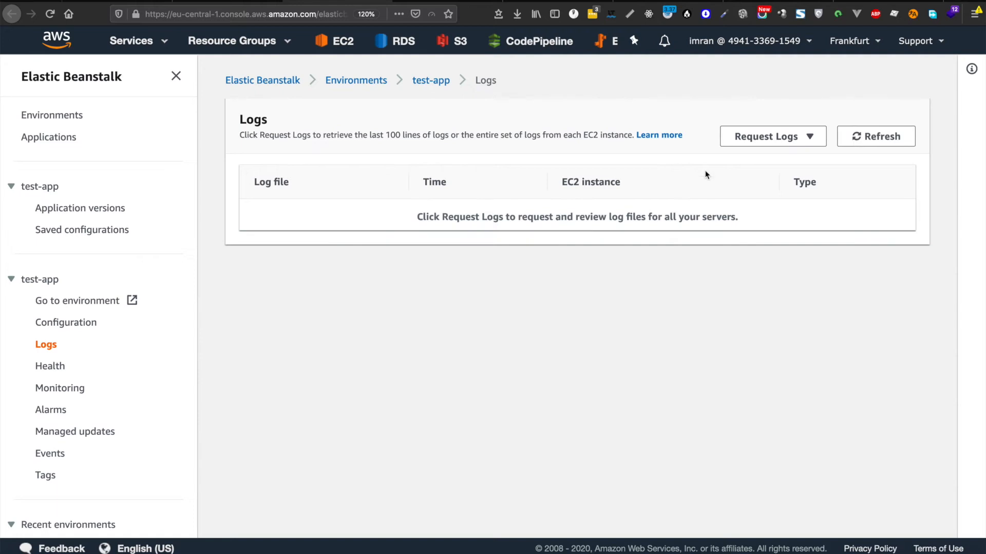
{"action": "left_click", "coordinate": [791, 136]}
{"action": "left_click", "coordinate": [766, 183]}
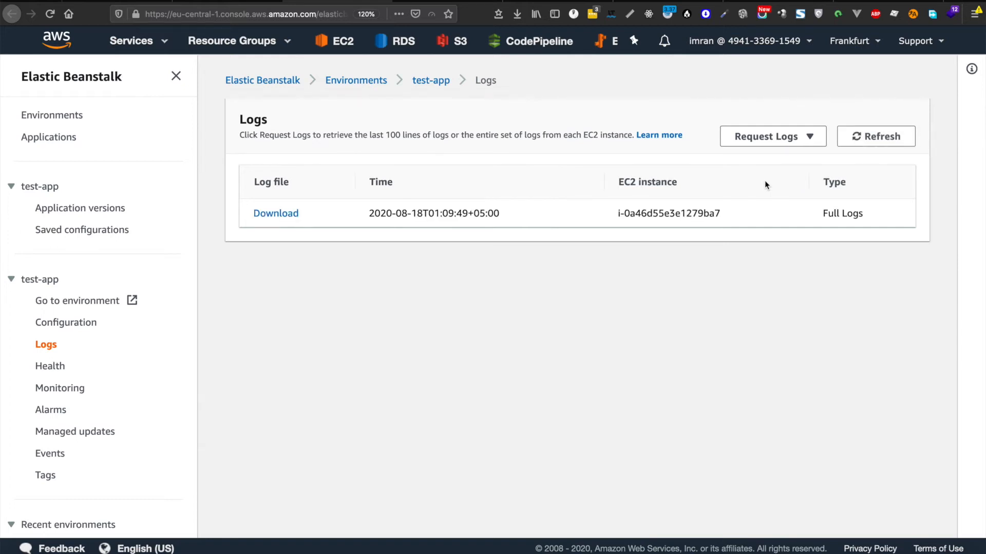
Step: Download the full log bundle zip and reveal it in Finder
{"action": "left_click", "coordinate": [291, 213]}
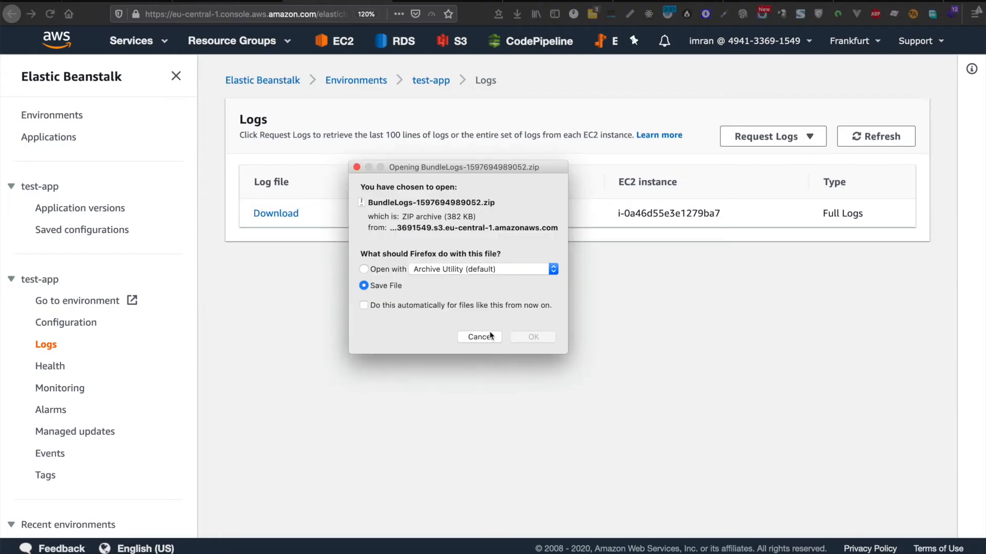
{"action": "left_click", "coordinate": [535, 339]}
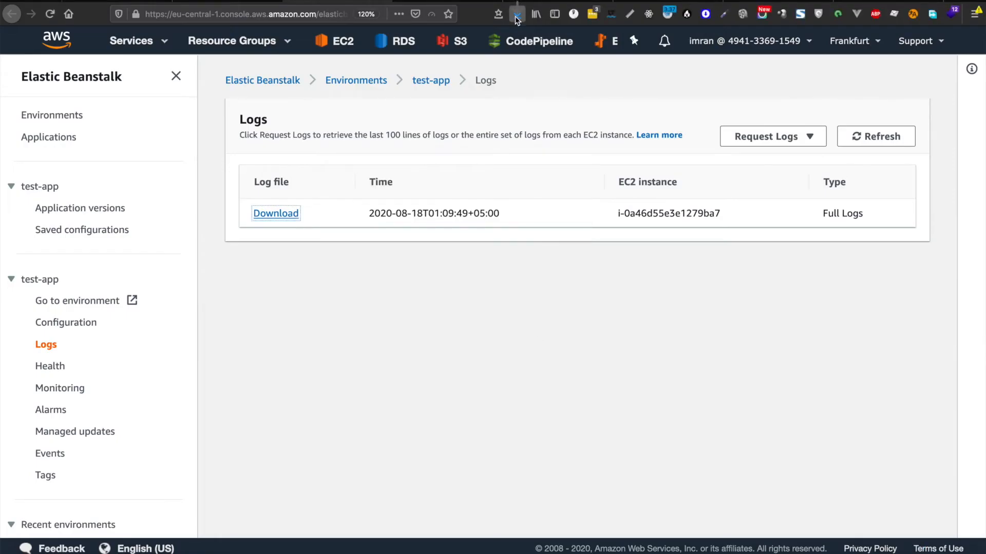
{"action": "left_click", "coordinate": [516, 17]}
{"action": "left_click", "coordinate": [511, 44]}
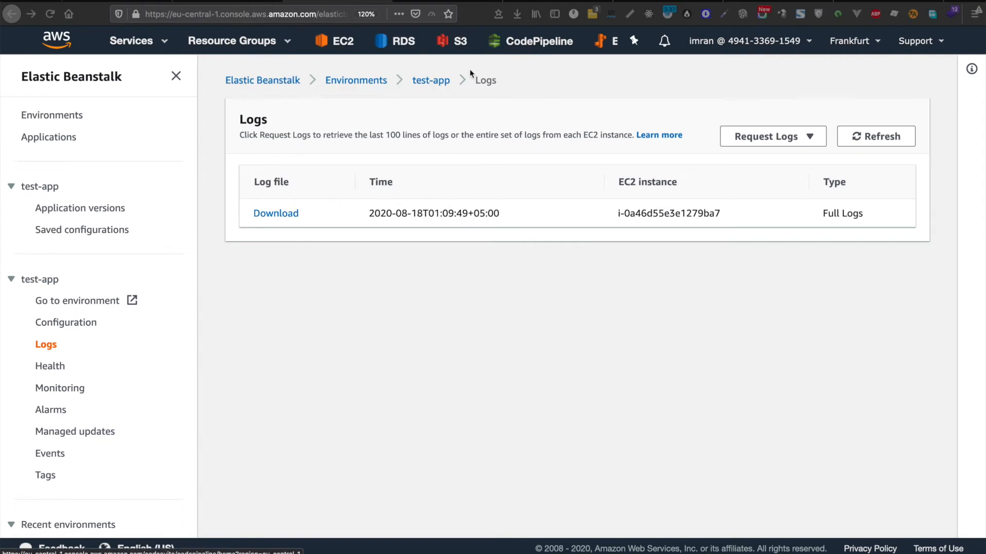
Step: Extract the BundleLogs zip and open var 57 > log > eb-engine.log in Console
{"action": "double_click", "coordinate": [257, 48]}
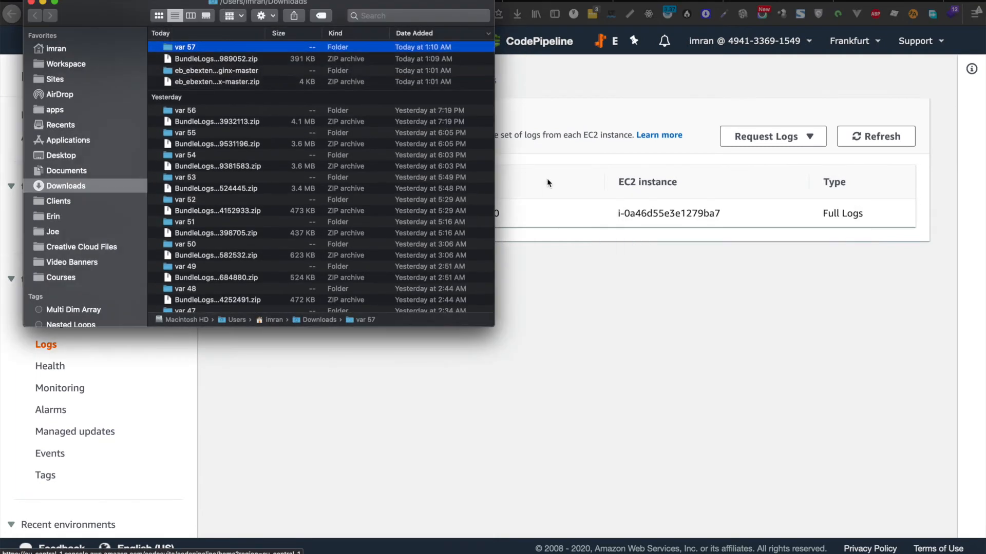
{"action": "double_click", "coordinate": [207, 51]}
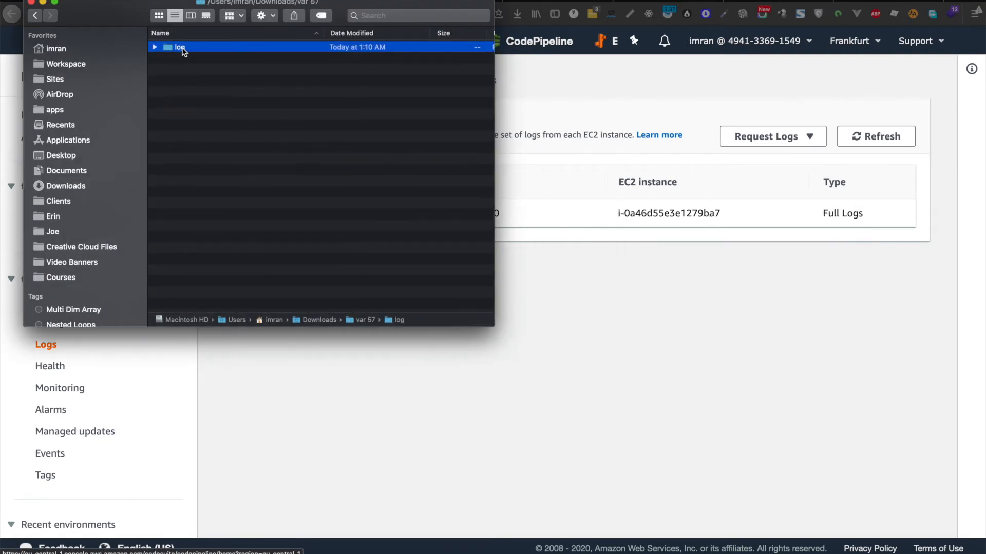
{"action": "double_click", "coordinate": [184, 49]}
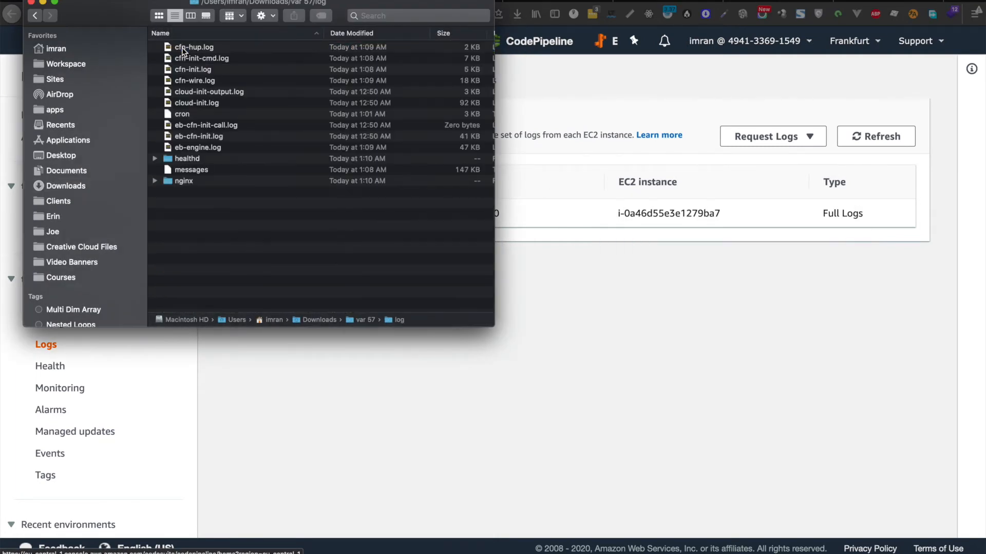
{"action": "left_click", "coordinate": [208, 148]}
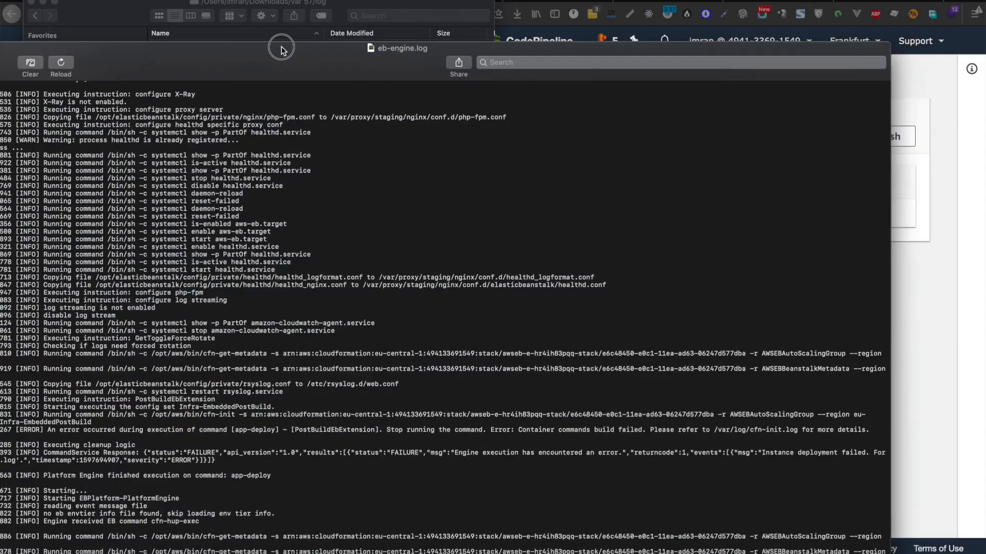
Step: Find the error saying container commands build failed, see /var/log/cfn-init.log
{"action": "left_click_drag", "start_coordinate": [282, 48], "coordinate": [411, 0]}
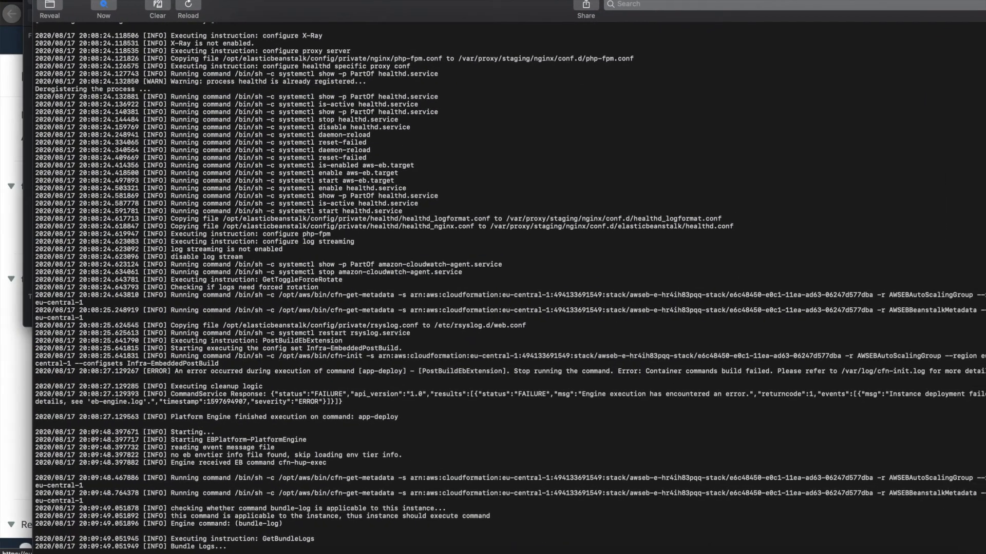
{"action": "scroll", "coordinate": [441, 115], "scroll_direction": "down", "scroll_amount": 2}
{"action": "left_click_drag", "start_coordinate": [404, 10], "coordinate": [372, 10]}
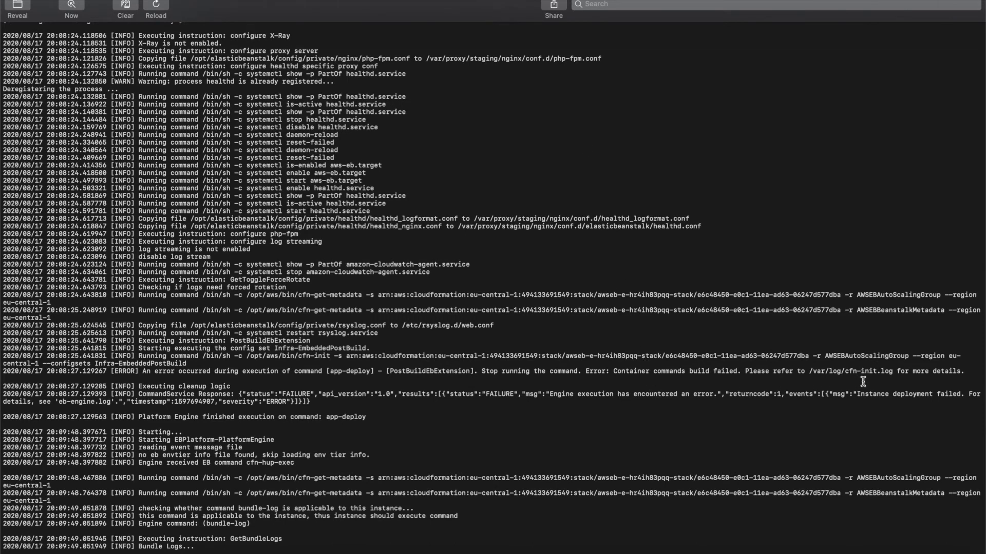
{"action": "left_click_drag", "start_coordinate": [965, 371], "coordinate": [481, 371]}
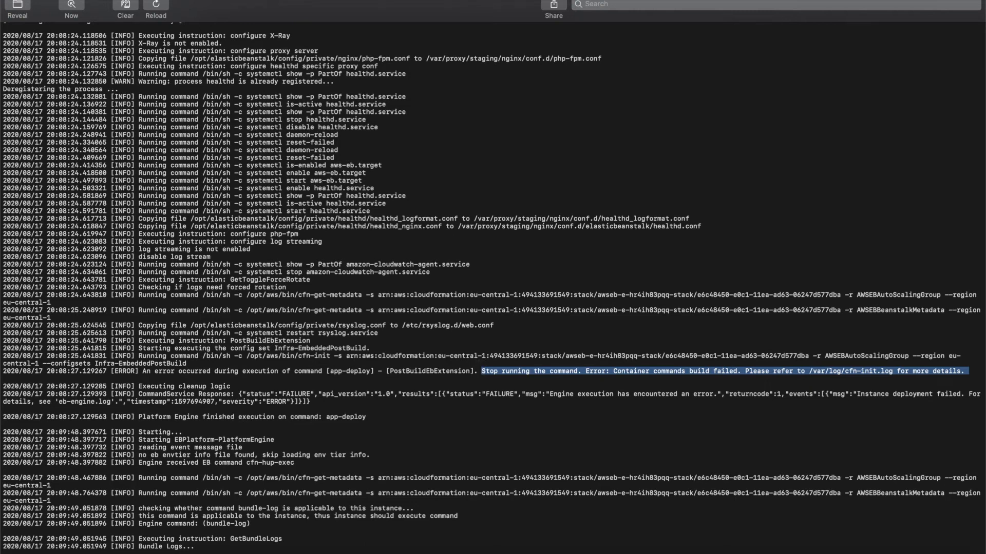
{"action": "left_click", "coordinate": [603, 425]}
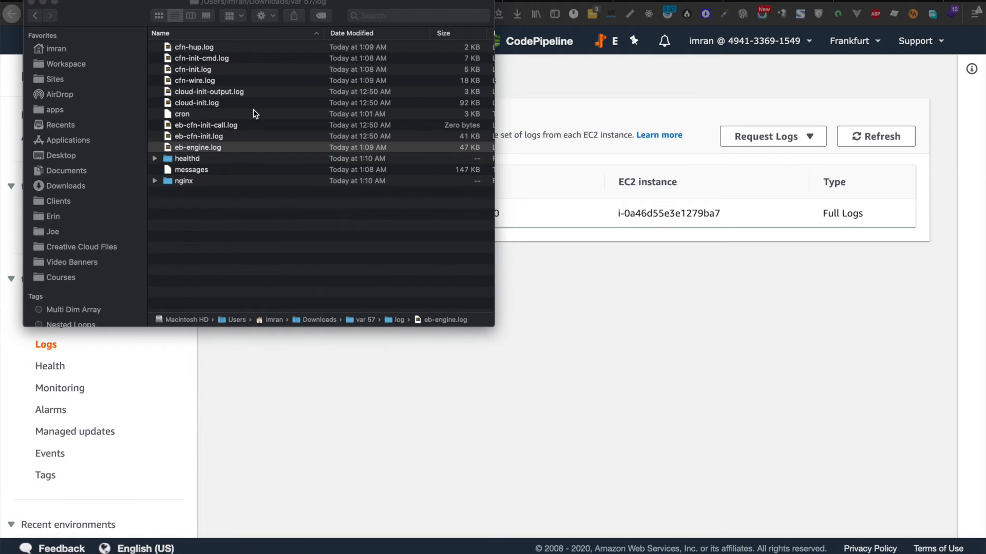
{"action": "left_click", "coordinate": [202, 72]}
{"action": "double_click", "coordinate": [211, 74]}
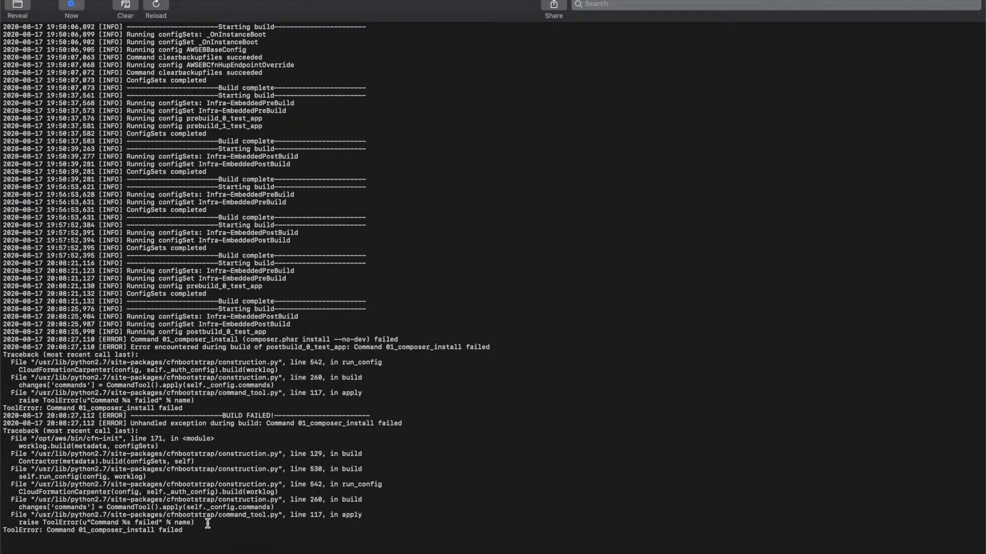
{"action": "left_click_drag", "start_coordinate": [411, 421], "coordinate": [127, 423]}
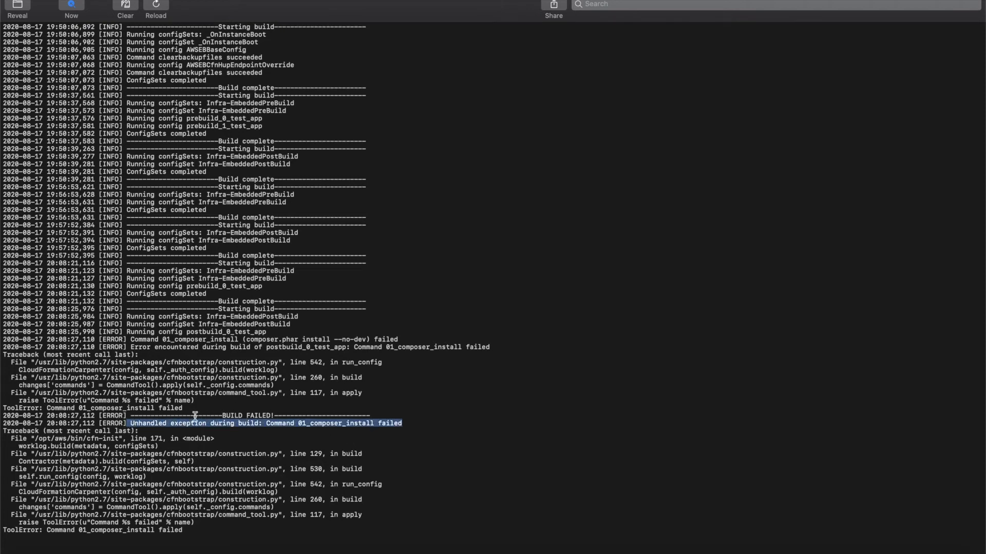
{"action": "left_click", "coordinate": [385, 424]}
{"action": "left_click_drag", "start_coordinate": [403, 424], "coordinate": [221, 424]}
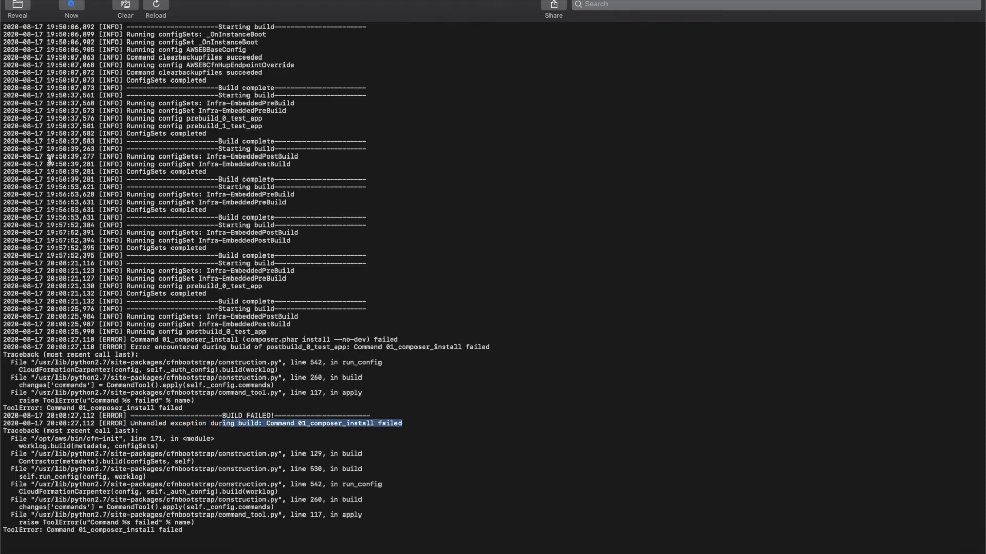
{"action": "key", "text": "super+q"}
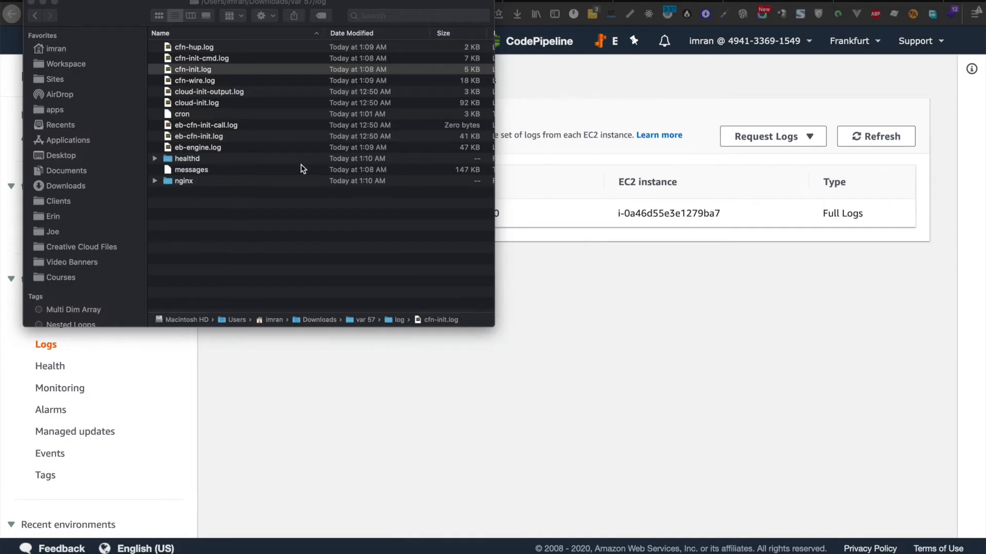
Step: Open the test-app environment's Configuration overview
{"action": "left_click", "coordinate": [585, 207]}
{"action": "left_click", "coordinate": [412, 225]}
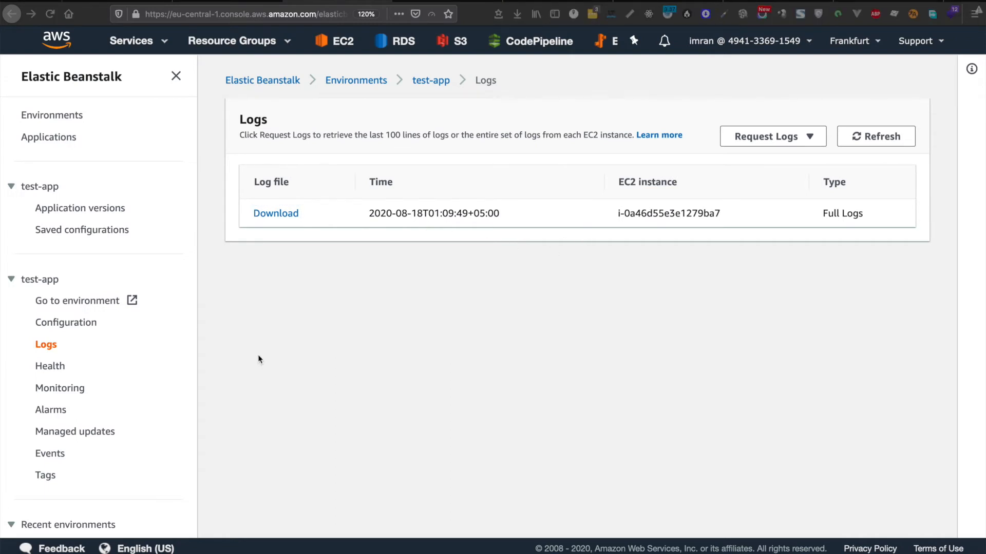
{"action": "left_click", "coordinate": [65, 322]}
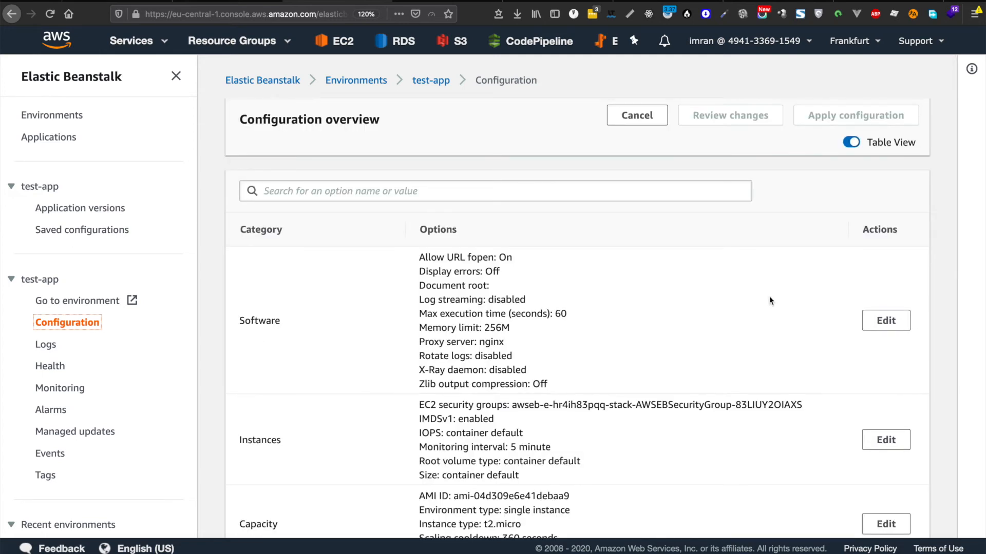
{"action": "scroll", "coordinate": [769, 300], "scroll_direction": "down", "scroll_amount": 3}
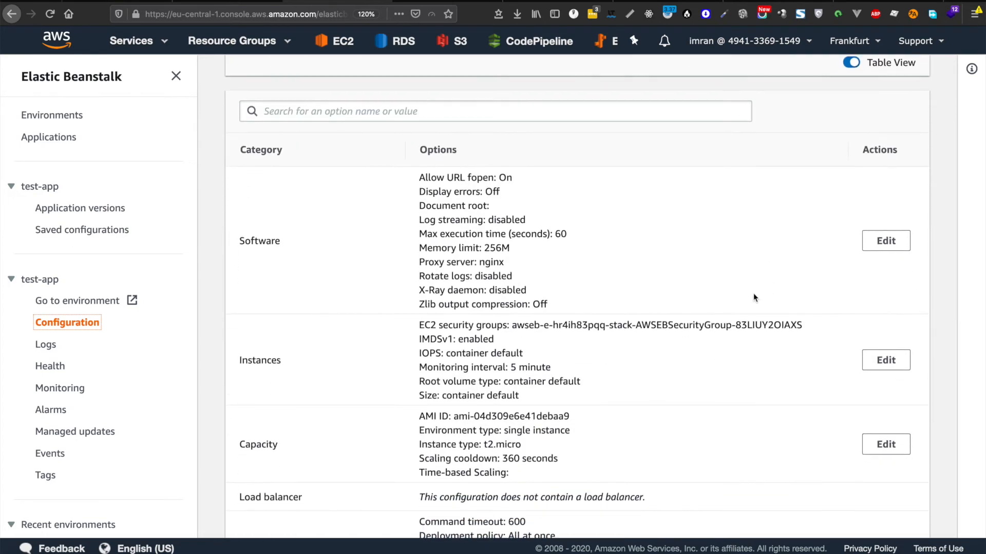
Step: Try adding an APP_URL environment property in Software settings, then remove it and cancel
{"action": "left_click", "coordinate": [892, 241]}
{"action": "scroll", "coordinate": [539, 290], "scroll_direction": "down", "scroll_amount": 15}
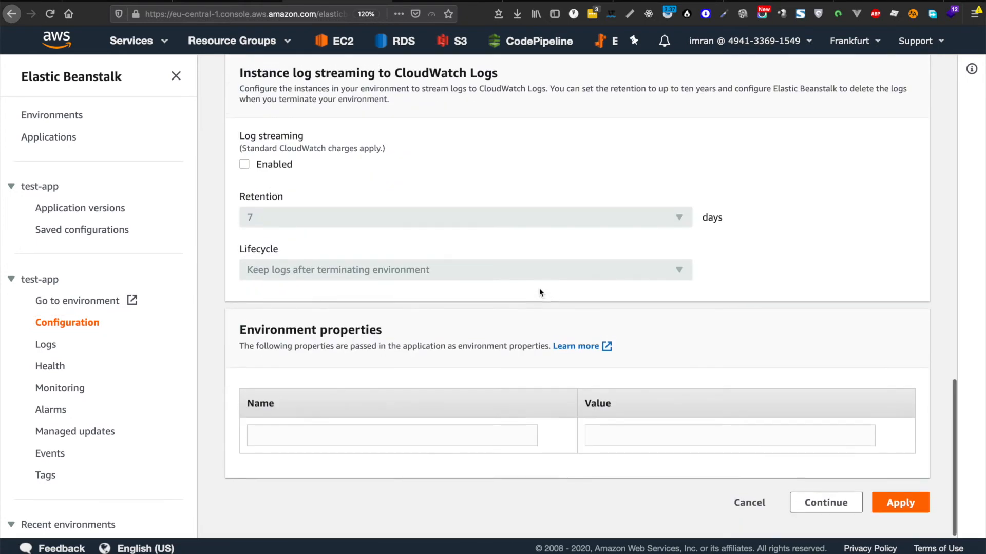
{"action": "triple_click", "coordinate": [241, 345]}
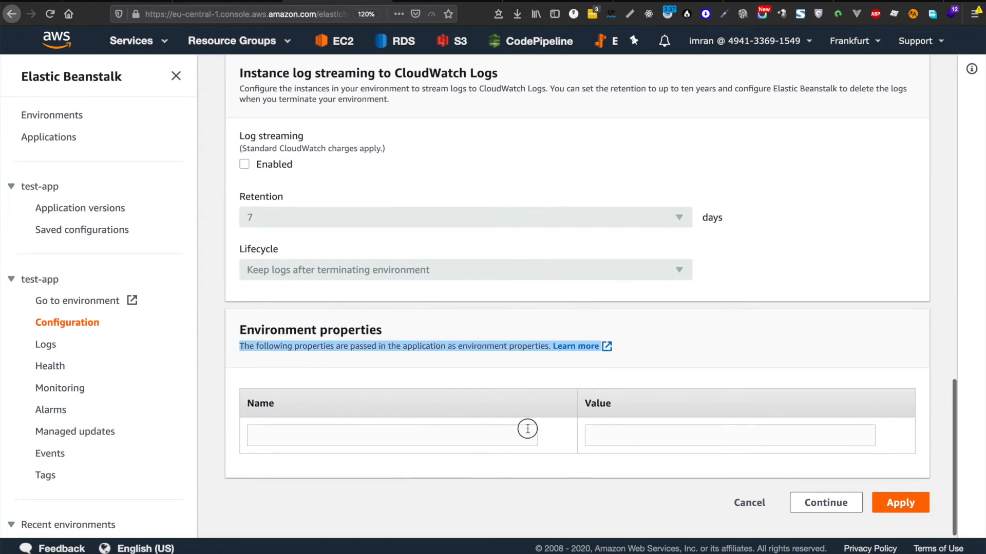
{"action": "left_click", "coordinate": [472, 436]}
{"action": "type", "text": "A"}
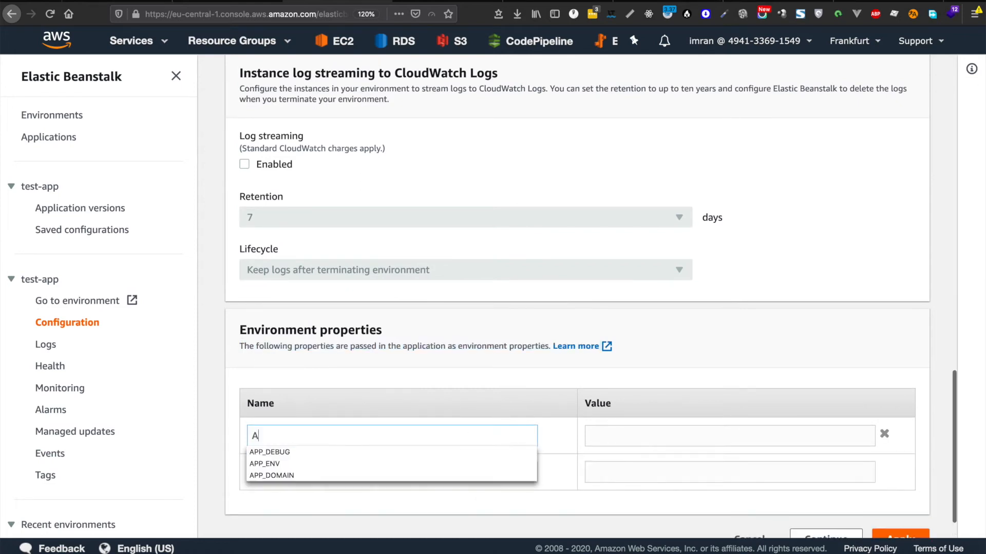
{"action": "type", "text": "PP_URL"}
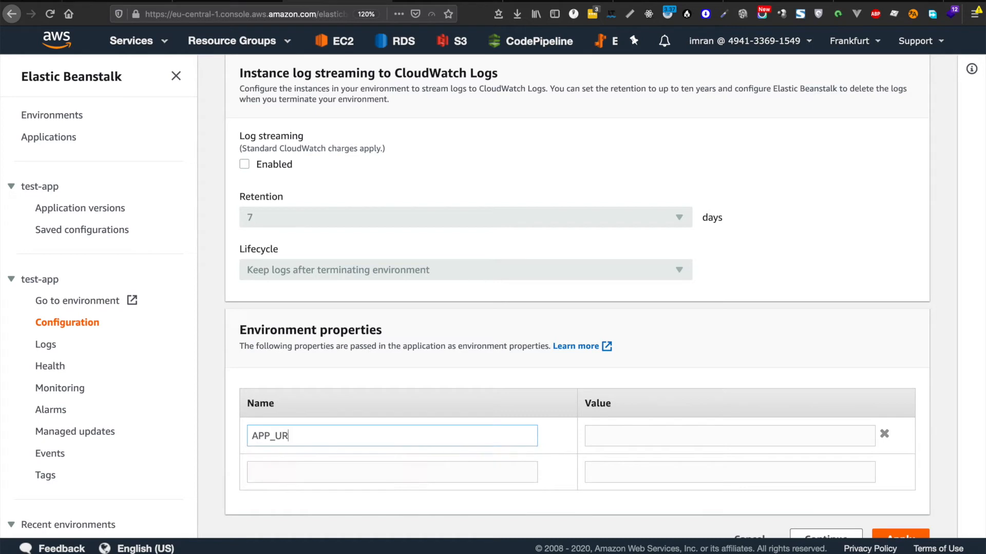
{"action": "left_click", "coordinate": [884, 433]}
{"action": "left_click", "coordinate": [749, 502]}
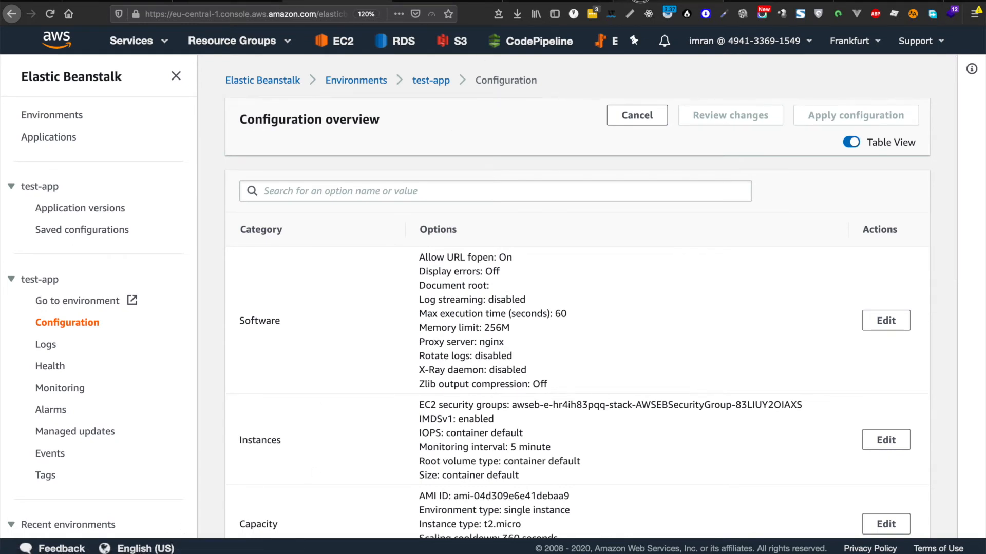
{"action": "key", "text": "ctrl+Tab"}
Step: Open .ebextensions/00_settings.config in the GitHub repository
{"action": "left_click", "coordinate": [373, 160]}
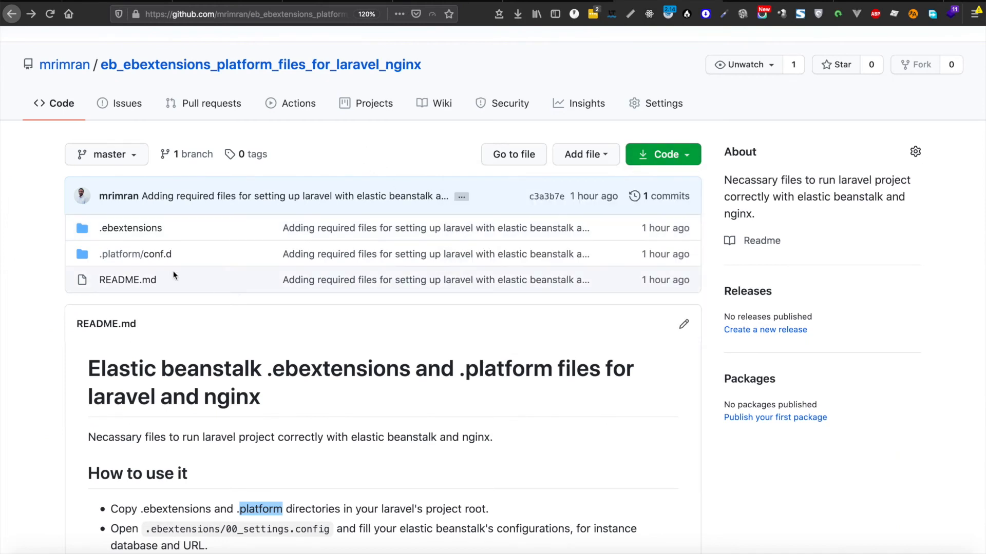
{"action": "left_click", "coordinate": [134, 229]}
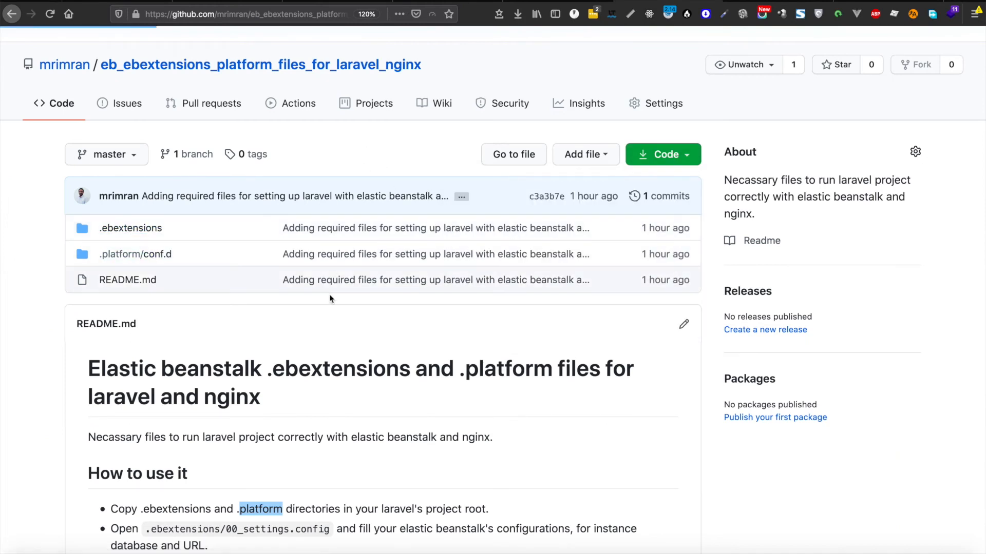
{"action": "scroll", "coordinate": [181, 288], "scroll_direction": "down", "scroll_amount": 3}
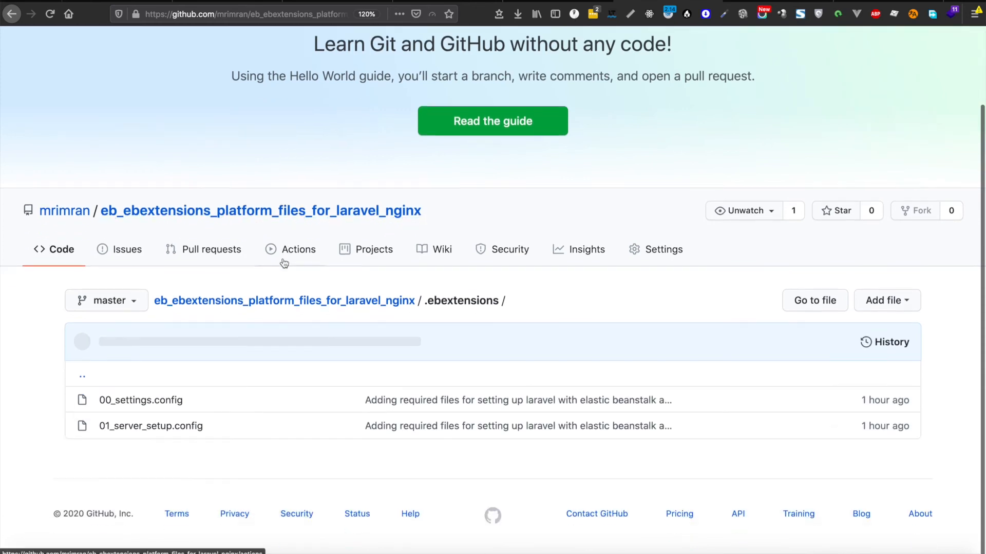
{"action": "left_click", "coordinate": [159, 406]}
{"action": "scroll", "coordinate": [500, 294], "scroll_direction": "down", "scroll_amount": 6}
{"action": "scroll", "coordinate": [500, 294], "scroll_direction": "up", "scroll_amount": 2}
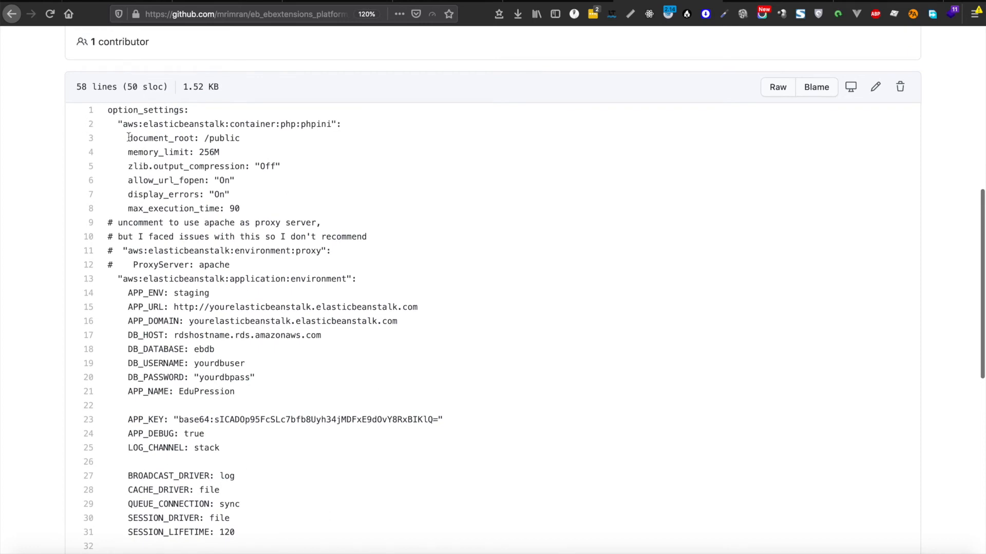
Step: Read through the file's database settings, highlighting DB_HOST on line 17
{"action": "left_click_drag", "start_coordinate": [129, 138], "coordinate": [313, 374]}
{"action": "left_click", "coordinate": [313, 375]}
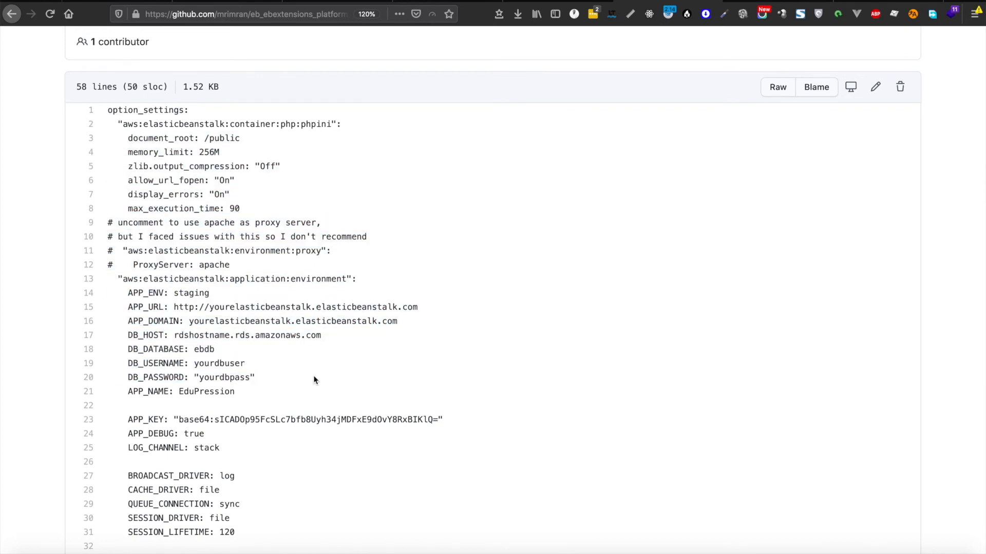
{"action": "scroll", "coordinate": [313, 375], "scroll_direction": "down", "scroll_amount": 3}
{"action": "scroll", "coordinate": [444, 323], "scroll_direction": "up", "scroll_amount": 6}
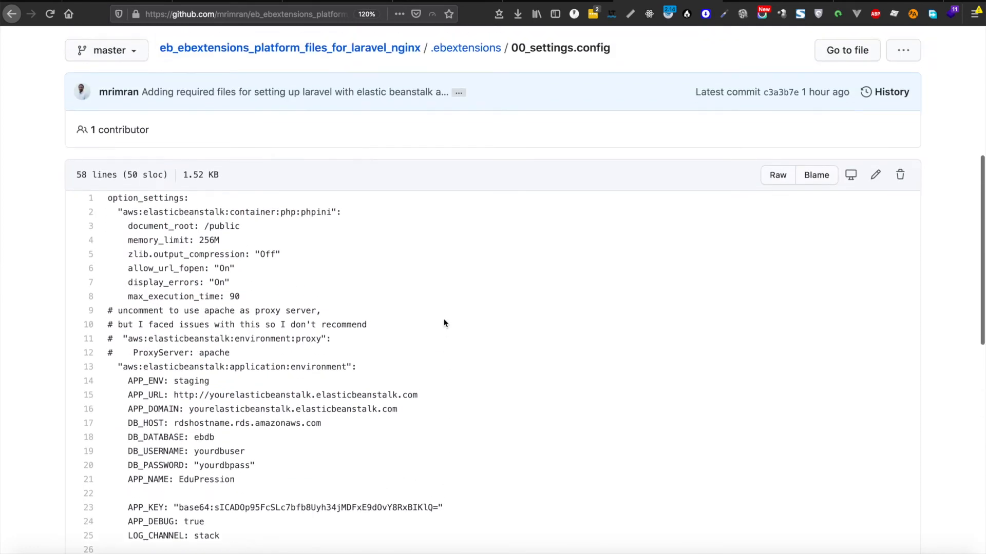
{"action": "scroll", "coordinate": [445, 324], "scroll_direction": "down", "scroll_amount": 1}
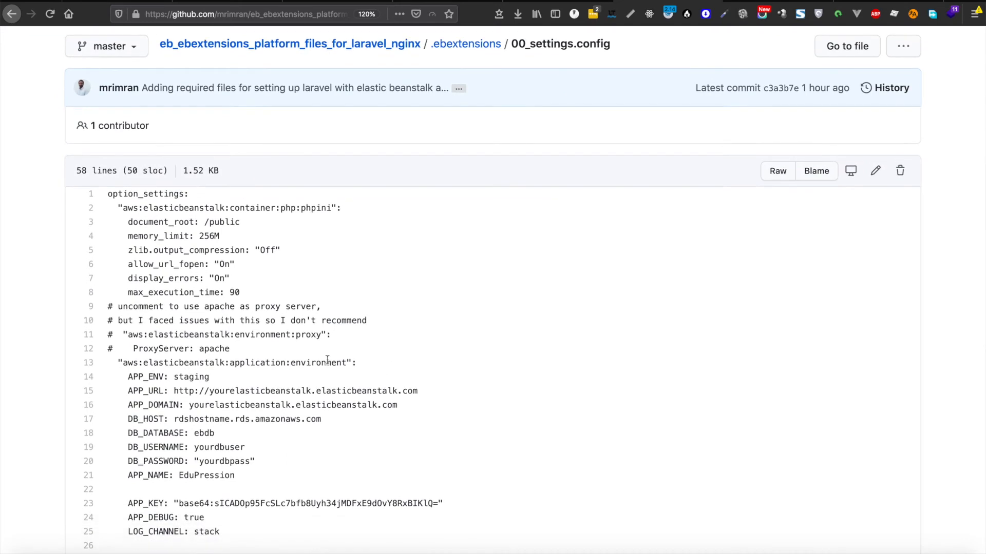
{"action": "scroll", "coordinate": [283, 399], "scroll_direction": "down", "scroll_amount": 4}
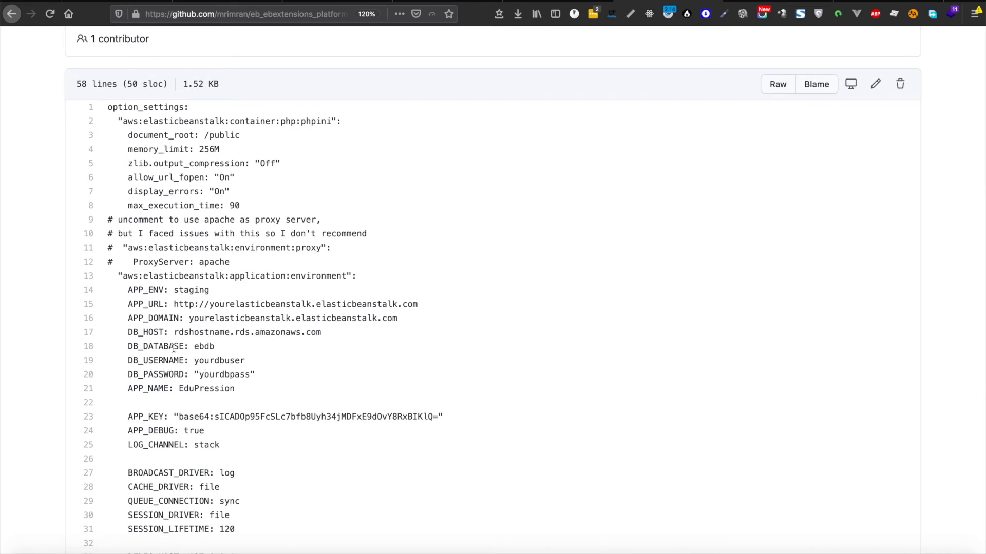
{"action": "left_click_drag", "start_coordinate": [165, 335], "coordinate": [170, 335]}
{"action": "scroll", "coordinate": [355, 270], "scroll_direction": "down", "scroll_amount": 5}
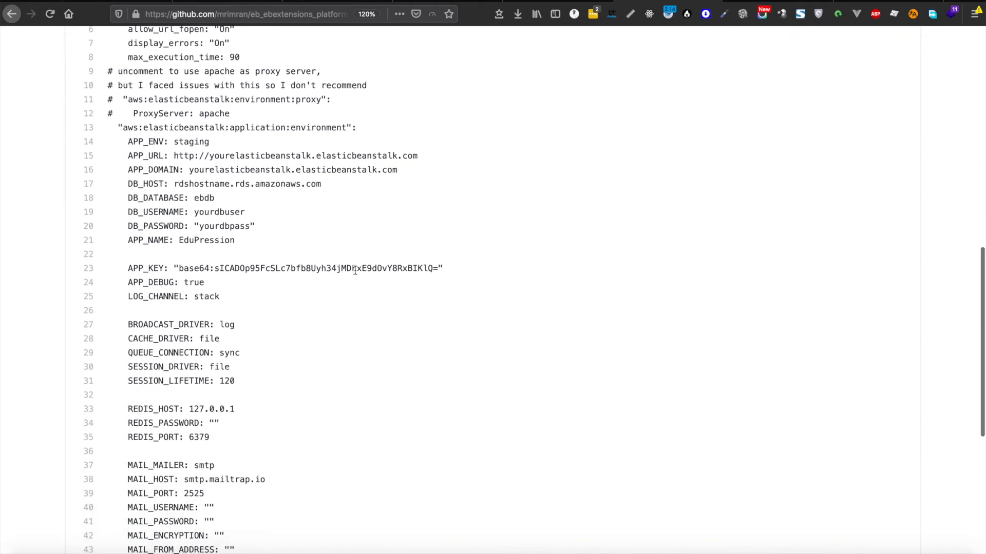
Step: Inspect the APP_KEY value on line 23 and scroll through the rest of the file
{"action": "left_click_drag", "start_coordinate": [440, 267], "coordinate": [174, 262]}
{"action": "double_click", "coordinate": [277, 266]}
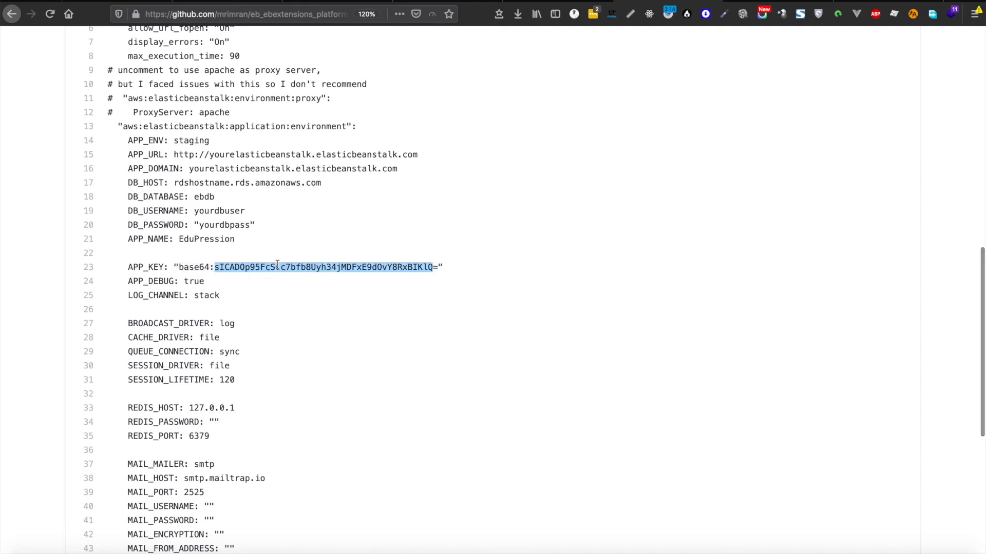
{"action": "left_click", "coordinate": [180, 255]}
{"action": "scroll", "coordinate": [307, 242], "scroll_direction": "down", "scroll_amount": 1}
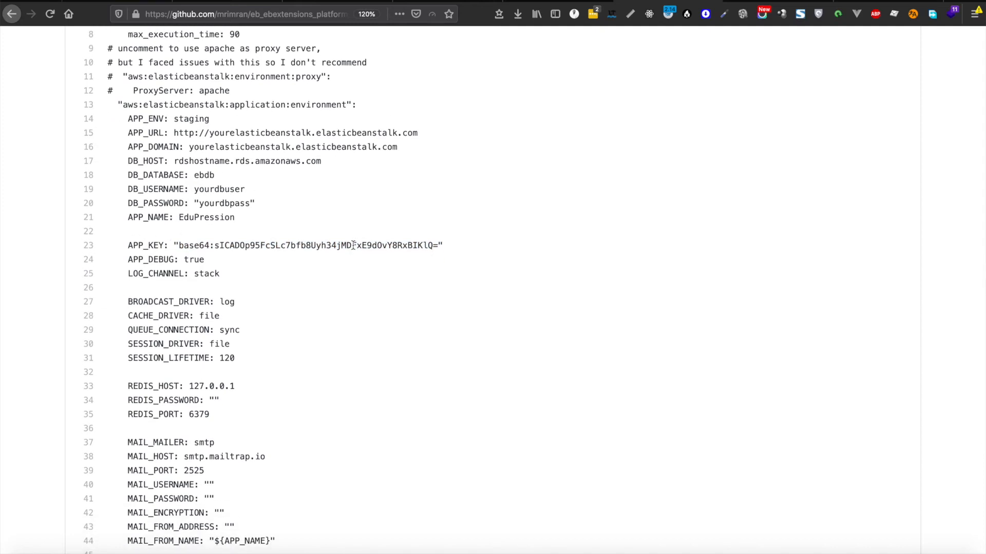
{"action": "scroll", "coordinate": [232, 227], "scroll_direction": "down", "scroll_amount": 1}
{"action": "left_click_drag", "start_coordinate": [132, 210], "coordinate": [486, 207]}
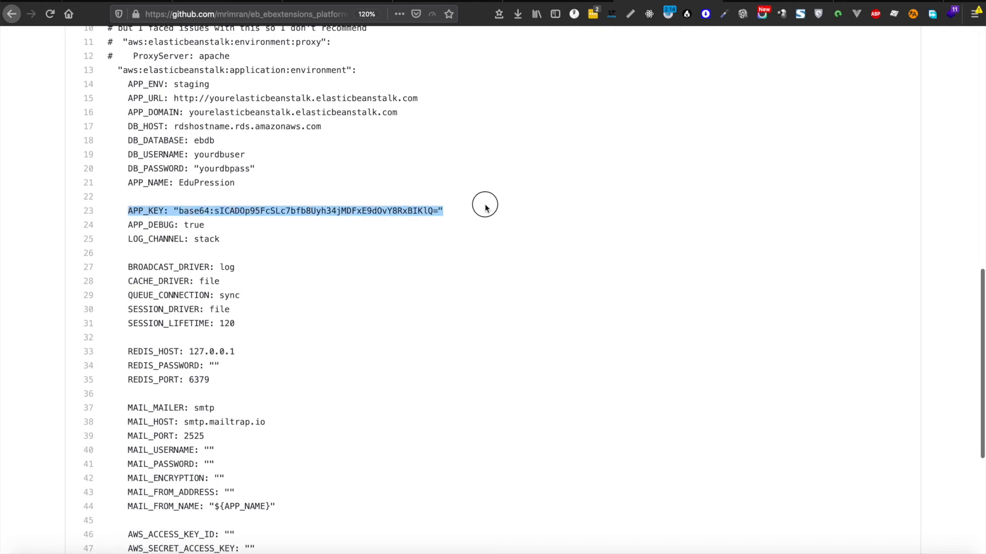
{"action": "left_click", "coordinate": [437, 210]}
{"action": "scroll", "coordinate": [396, 215], "scroll_direction": "down", "scroll_amount": 2}
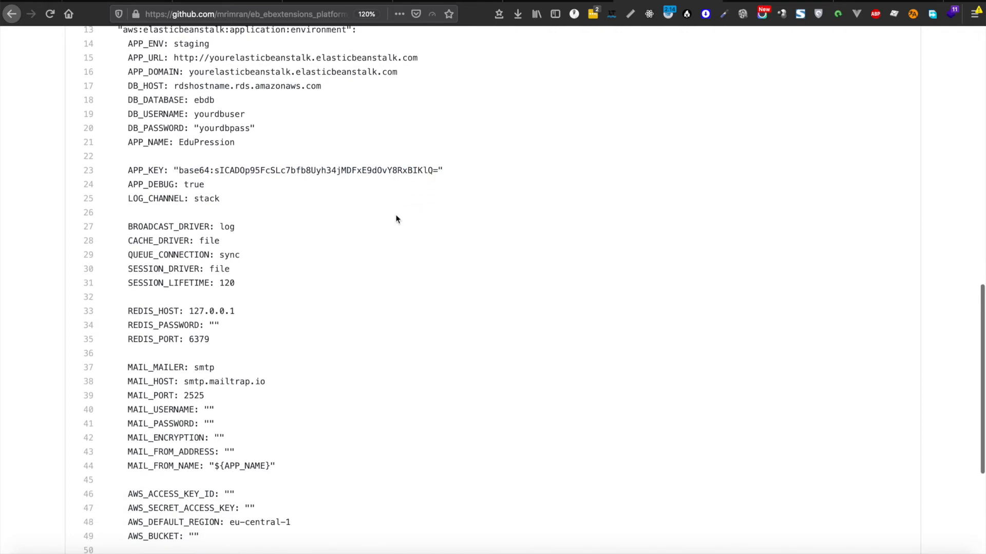
{"action": "scroll", "coordinate": [395, 219], "scroll_direction": "down", "scroll_amount": 1}
{"action": "scroll", "coordinate": [395, 216], "scroll_direction": "down", "scroll_amount": 3}
{"action": "scroll", "coordinate": [396, 216], "scroll_direction": "up", "scroll_amount": 6}
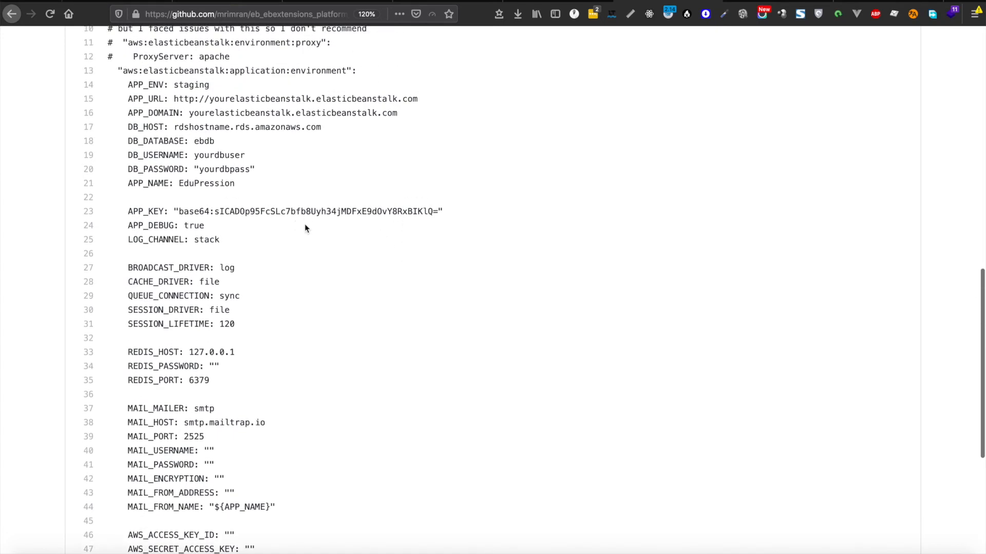
{"action": "scroll", "coordinate": [305, 226], "scroll_direction": "down", "scroll_amount": 6}
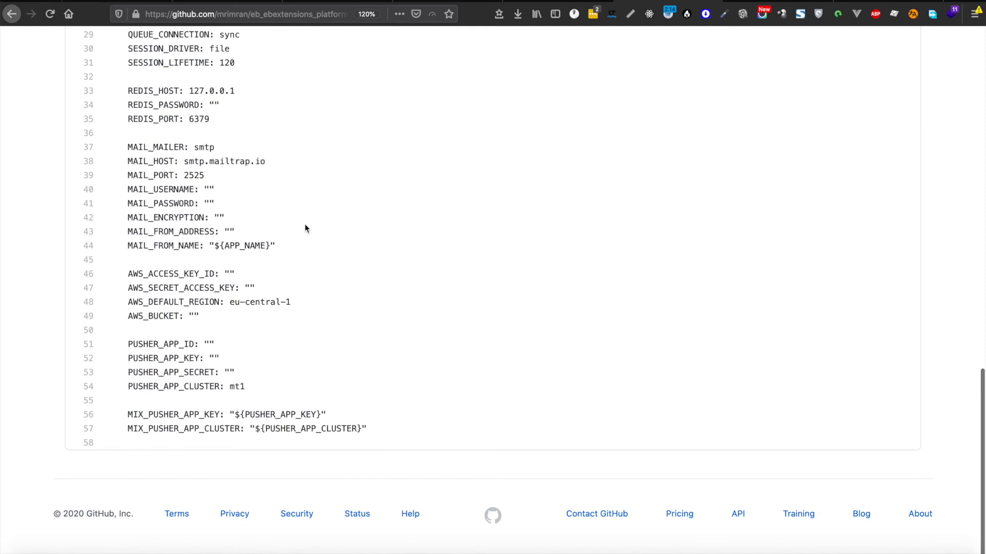
{"action": "scroll", "coordinate": [305, 227], "scroll_direction": "up", "scroll_amount": 8}
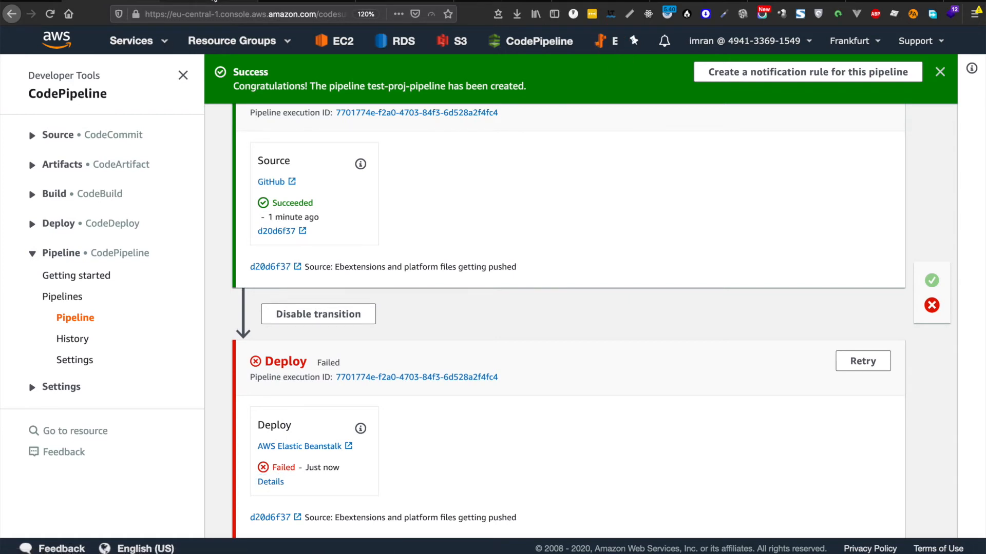
Step: Take the code editor out of full screen, enlarge its window and zoom out its interface
{"action": "left_click", "coordinate": [215, 2]}
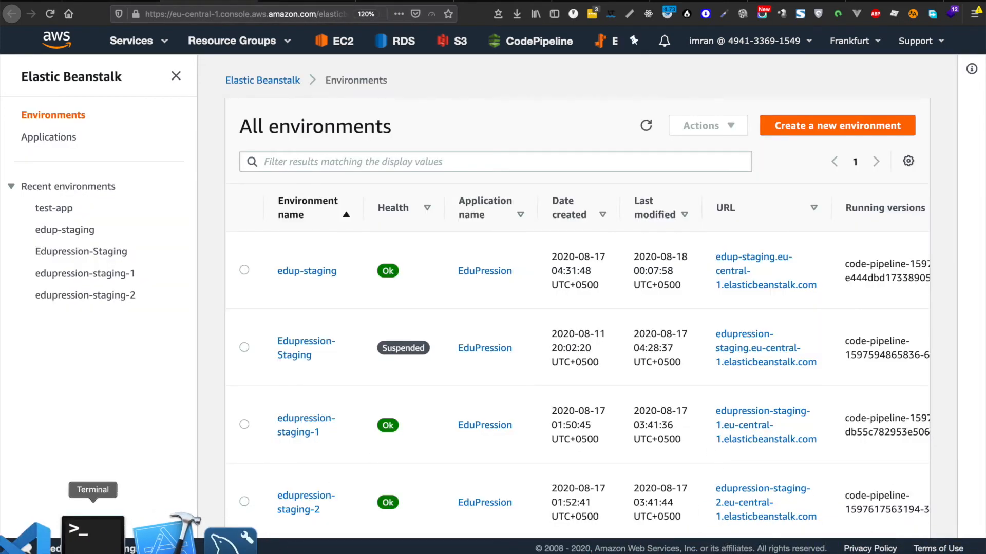
{"action": "left_click", "coordinate": [57, 534]}
{"action": "key", "text": "ctrl+super+f"}
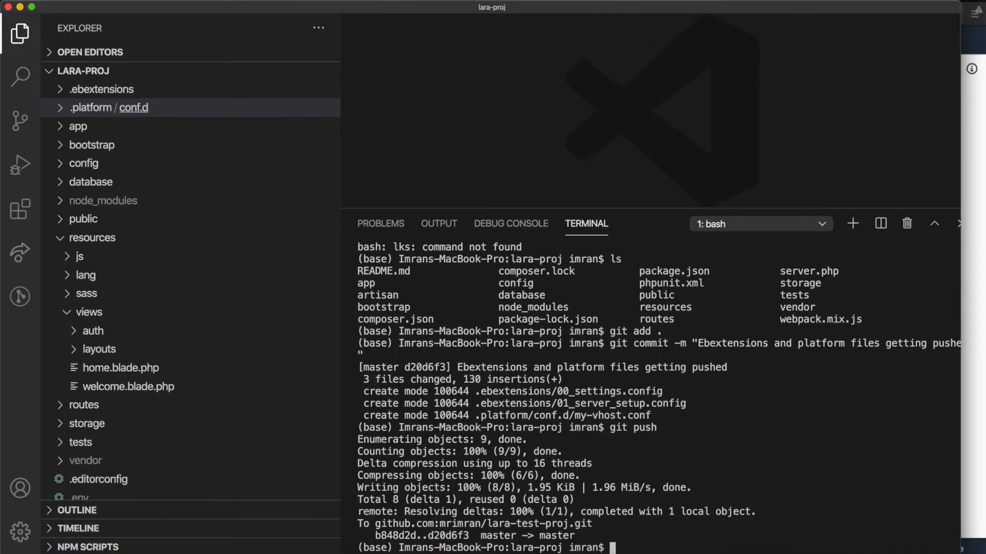
{"action": "left_click_drag", "start_coordinate": [352, 427], "coordinate": [625, 86]}
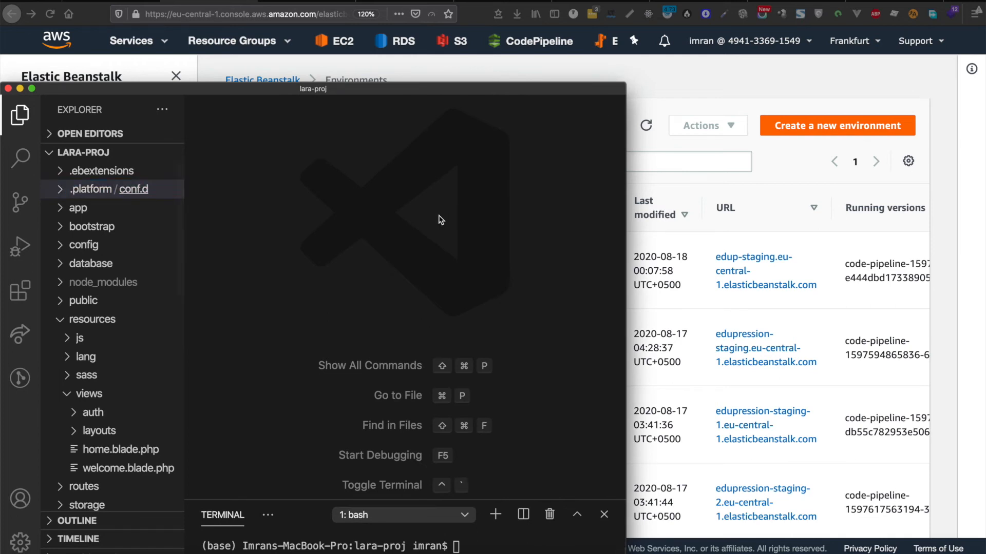
{"action": "key", "text": "super+minus"}
{"action": "key", "text": "super+minus"}
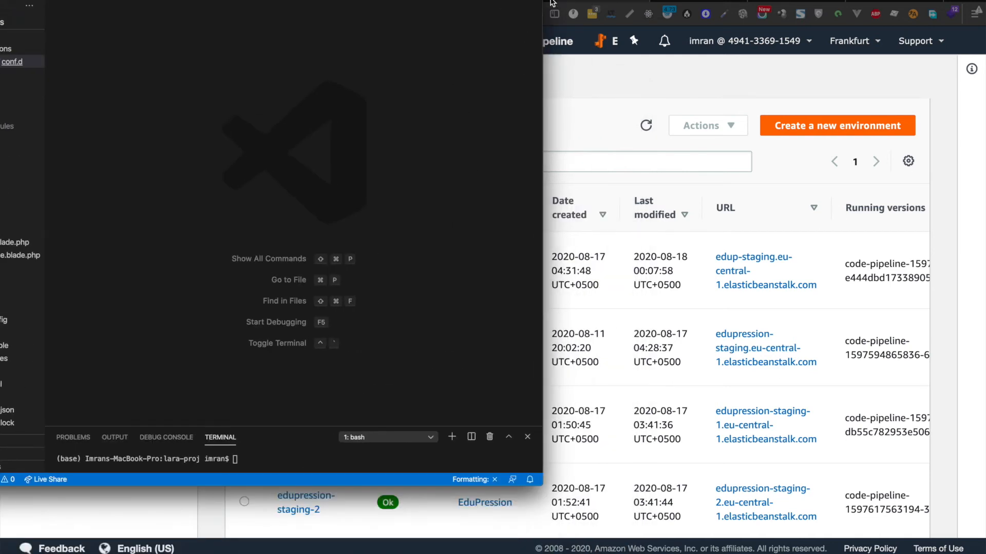
{"action": "key", "text": "super+b"}
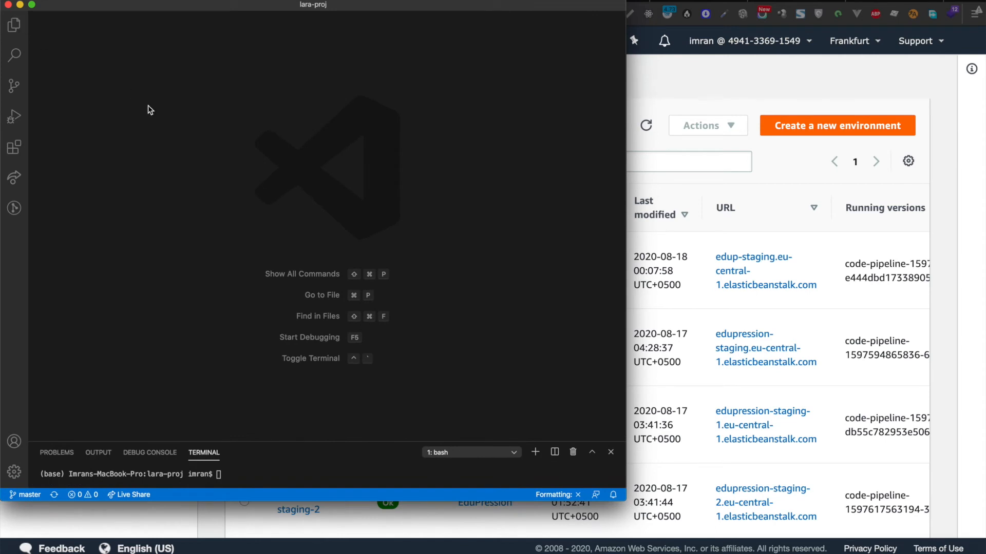
Step: Open the local .ebextensions/00_settings.config and tile the Beanstalk environments page beside the editor
{"action": "left_click", "coordinate": [20, 30]}
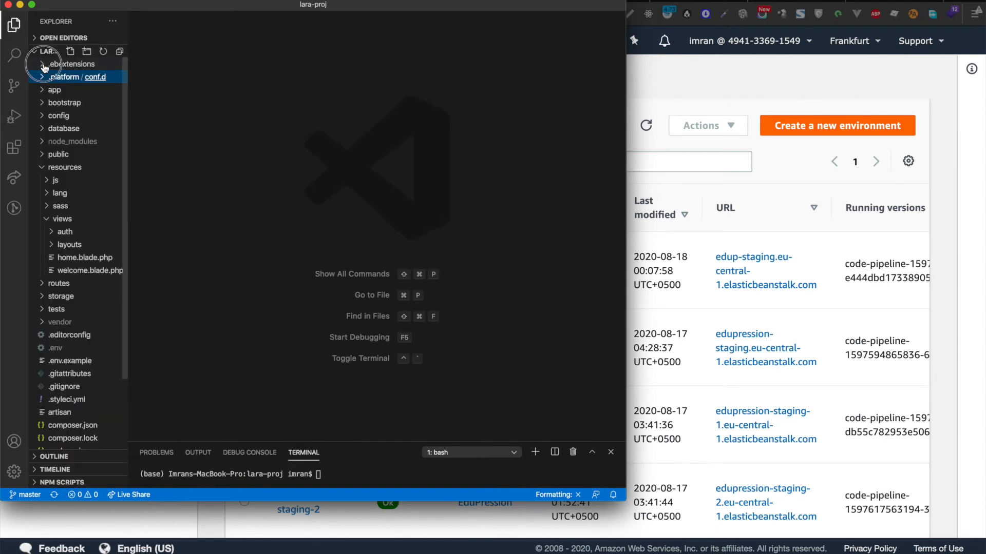
{"action": "left_click", "coordinate": [65, 63]}
{"action": "left_click", "coordinate": [79, 77]}
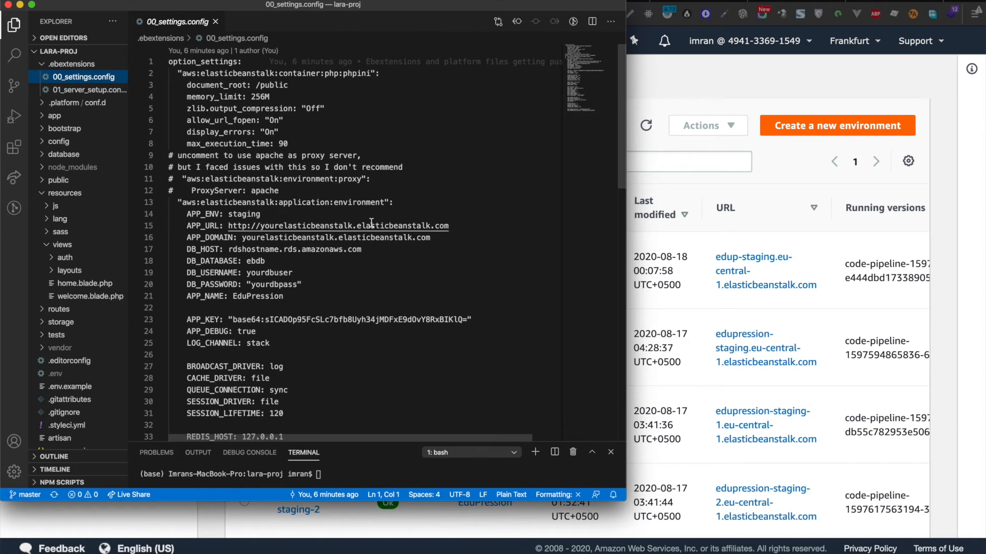
{"action": "left_click", "coordinate": [707, 94]}
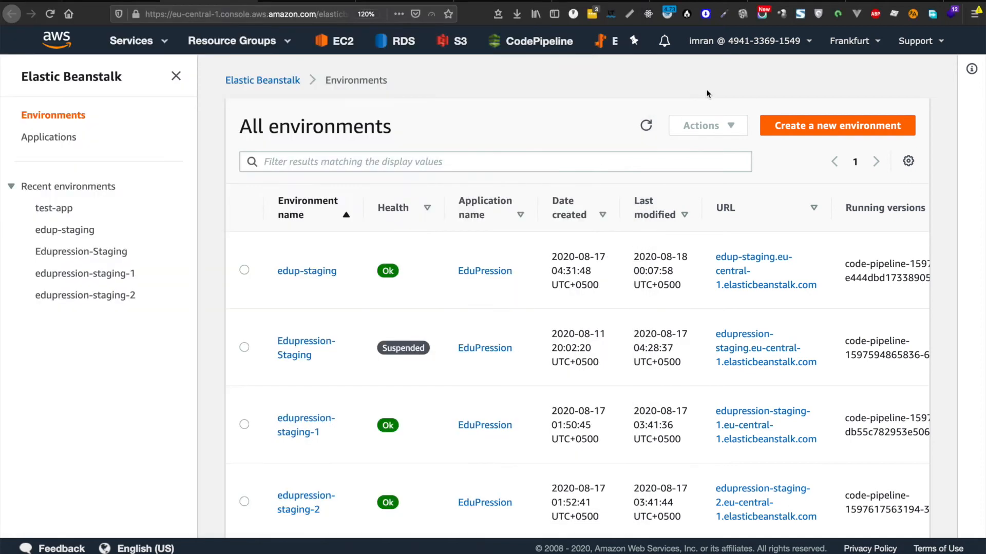
{"action": "key", "text": "ctrl+alt+Right"}
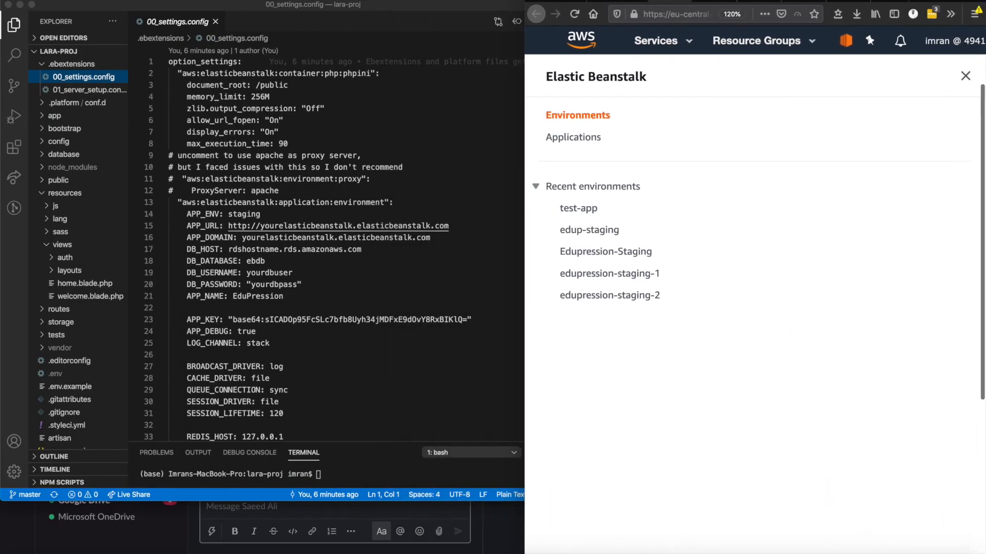
Step: Move and enlarge the code editor window to show more of the config file
{"action": "left_click", "coordinate": [453, 7]}
{"action": "left_click_drag", "start_coordinate": [427, 7], "coordinate": [333, 0]}
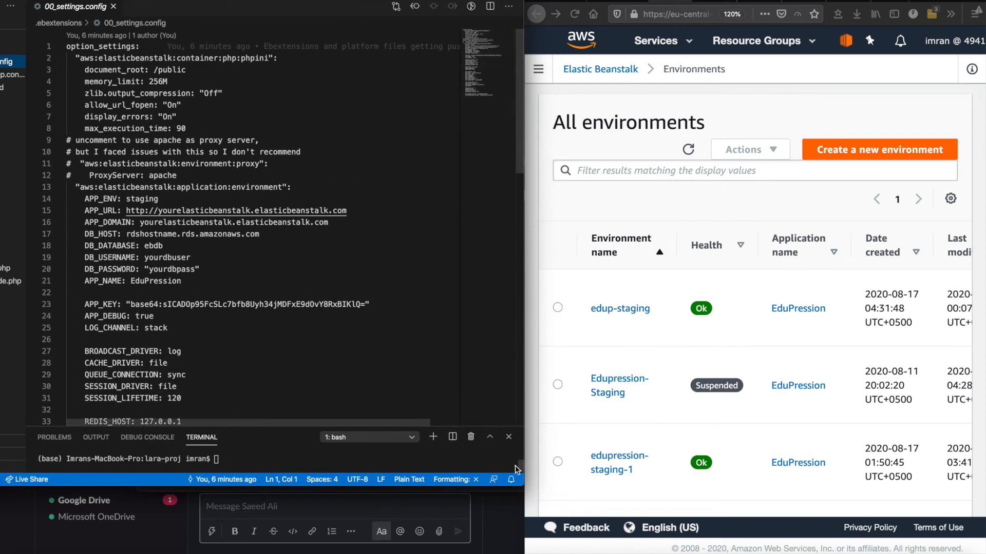
{"action": "left_click_drag", "start_coordinate": [523, 486], "coordinate": [519, 553]}
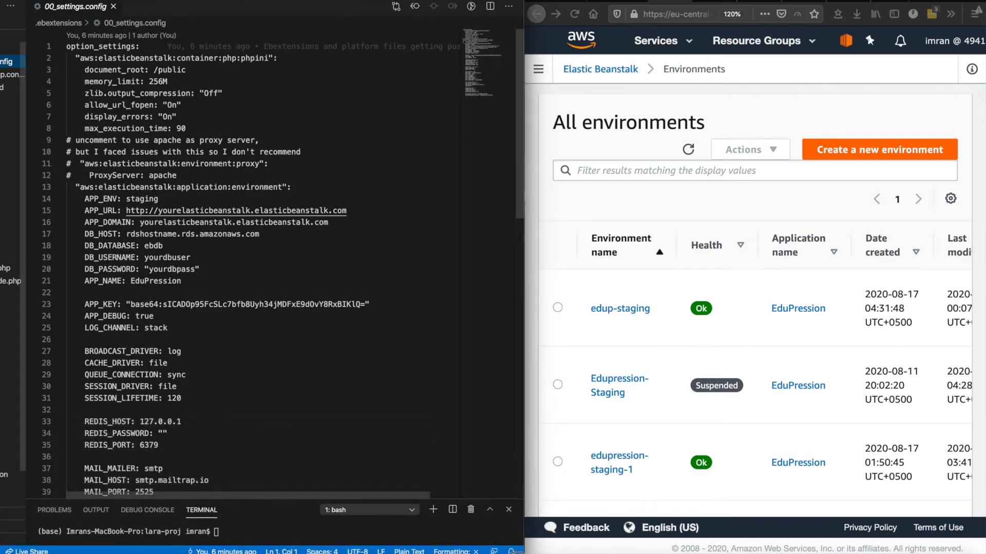
{"action": "scroll", "coordinate": [669, 321], "scroll_direction": "down", "scroll_amount": 3}
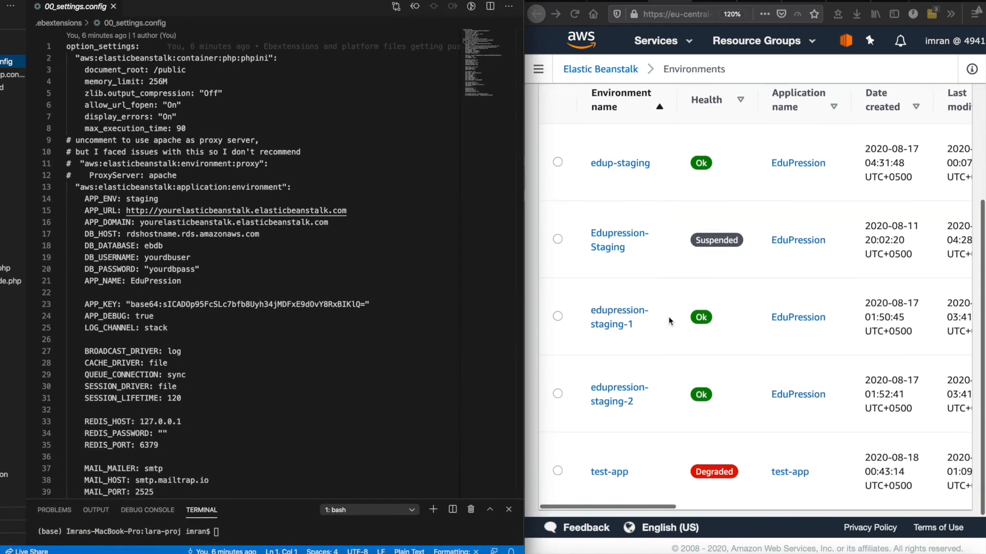
Step: Open test-app's Configuration and select the RDS database endpoint address
{"action": "left_click", "coordinate": [598, 473]}
{"action": "left_click", "coordinate": [598, 473]}
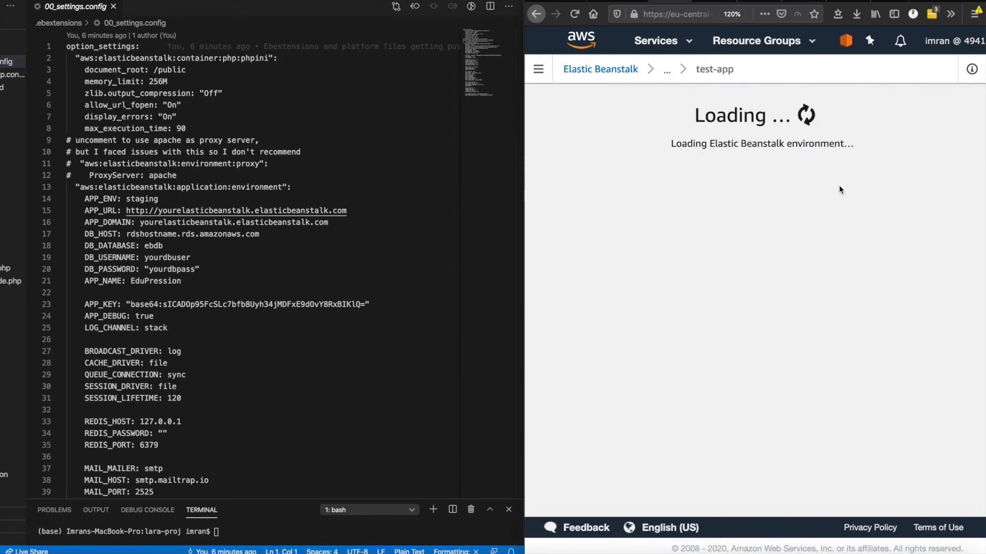
{"action": "scroll", "coordinate": [823, 228], "scroll_direction": "down", "scroll_amount": 10}
{"action": "left_click", "coordinate": [537, 70]}
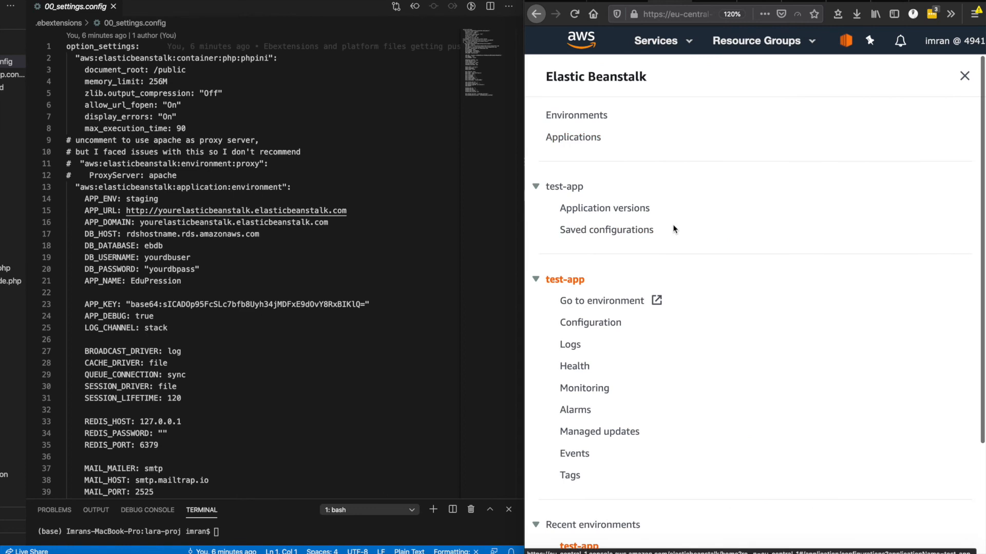
{"action": "scroll", "coordinate": [672, 229], "scroll_direction": "down", "scroll_amount": 5}
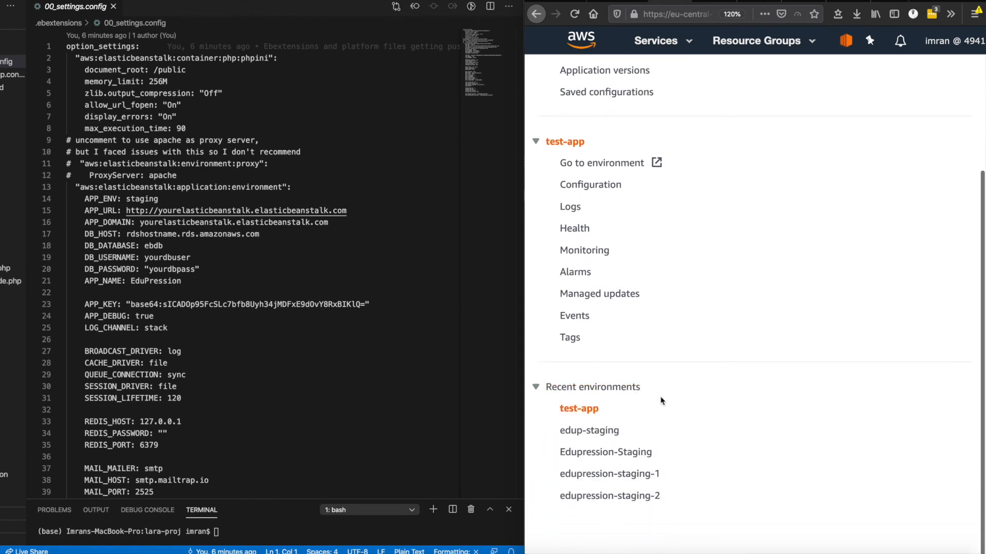
{"action": "scroll", "coordinate": [702, 389], "scroll_direction": "up", "scroll_amount": 5}
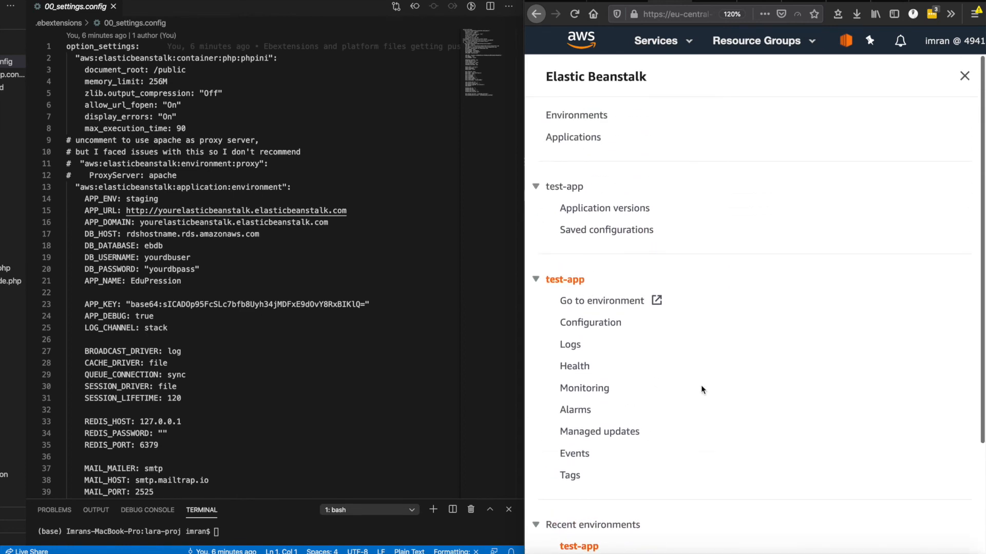
{"action": "left_click", "coordinate": [609, 329]}
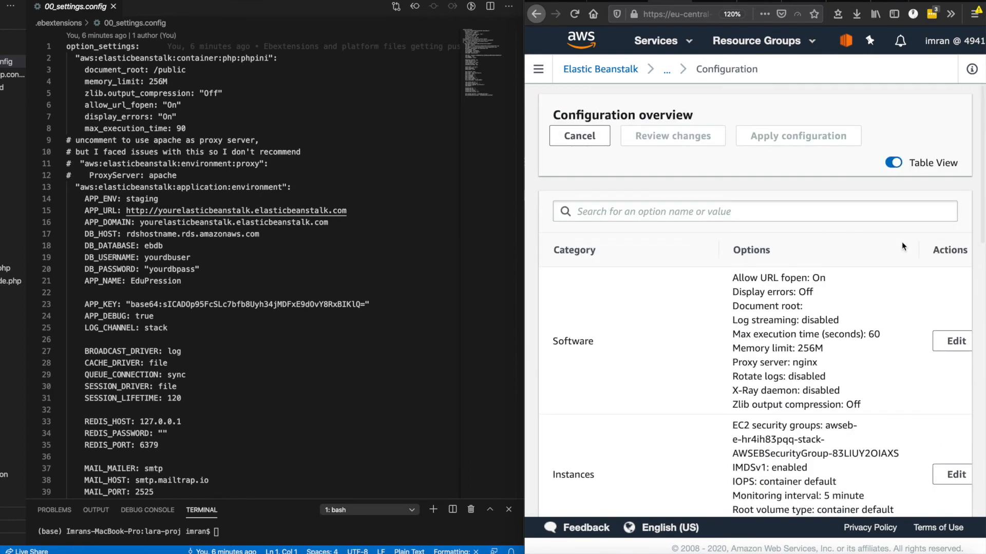
{"action": "scroll", "coordinate": [901, 244], "scroll_direction": "down", "scroll_amount": 5}
{"action": "scroll", "coordinate": [901, 241], "scroll_direction": "down", "scroll_amount": 8}
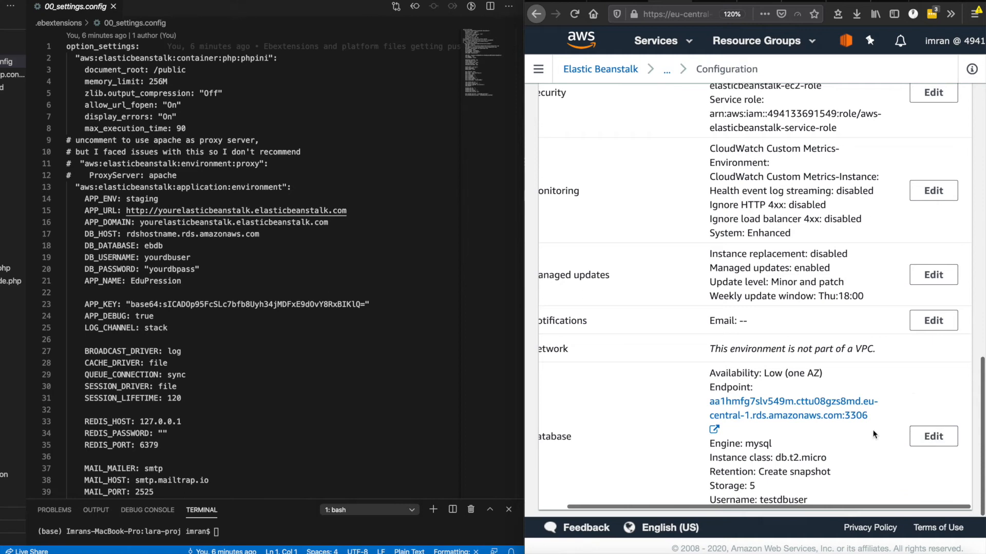
{"action": "left_click_drag", "start_coordinate": [708, 403], "coordinate": [842, 421]}
{"action": "key", "text": "super+c"}
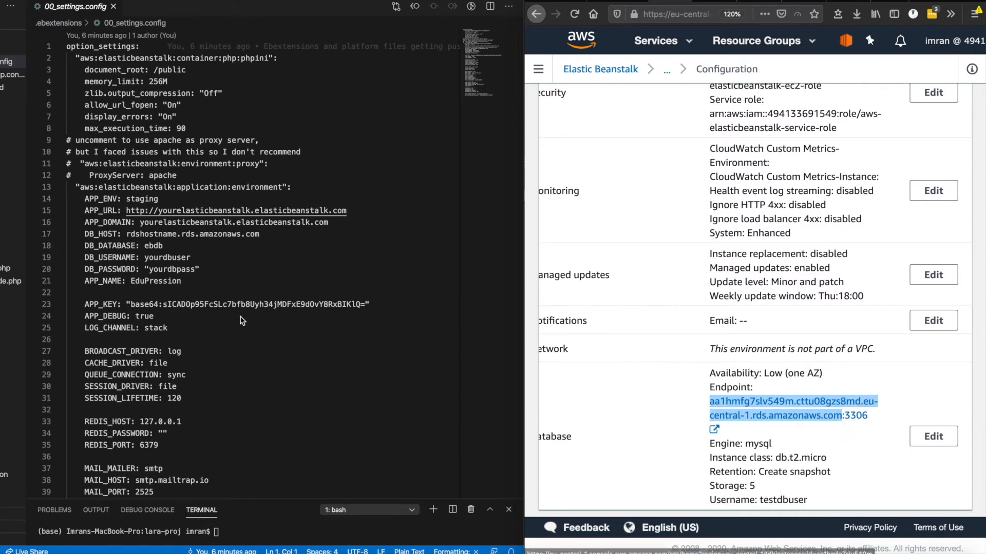
Step: Paste the RDS endpoint as DB_HOST on line 17 and save
{"action": "left_click", "coordinate": [246, 257]}
{"action": "left_click_drag", "start_coordinate": [128, 234], "coordinate": [263, 235]}
{"action": "key", "text": "super+v"}
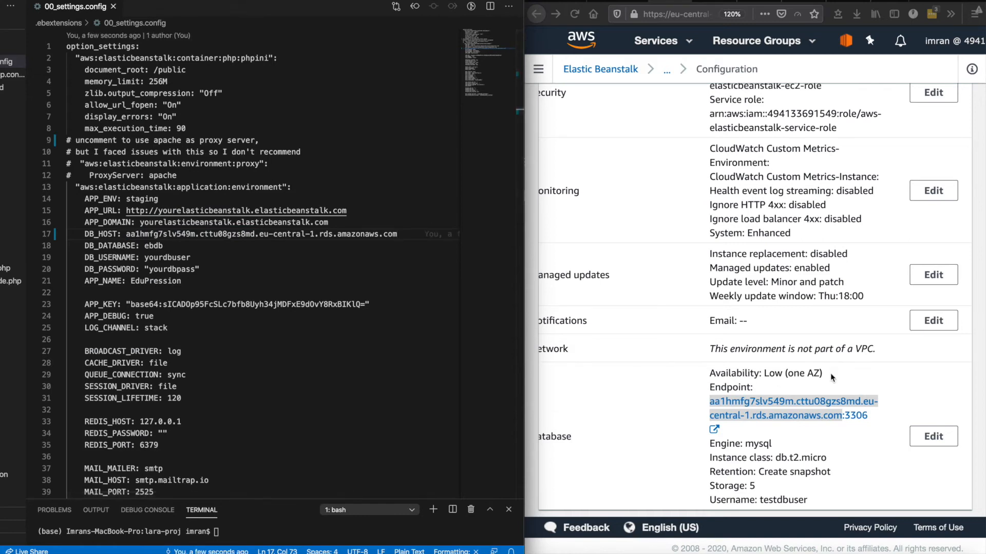
{"action": "key", "text": "super+s"}
Step: Copy testdbuser from the AWS configuration page and set it as DB_USERNAME
{"action": "left_click", "coordinate": [790, 502]}
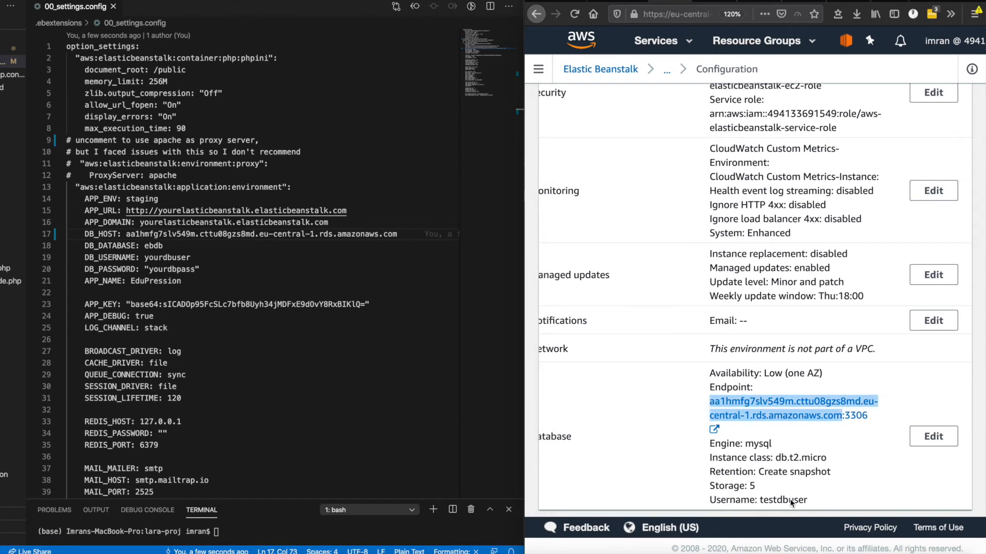
{"action": "double_click", "coordinate": [791, 501]}
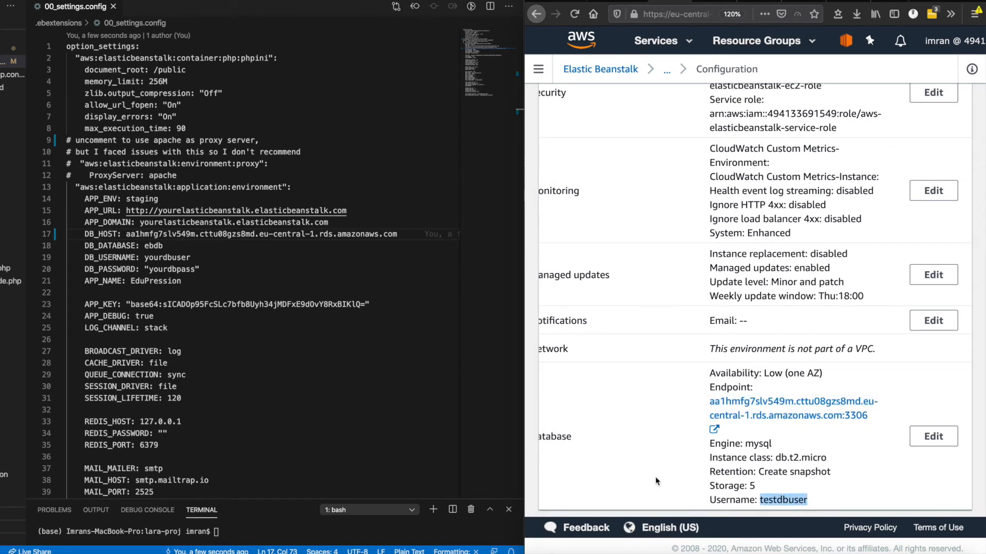
{"action": "key", "text": "super+c"}
{"action": "left_click", "coordinate": [170, 255]}
{"action": "double_click", "coordinate": [170, 255]}
{"action": "key", "text": "super+v"}
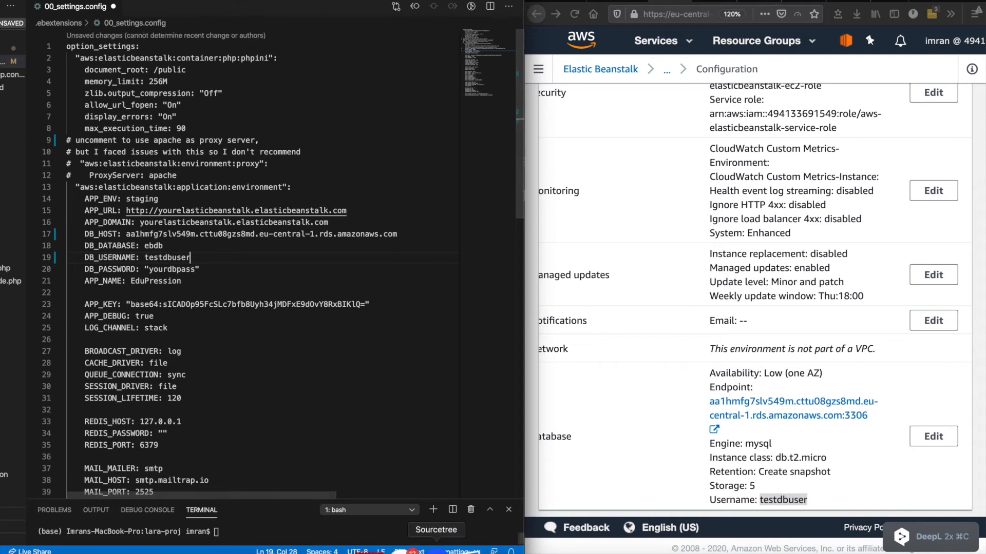
Step: Copy the database password from the notes into DB_PASSWORD and save the file
{"action": "left_click", "coordinate": [509, 547]}
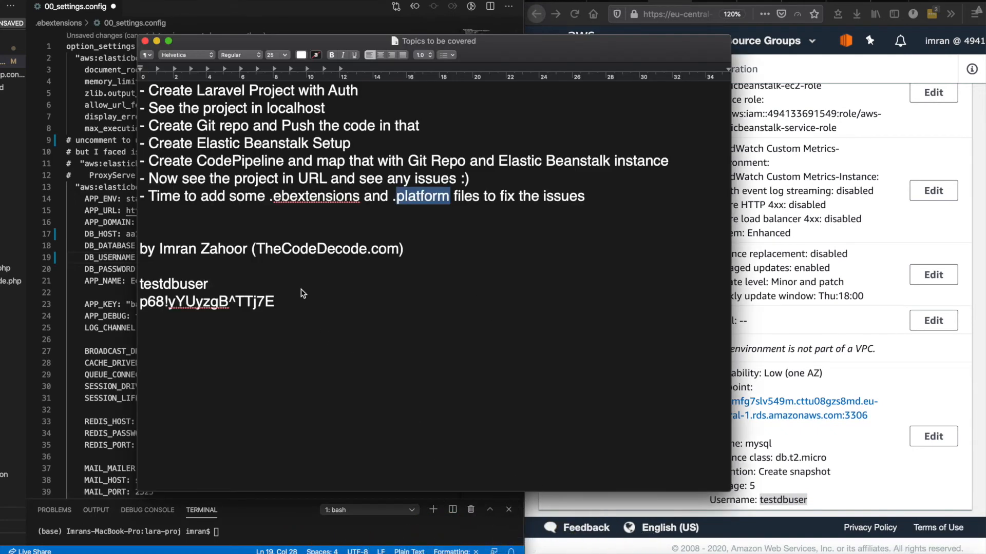
{"action": "left_click_drag", "start_coordinate": [282, 305], "coordinate": [142, 305]}
{"action": "key", "text": "super+c"}
{"action": "key", "text": "super+Tab"}
{"action": "double_click", "coordinate": [177, 270]}
{"action": "key", "text": "super+v"}
{"action": "key", "text": "super+s"}
{"action": "scroll", "coordinate": [304, 264], "scroll_direction": "down", "scroll_amount": 1}
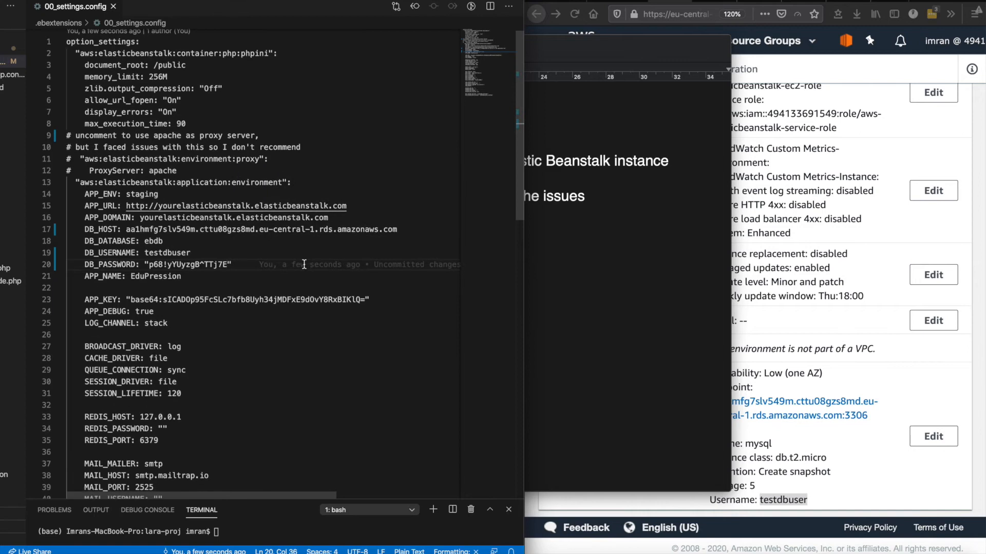
{"action": "left_click", "coordinate": [778, 294]}
{"action": "scroll", "coordinate": [794, 298], "scroll_direction": "up", "scroll_amount": 10}
{"action": "scroll", "coordinate": [793, 298], "scroll_direction": "up", "scroll_amount": 5}
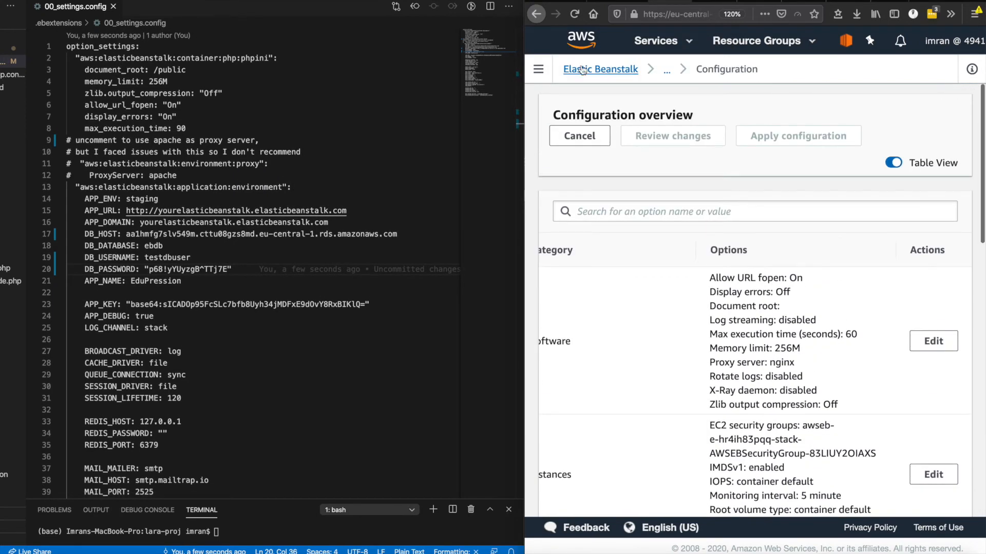
Step: Go to Applications > test-app and select the environment URL test-app.eu-central-1.elasticbeanstalk.com
{"action": "scroll", "coordinate": [833, 231], "scroll_direction": "down", "scroll_amount": 15}
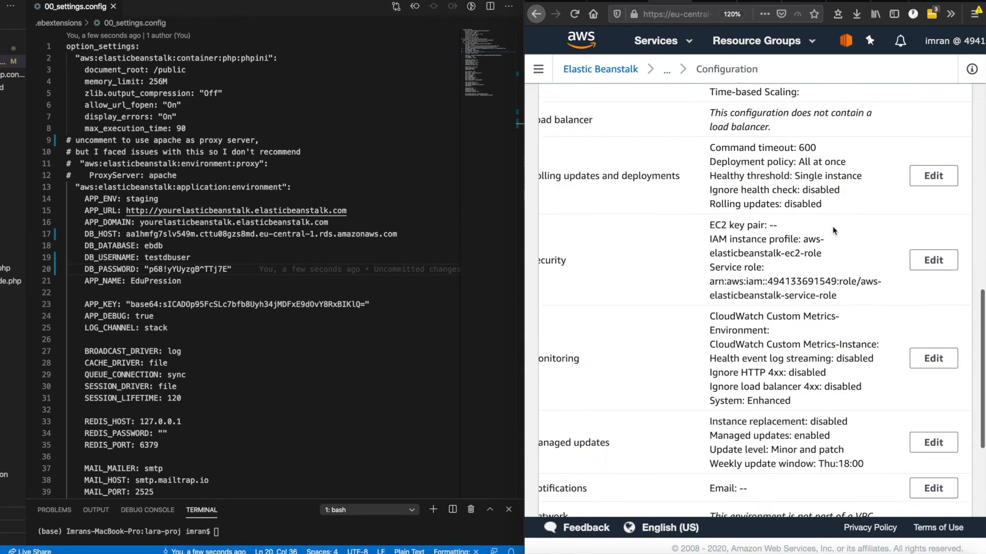
{"action": "scroll", "coordinate": [916, 337], "scroll_direction": "up", "scroll_amount": 15}
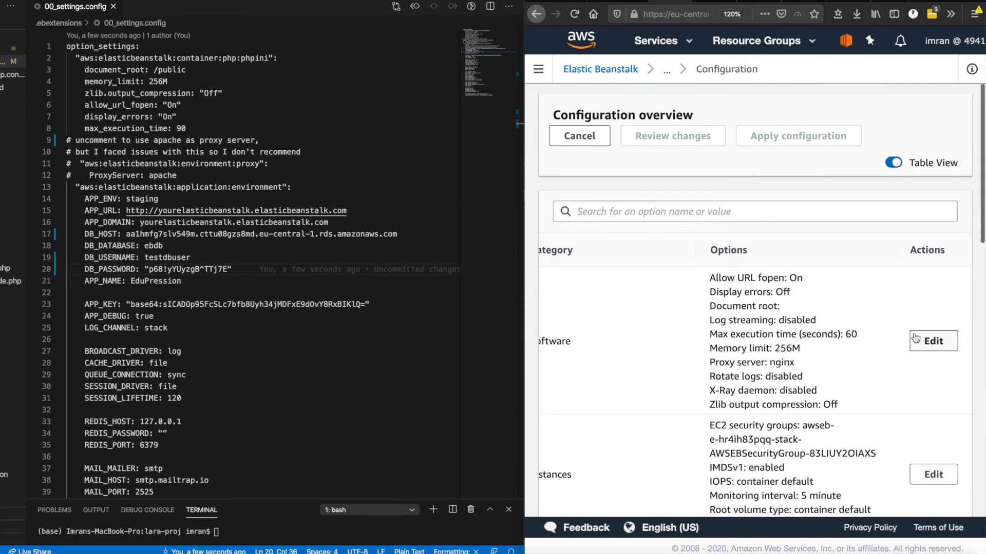
{"action": "key", "text": "ctrl+Right"}
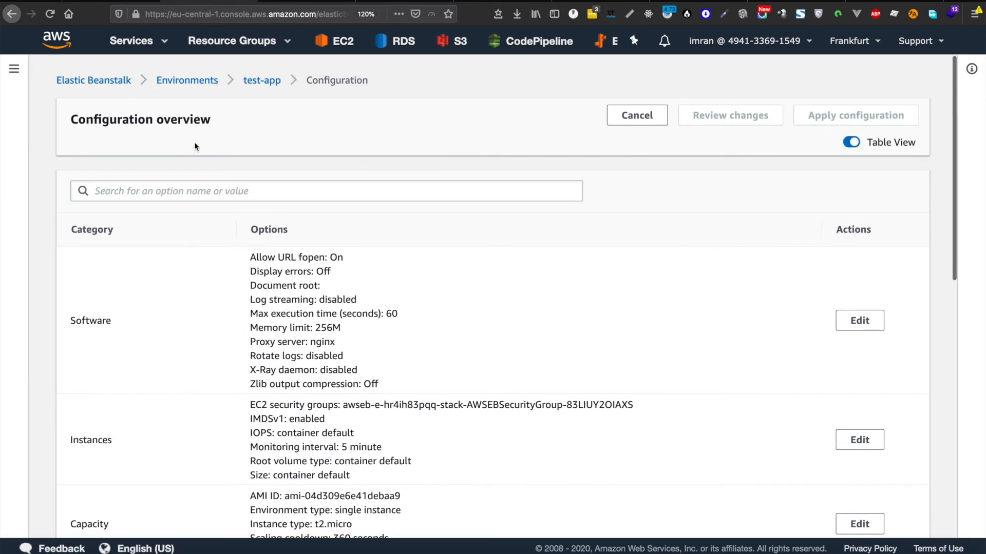
{"action": "scroll", "coordinate": [614, 334], "scroll_direction": "down", "scroll_amount": 15}
{"action": "scroll", "coordinate": [469, 240], "scroll_direction": "up", "scroll_amount": 15}
{"action": "left_click", "coordinate": [13, 68]}
{"action": "left_click", "coordinate": [50, 138]}
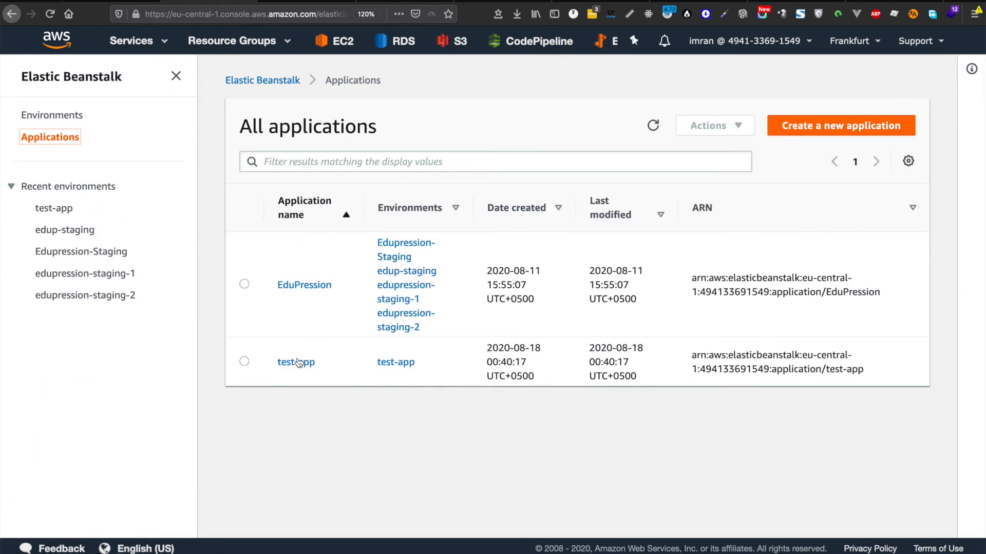
{"action": "left_click", "coordinate": [296, 362]}
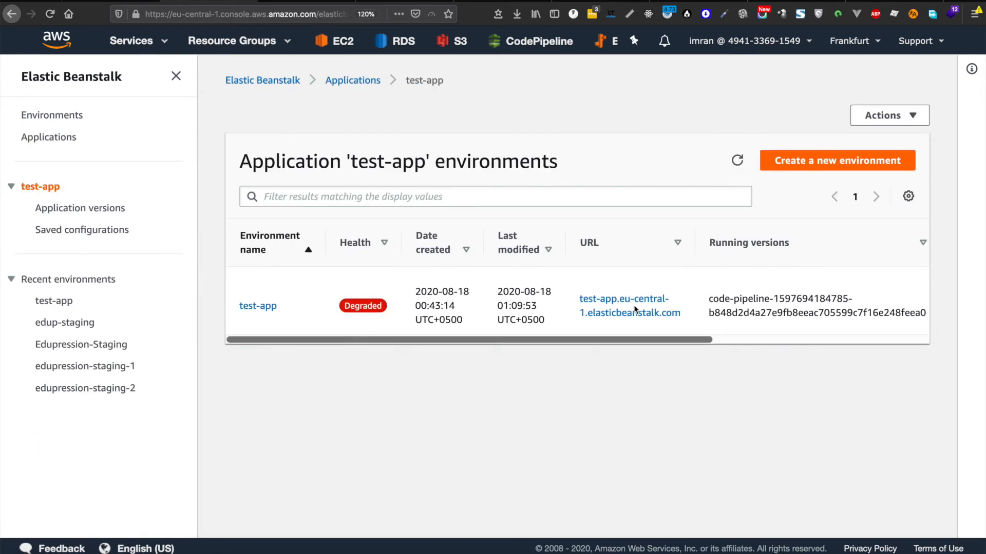
{"action": "left_click_drag", "start_coordinate": [688, 317], "coordinate": [583, 305]}
{"action": "key", "text": "super+c"}
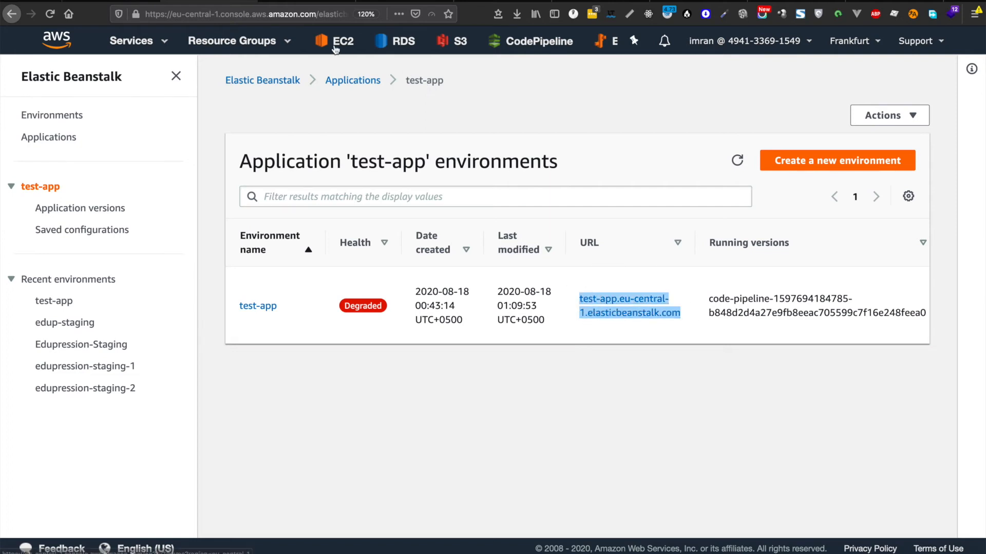
{"action": "key", "text": "super+Tab"}
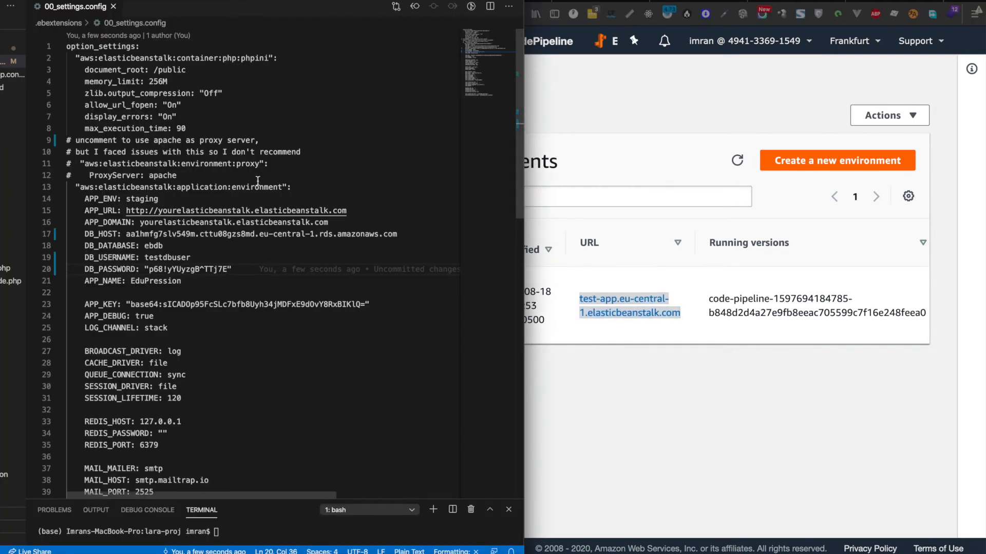
Step: Paste the environment URL into APP_URL and APP_DOMAIN and save the config
{"action": "left_click_drag", "start_coordinate": [349, 211], "coordinate": [160, 213]}
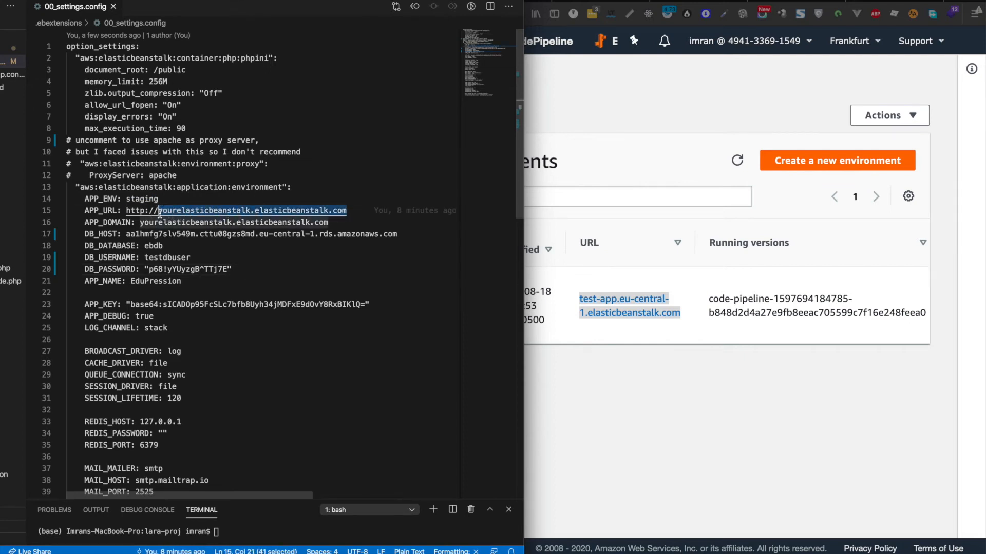
{"action": "key", "text": "super+v"}
{"action": "left_click_drag", "start_coordinate": [328, 222], "coordinate": [138, 222]}
{"action": "key", "text": "super+v"}
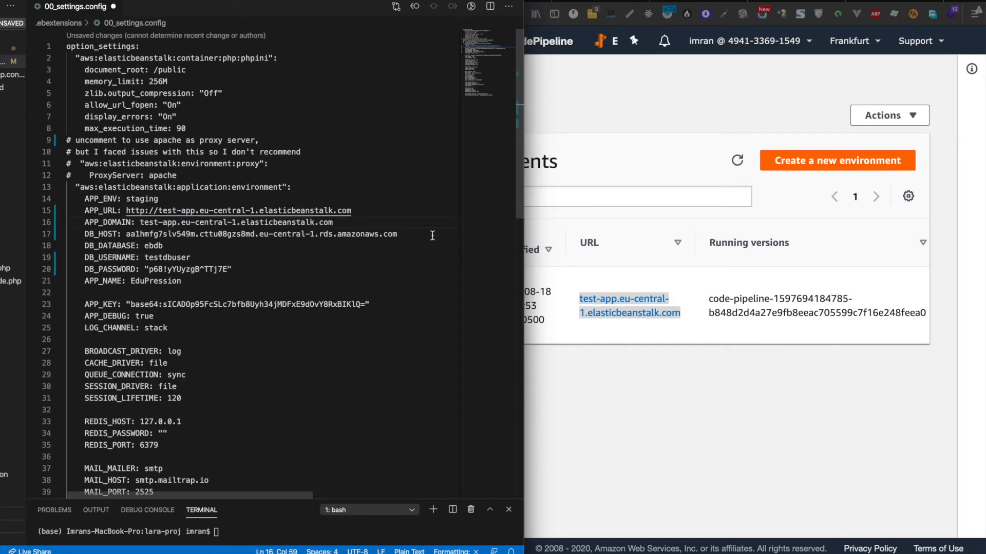
{"action": "key", "text": "super+s"}
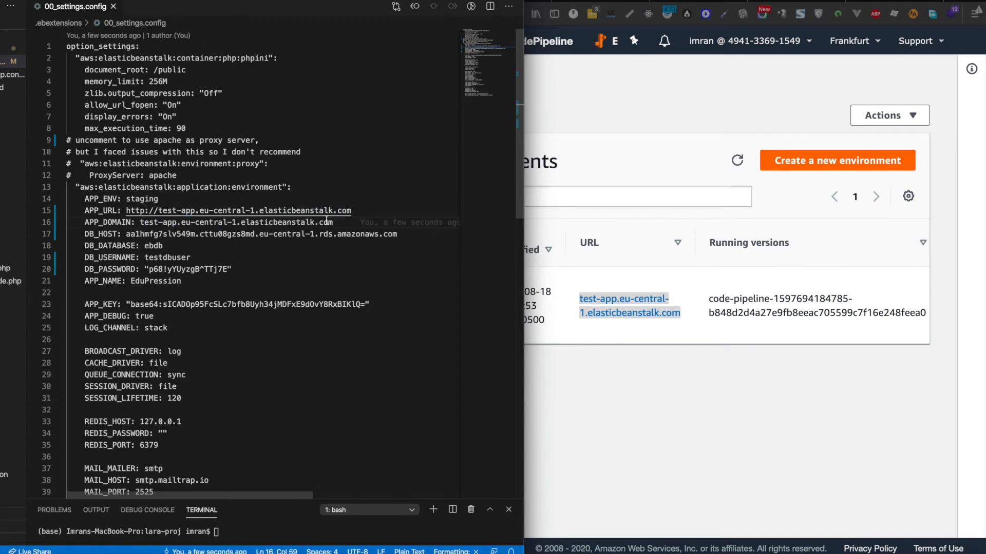
Step: Check the APP_ENV value staging and APP_DEBUG value true
{"action": "double_click", "coordinate": [143, 200]}
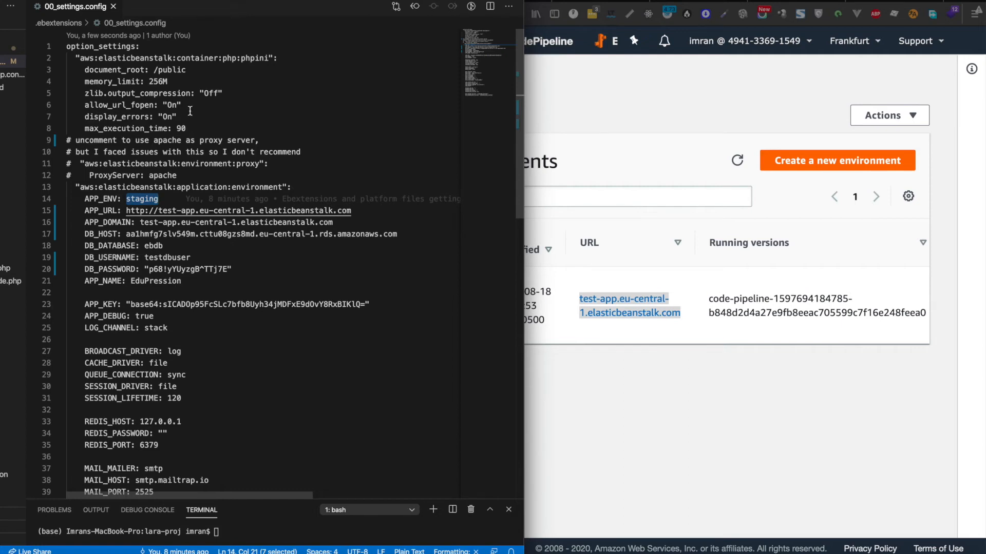
{"action": "scroll", "coordinate": [190, 111], "scroll_direction": "down", "scroll_amount": 3}
{"action": "double_click", "coordinate": [146, 259]}
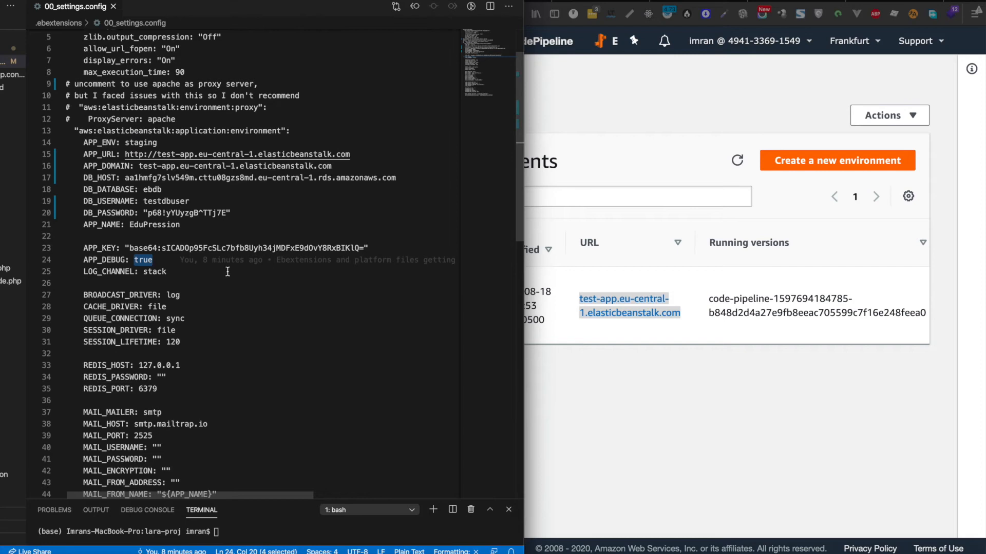
{"action": "scroll", "coordinate": [227, 271], "scroll_direction": "down", "scroll_amount": 2}
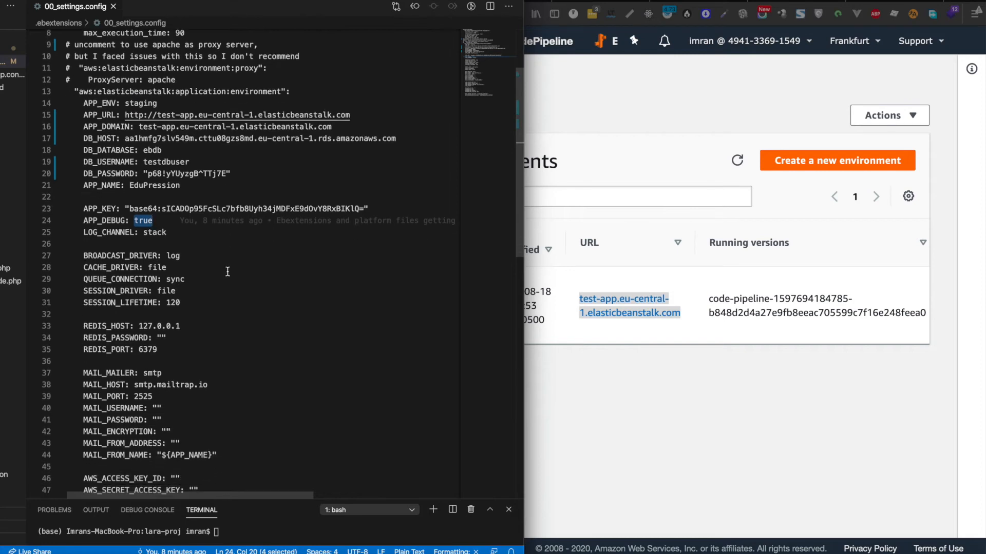
{"action": "scroll", "coordinate": [228, 272], "scroll_direction": "down", "scroll_amount": 4}
{"action": "scroll", "coordinate": [228, 272], "scroll_direction": "down", "scroll_amount": 3}
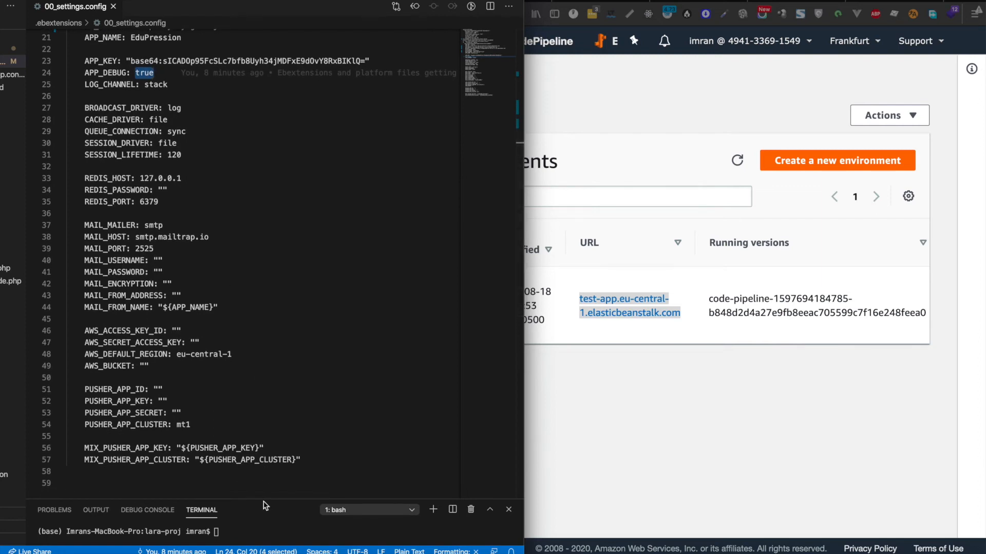
Step: Enlarge the terminal panel and run pwd to print the project path
{"action": "left_click_drag", "start_coordinate": [263, 500], "coordinate": [259, 355]}
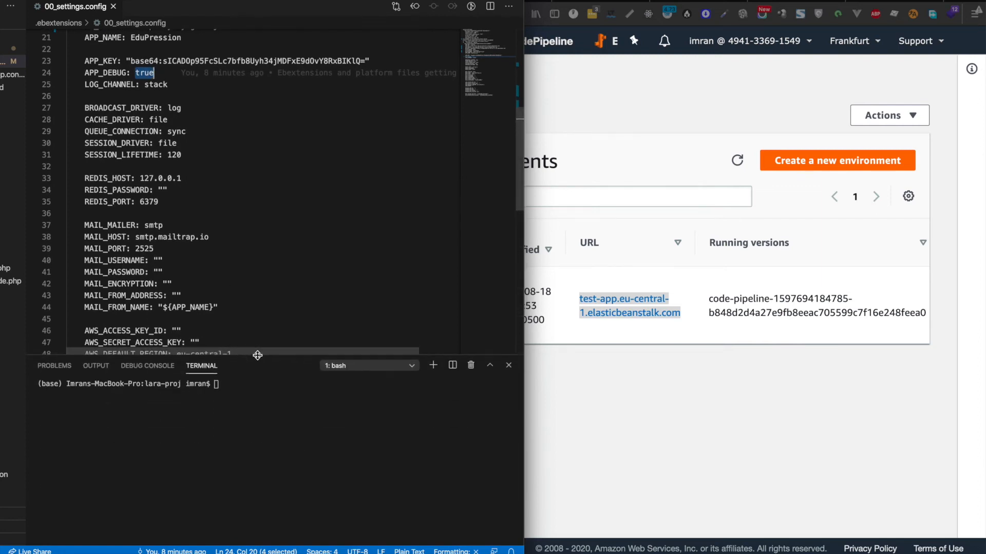
{"action": "left_click", "coordinate": [262, 426]}
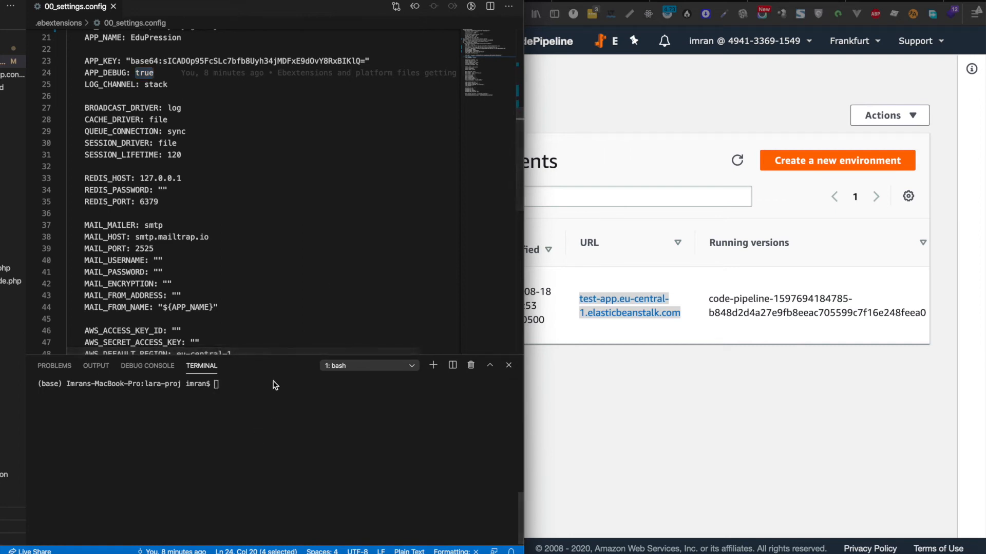
{"action": "left_click", "coordinate": [266, 463]}
{"action": "type", "text": "pwd"}
{"action": "key", "text": "Return"}
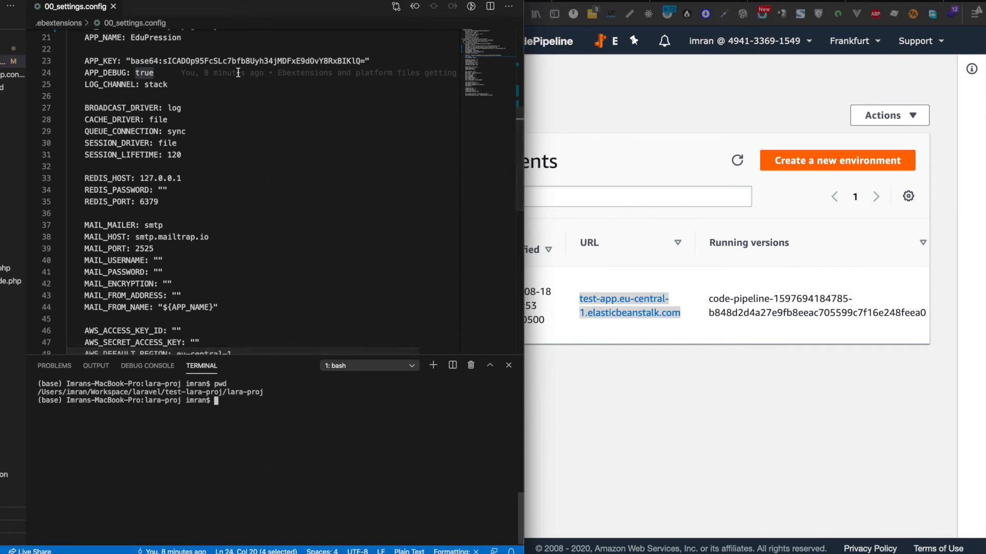
{"action": "triple_click", "coordinate": [232, 53]}
{"action": "double_click", "coordinate": [232, 61]}
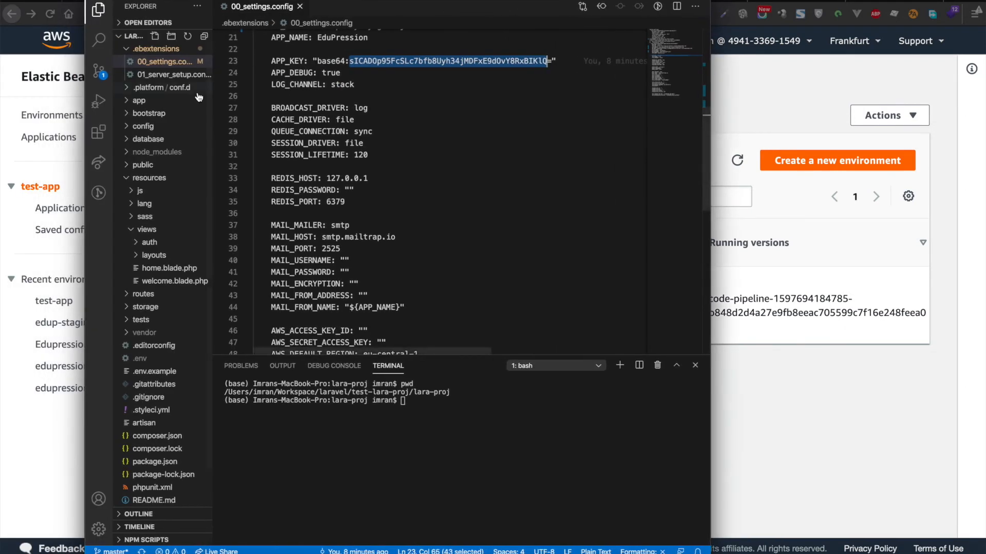
Step: Open the project's .env file and copy its APP_KEY value
{"action": "left_click", "coordinate": [481, 109]}
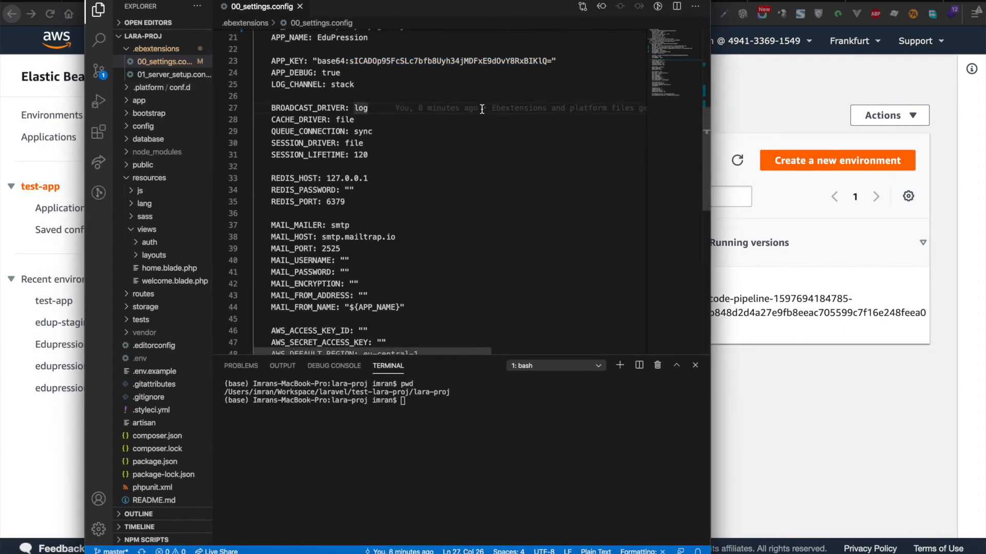
{"action": "key", "text": "super+p"}
{"action": "type", "text": ".ev"}
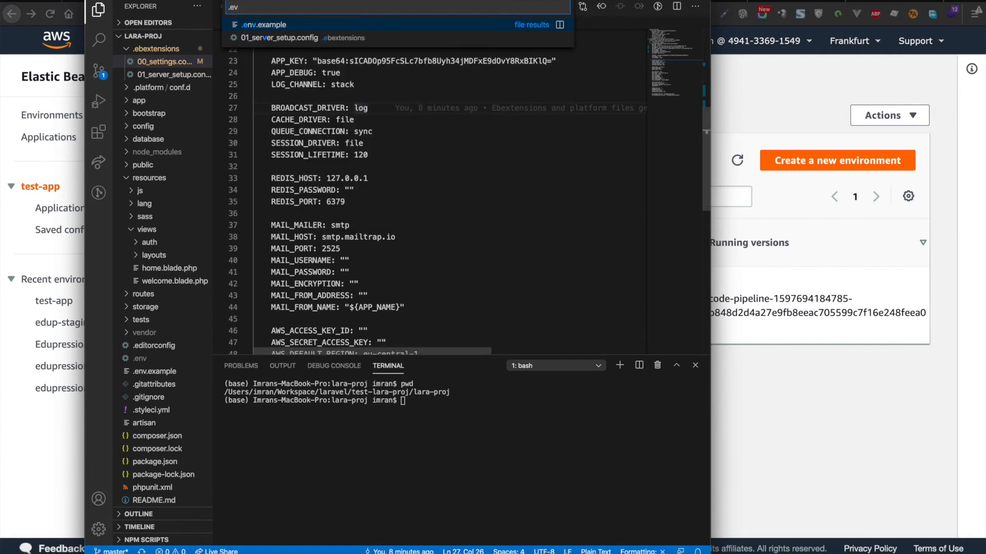
{"action": "key", "text": "BackSpace"}
{"action": "key", "text": "BackSpace"}
{"action": "key", "text": "BackSpace"}
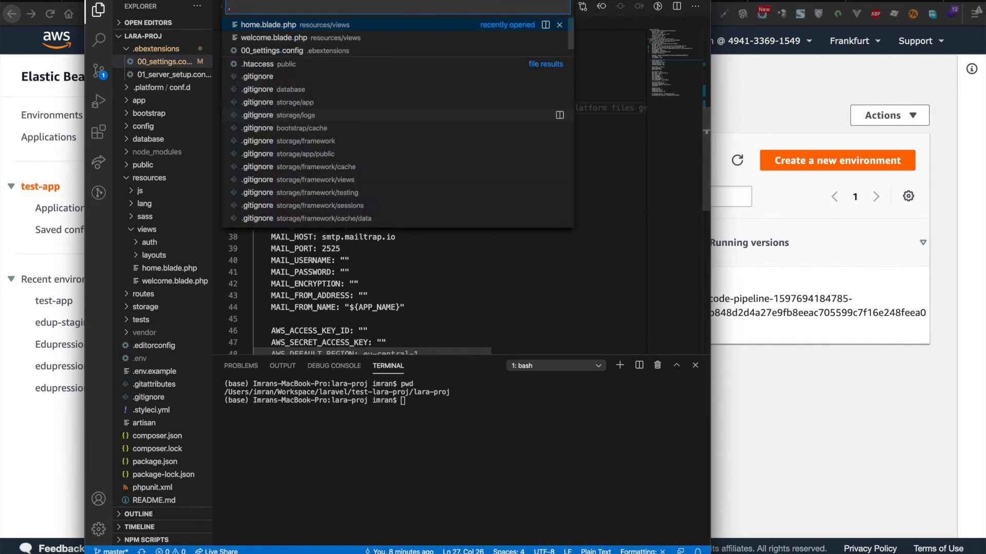
{"action": "left_click", "coordinate": [456, 154]}
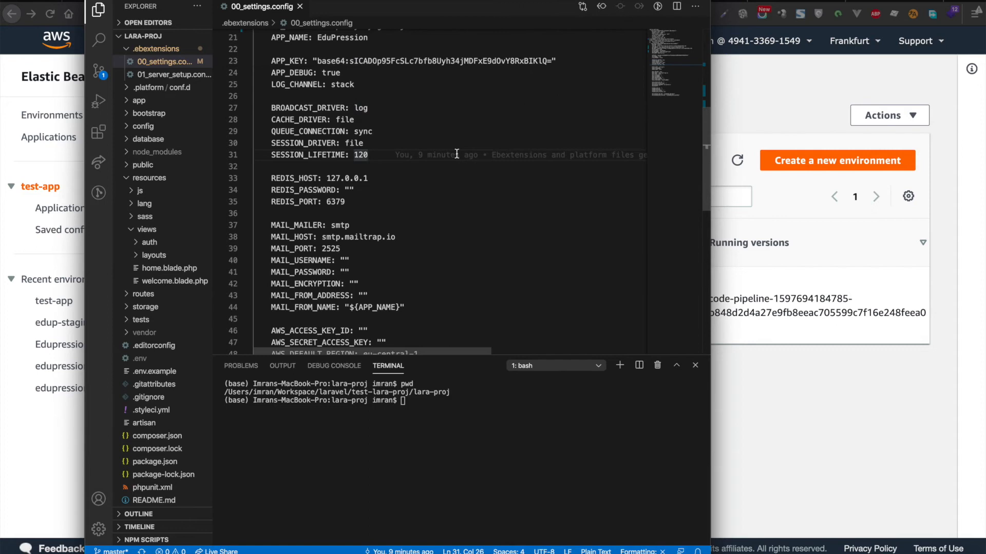
{"action": "key", "text": "super+p"}
{"action": "type", "text": ".env"}
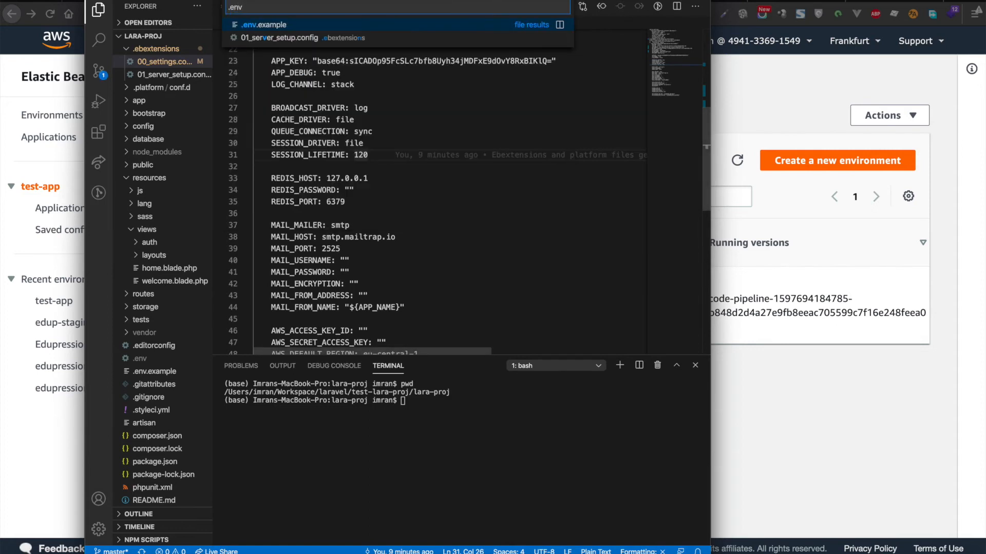
{"action": "key", "text": "Escape"}
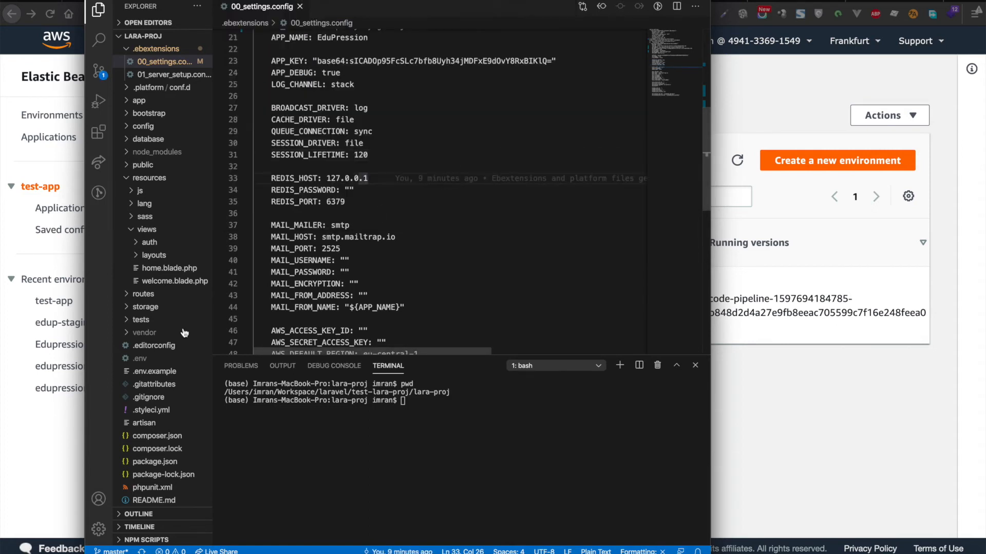
{"action": "key", "text": "Down"}
{"action": "key", "text": "Down"}
{"action": "left_click", "coordinate": [150, 361]}
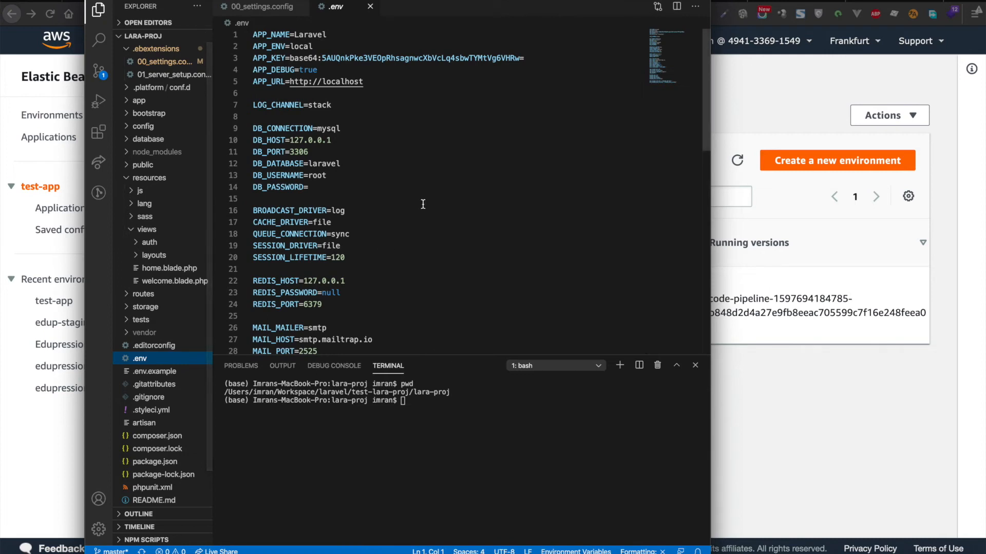
{"action": "left_click_drag", "start_coordinate": [531, 57], "coordinate": [289, 58]}
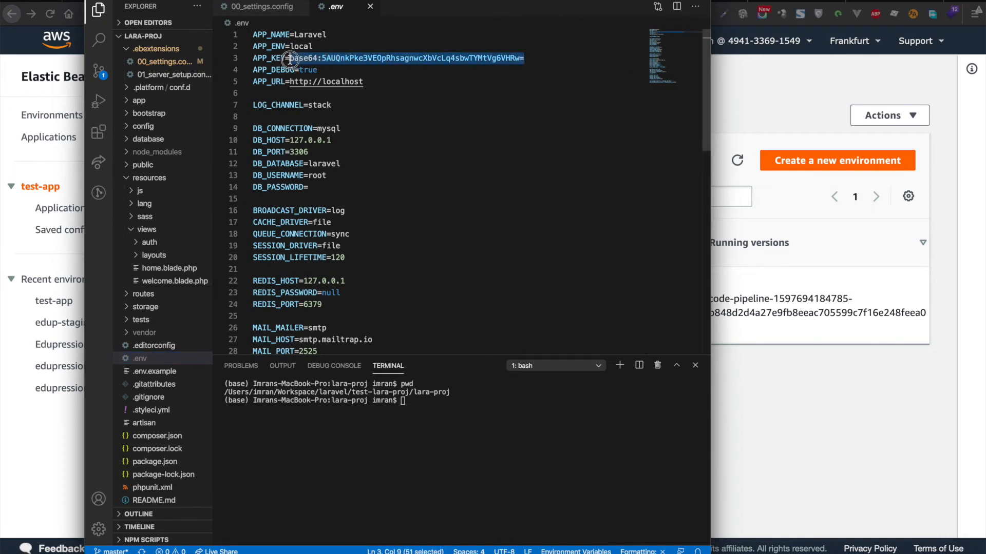
{"action": "key", "text": "super+c"}
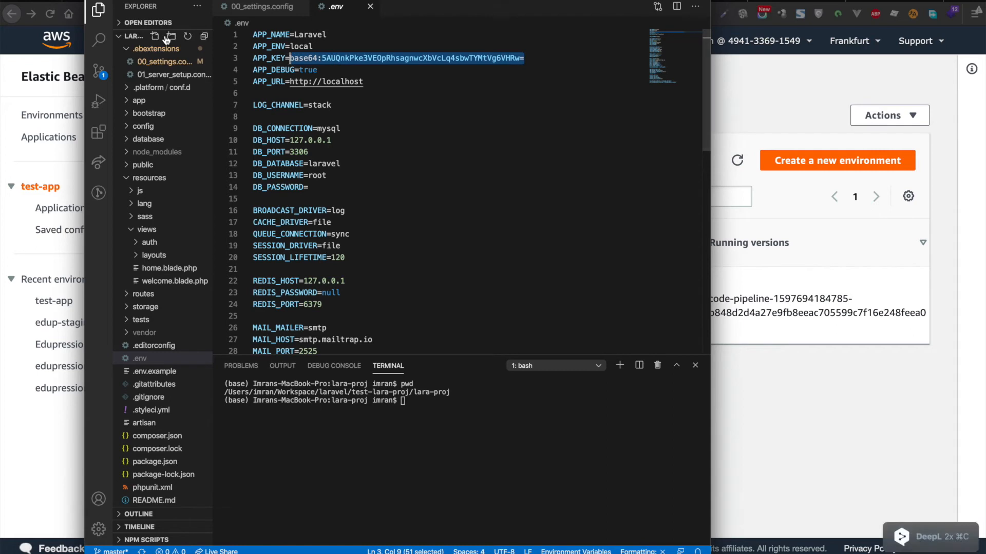
{"action": "left_click", "coordinate": [370, 6]}
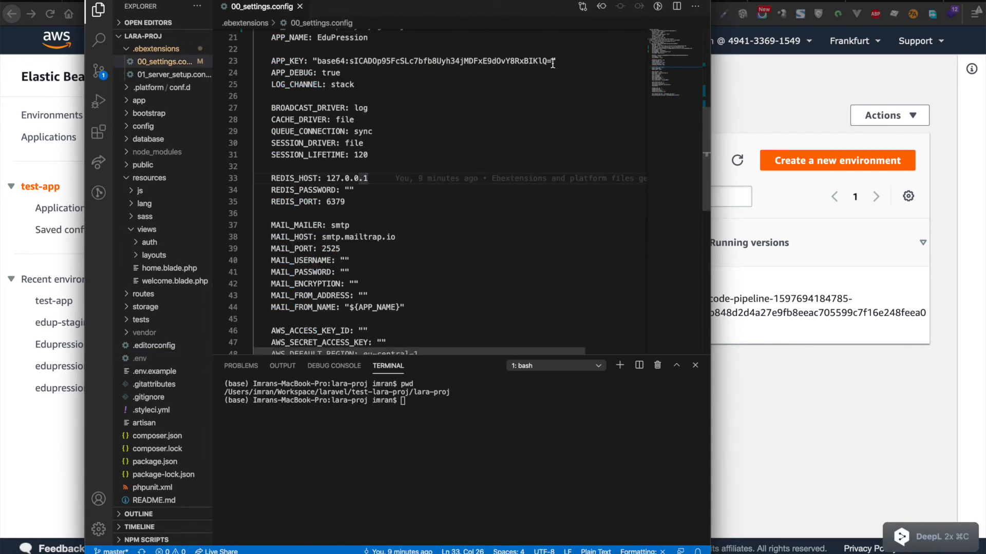
Step: Paste the copied key over APP_KEY in 00_settings.config and save
{"action": "left_click_drag", "start_coordinate": [552, 61], "coordinate": [318, 63]}
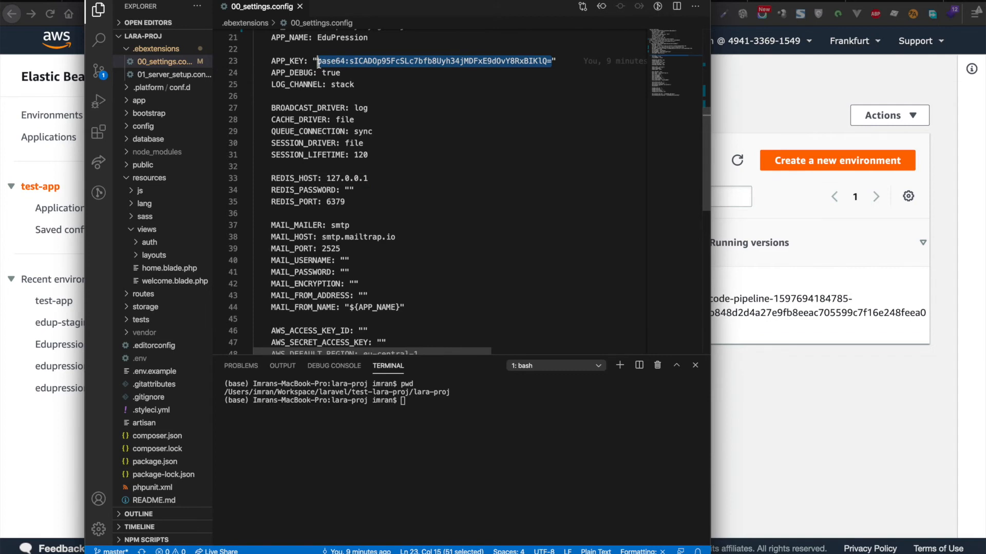
{"action": "key", "text": "super+v"}
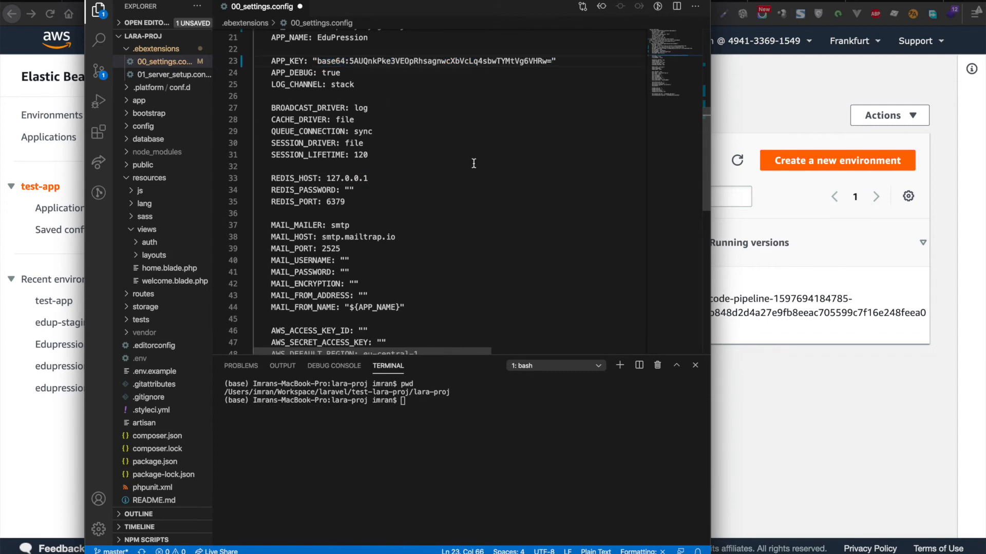
{"action": "key", "text": "super+z"}
{"action": "key", "text": "super+shift+z"}
{"action": "key", "text": "super+s"}
{"action": "left_click", "coordinate": [468, 223]}
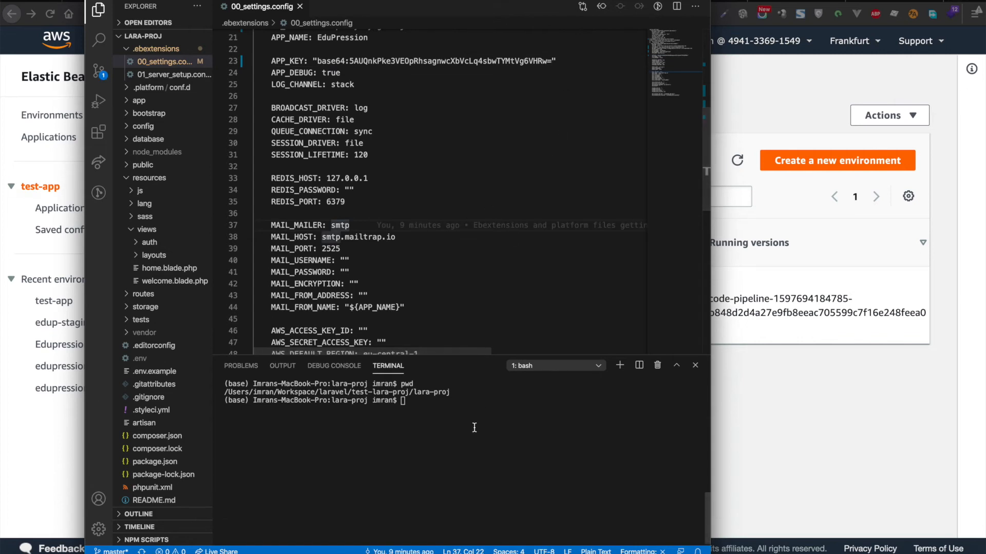
{"action": "scroll", "coordinate": [516, 131], "scroll_direction": "down", "scroll_amount": 6}
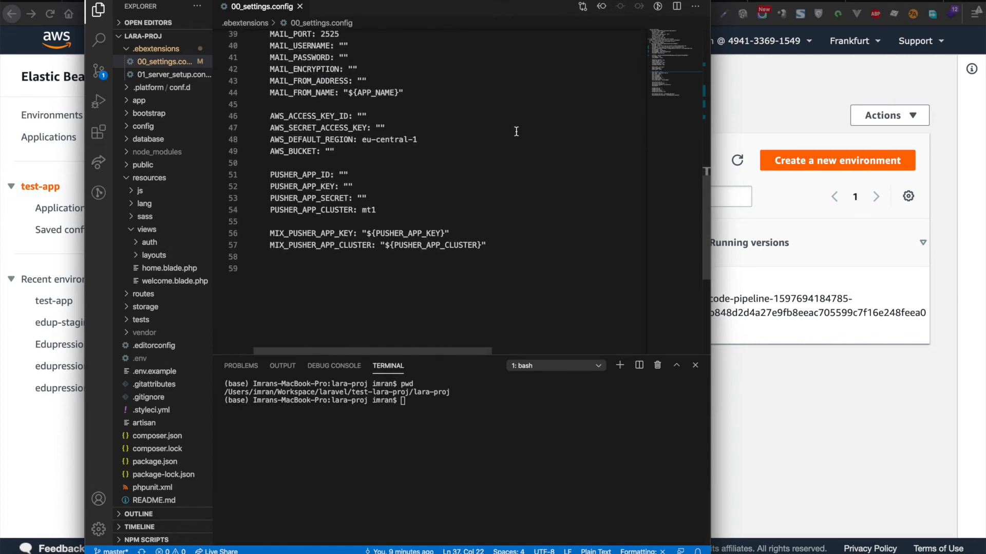
{"action": "scroll", "coordinate": [516, 131], "scroll_direction": "up", "scroll_amount": 10}
{"action": "scroll", "coordinate": [516, 131], "scroll_direction": "up", "scroll_amount": 2}
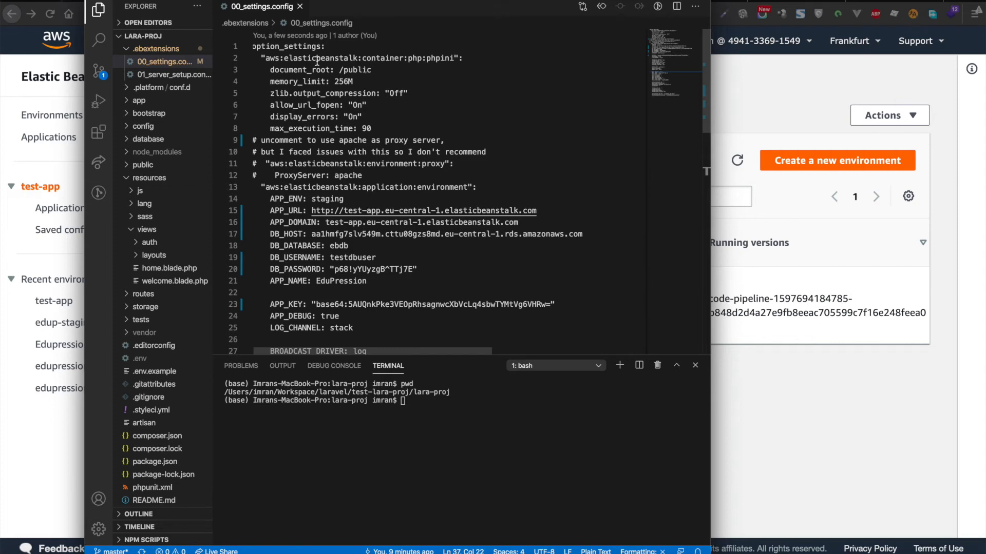
{"action": "double_click", "coordinate": [290, 47]}
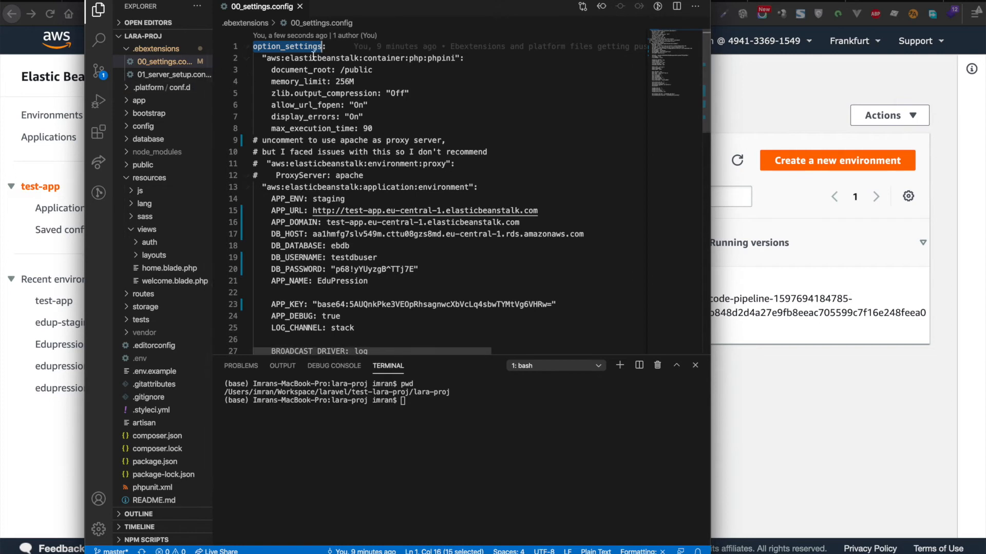
{"action": "scroll", "coordinate": [355, 79], "scroll_direction": "down", "scroll_amount": 5}
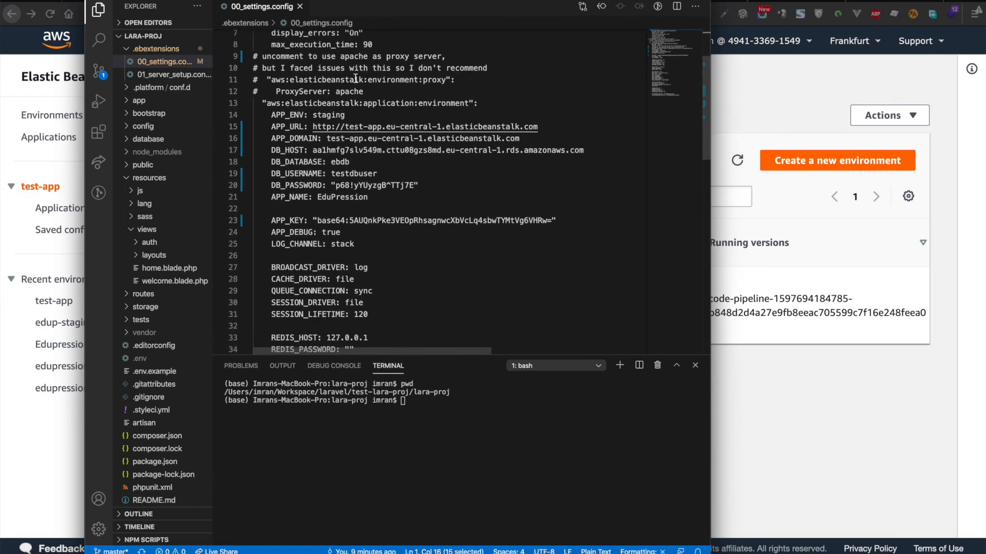
{"action": "scroll", "coordinate": [355, 78], "scroll_direction": "up", "scroll_amount": 5}
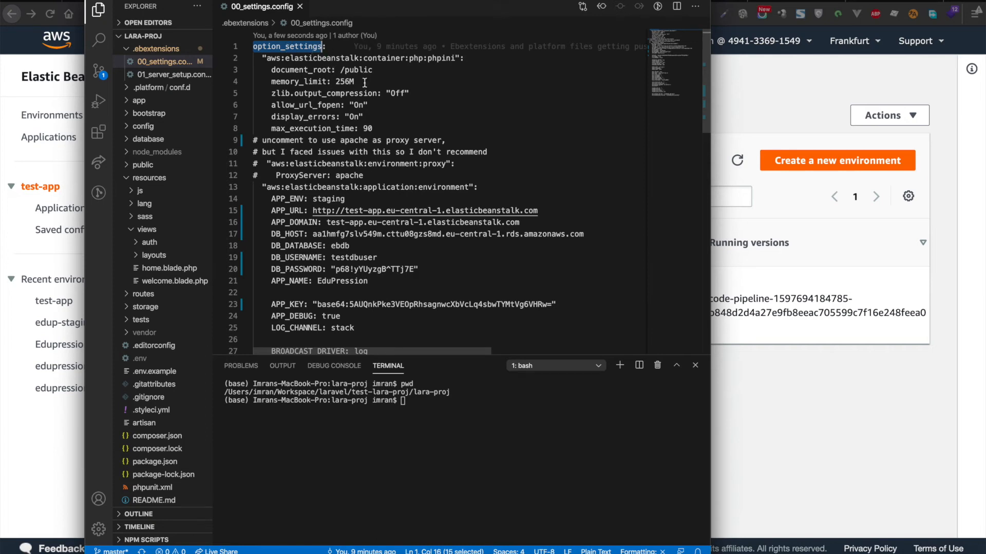
{"action": "double_click", "coordinate": [441, 59]}
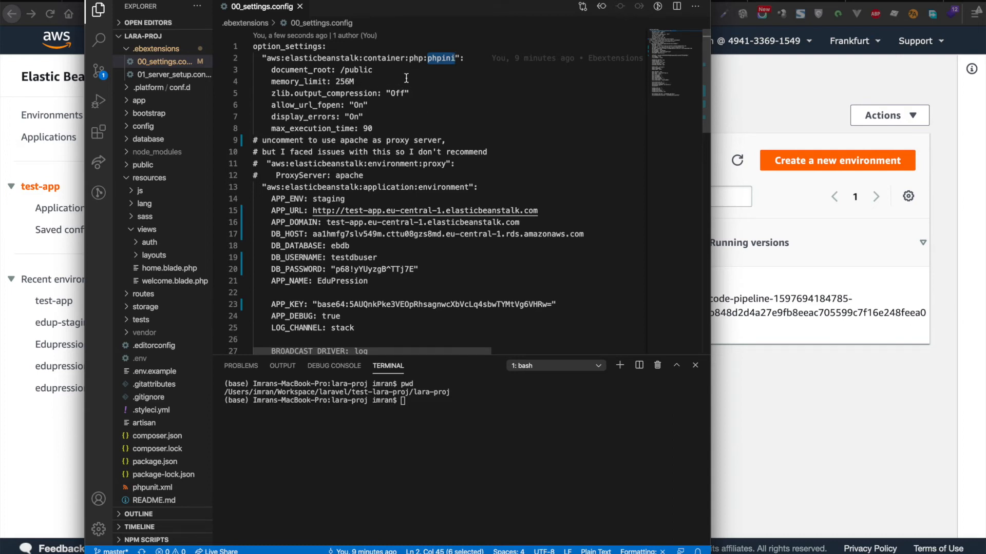
{"action": "double_click", "coordinate": [316, 71]}
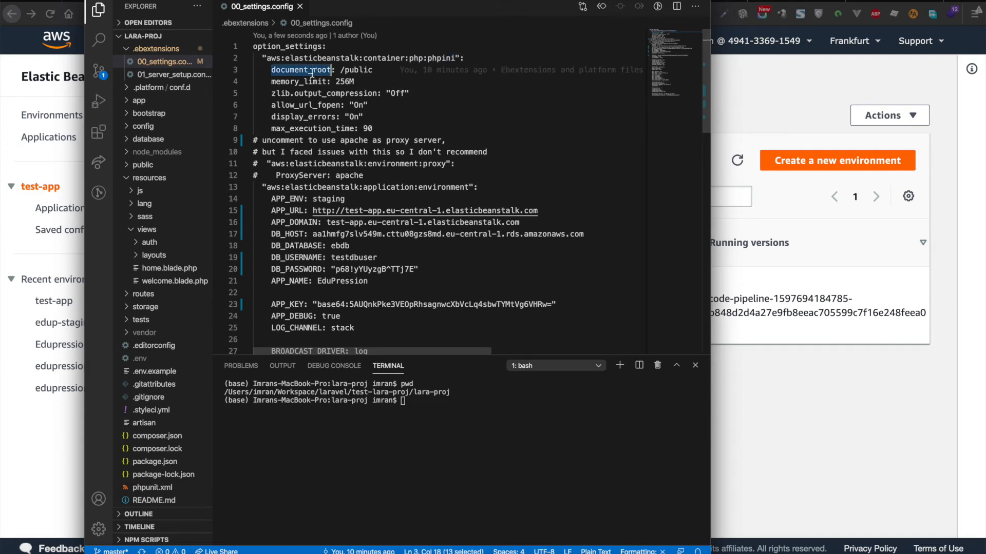
{"action": "left_click", "coordinate": [367, 70]}
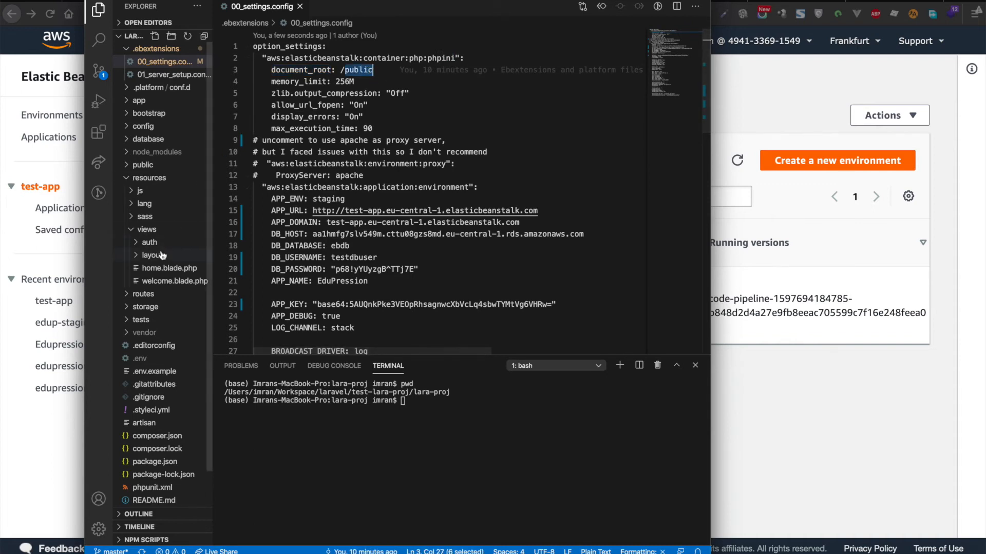
{"action": "left_click", "coordinate": [128, 180]}
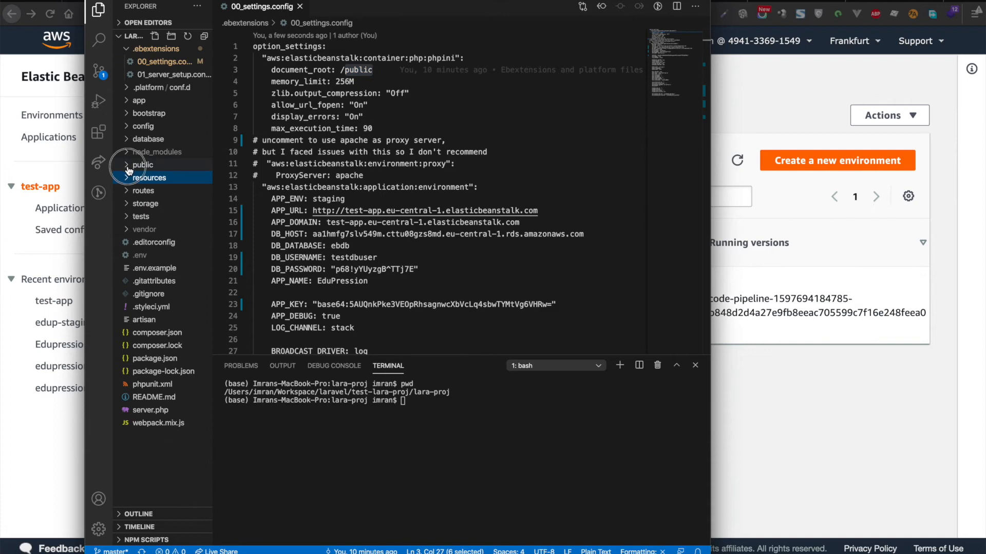
{"action": "left_click", "coordinate": [130, 166]}
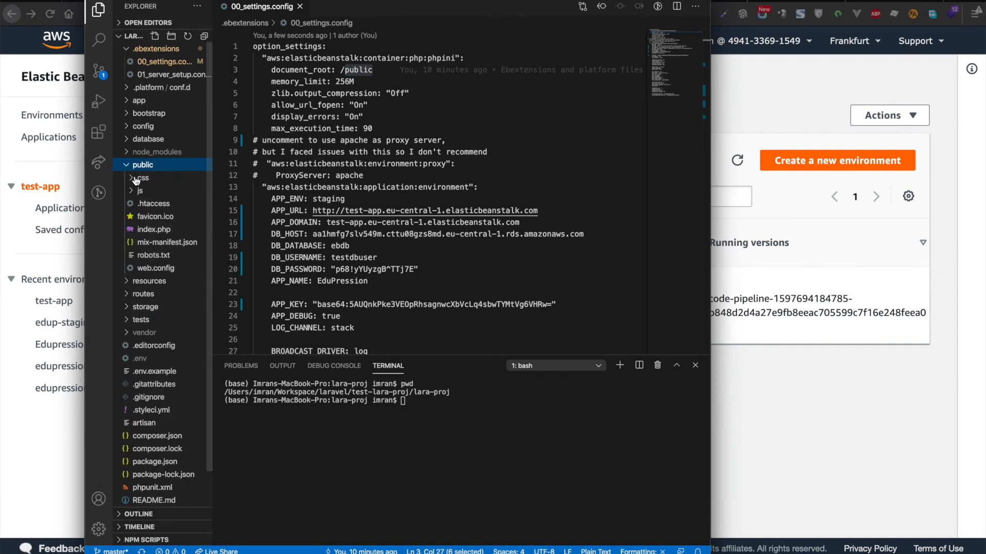
{"action": "left_click", "coordinate": [128, 166]}
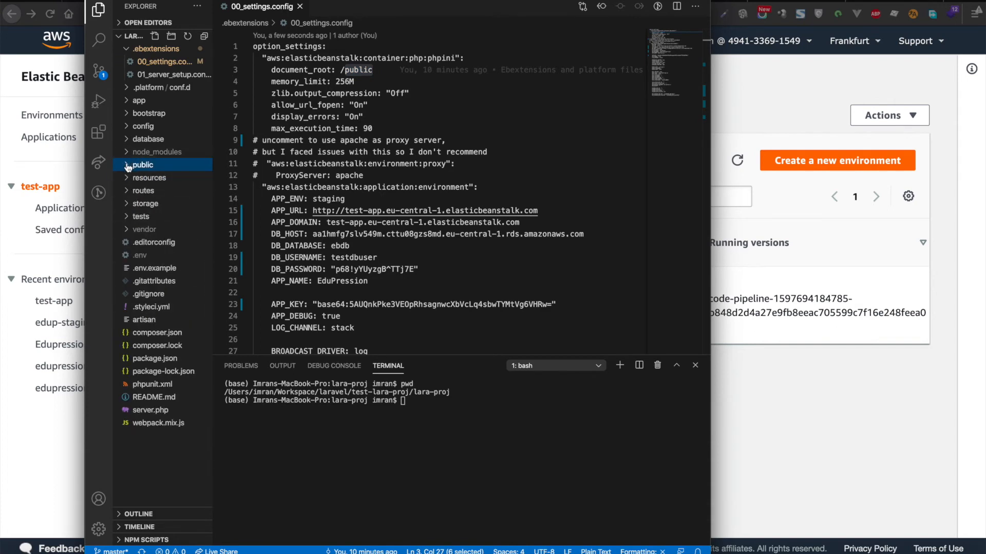
{"action": "scroll", "coordinate": [428, 116], "scroll_direction": "down", "scroll_amount": 2}
{"action": "scroll", "coordinate": [390, 113], "scroll_direction": "up", "scroll_amount": 2}
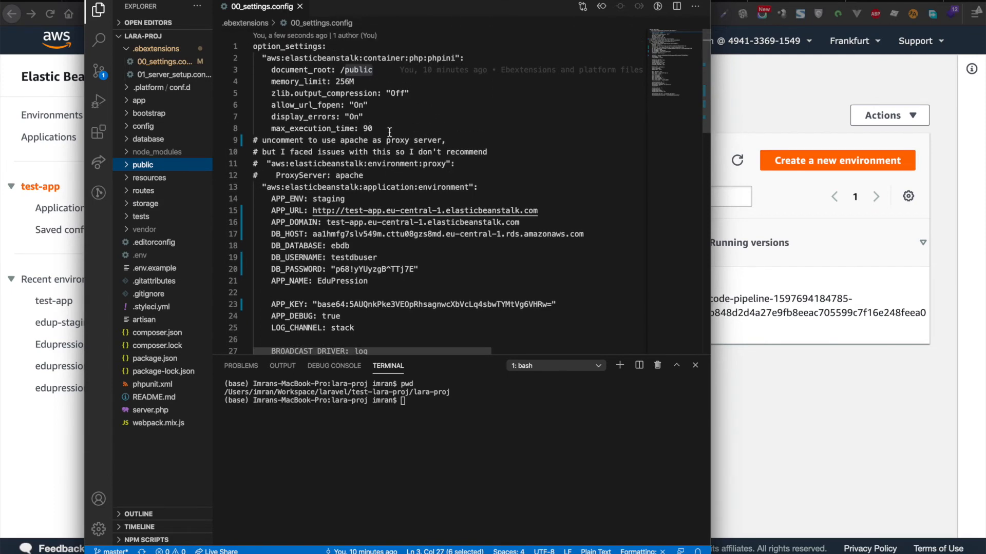
{"action": "scroll", "coordinate": [415, 129], "scroll_direction": "down", "scroll_amount": 3}
{"action": "scroll", "coordinate": [414, 129], "scroll_direction": "up", "scroll_amount": 2}
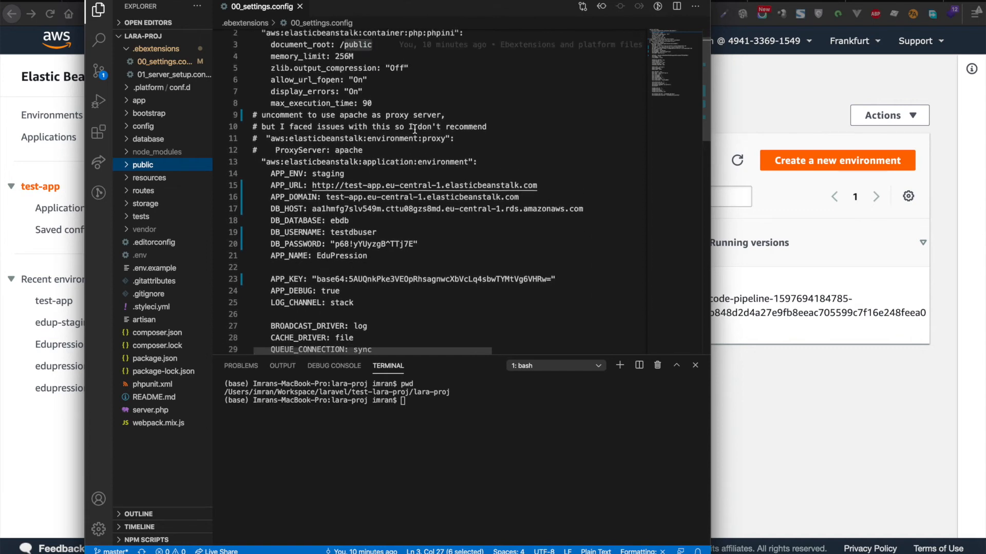
{"action": "left_click_drag", "start_coordinate": [478, 162], "coordinate": [262, 162]}
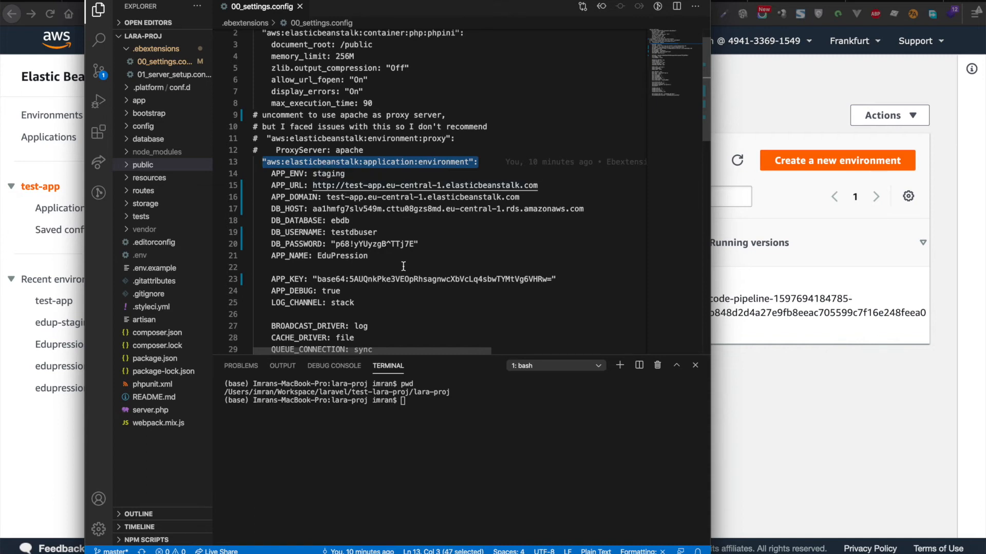
{"action": "scroll", "coordinate": [403, 266], "scroll_direction": "down", "scroll_amount": 3}
{"action": "scroll", "coordinate": [402, 266], "scroll_direction": "down", "scroll_amount": 2}
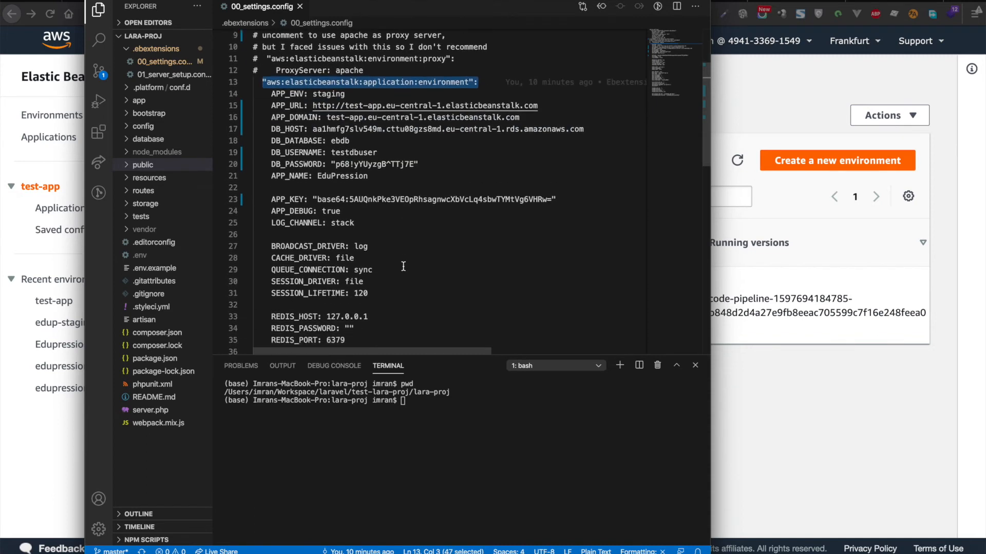
{"action": "scroll", "coordinate": [479, 254], "scroll_direction": "down", "scroll_amount": 10}
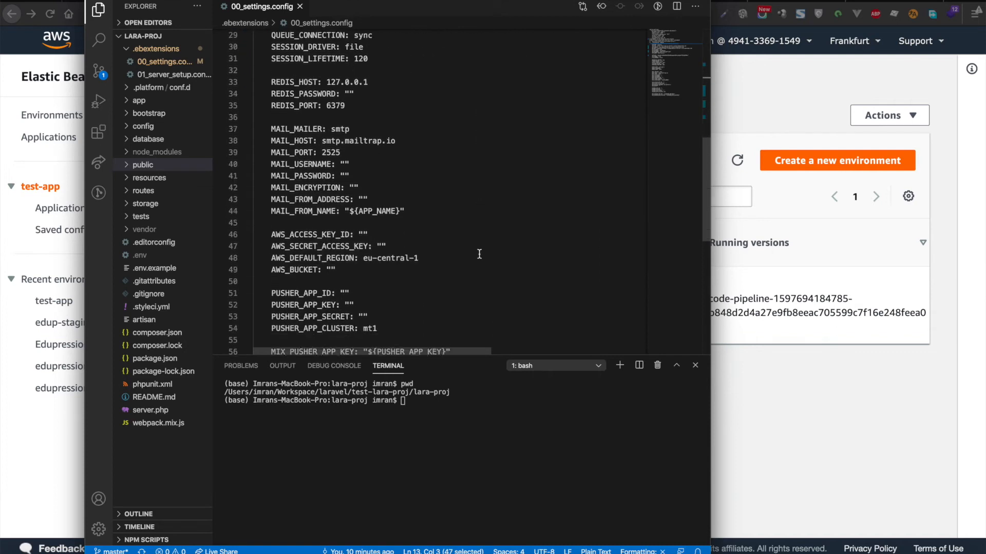
{"action": "scroll", "coordinate": [479, 254], "scroll_direction": "down", "scroll_amount": 5}
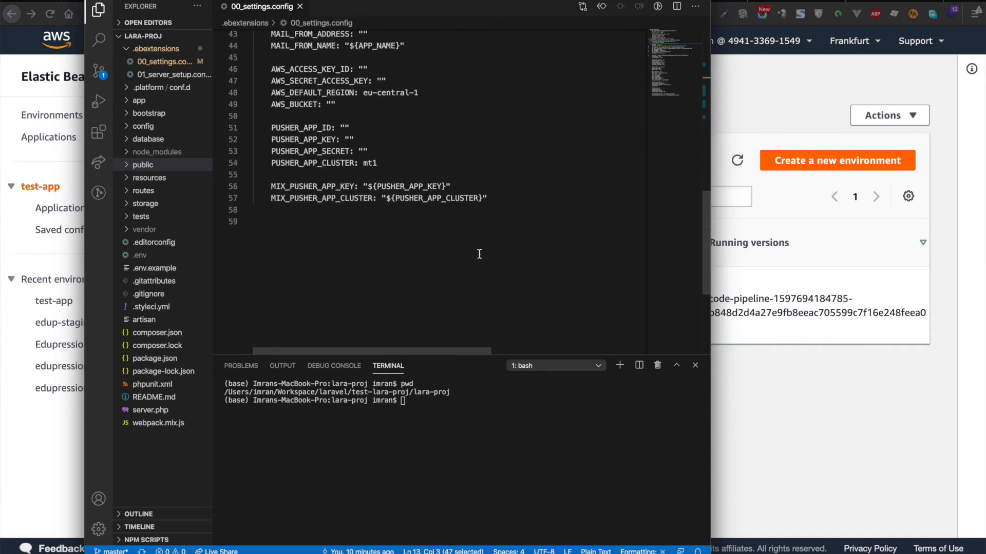
{"action": "scroll", "coordinate": [496, 247], "scroll_direction": "up", "scroll_amount": 15}
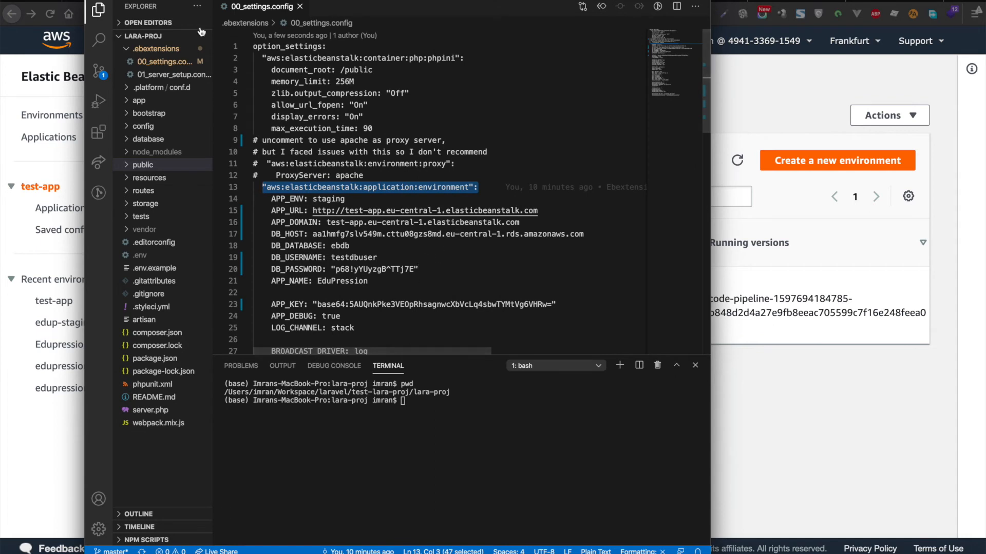
Step: Open 01_server_setup.config maximized, with text enlarged twice and the terminal panel closed
{"action": "left_click", "coordinate": [168, 75]}
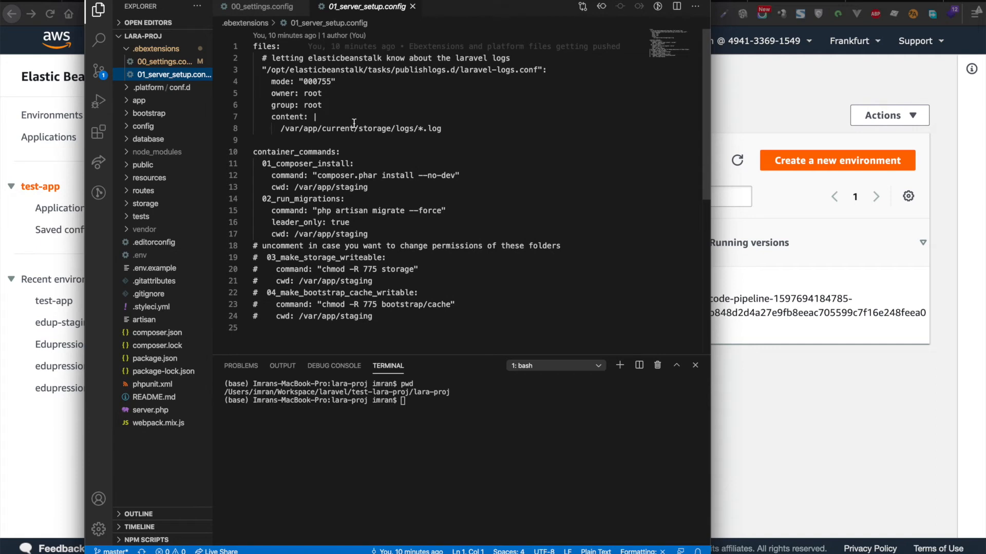
{"action": "left_click", "coordinate": [533, 1]}
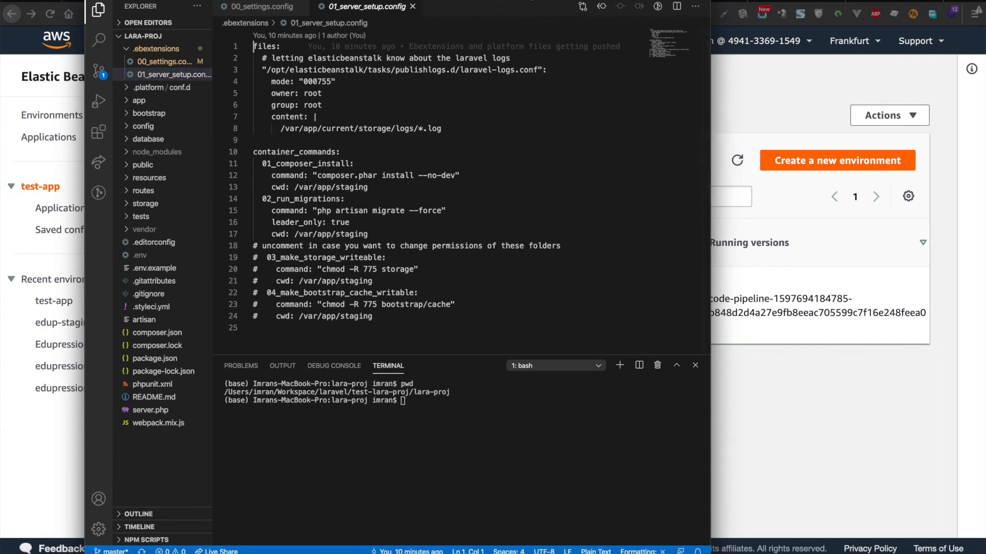
{"action": "double_click", "coordinate": [533, 1]}
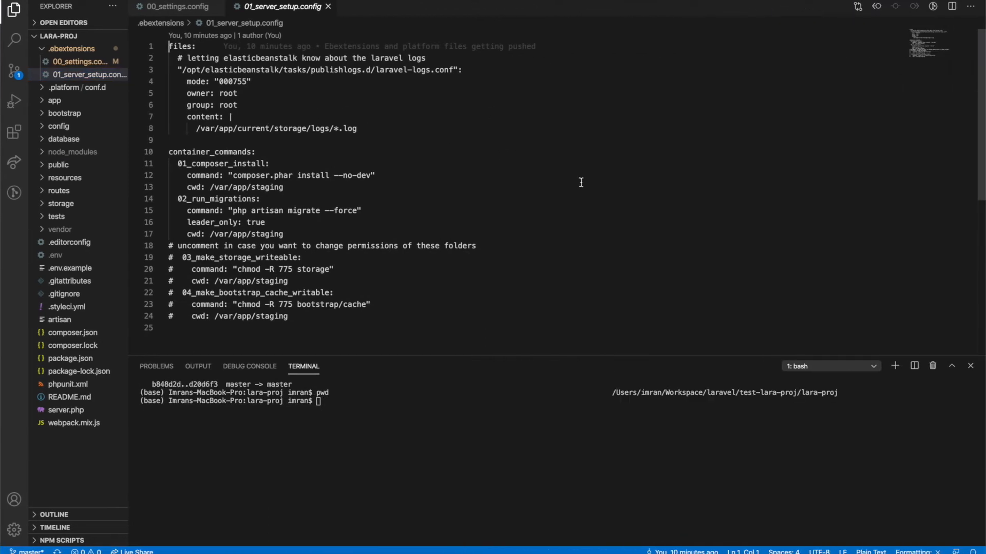
{"action": "key", "text": "super+equal"}
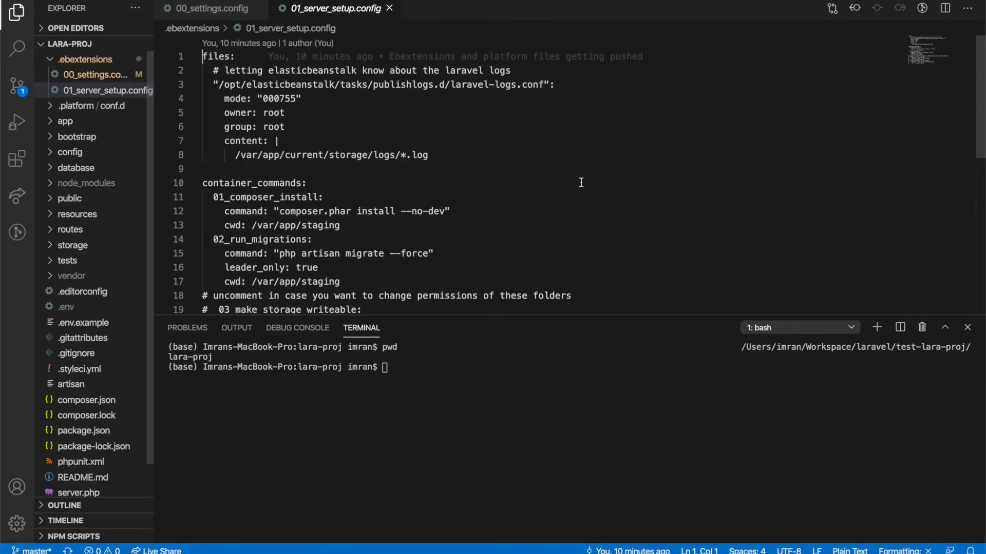
{"action": "left_click", "coordinate": [968, 327]}
{"action": "key", "text": "super+equal"}
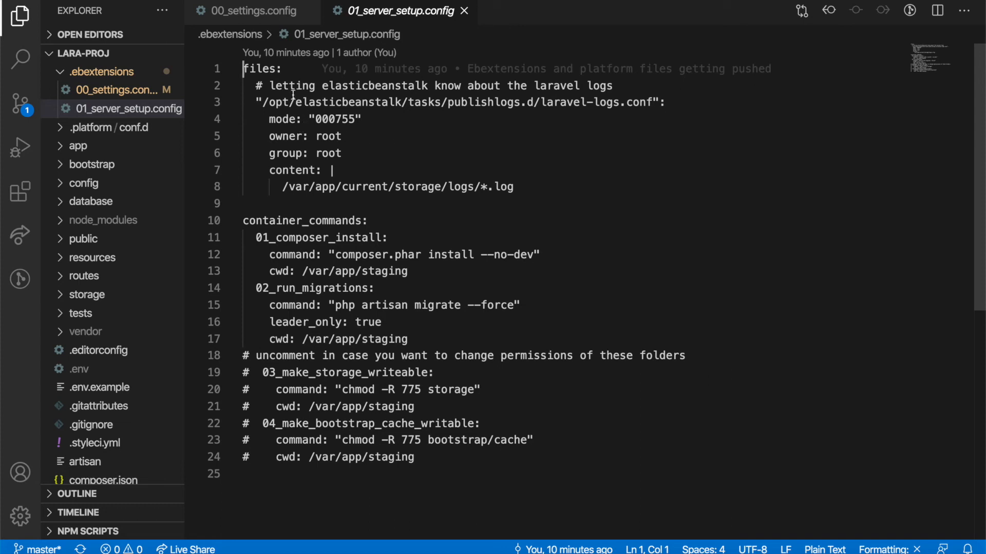
Step: Inspect the files key and its elasticbeanstalk log config and Laravel log paths
{"action": "left_click", "coordinate": [269, 69]}
{"action": "double_click", "coordinate": [269, 70]}
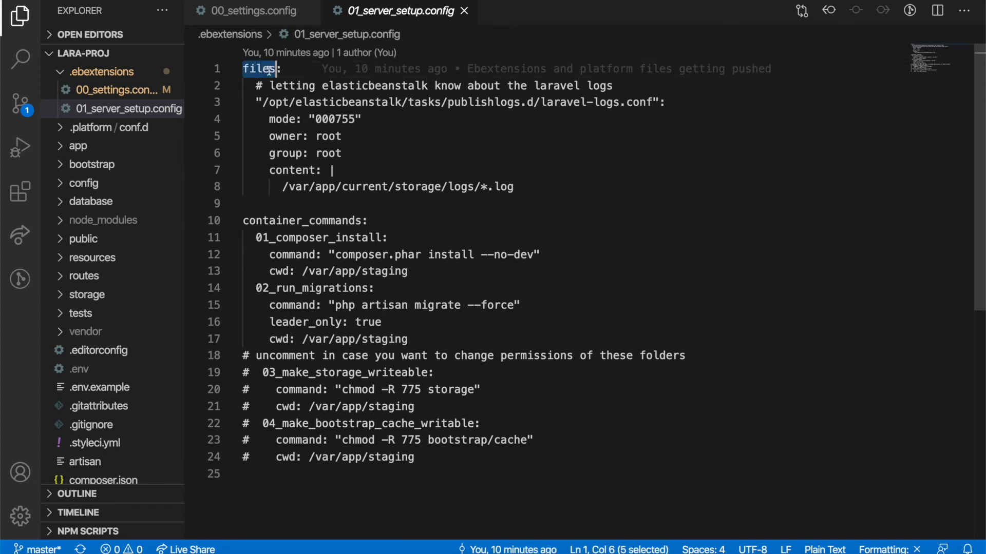
{"action": "left_click", "coordinate": [284, 71]}
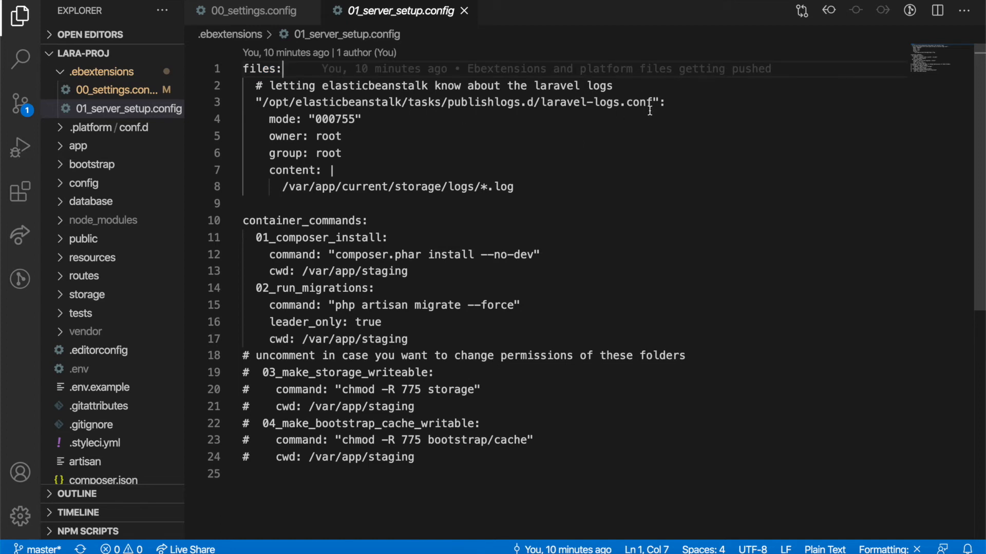
{"action": "left_click_drag", "start_coordinate": [652, 103], "coordinate": [262, 103]}
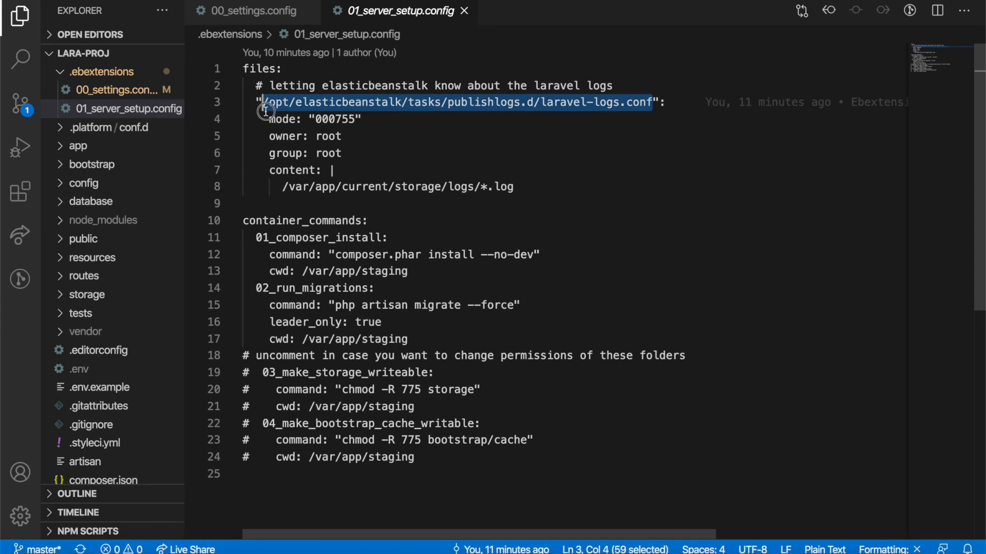
{"action": "left_click", "coordinate": [442, 124]}
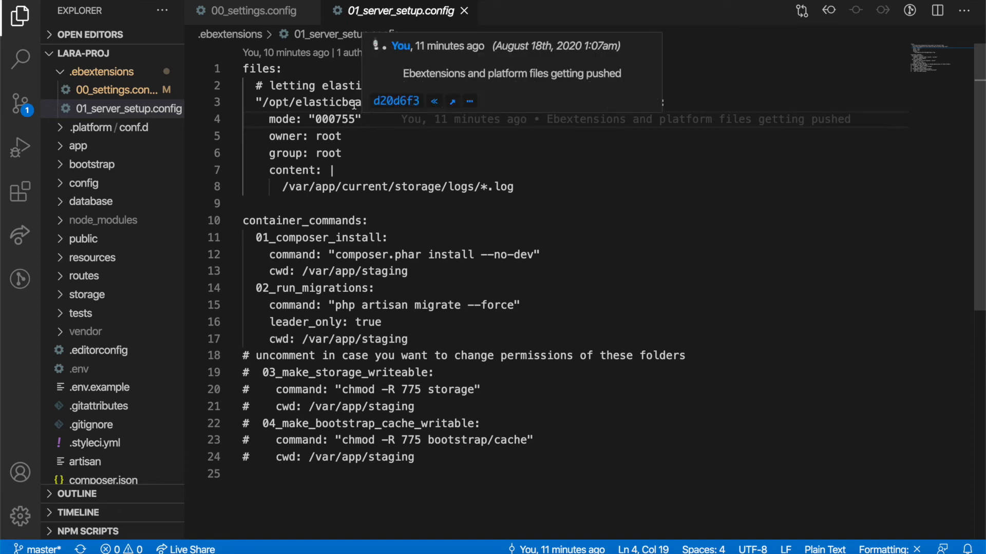
{"action": "double_click", "coordinate": [336, 101]}
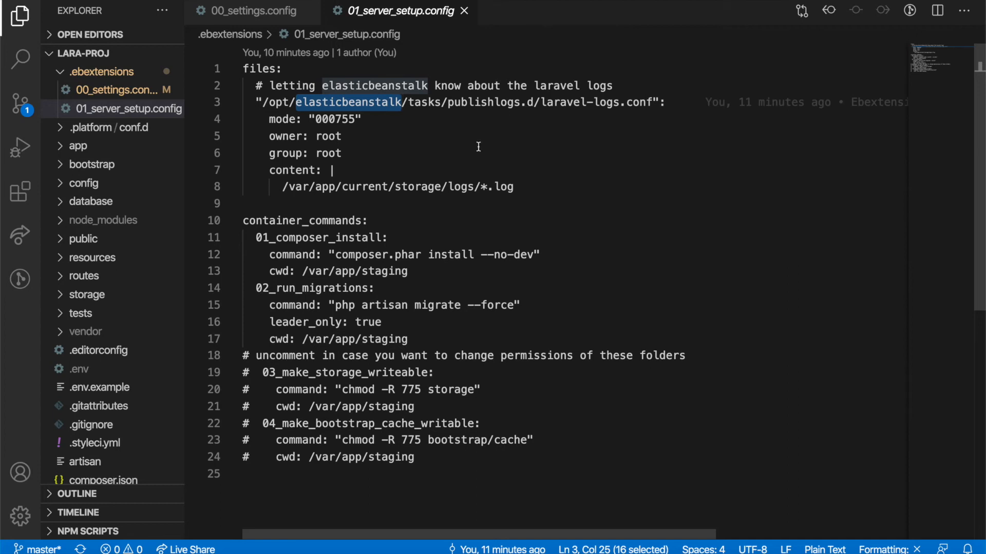
{"action": "left_click_drag", "start_coordinate": [513, 187], "coordinate": [360, 185]}
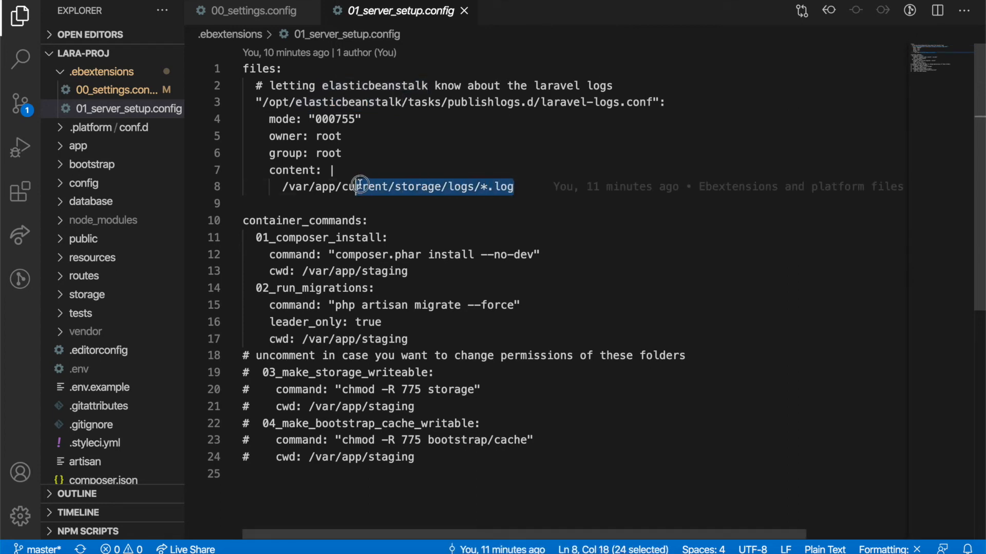
{"action": "double_click", "coordinate": [456, 187]}
{"action": "left_click_drag", "start_coordinate": [282, 187], "coordinate": [323, 187]}
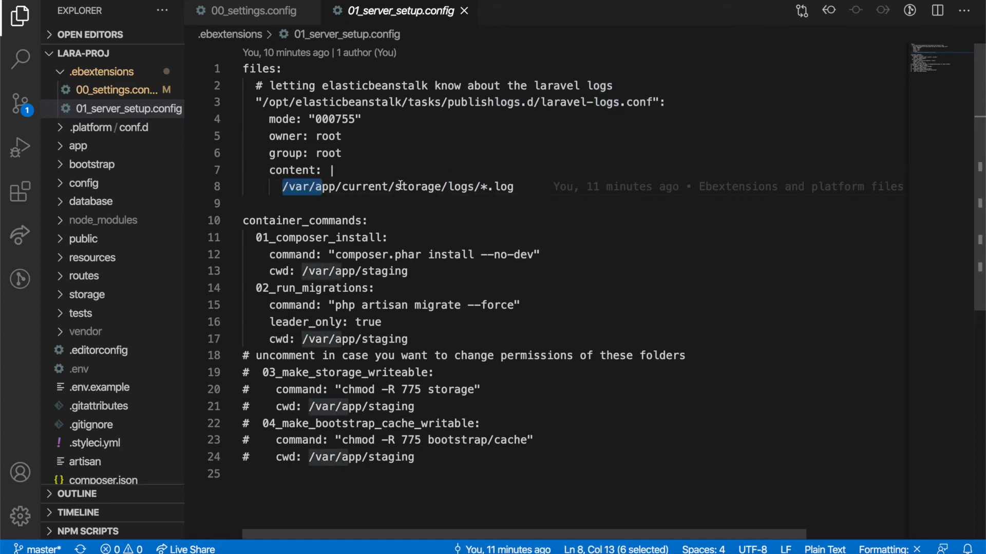
{"action": "double_click", "coordinate": [356, 187]}
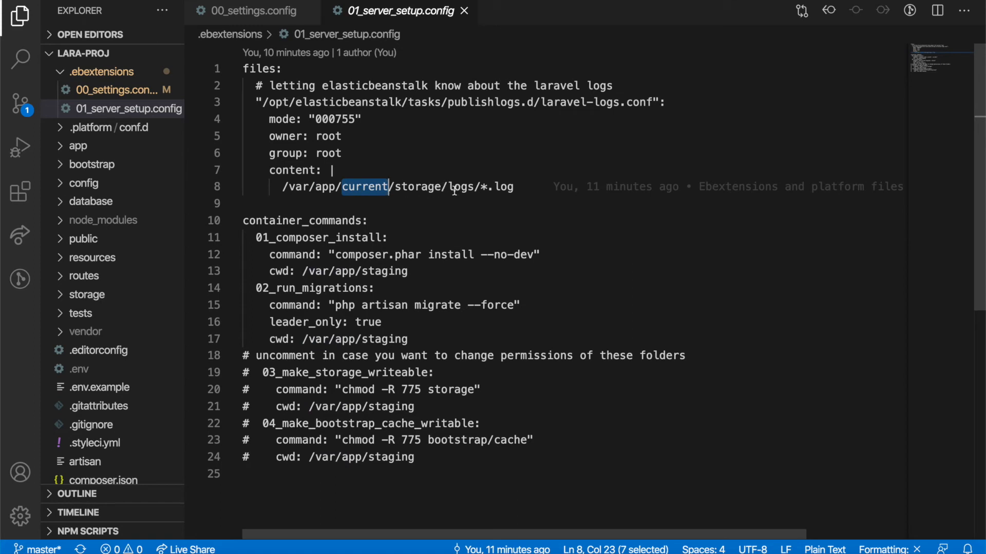
{"action": "left_click_drag", "start_coordinate": [449, 187], "coordinate": [482, 191]}
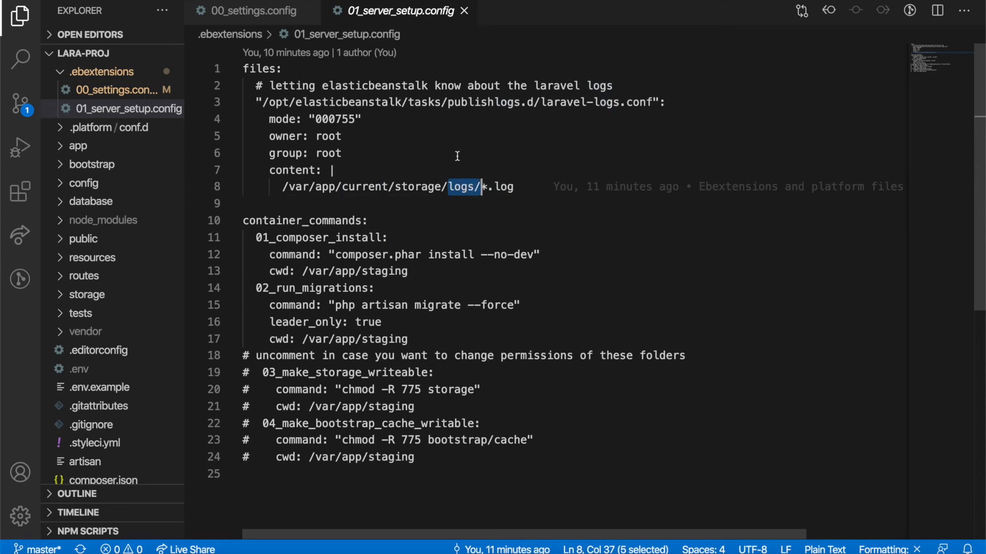
{"action": "left_click_drag", "start_coordinate": [513, 186], "coordinate": [282, 189]}
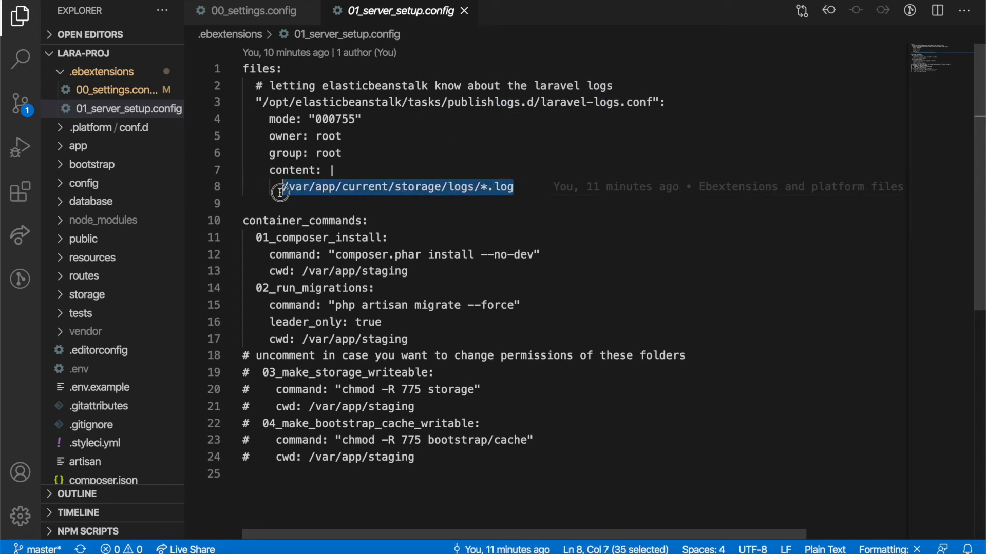
{"action": "double_click", "coordinate": [488, 188]}
{"action": "left_click", "coordinate": [516, 186]}
Step: Scroll down and select the container_commands key on line 10
{"action": "scroll", "coordinate": [342, 252], "scroll_direction": "down", "scroll_amount": 1}
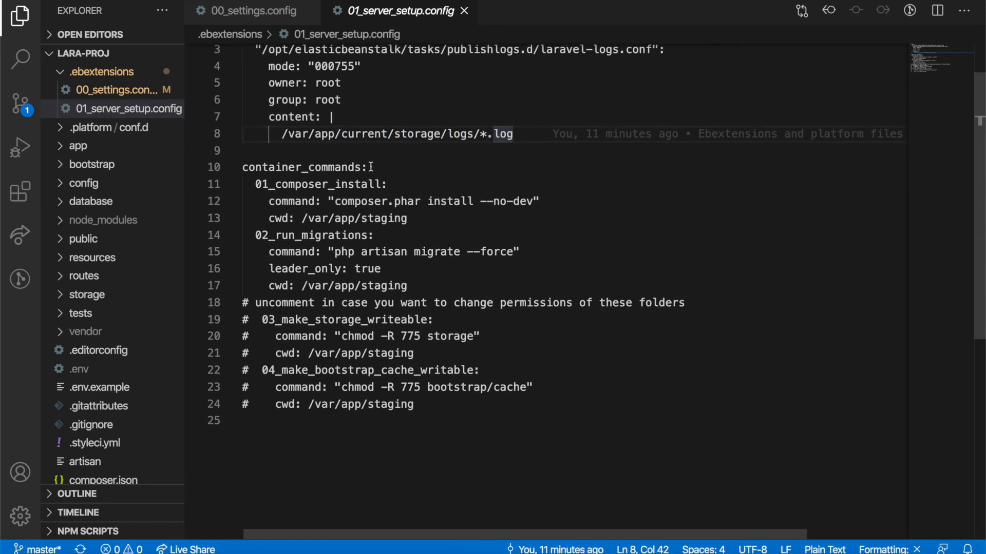
{"action": "left_click", "coordinate": [373, 167]}
{"action": "key", "text": "shift+Home"}
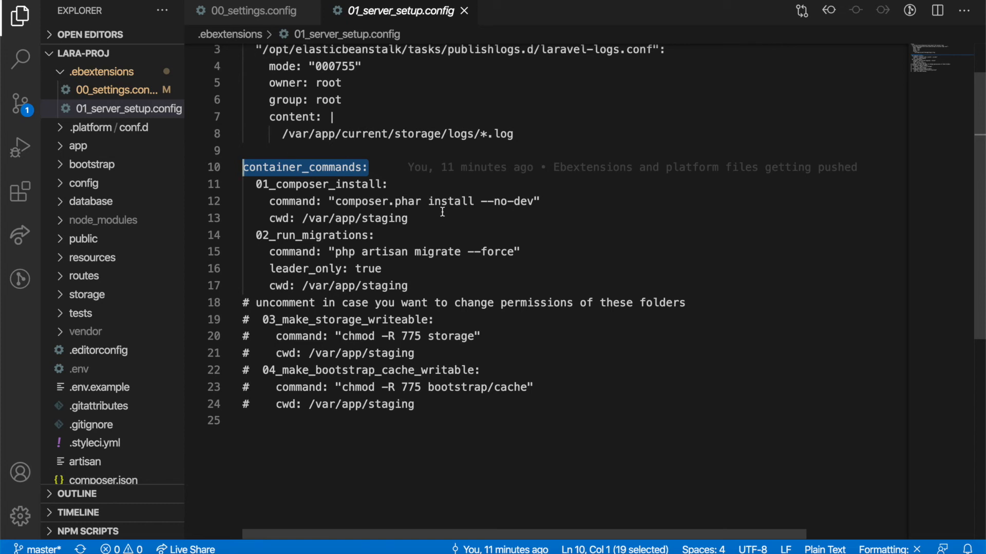
Step: Review the migrate and composer install commands and their /var/app/staging working directory
{"action": "left_click_drag", "start_coordinate": [520, 251], "coordinate": [269, 252]}
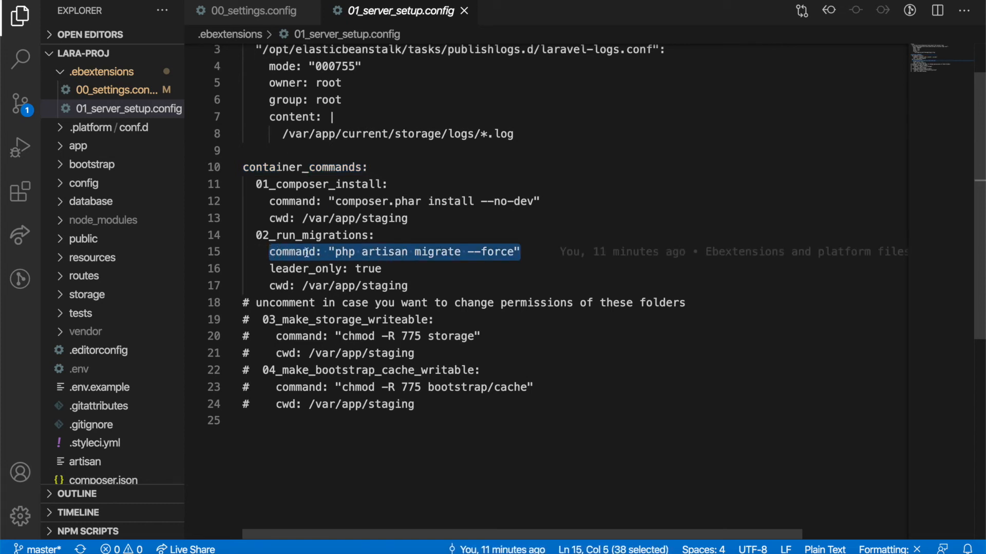
{"action": "left_click", "coordinate": [397, 265]}
{"action": "left_click_drag", "start_coordinate": [396, 265], "coordinate": [270, 251]}
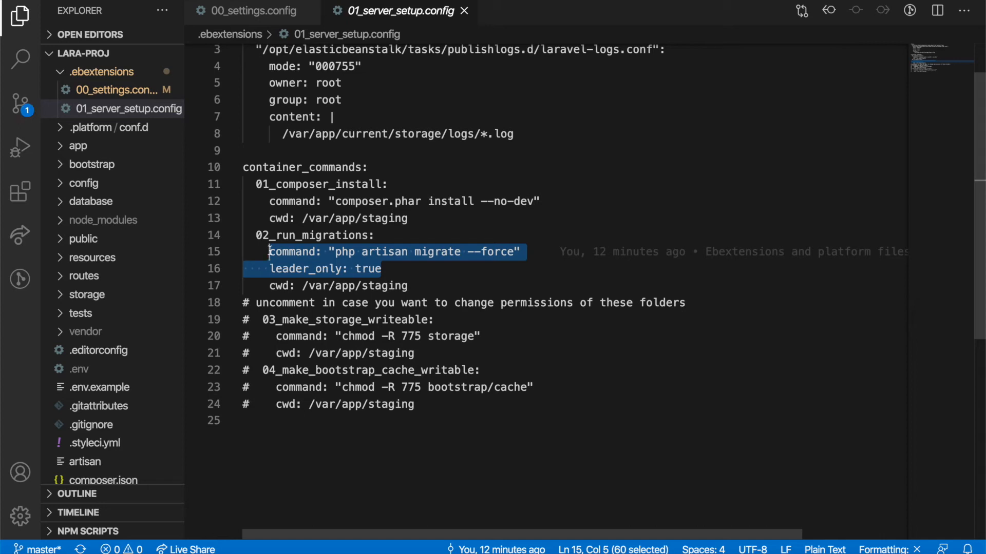
{"action": "left_click_drag", "start_coordinate": [386, 267], "coordinate": [269, 251]}
{"action": "scroll", "coordinate": [385, 266], "scroll_direction": "down", "scroll_amount": 2}
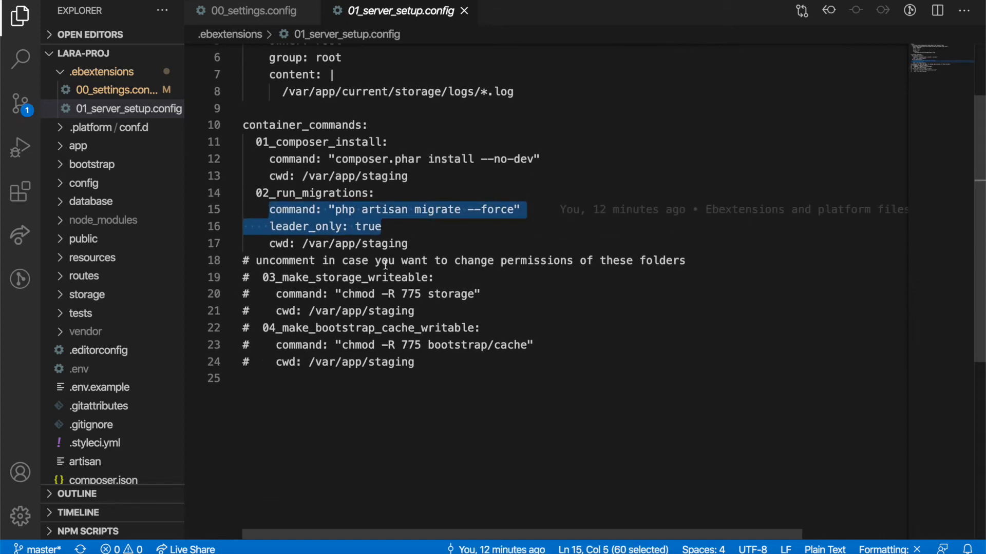
{"action": "left_click", "coordinate": [283, 176]}
{"action": "left_click_drag", "start_coordinate": [413, 177], "coordinate": [305, 178]}
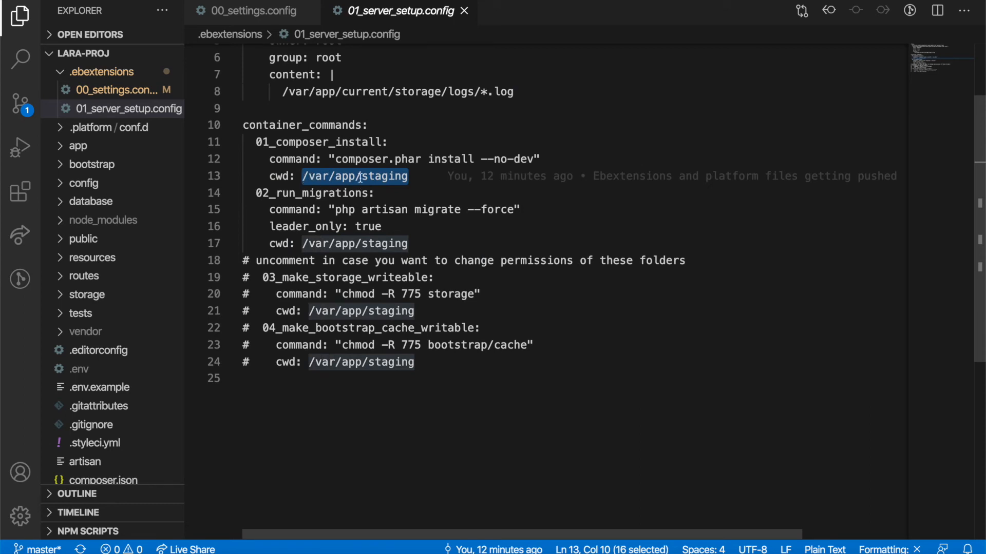
{"action": "left_click", "coordinate": [394, 160]}
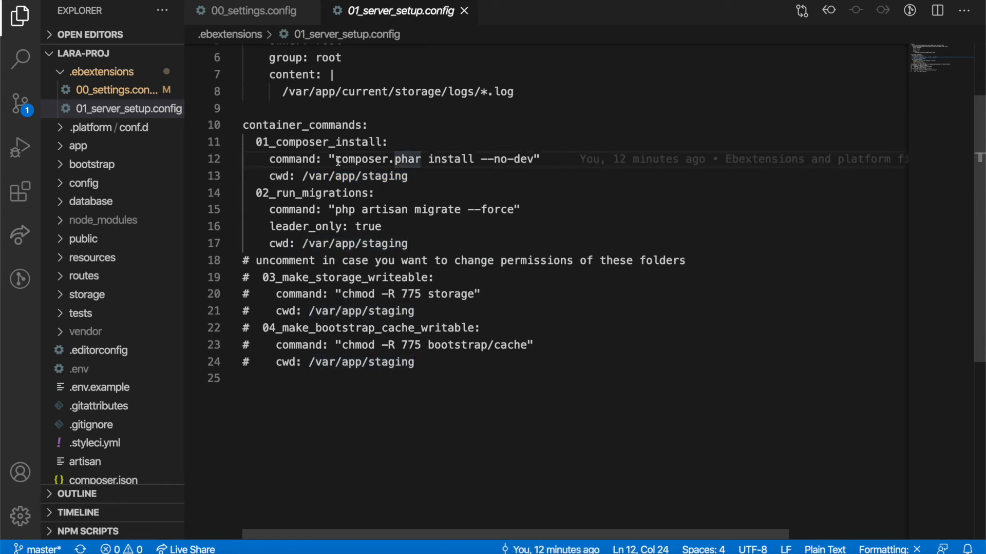
{"action": "left_click_drag", "start_coordinate": [335, 159], "coordinate": [534, 157]}
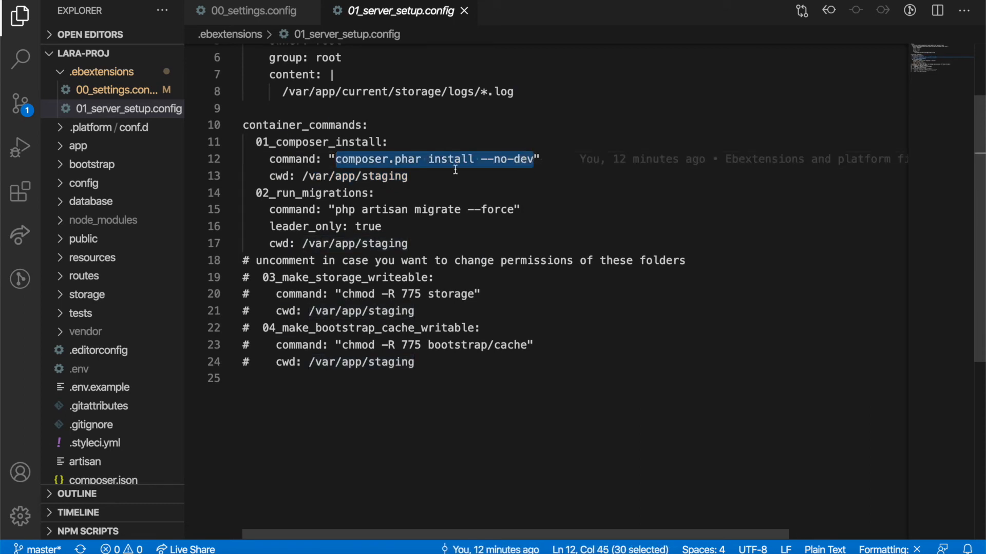
{"action": "left_click", "coordinate": [413, 176]}
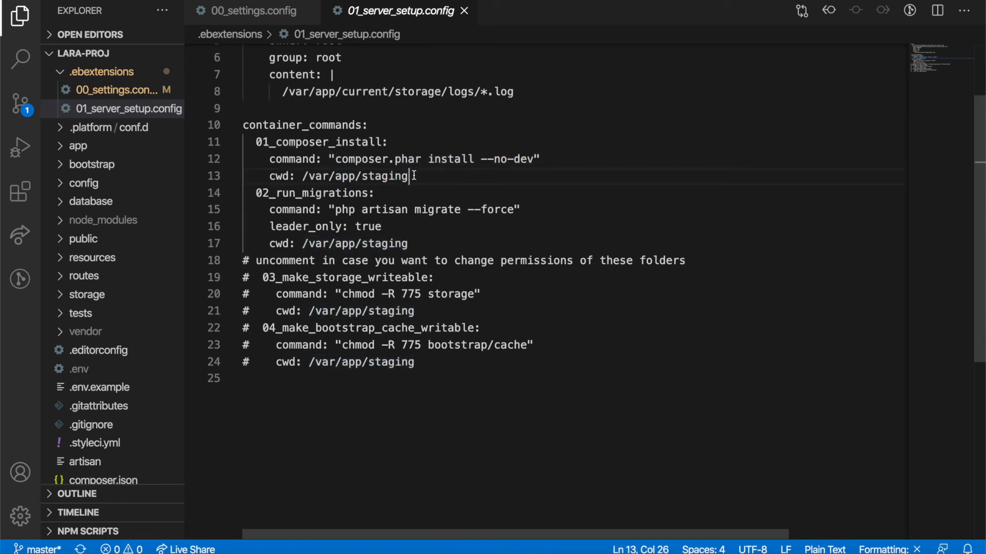
{"action": "double_click", "coordinate": [368, 181]}
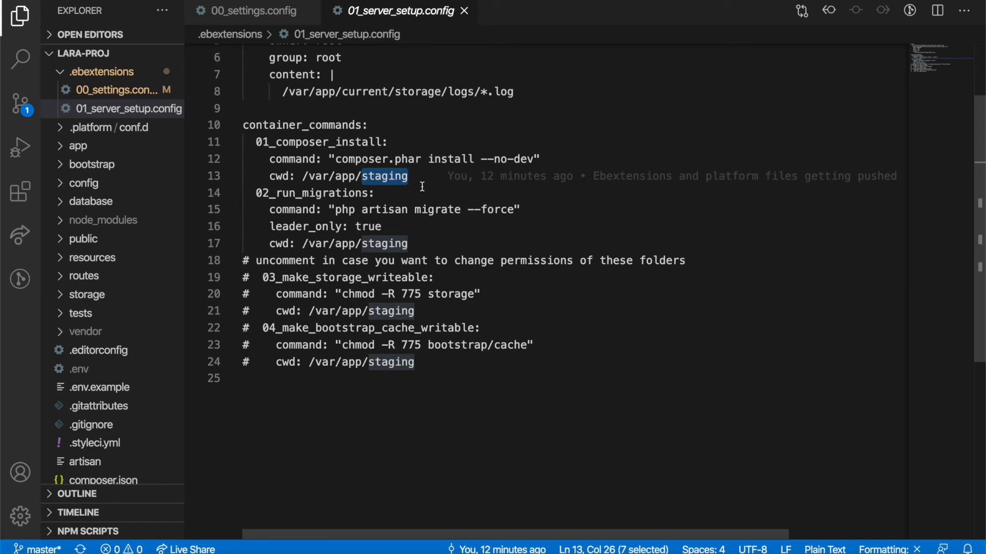
Step: Inspect the commented-out permission commands block and the staging working-directory value
{"action": "left_click", "coordinate": [423, 365]}
{"action": "left_click_drag", "start_coordinate": [423, 365], "coordinate": [220, 259]}
{"action": "left_click", "coordinate": [444, 277]}
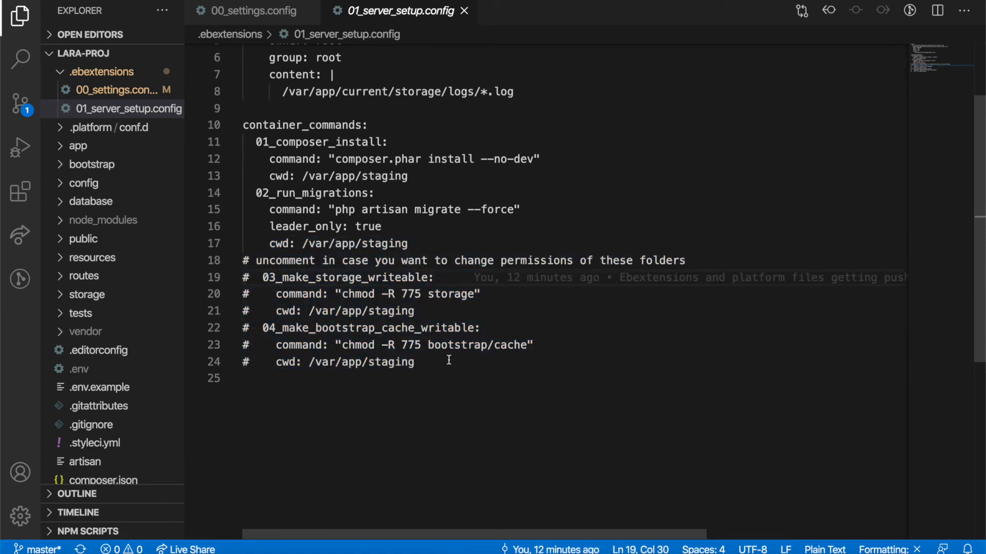
{"action": "left_click", "coordinate": [431, 365]}
{"action": "left_click", "coordinate": [274, 364], "text": "shift"}
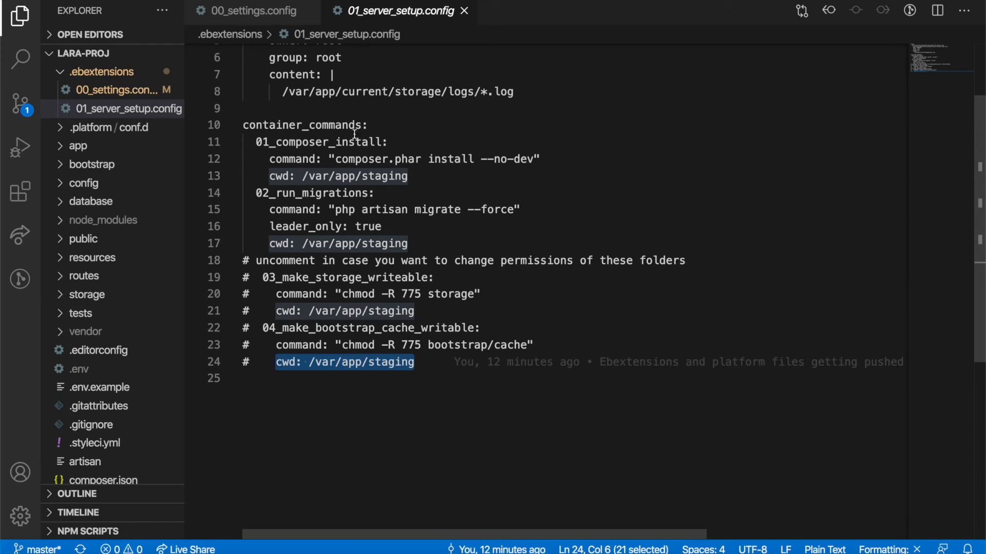
{"action": "double_click", "coordinate": [376, 178]}
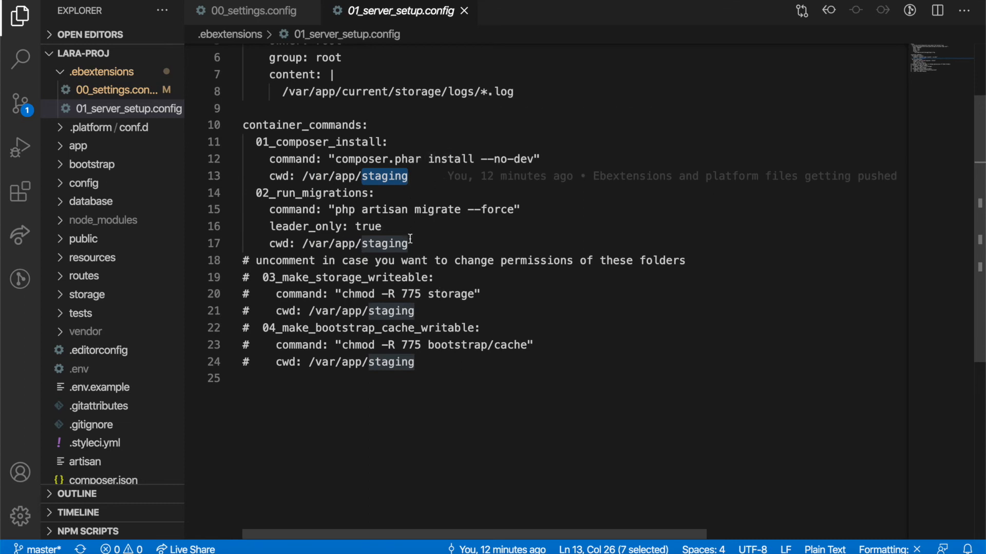
{"action": "left_click_drag", "start_coordinate": [416, 181], "coordinate": [270, 180]}
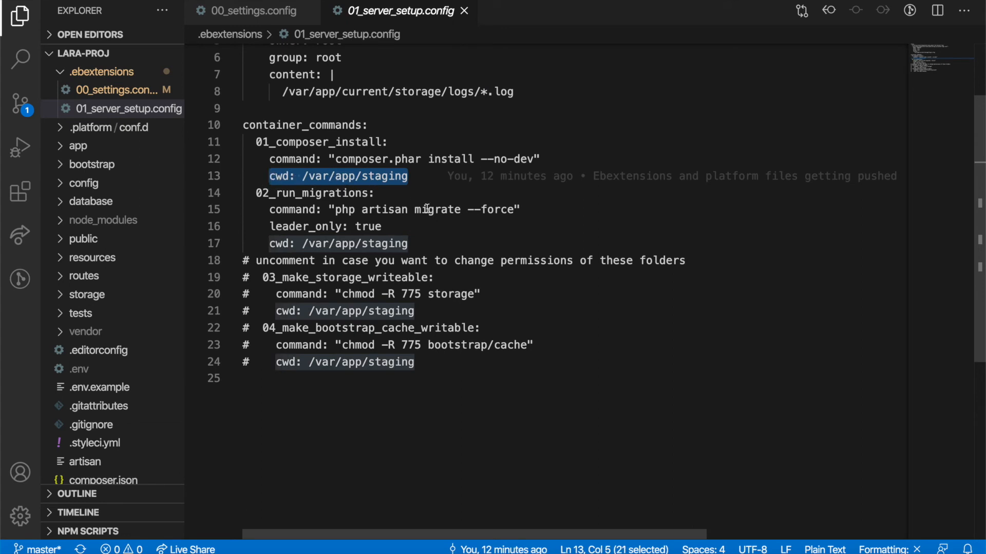
{"action": "scroll", "coordinate": [426, 209], "scroll_direction": "down", "scroll_amount": 1}
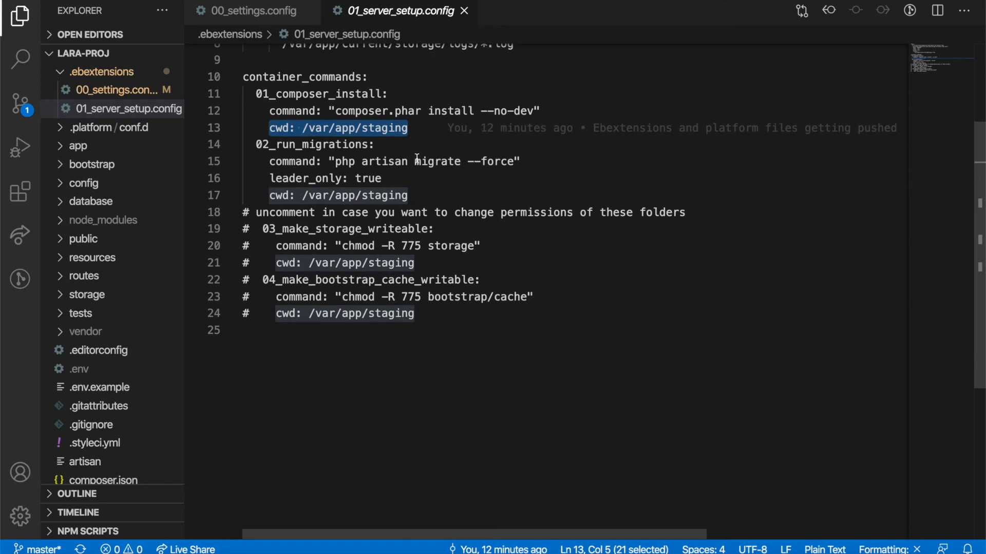
Step: Check the commented chmod storage commands, then expand .platform/conf.d to show my-vhost.conf
{"action": "left_click_drag", "start_coordinate": [258, 212], "coordinate": [242, 212]}
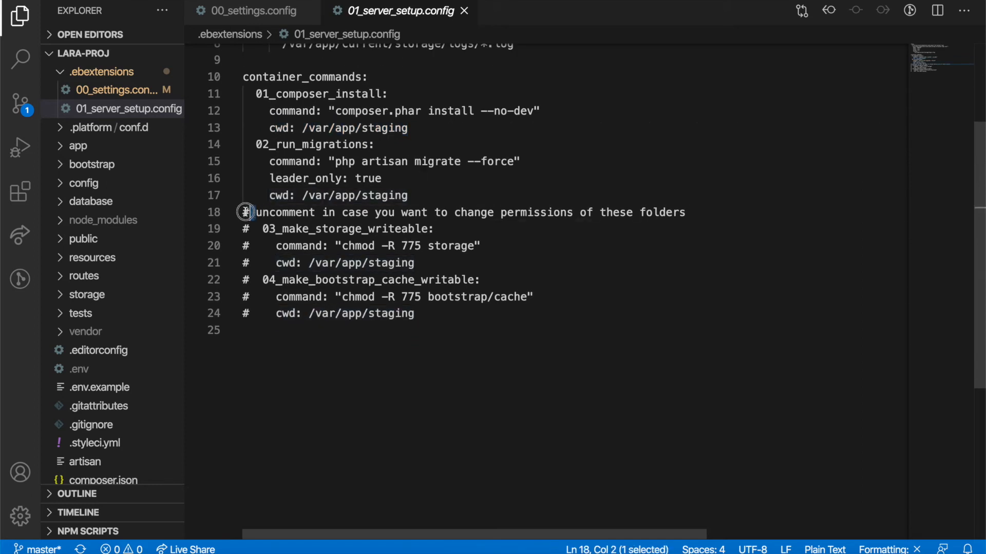
{"action": "left_click_drag", "start_coordinate": [492, 245], "coordinate": [277, 246]}
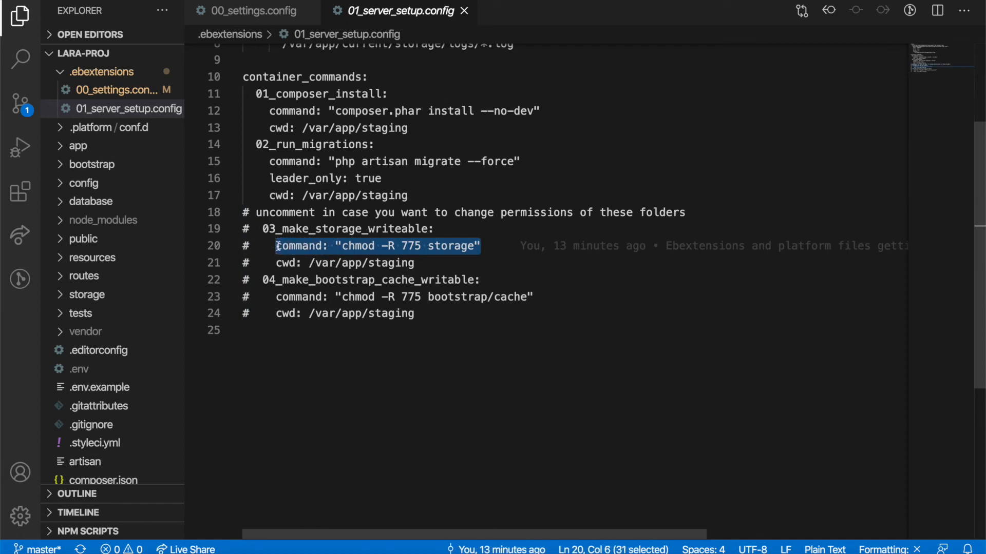
{"action": "left_click", "coordinate": [426, 318]}
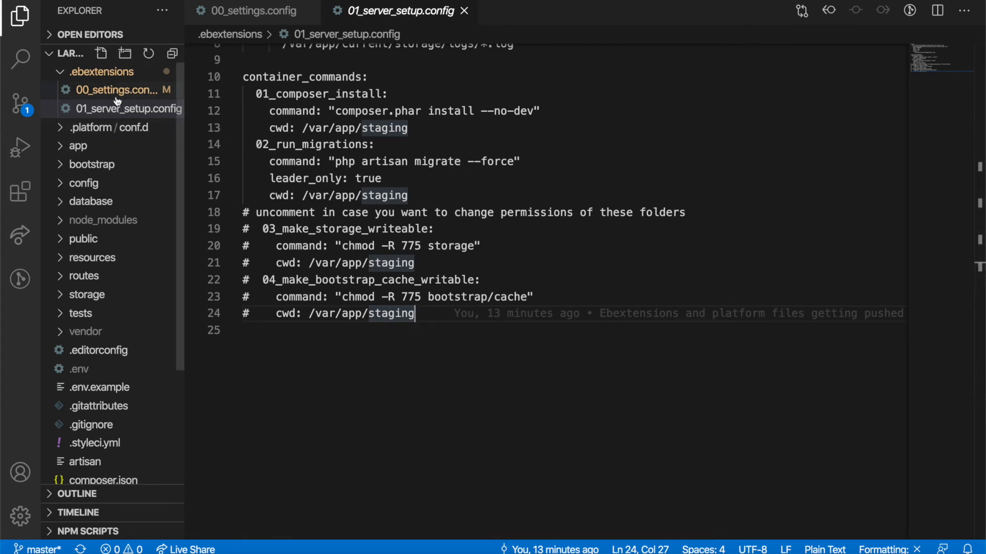
{"action": "left_click", "coordinate": [67, 131]}
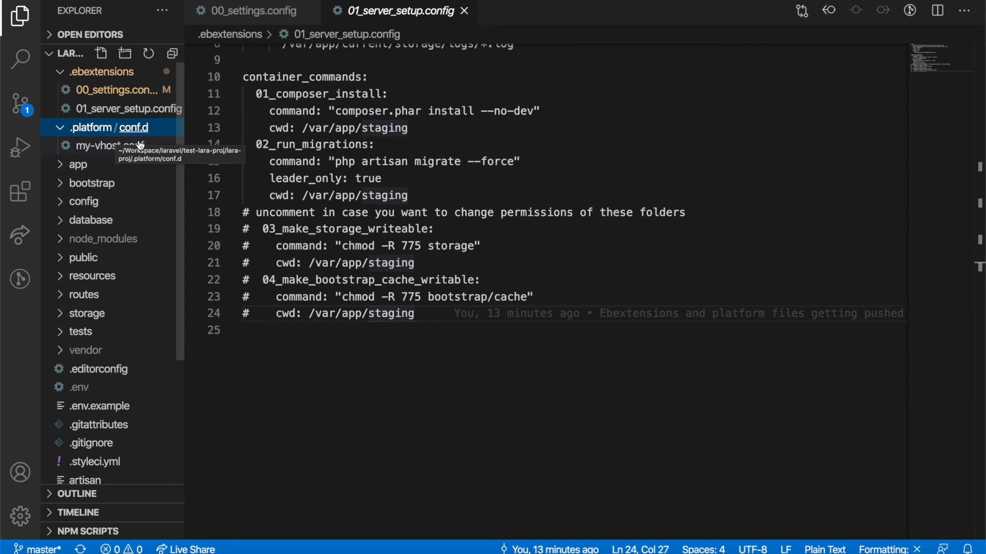
Step: Open my-vhost.conf and inspect the server_name domain, document root and port 80
{"action": "left_click", "coordinate": [110, 149]}
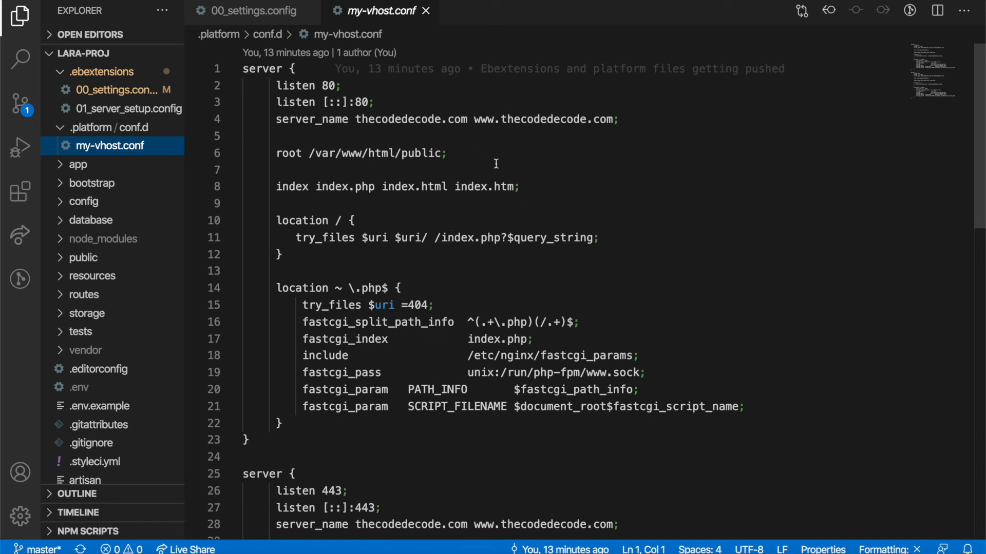
{"action": "left_click", "coordinate": [456, 154]}
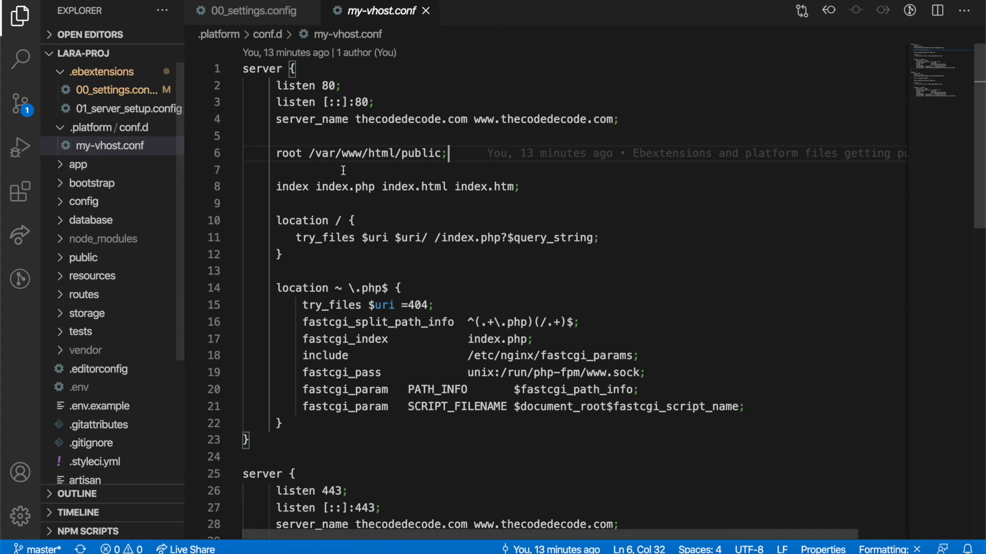
{"action": "left_click", "coordinate": [401, 120]}
{"action": "double_click", "coordinate": [402, 120]}
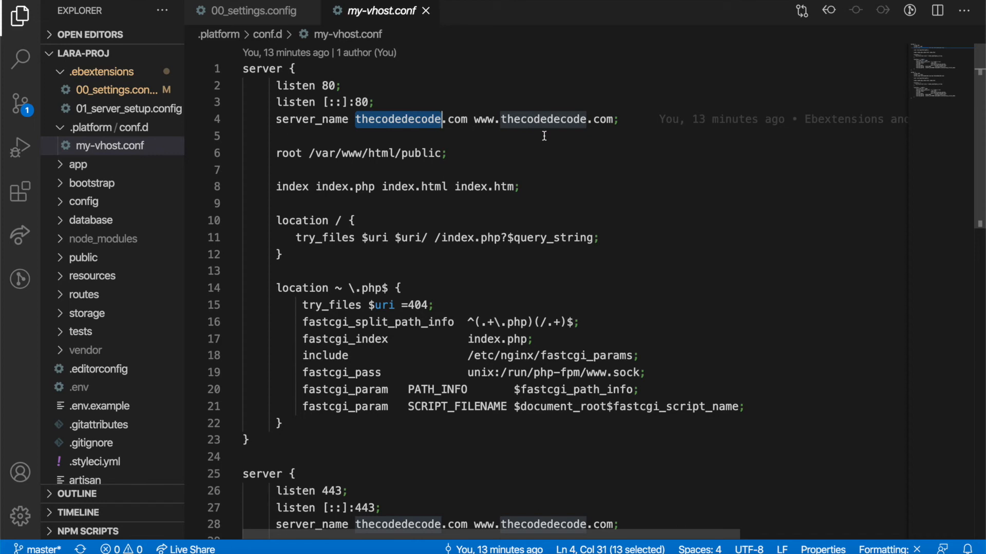
{"action": "scroll", "coordinate": [571, 223], "scroll_direction": "down", "scroll_amount": 3}
{"action": "scroll", "coordinate": [571, 223], "scroll_direction": "up", "scroll_amount": 3}
{"action": "double_click", "coordinate": [328, 85]}
Step: Scroll through the server blocks, inspecting the index and location rules and PATH_INFO line
{"action": "scroll", "coordinate": [479, 170], "scroll_direction": "down", "scroll_amount": 7}
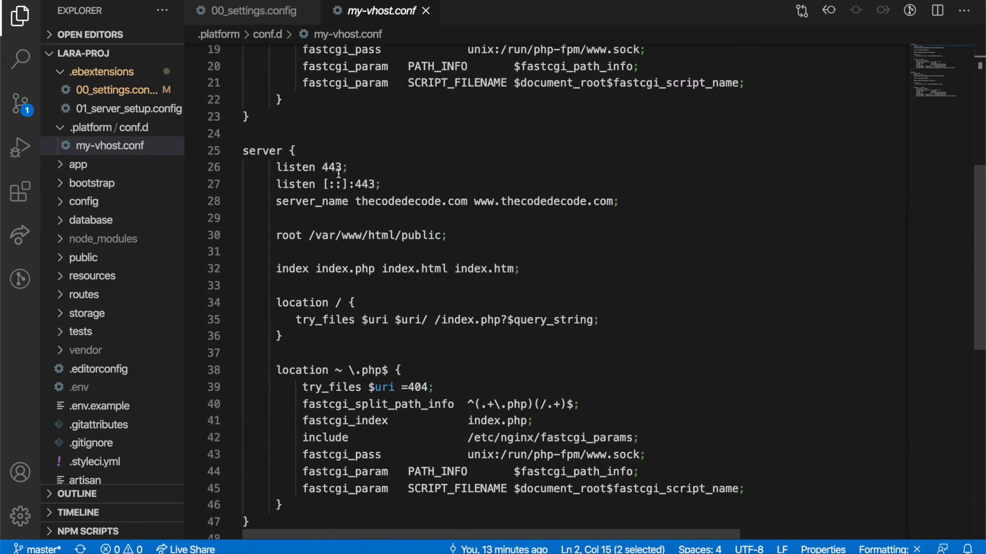
{"action": "scroll", "coordinate": [430, 196], "scroll_direction": "down", "scroll_amount": 1}
{"action": "scroll", "coordinate": [430, 195], "scroll_direction": "down", "scroll_amount": 1}
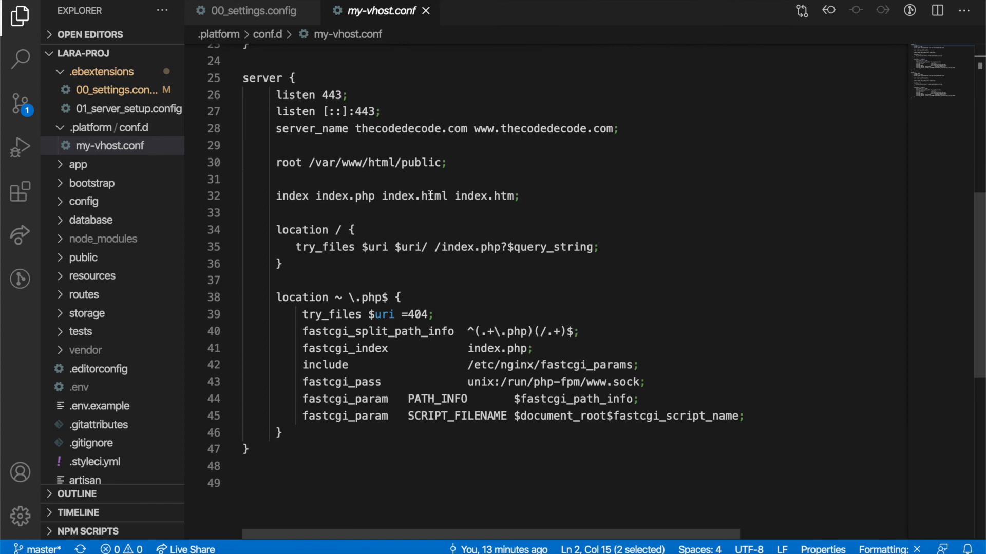
{"action": "scroll", "coordinate": [430, 196], "scroll_direction": "up", "scroll_amount": 7}
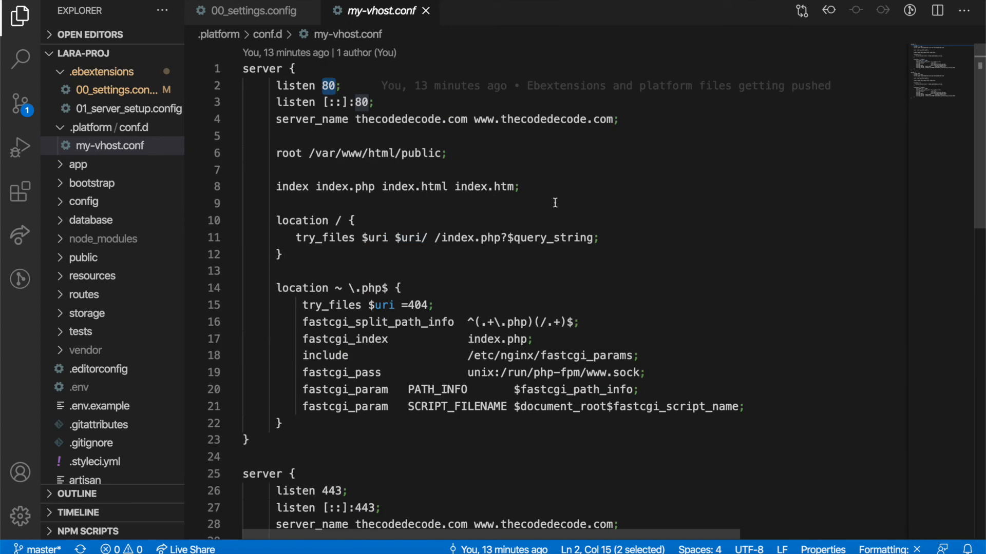
{"action": "left_click", "coordinate": [353, 265]}
{"action": "left_click_drag", "start_coordinate": [352, 264], "coordinate": [318, 169]}
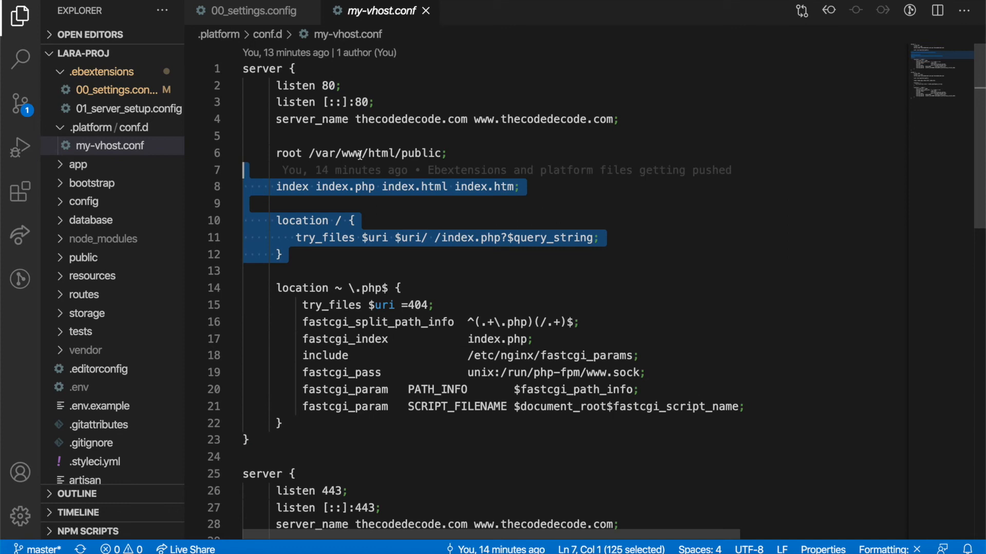
{"action": "left_click", "coordinate": [458, 155]}
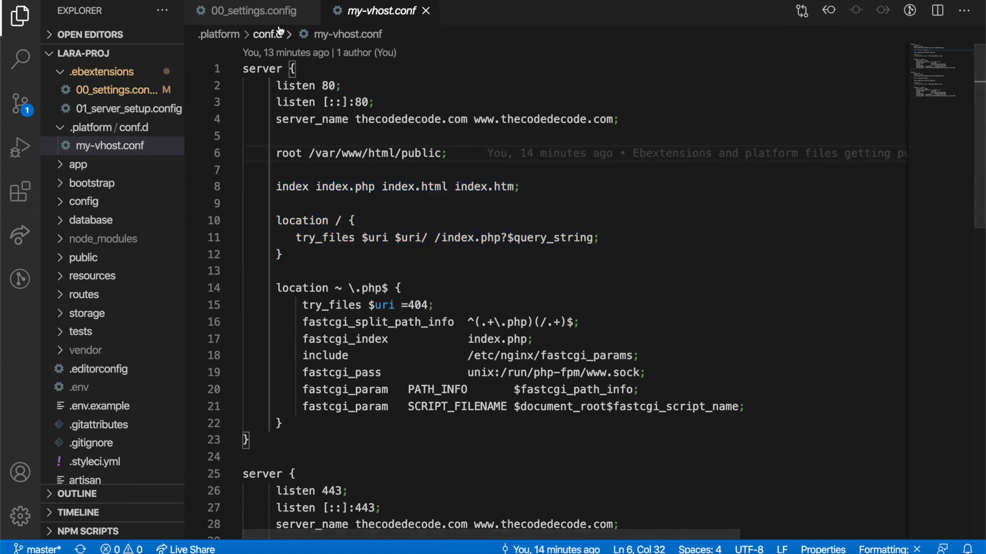
{"action": "left_click", "coordinate": [547, 389]}
Step: Stage all changes, commit them as "Configurations added." and push to GitHub
{"action": "key", "text": "ctrl+grave"}
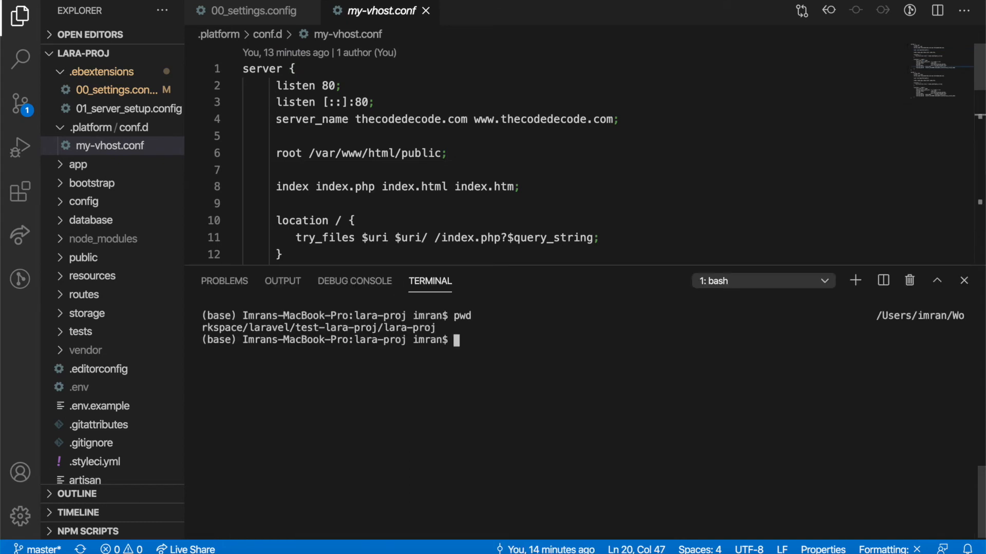
{"action": "type", "text": "git status"}
{"action": "key", "text": "Return"}
{"action": "type", "text": "git add ."}
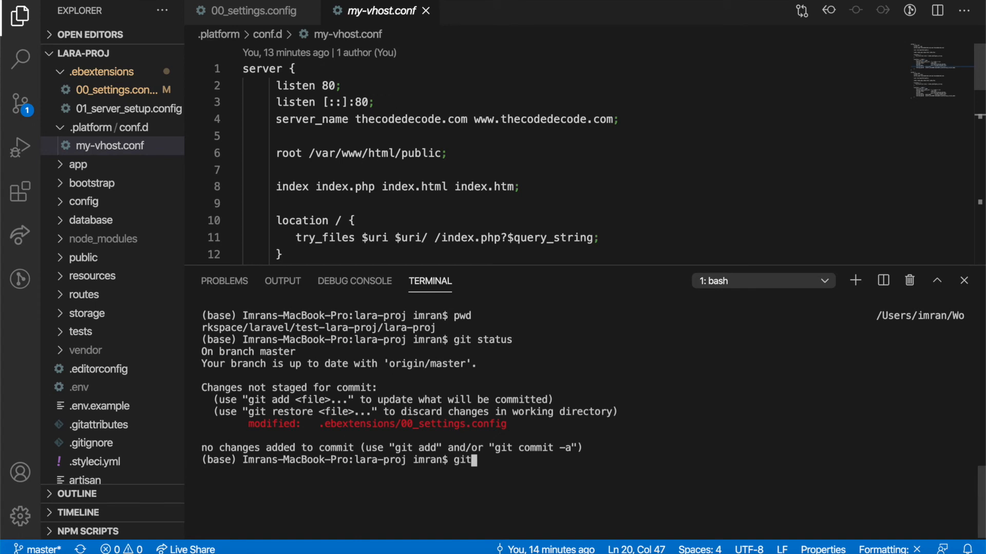
{"action": "key", "text": "Return"}
{"action": "type", "text": "git comm"}
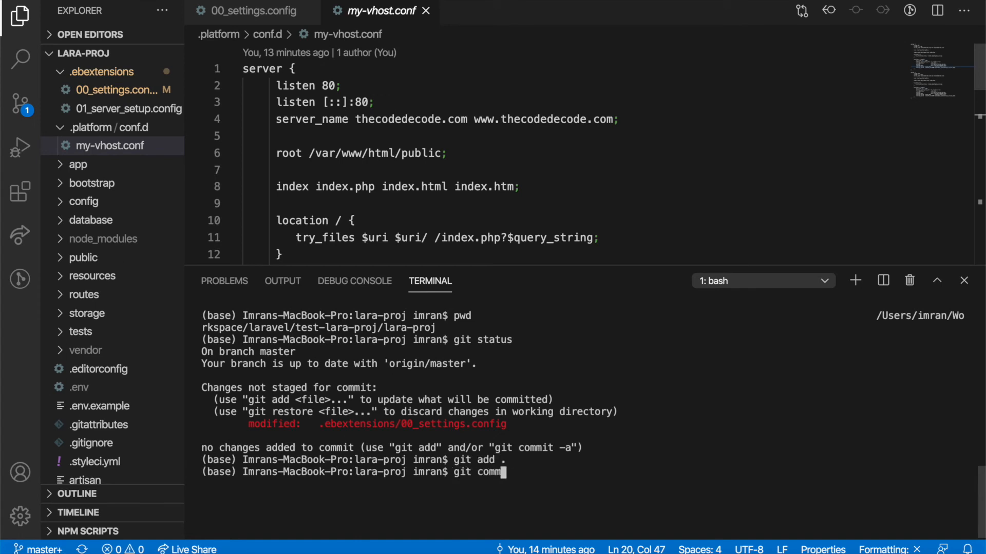
{"action": "type", "text": "it -m \"Configurations added."}
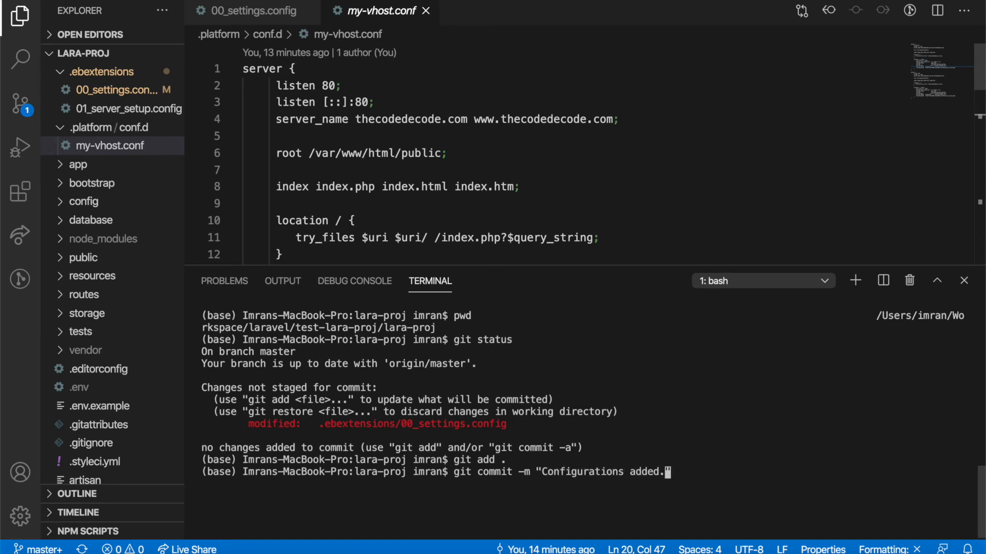
{"action": "type", "text": "\""}
{"action": "key", "text": "Return"}
{"action": "type", "text": "git push"}
{"action": "key", "text": "Return"}
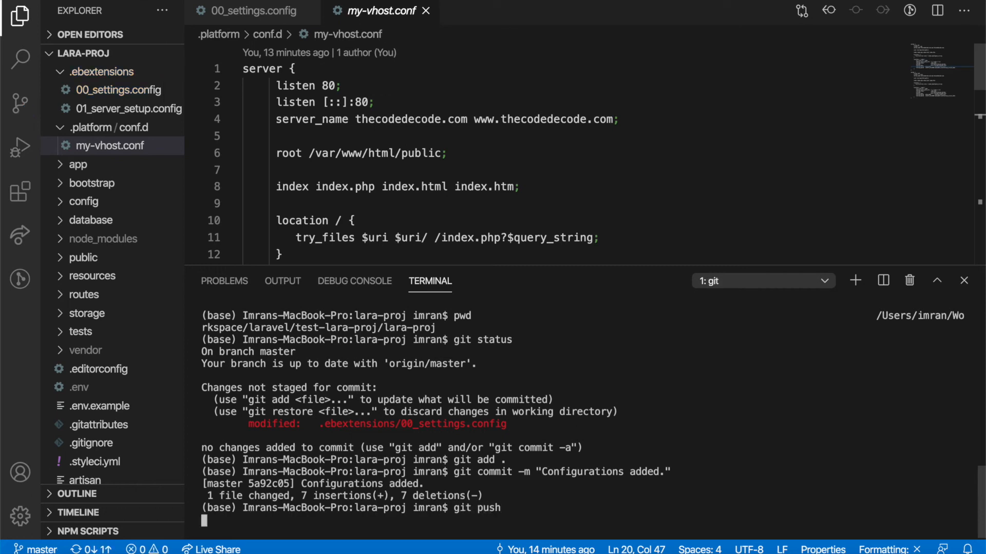
Step: Review the values in 00_settings.config and close the terminal panel
{"action": "left_click", "coordinate": [134, 92]}
{"action": "scroll", "coordinate": [447, 175], "scroll_direction": "down", "scroll_amount": 12}
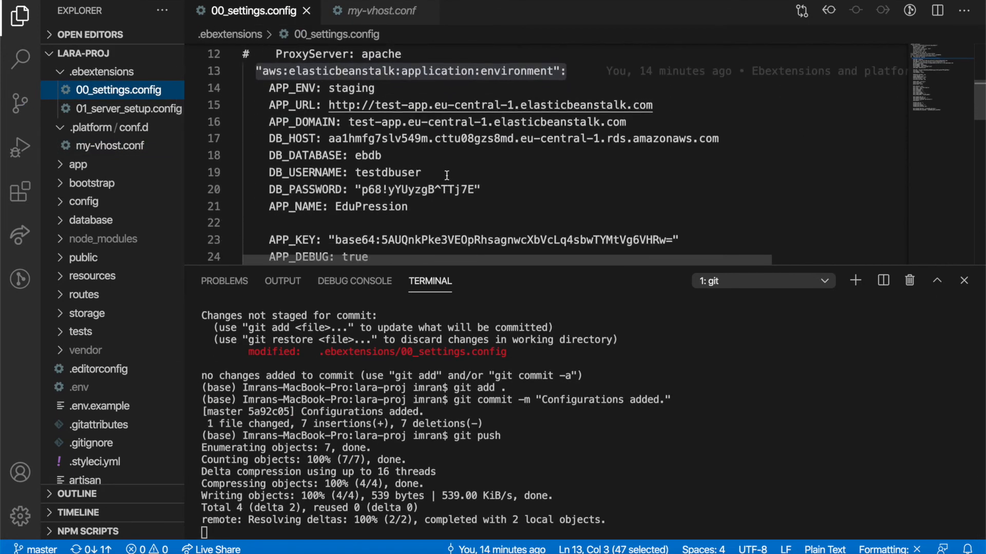
{"action": "scroll", "coordinate": [446, 175], "scroll_direction": "down", "scroll_amount": 1}
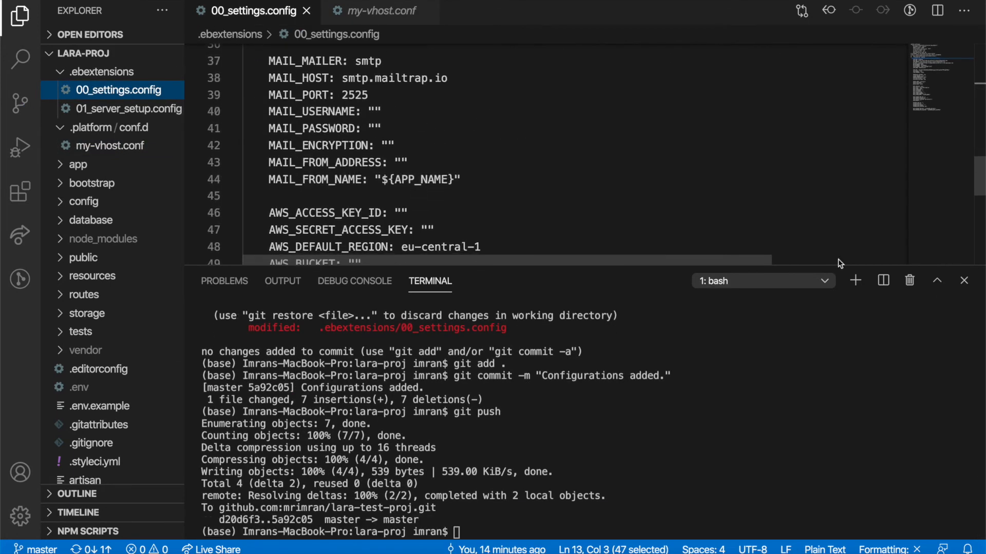
{"action": "left_click", "coordinate": [964, 280]}
{"action": "mouse_move", "coordinate": [392, 534]}
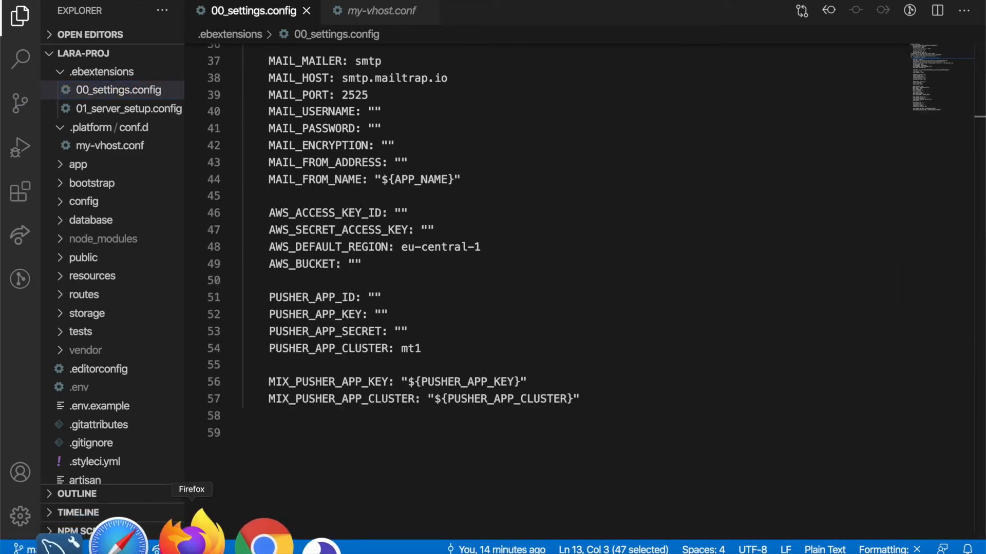
Step: Switch to Firefox's CodePipeline tab to watch test-proj-pipeline deploy the new commit
{"action": "left_click", "coordinate": [191, 536]}
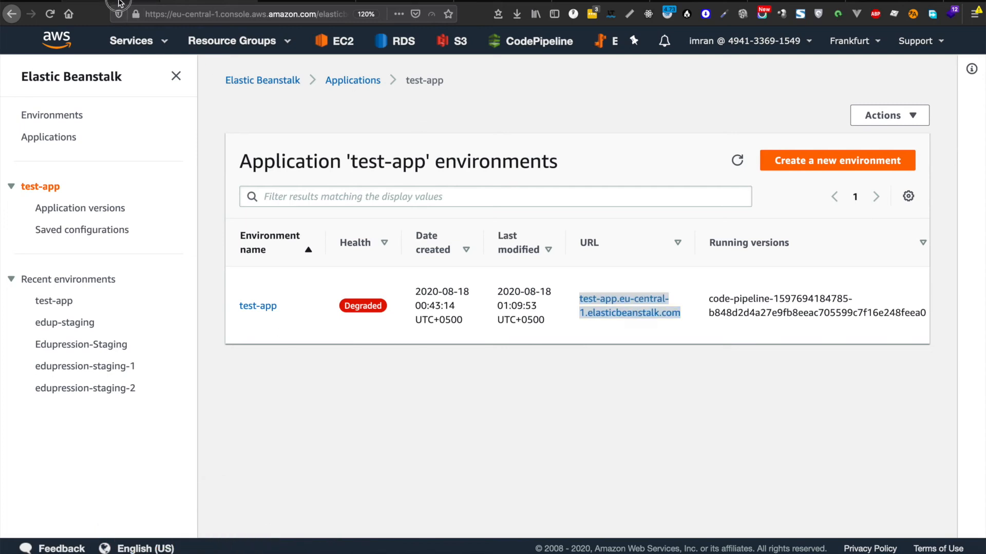
{"action": "left_click", "coordinate": [118, 2]}
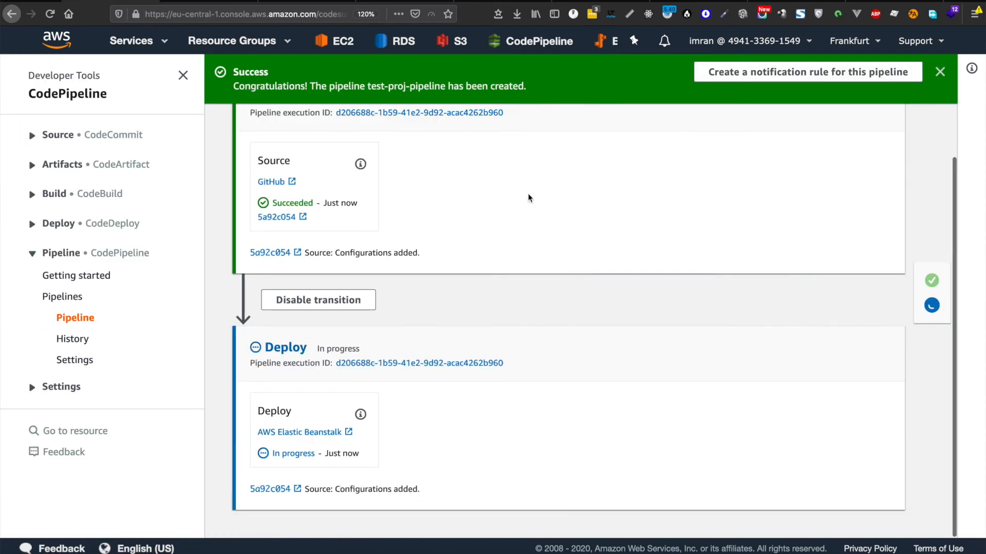
{"action": "scroll", "coordinate": [580, 200], "scroll_direction": "up", "scroll_amount": 2}
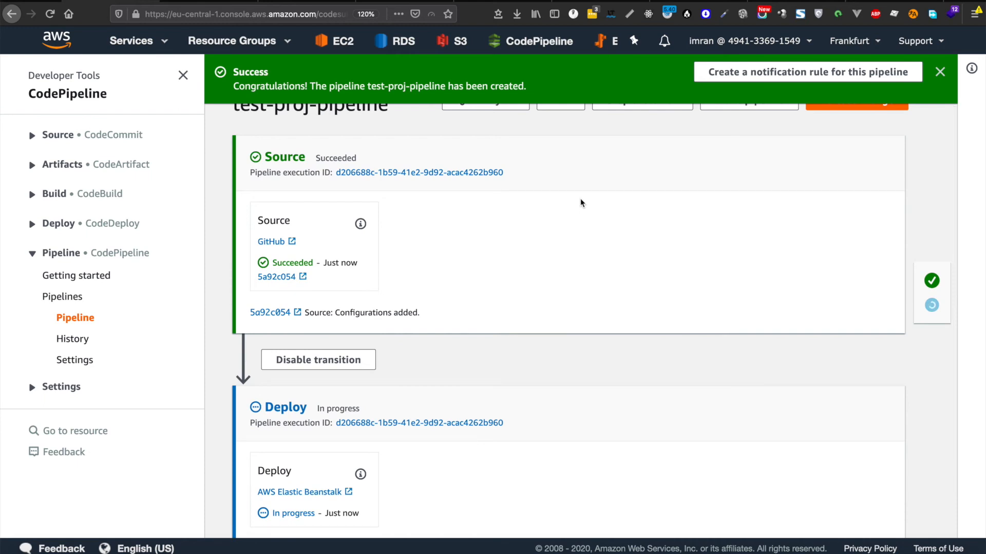
{"action": "scroll", "coordinate": [580, 203], "scroll_direction": "down", "scroll_amount": 2}
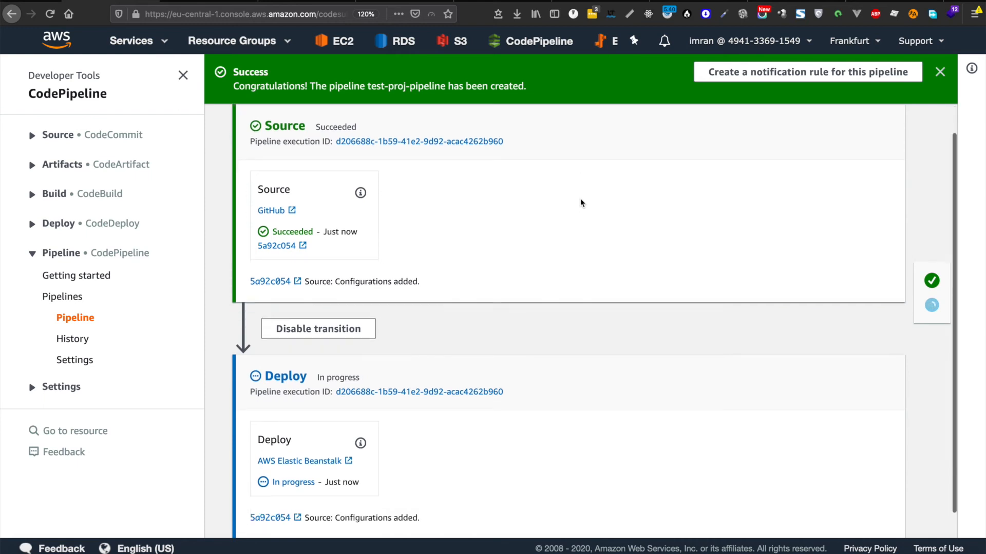
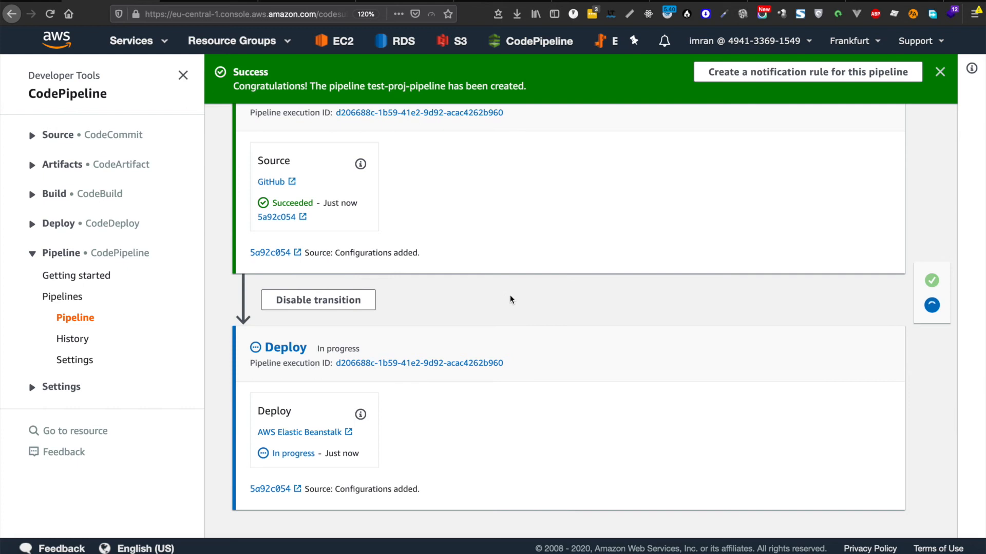
Step: Switch from the browser to Visual Studio Code showing .ebextensions/00_settings.config
{"action": "mouse_move", "coordinate": [103, 539]}
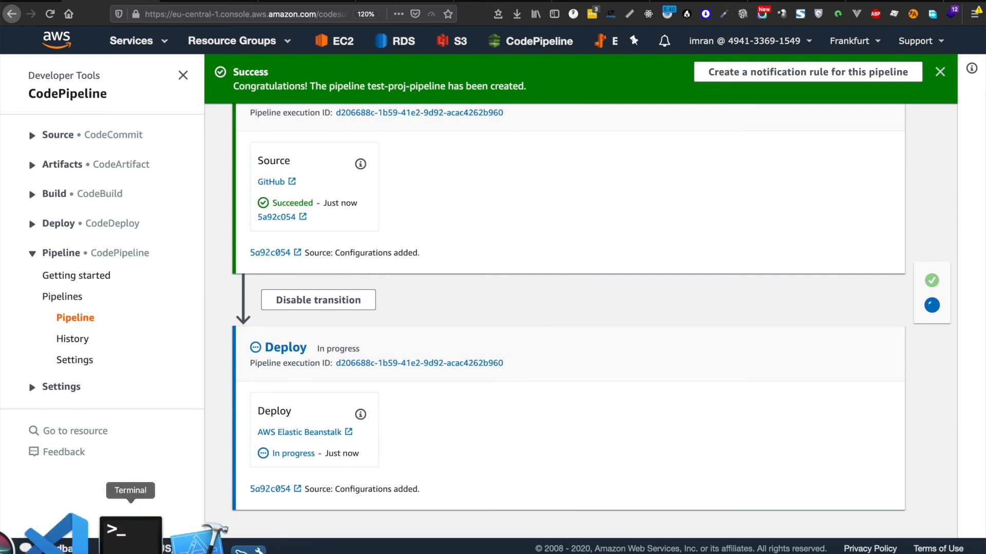
{"action": "left_click", "coordinate": [102, 534]}
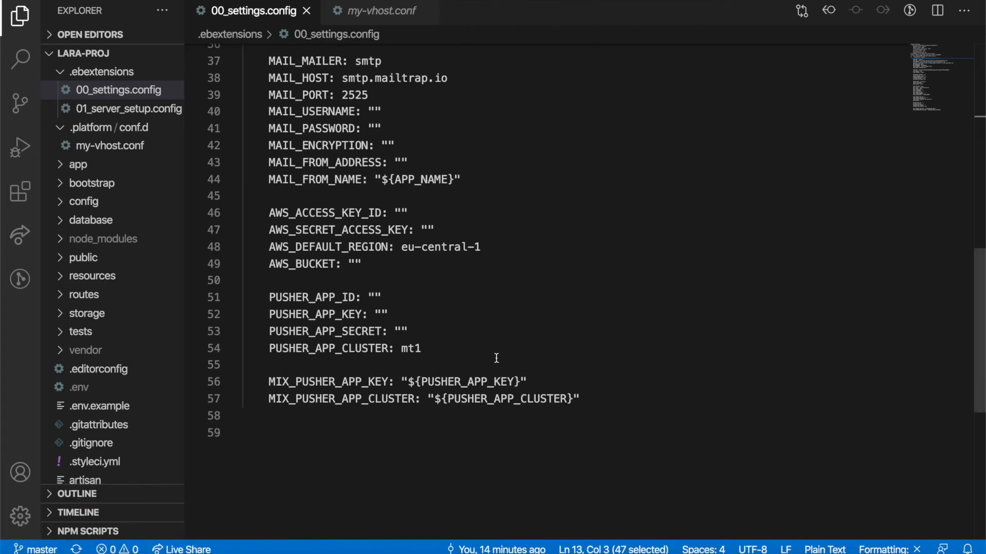
Step: Scroll to the top of 00_settings.config to review the php.ini settings and APP_ENV staging
{"action": "scroll", "coordinate": [495, 356], "scroll_direction": "up", "scroll_amount": 10}
{"action": "scroll", "coordinate": [496, 357], "scroll_direction": "up", "scroll_amount": 3}
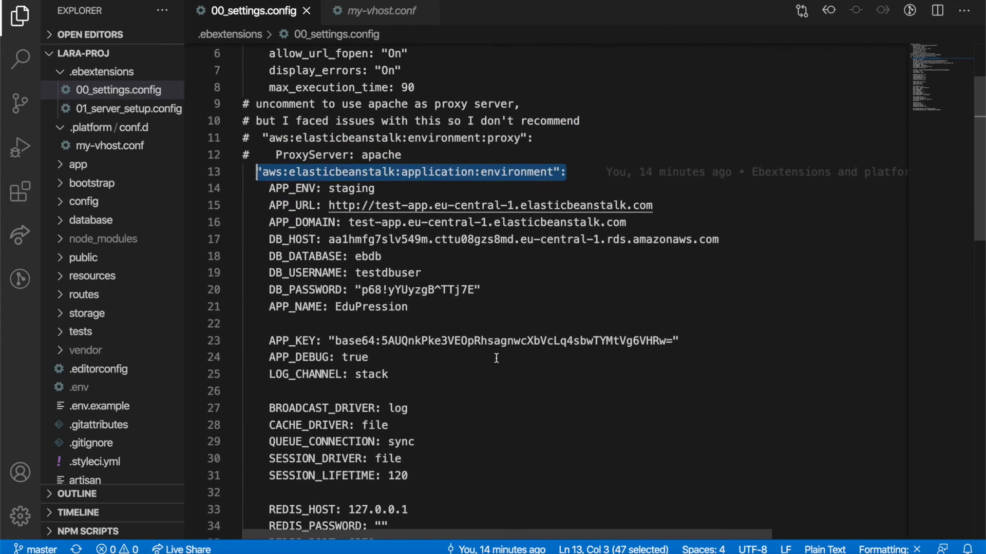
{"action": "scroll", "coordinate": [496, 358], "scroll_direction": "up", "scroll_amount": 3}
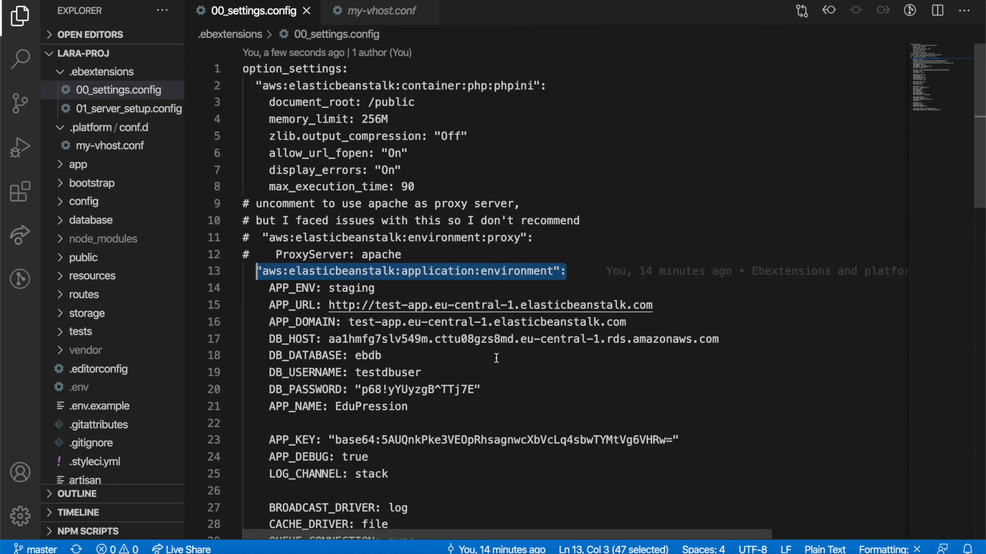
{"action": "scroll", "coordinate": [496, 357], "scroll_direction": "down", "scroll_amount": 3}
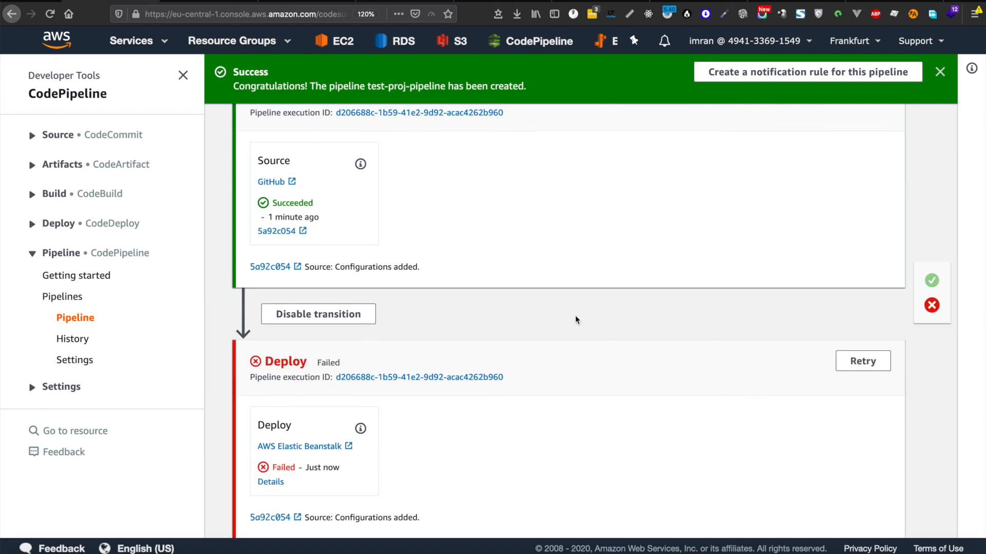
Step: Read the error details of test-proj-pipeline's failed Deploy action, then go to Elastic Beanstalk
{"action": "scroll", "coordinate": [570, 319], "scroll_direction": "down", "scroll_amount": 1}
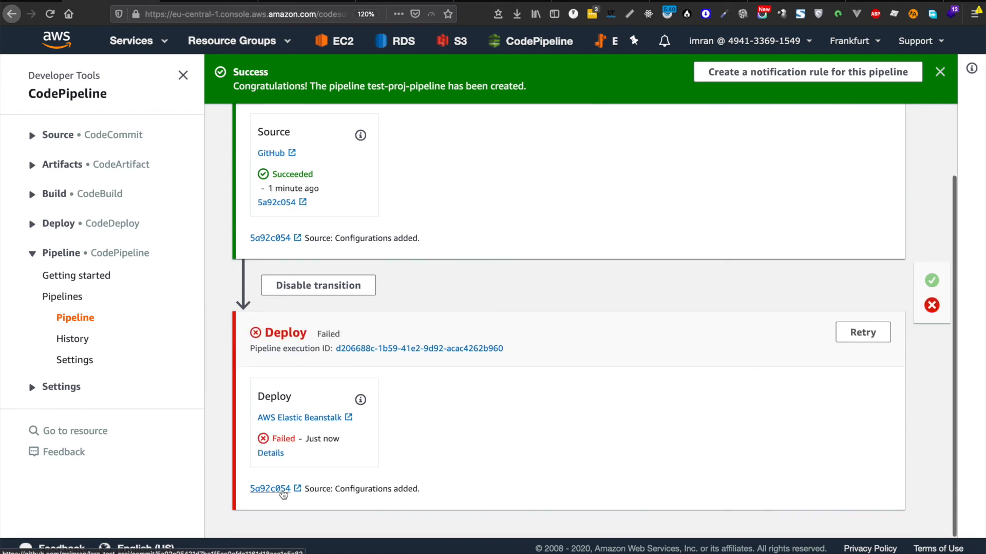
{"action": "left_click", "coordinate": [280, 455]}
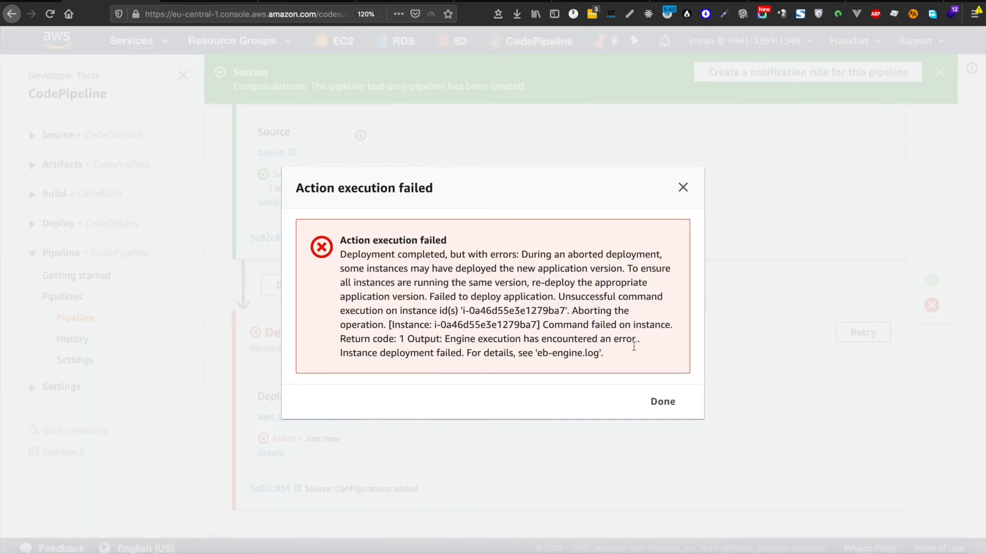
{"action": "left_click", "coordinate": [669, 408]}
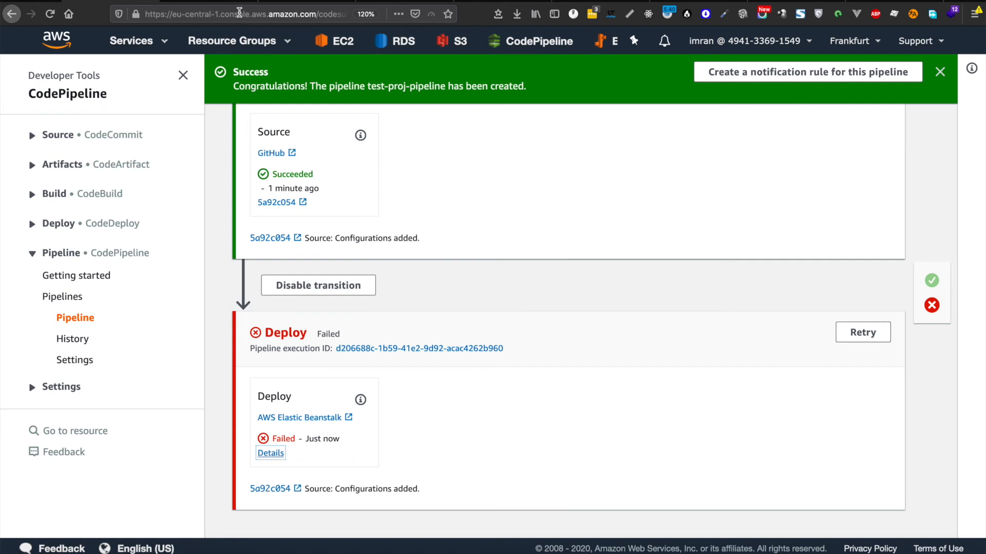
{"action": "left_click", "coordinate": [217, 1]}
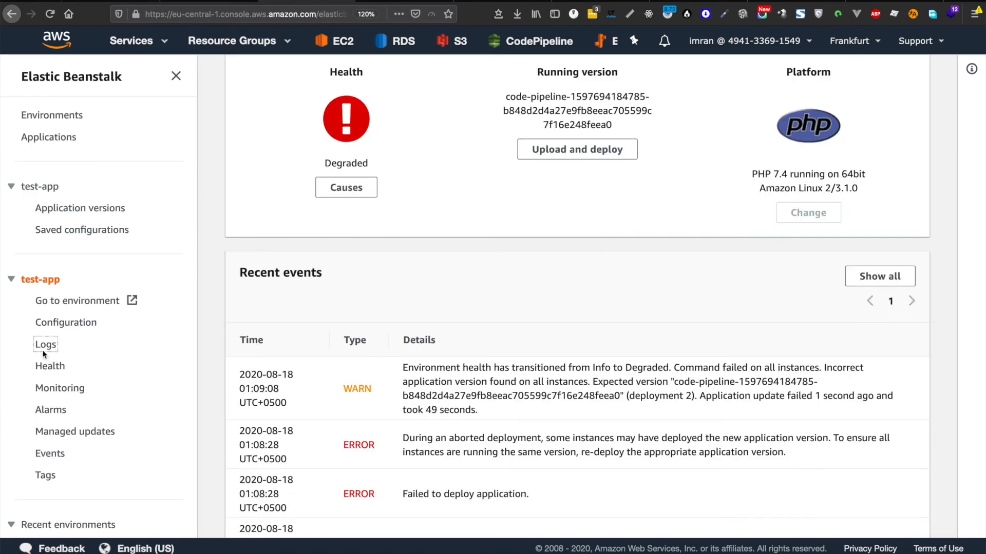
Step: Request fresh test-app instance logs, save the newest log bundle zip, and show it in Finder
{"action": "left_click", "coordinate": [44, 353]}
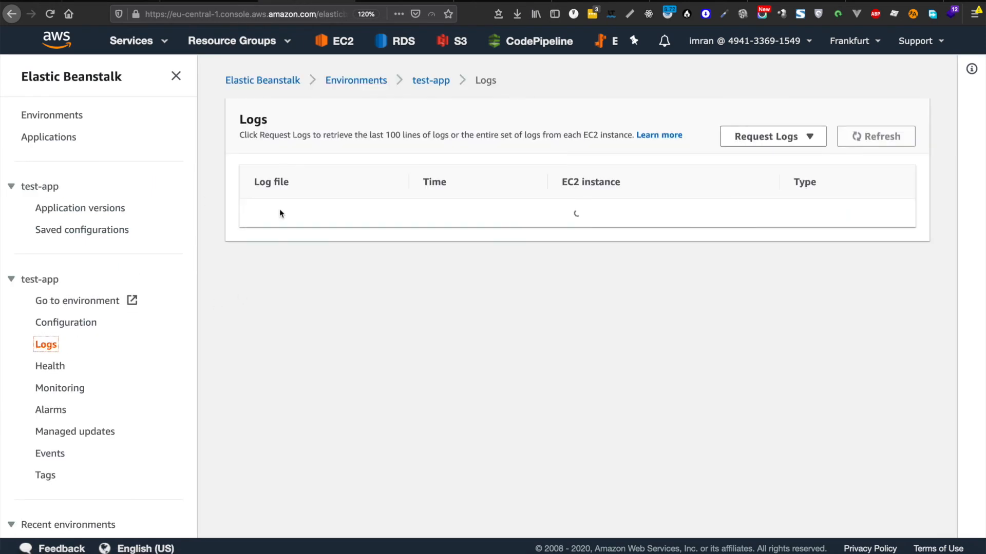
{"action": "left_click", "coordinate": [782, 145]}
{"action": "left_click", "coordinate": [783, 157]}
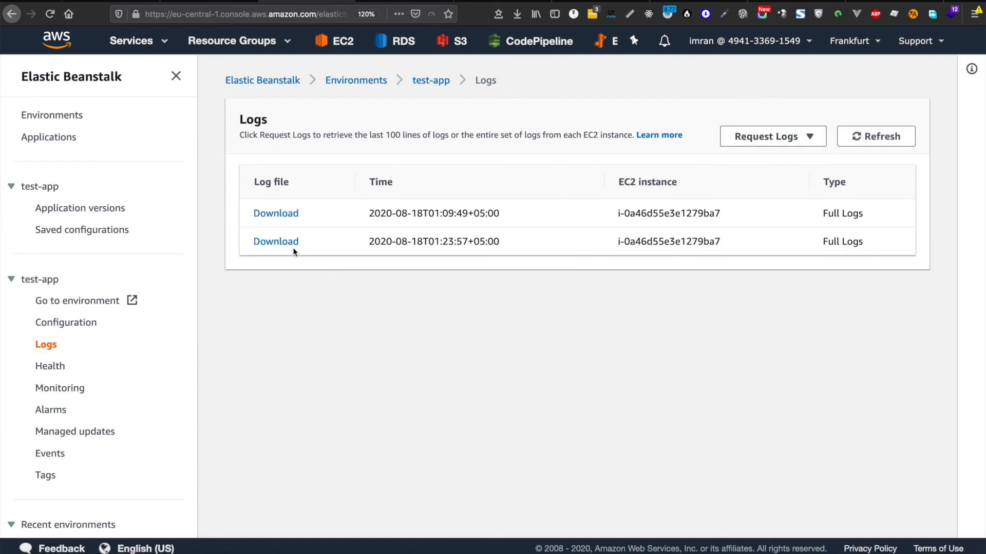
{"action": "left_click", "coordinate": [279, 244]}
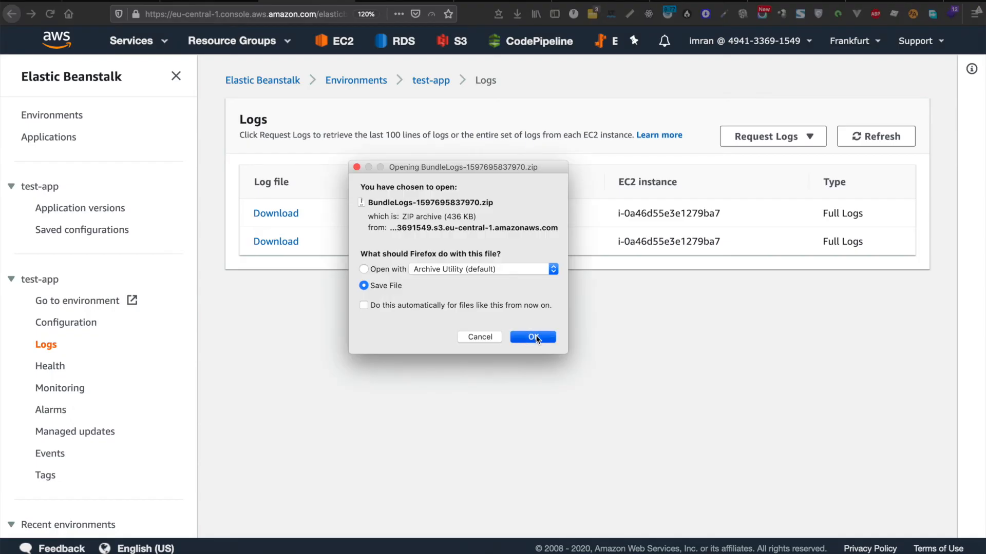
{"action": "left_click", "coordinate": [536, 337]}
{"action": "left_click", "coordinate": [517, 15]}
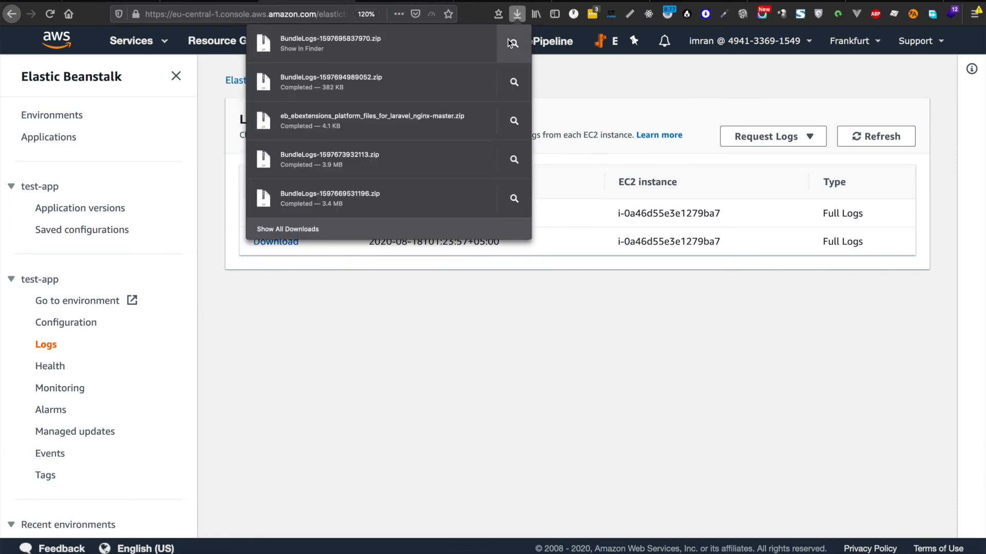
{"action": "left_click", "coordinate": [513, 45]}
Step: Unpack BundleLogs-1597695837970.zip into var 58 and open eb-engine.log from its log folder
{"action": "double_click", "coordinate": [220, 36]}
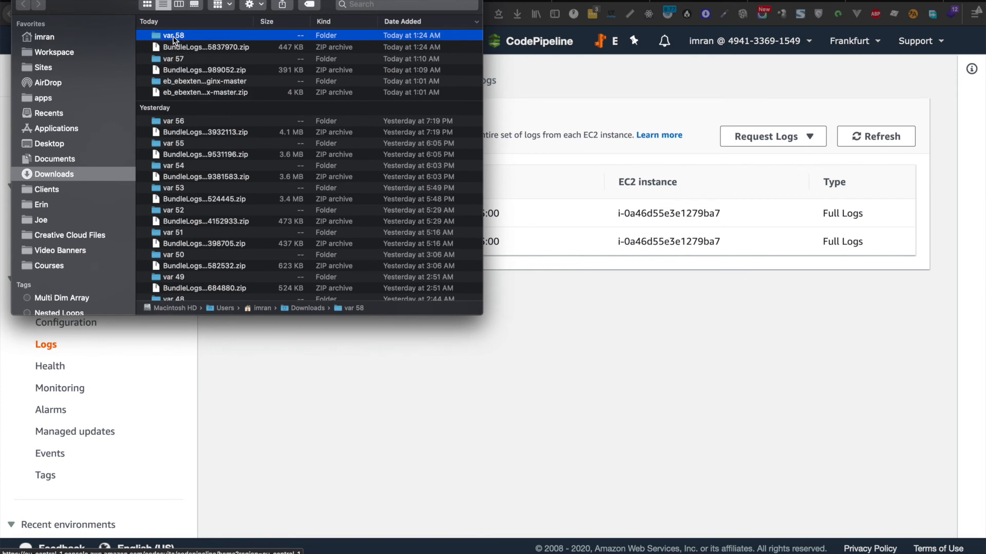
{"action": "double_click", "coordinate": [174, 36]}
{"action": "double_click", "coordinate": [181, 37]}
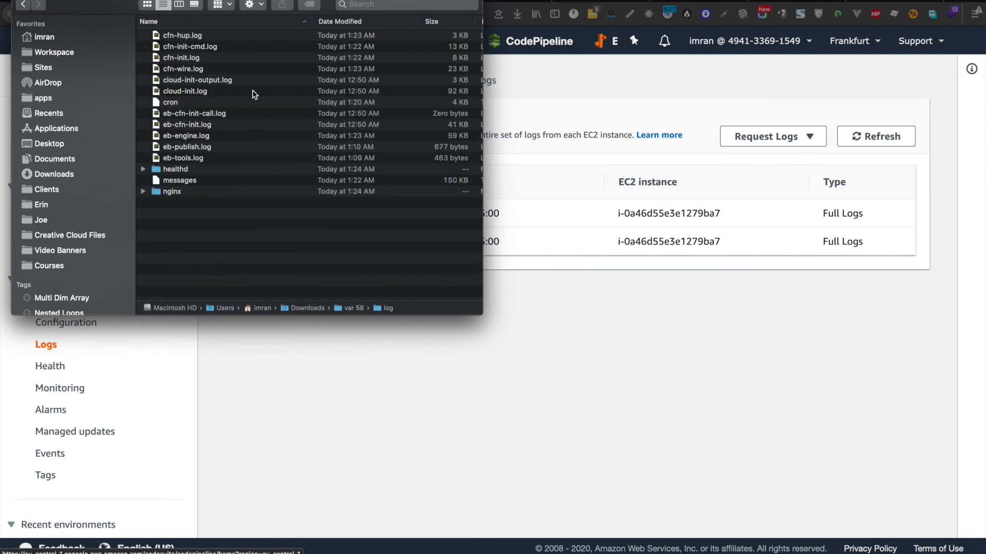
{"action": "left_click", "coordinate": [185, 147]}
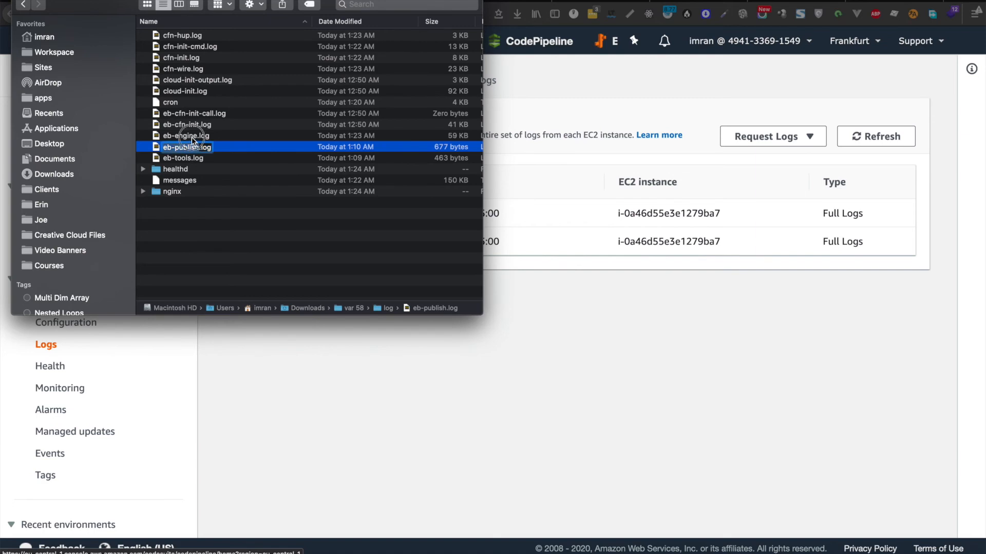
{"action": "left_click", "coordinate": [192, 137]}
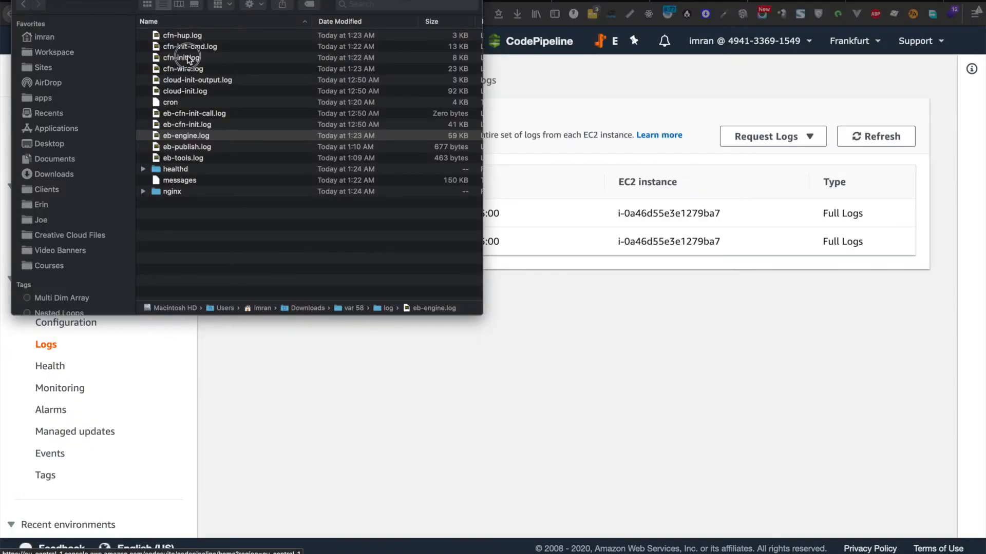
Step: Open cfn-init.log in Console and highlight the failed 01_composer_install line
{"action": "left_click", "coordinate": [189, 58]}
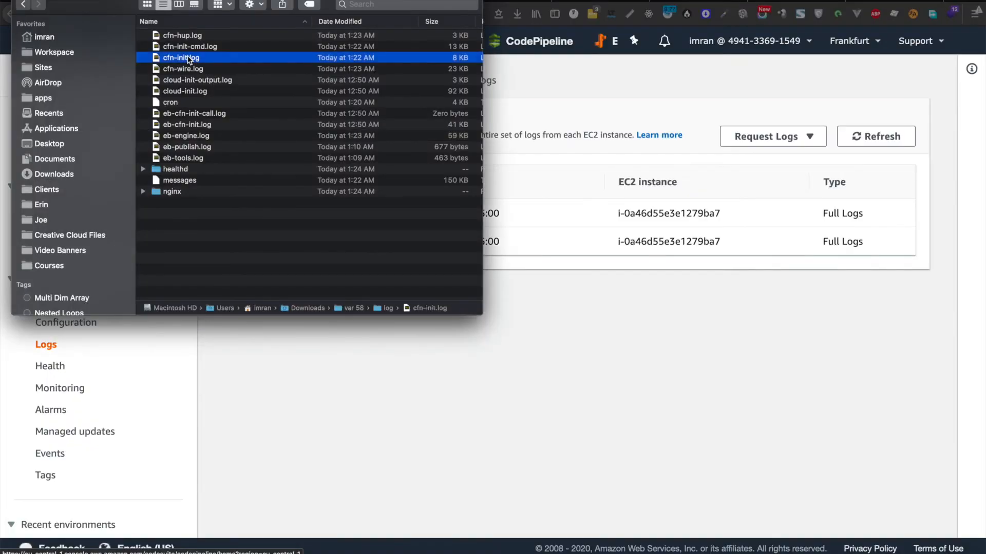
{"action": "double_click", "coordinate": [189, 59]}
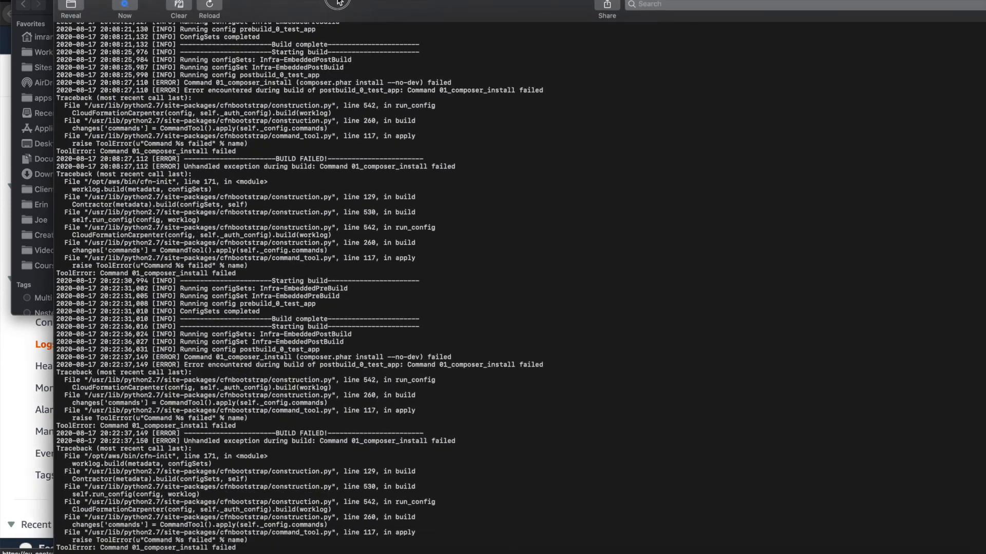
{"action": "left_click_drag", "start_coordinate": [339, 3], "coordinate": [300, 3]}
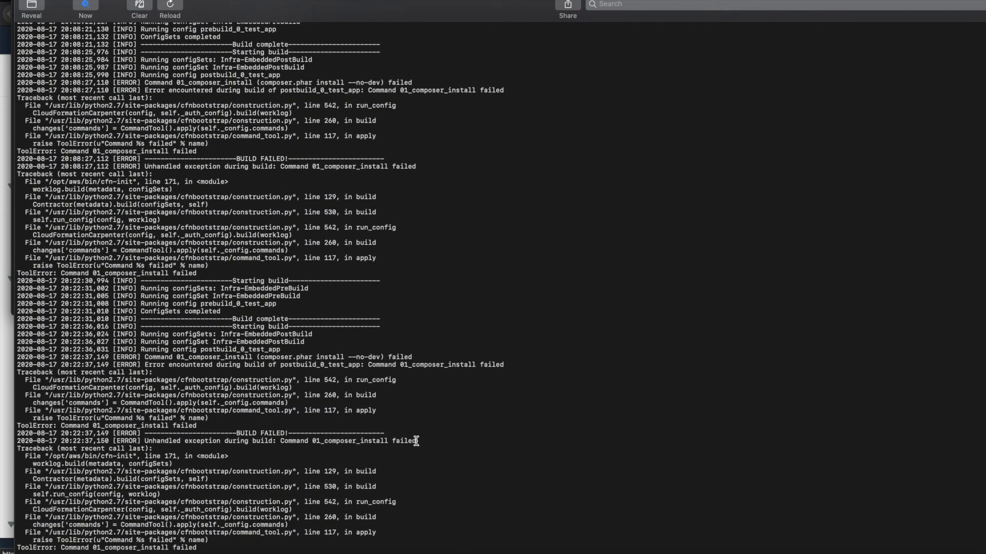
{"action": "left_click_drag", "start_coordinate": [417, 441], "coordinate": [280, 440]}
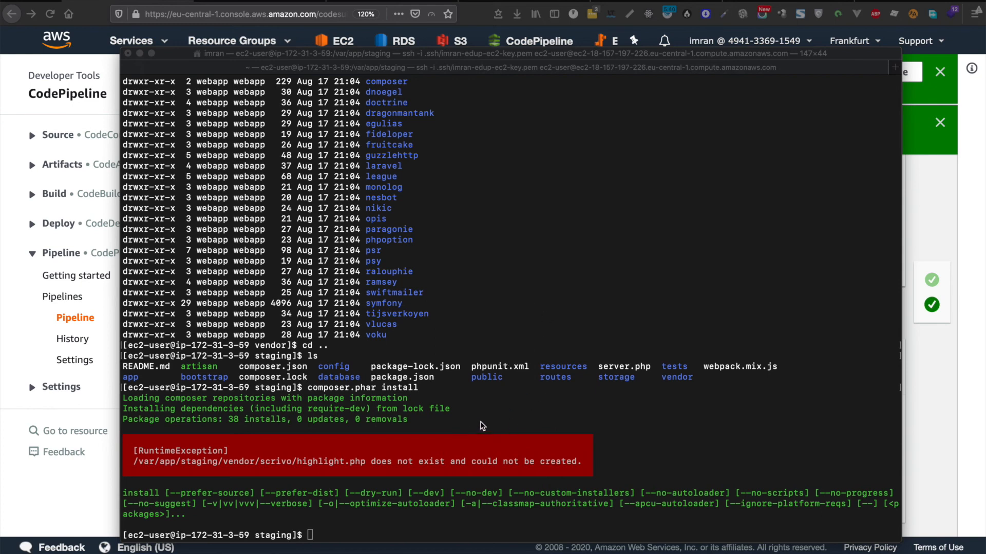
Step: Examine the composer.phar install RuntimeException: highlight.php could not be created
{"action": "left_click", "coordinate": [500, 422]}
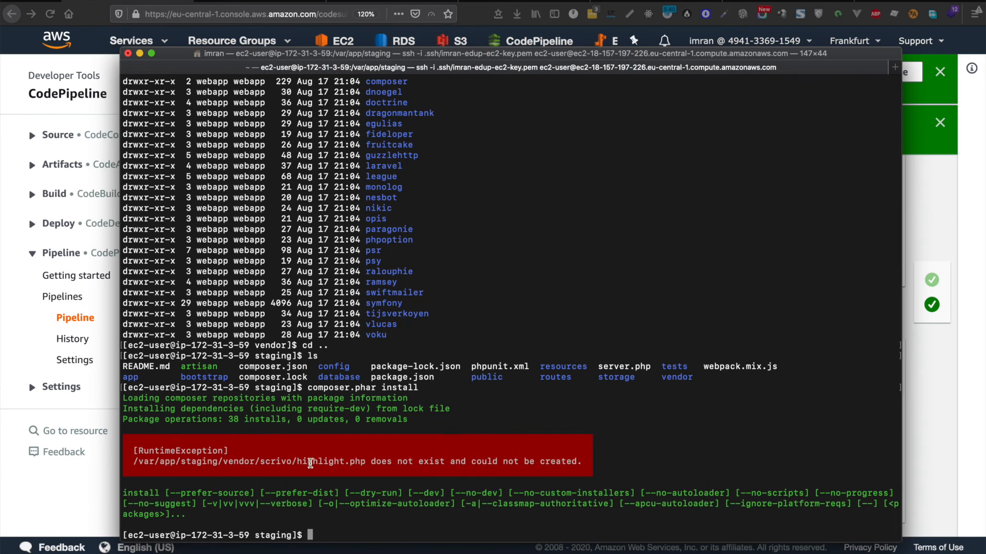
{"action": "left_click_drag", "start_coordinate": [583, 462], "coordinate": [134, 450]}
{"action": "left_click", "coordinate": [186, 452]}
{"action": "left_click_drag", "start_coordinate": [365, 462], "coordinate": [126, 453]}
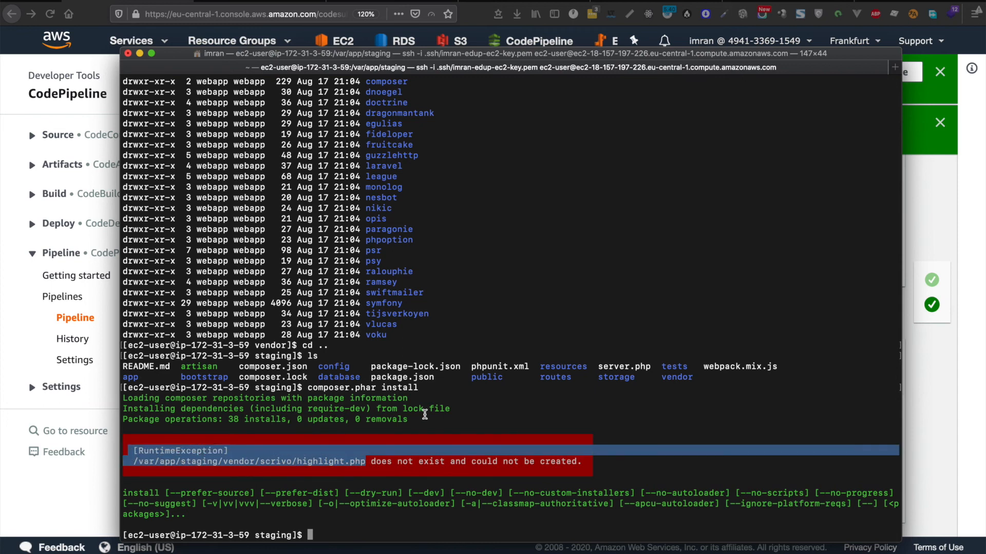
{"action": "left_click", "coordinate": [486, 453]}
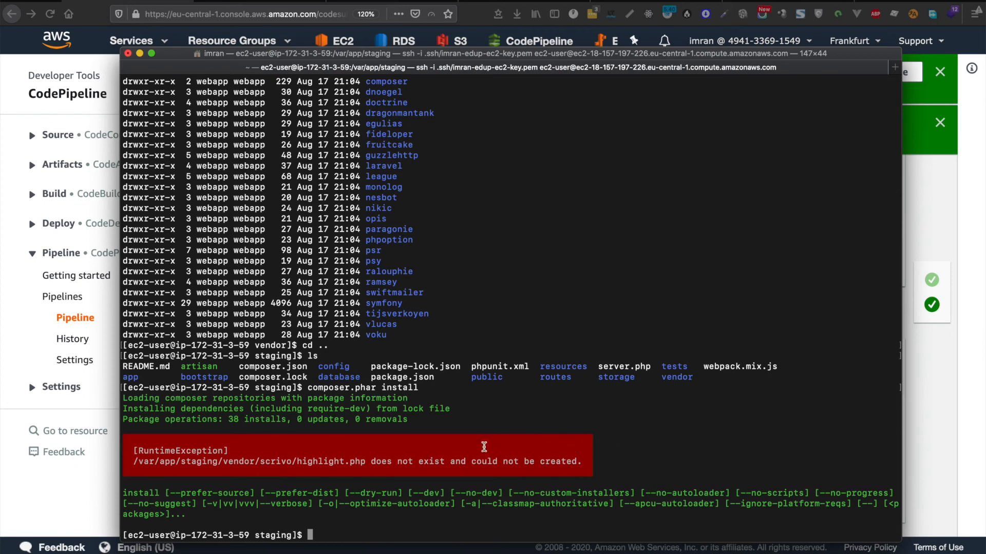
Step: Run ls -ls in /var/app/staging and check the vendor folders are owned by webapp
{"action": "type", "text": "ls -ls"}
{"action": "key", "text": "Return"}
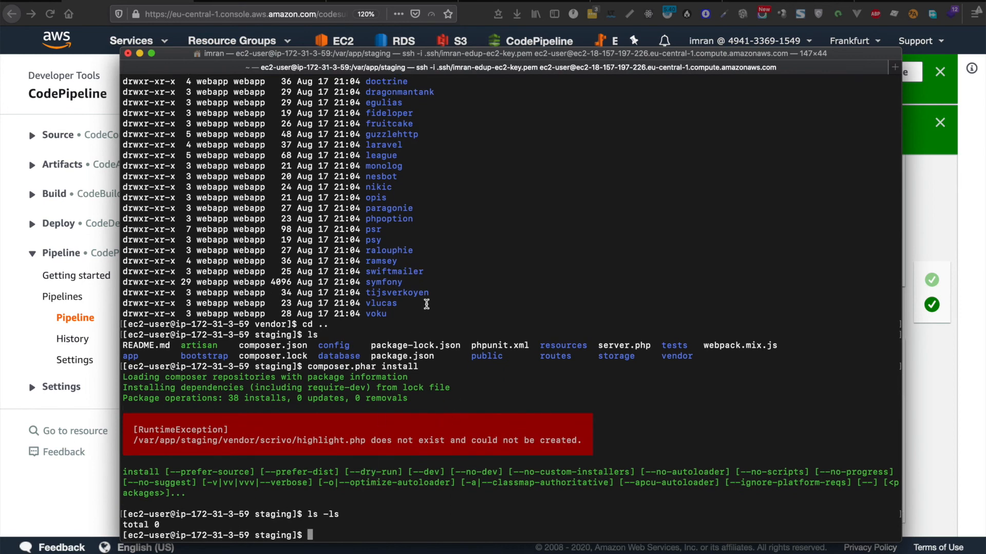
{"action": "scroll", "coordinate": [427, 304], "scroll_direction": "up", "scroll_amount": 5}
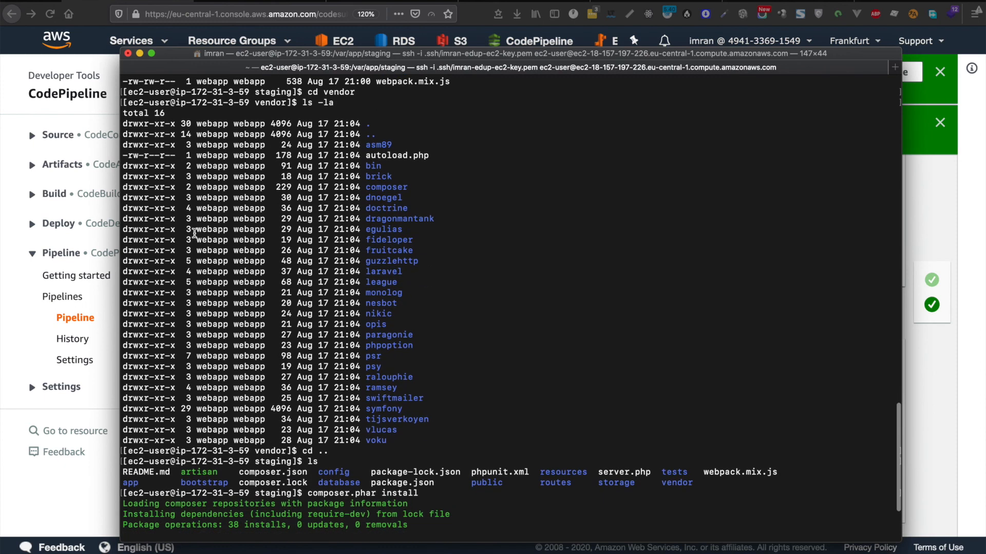
{"action": "double_click", "coordinate": [250, 229]}
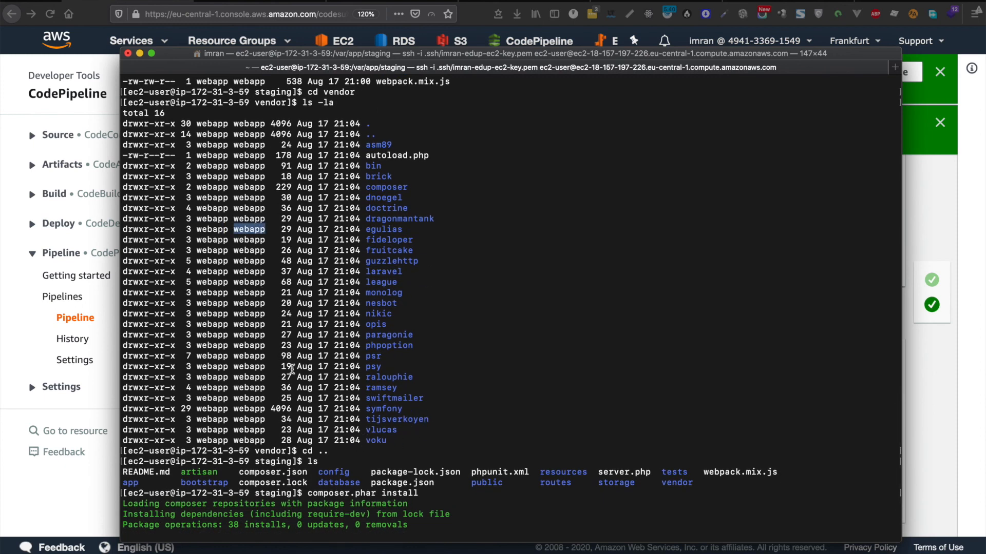
{"action": "scroll", "coordinate": [390, 408], "scroll_direction": "up", "scroll_amount": 3}
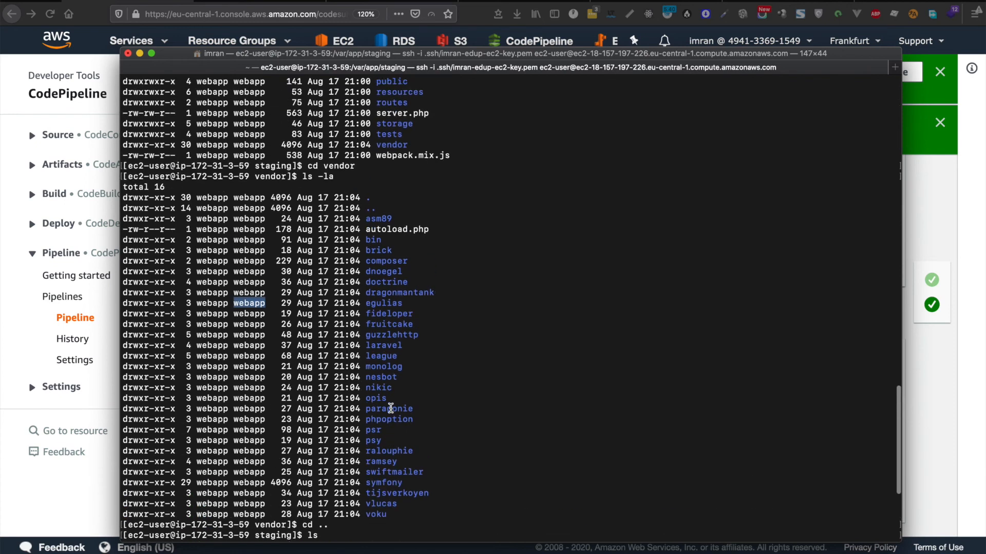
{"action": "scroll", "coordinate": [391, 408], "scroll_direction": "down", "scroll_amount": 6}
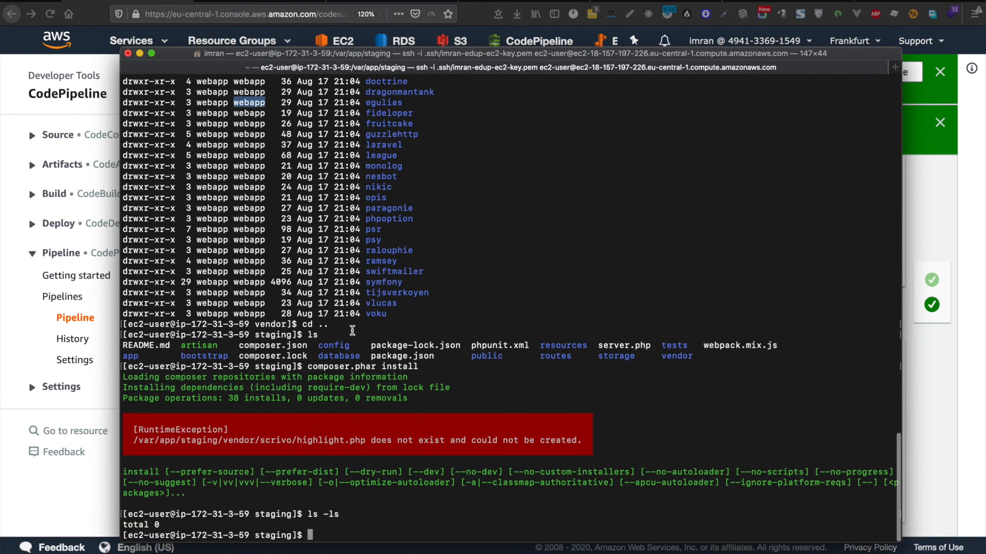
{"action": "scroll", "coordinate": [467, 241], "scroll_direction": "up", "scroll_amount": 4}
{"action": "scroll", "coordinate": [468, 245], "scroll_direction": "down", "scroll_amount": 4}
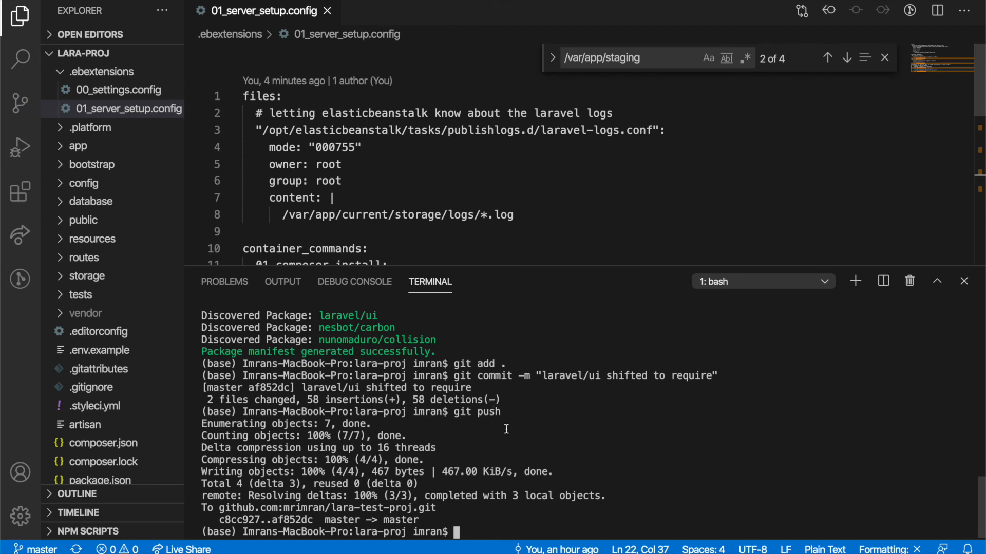
Step: Review the pushed 'laravel/ui shifted to require' commit alongside 01_server_setup.config
{"action": "left_click_drag", "start_coordinate": [547, 375], "coordinate": [597, 375]}
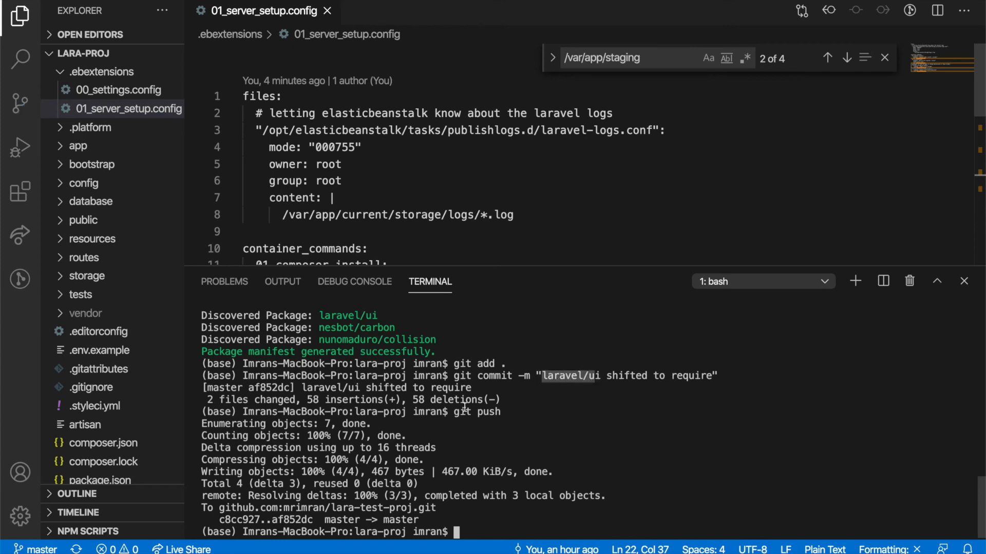
{"action": "scroll", "coordinate": [464, 407], "scroll_direction": "up", "scroll_amount": 5}
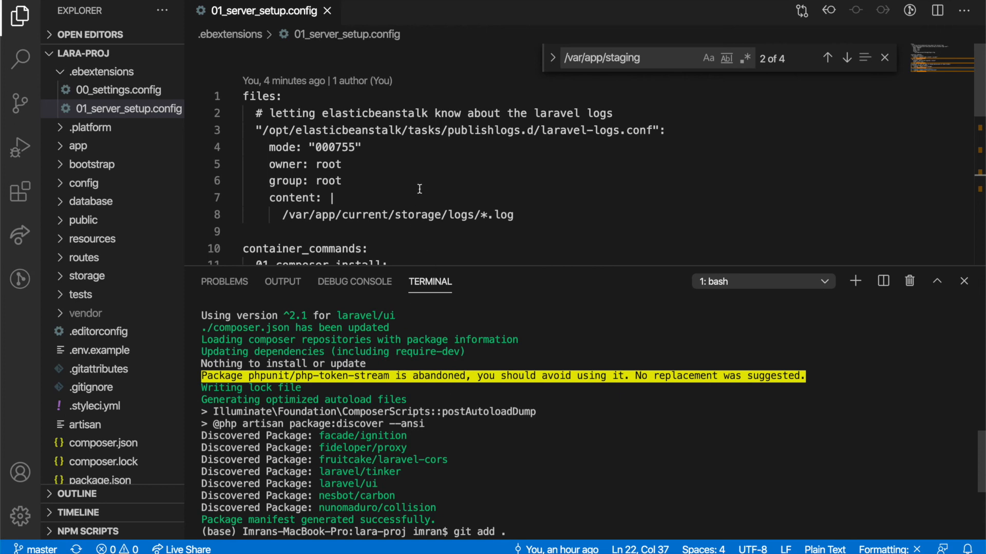
{"action": "scroll", "coordinate": [576, 483], "scroll_direction": "down", "scroll_amount": 5}
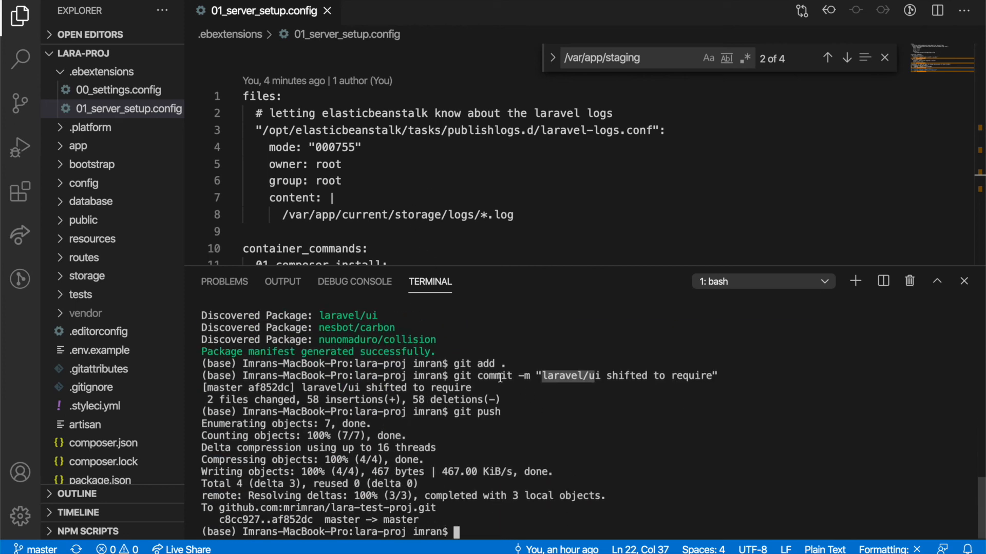
{"action": "scroll", "coordinate": [457, 370], "scroll_direction": "up", "scroll_amount": 2}
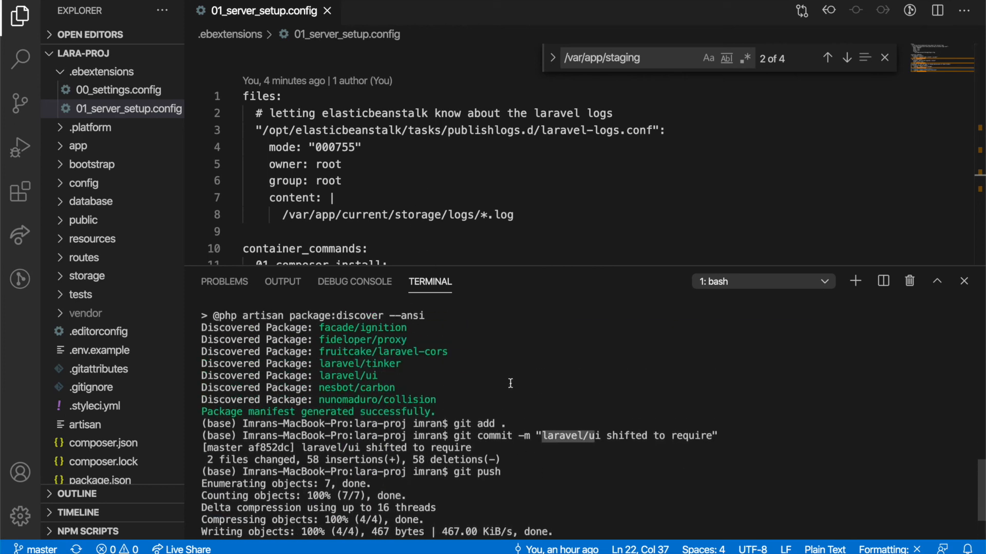
{"action": "scroll", "coordinate": [510, 384], "scroll_direction": "down", "scroll_amount": 2}
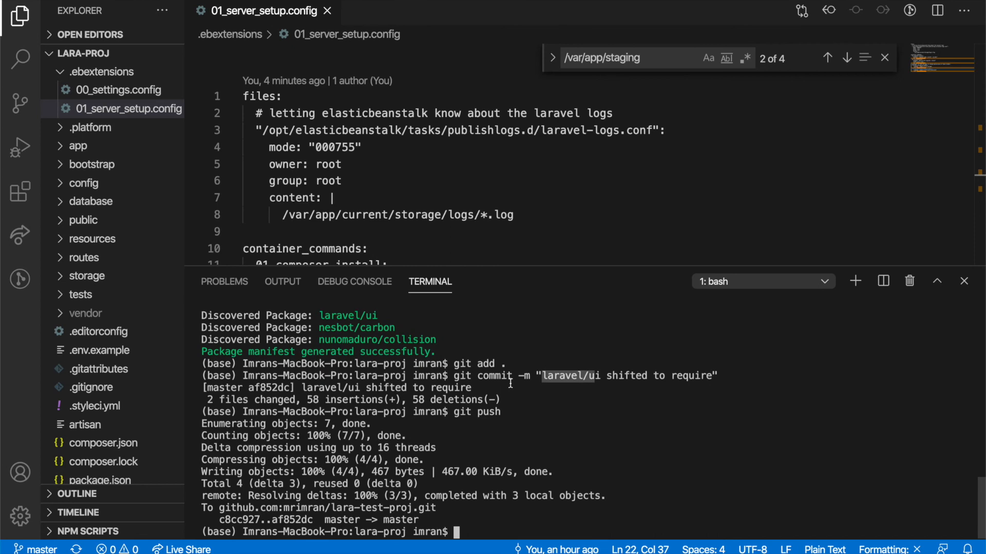
{"action": "left_click", "coordinate": [455, 186]}
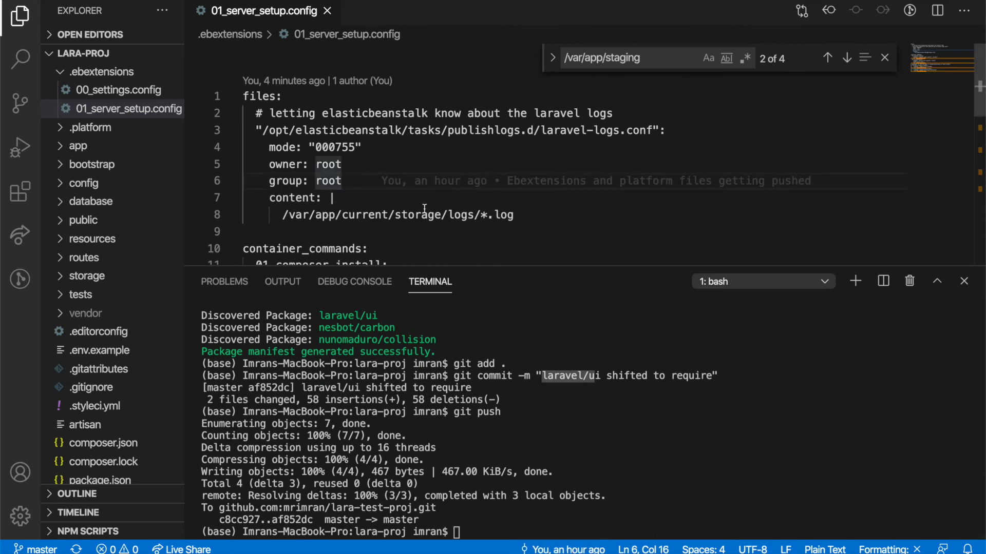
Step: Open composer.json with Cmd+P and locate the laravel/ui entry under require
{"action": "key", "text": "super+p"}
{"action": "type", "text": "compos"}
{"action": "key", "text": "Return"}
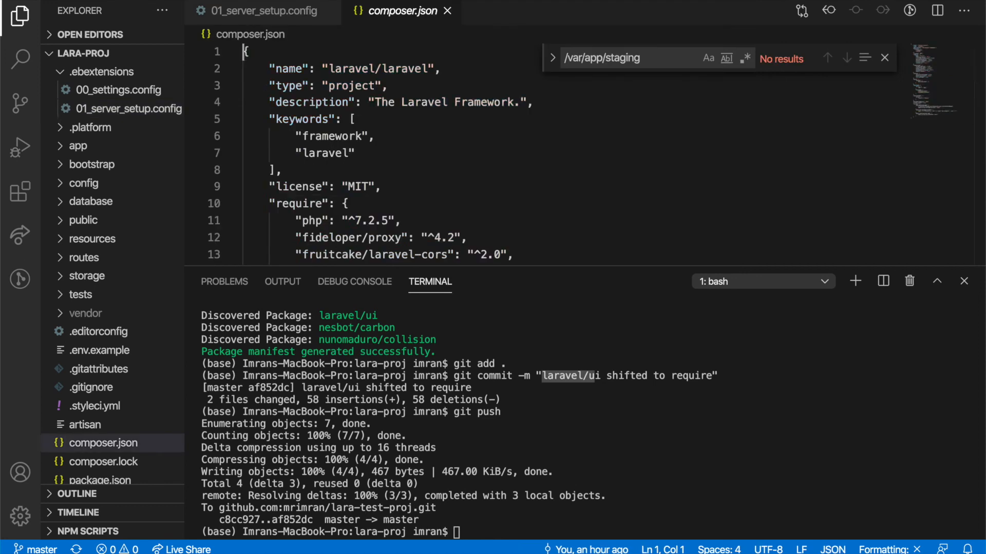
{"action": "scroll", "coordinate": [448, 168], "scroll_direction": "down", "scroll_amount": 2}
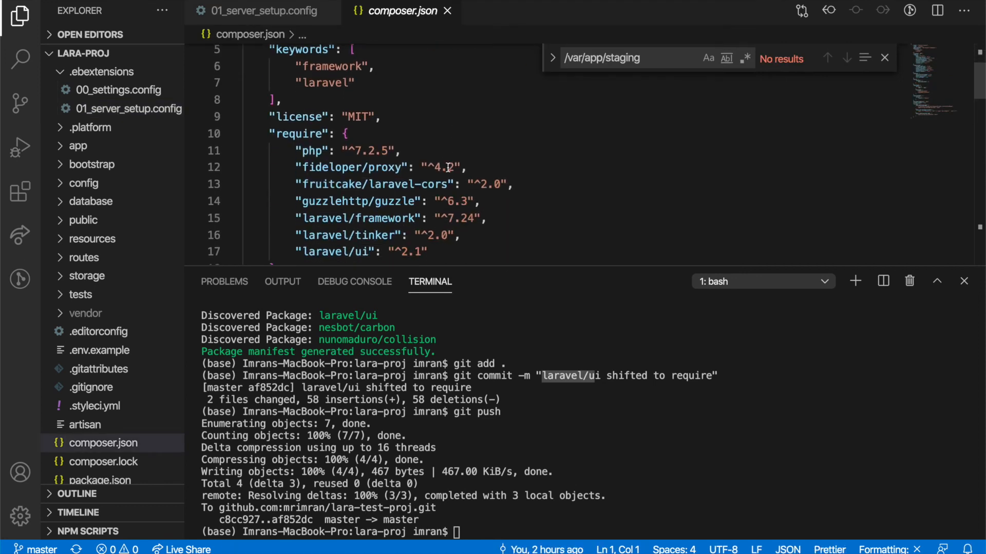
{"action": "scroll", "coordinate": [394, 187], "scroll_direction": "down", "scroll_amount": 2}
{"action": "left_click_drag", "start_coordinate": [370, 186], "coordinate": [301, 186]}
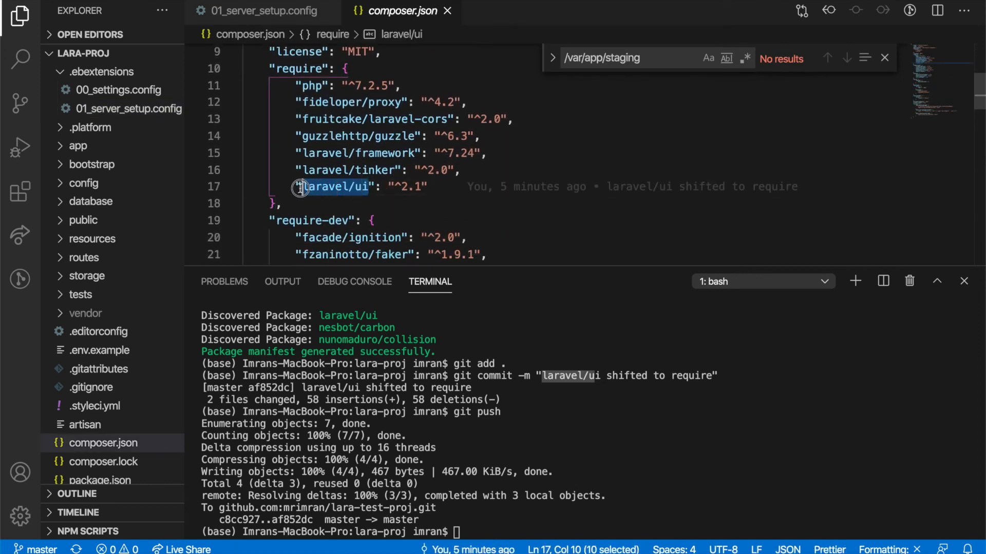
Step: Compare the require and require-dev sections, then return to the server's ssh terminal
{"action": "double_click", "coordinate": [299, 69]}
{"action": "left_click", "coordinate": [339, 220]}
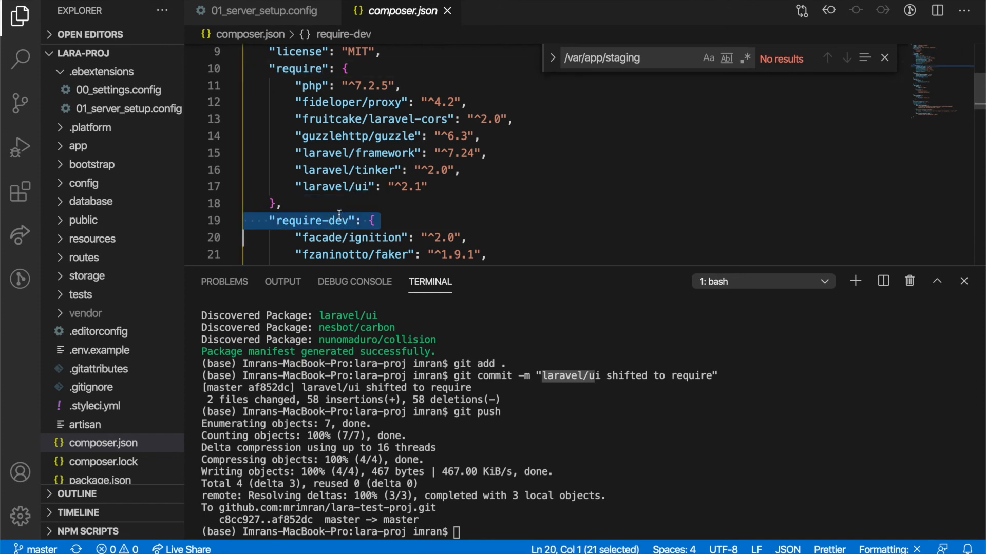
{"action": "double_click", "coordinate": [339, 220]}
{"action": "scroll", "coordinate": [457, 246], "scroll_direction": "down", "scroll_amount": 5}
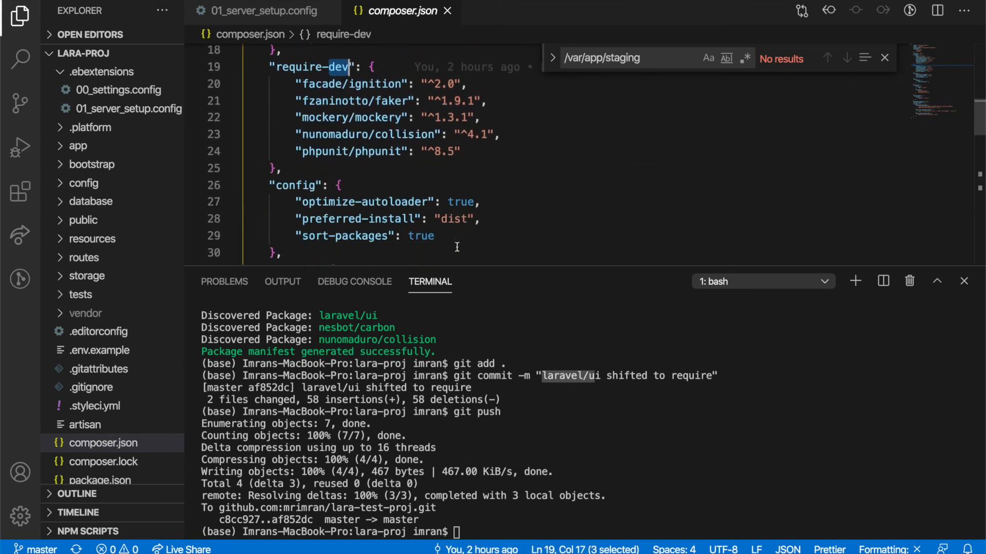
{"action": "left_click", "coordinate": [526, 440]}
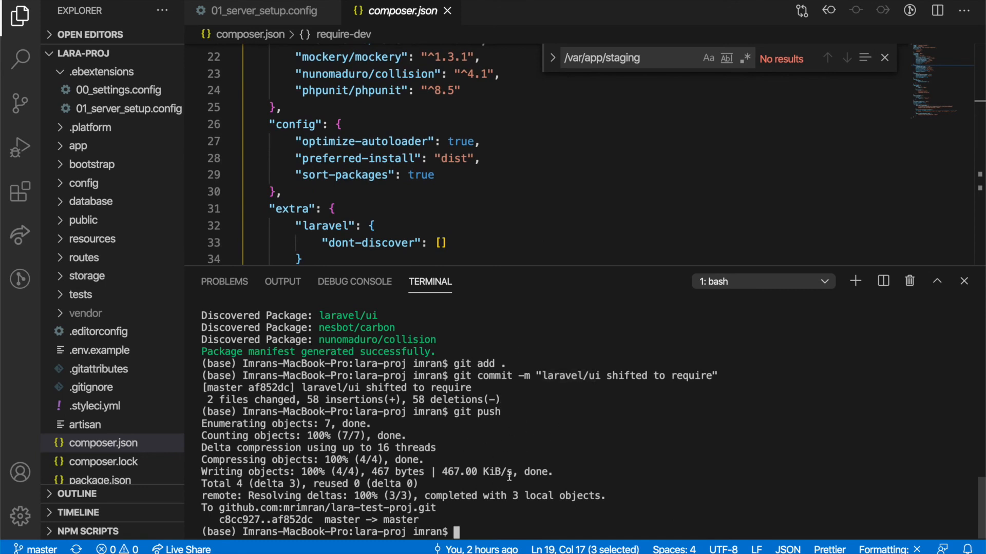
{"action": "key", "text": "super+Tab"}
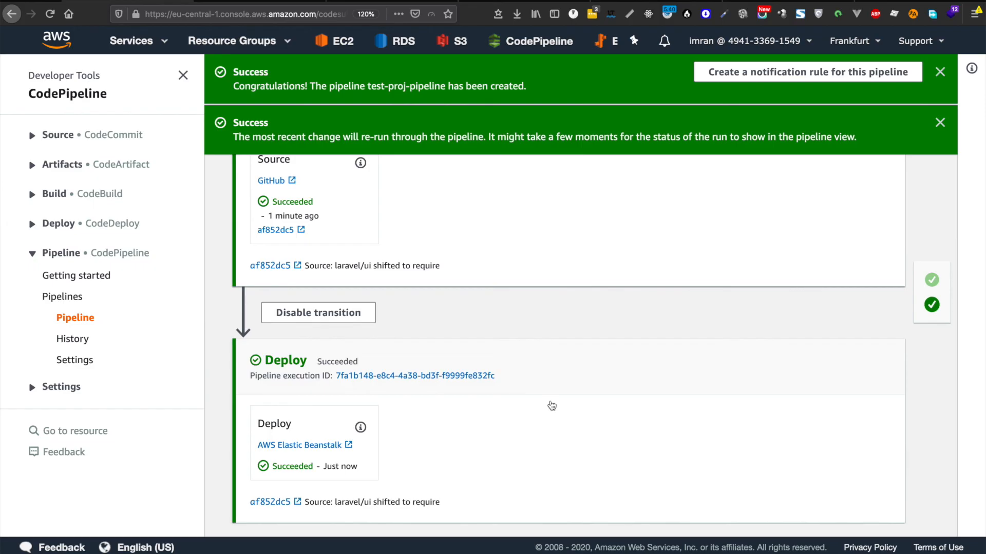
Step: Confirm the pipeline's Source and Deploy stages succeeded and open the test-app environment dashboard
{"action": "scroll", "coordinate": [414, 393], "scroll_direction": "down", "scroll_amount": 1}
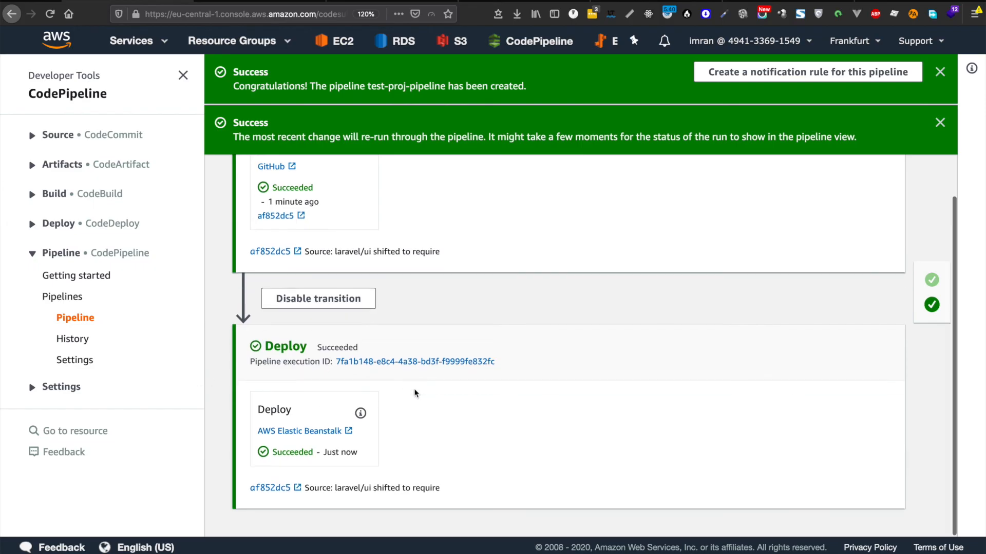
{"action": "scroll", "coordinate": [405, 374], "scroll_direction": "up", "scroll_amount": 5}
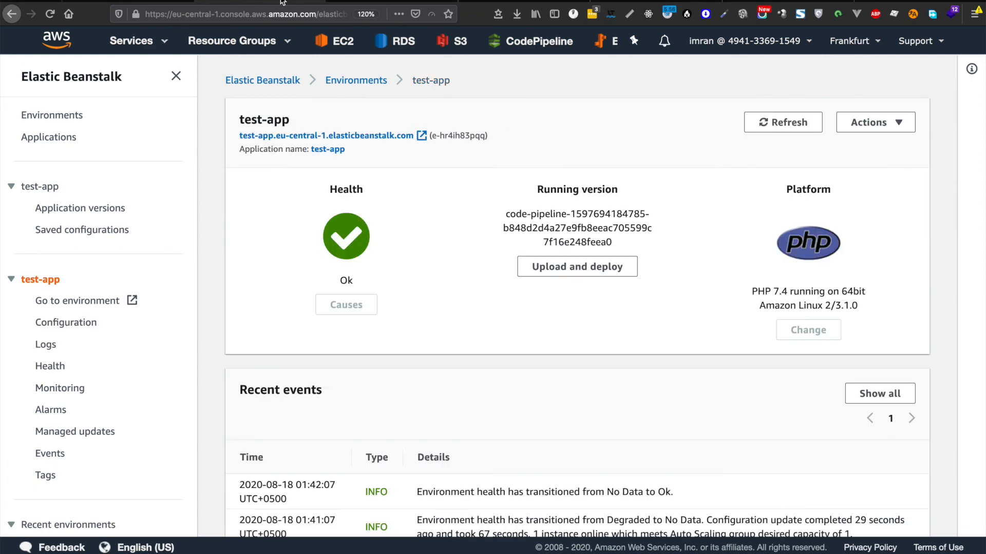
{"action": "left_click", "coordinate": [119, 14]}
Step: Open the test-app site and try LOGIN and REGISTER, both returning nginx 404 Not Found
{"action": "left_click", "coordinate": [355, 135]}
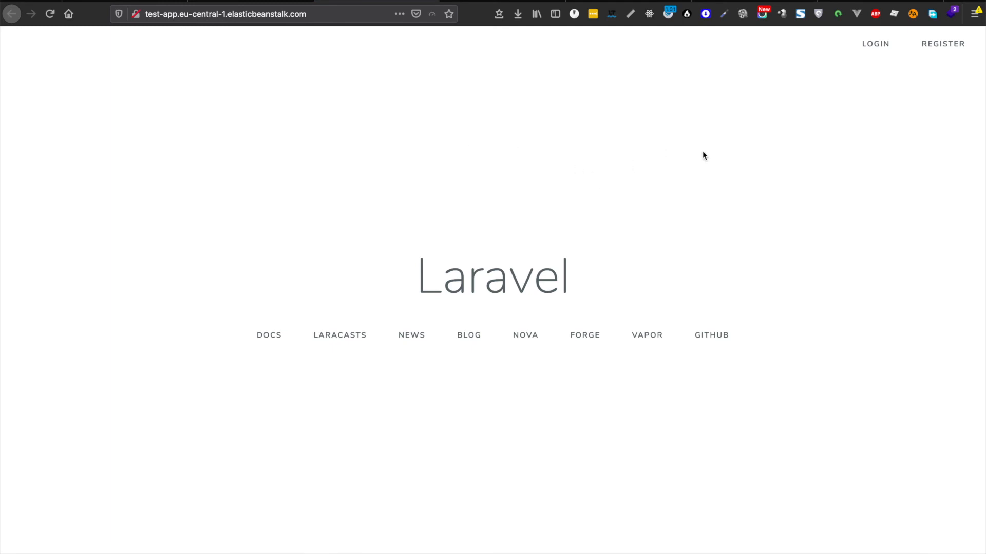
{"action": "left_click_drag", "start_coordinate": [702, 152], "coordinate": [795, 390]}
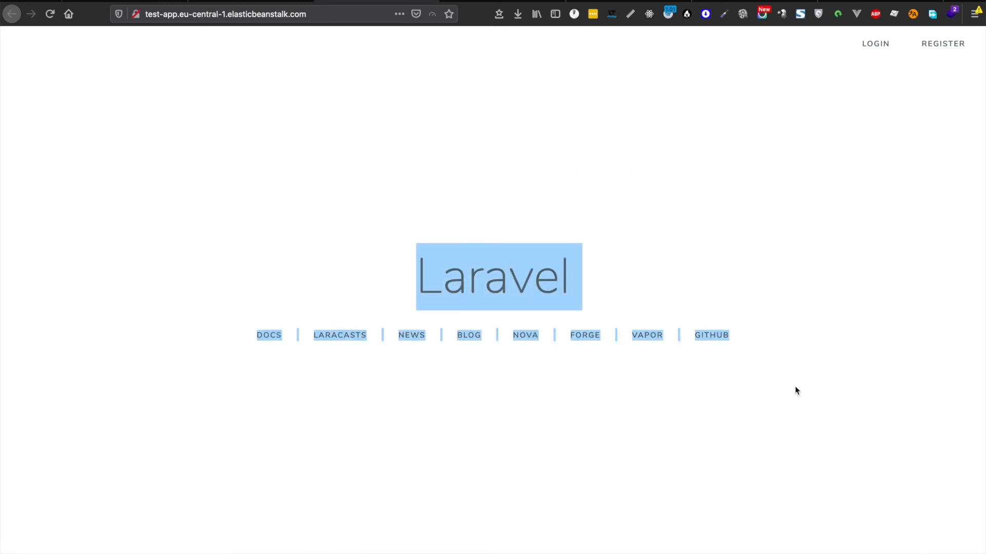
{"action": "left_click", "coordinate": [874, 48]}
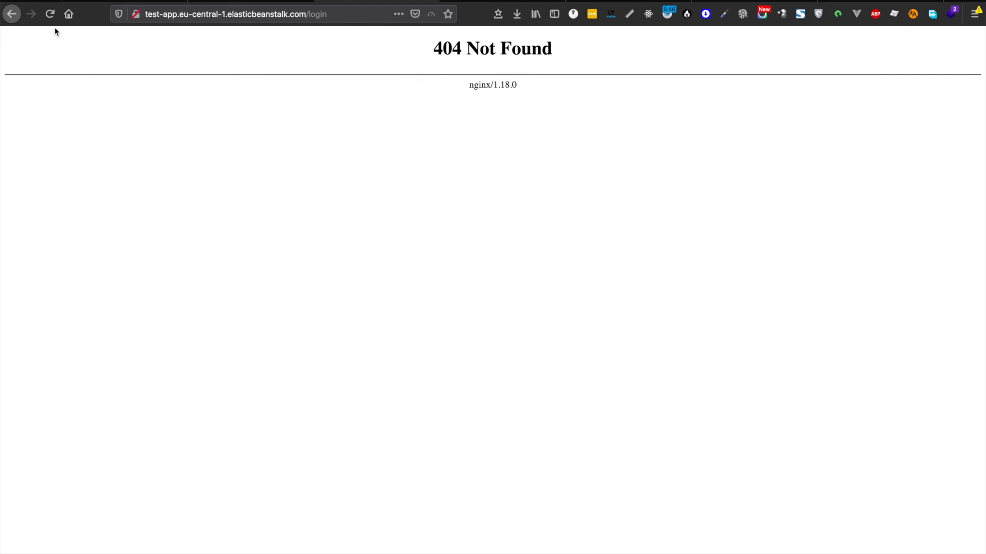
{"action": "left_click", "coordinate": [11, 14]}
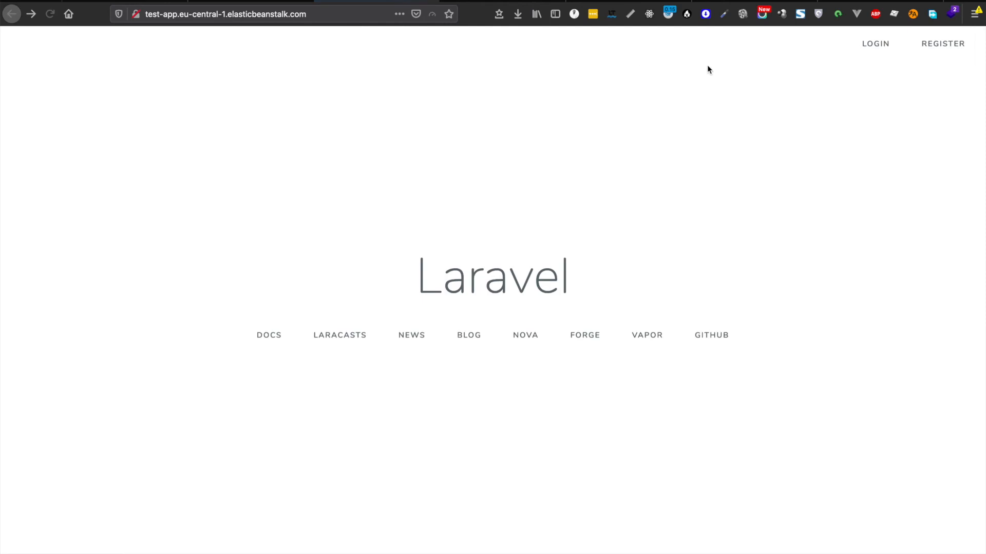
{"action": "left_click", "coordinate": [942, 46]}
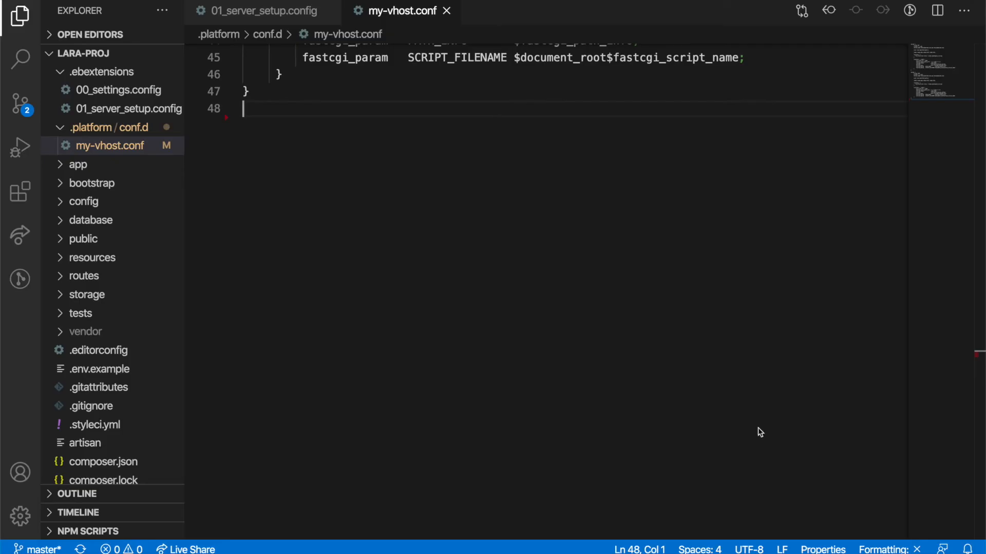
{"action": "scroll", "coordinate": [374, 300], "scroll_direction": "up", "scroll_amount": 15}
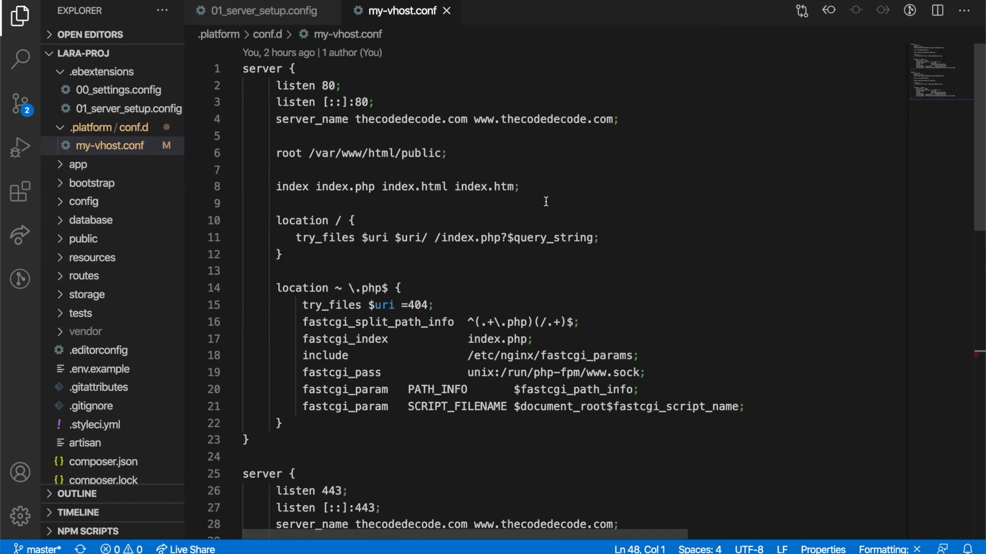
Step: Copy the first server block and paste it as a new block at the end of my-vhost.conf
{"action": "left_click_drag", "start_coordinate": [262, 440], "coordinate": [210, 77]}
{"action": "key", "text": "ctrl+c"}
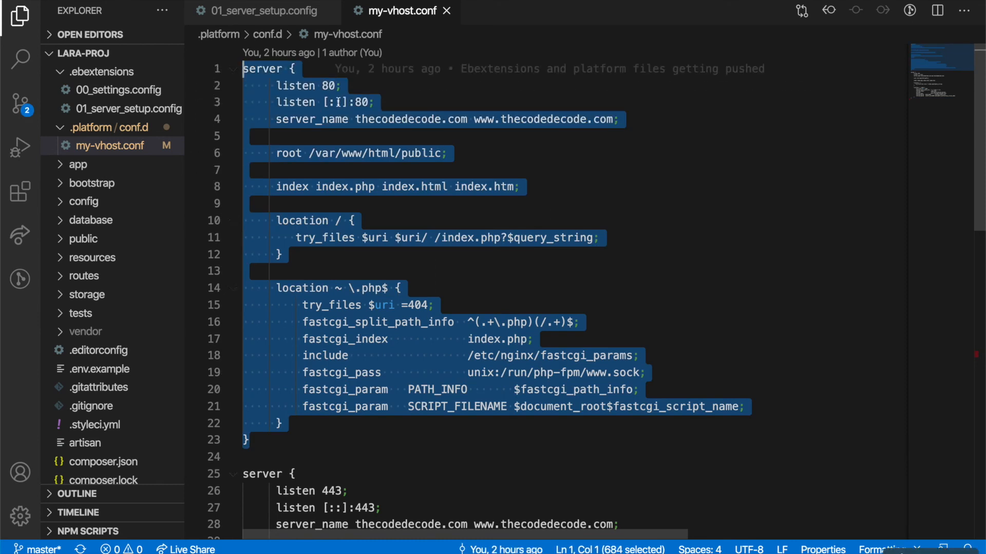
{"action": "scroll", "coordinate": [337, 183], "scroll_direction": "down", "scroll_amount": 15}
{"action": "left_click", "coordinate": [337, 183]}
{"action": "key", "text": "Return"}
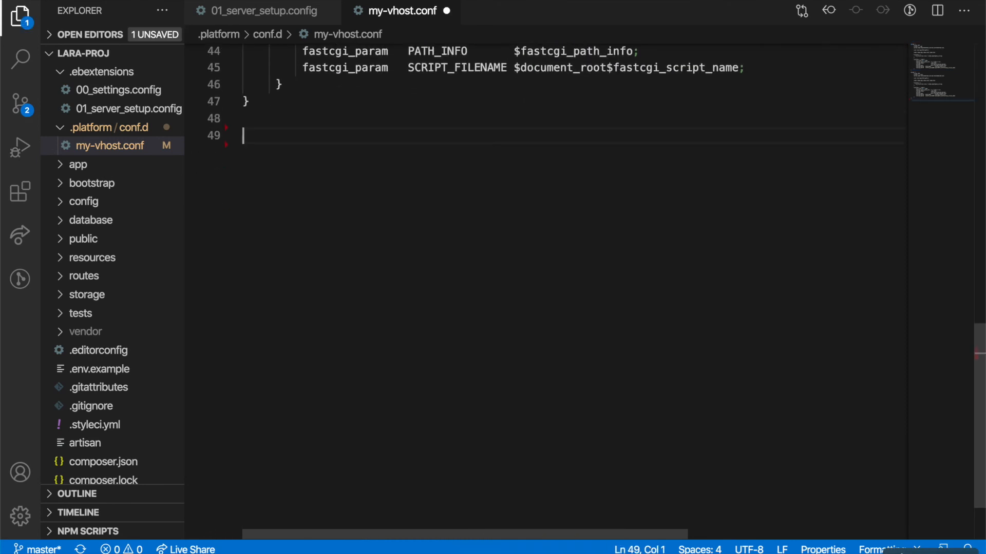
{"action": "key", "text": "ctrl+v"}
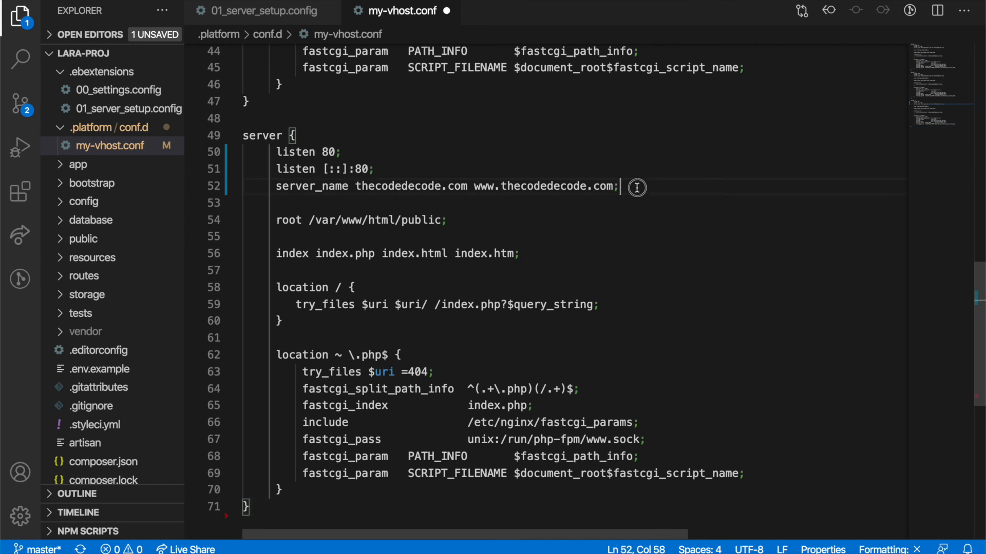
Step: Drop the [::]:80 and server_name lines, set 'listen 80 default_server;', and save
{"action": "left_click_drag", "start_coordinate": [629, 186], "coordinate": [335, 152]}
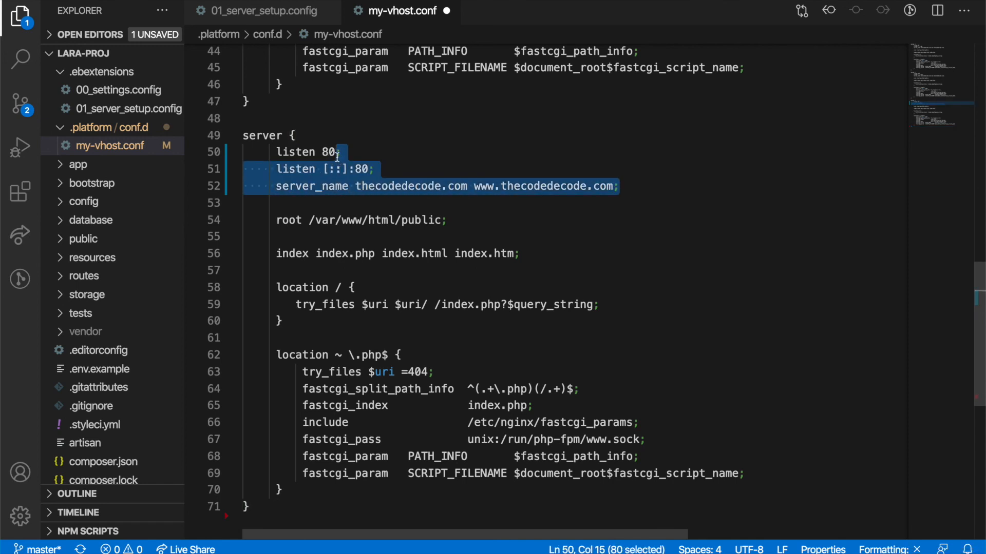
{"action": "key", "text": "BackSpace"}
{"action": "type", "text": "de"}
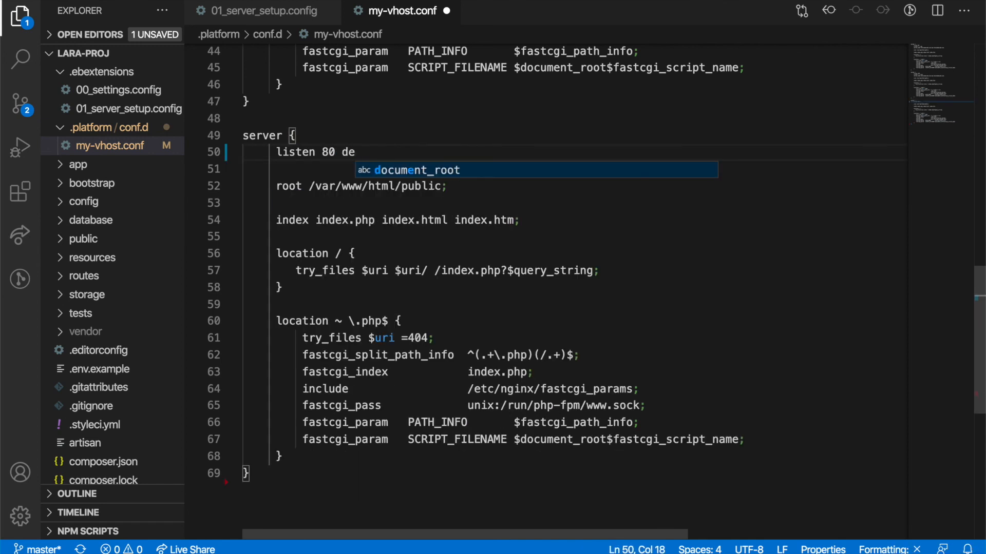
{"action": "type", "text": "fault_server;"}
{"action": "key", "text": "ctrl+s"}
{"action": "scroll", "coordinate": [409, 208], "scroll_direction": "down", "scroll_amount": 2}
{"action": "scroll", "coordinate": [410, 208], "scroll_direction": "down", "scroll_amount": 2}
{"action": "scroll", "coordinate": [420, 264], "scroll_direction": "up", "scroll_amount": 4}
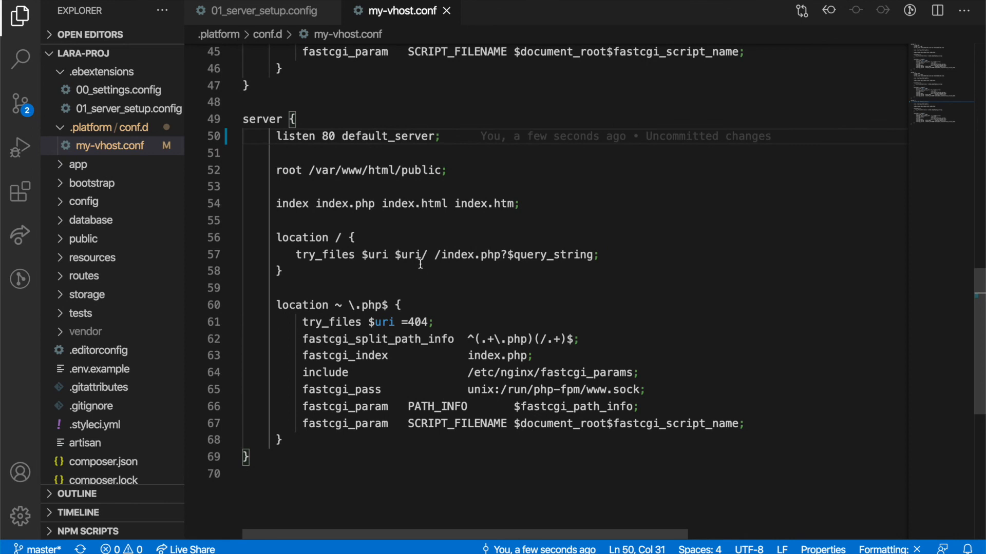
{"action": "left_click", "coordinate": [420, 265]}
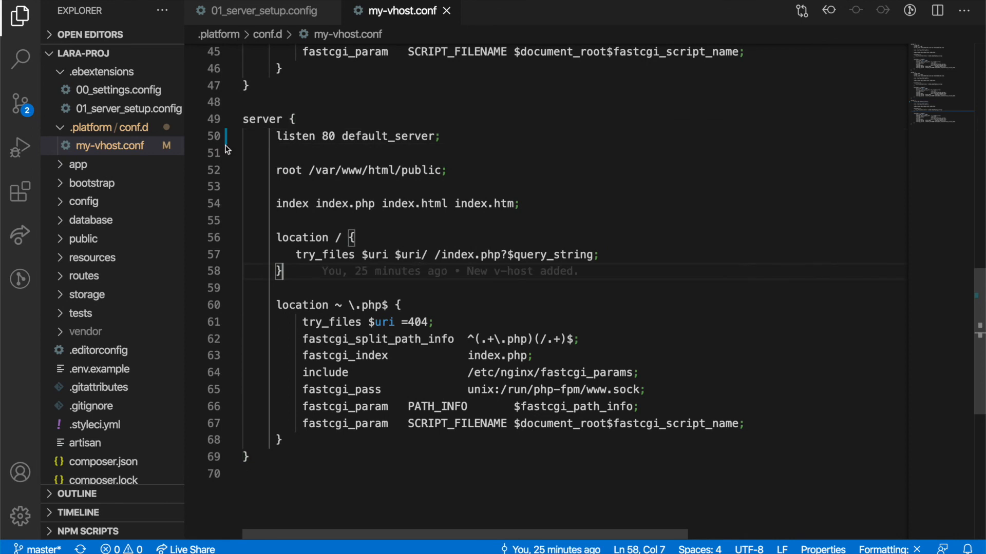
Step: Create a new folder named nginx inside .platform
{"action": "right_click", "coordinate": [142, 132]}
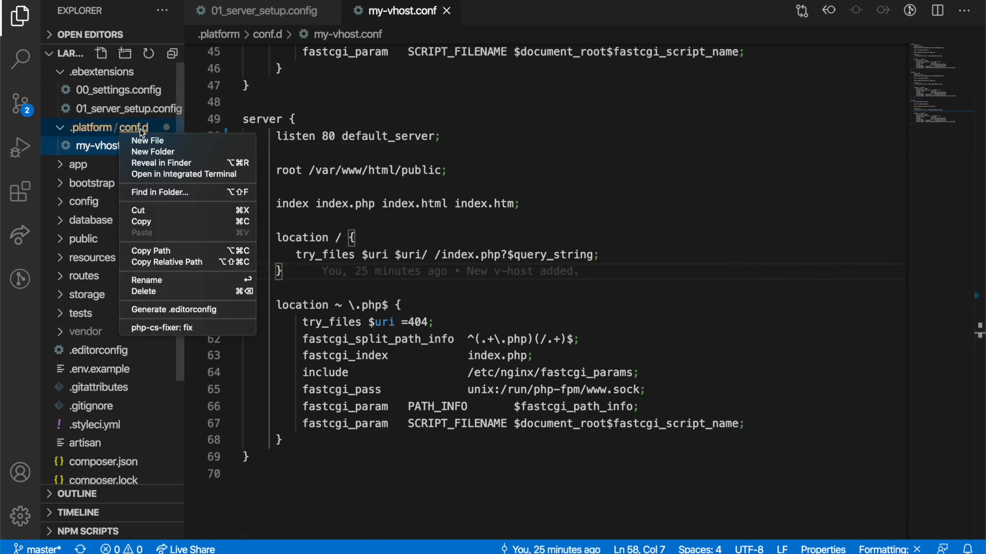
{"action": "left_click", "coordinate": [934, 146]}
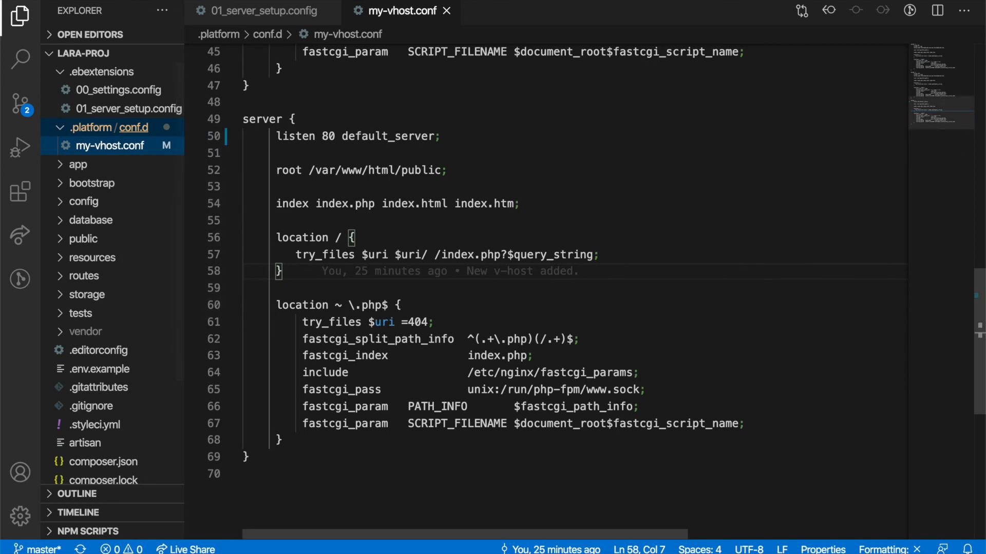
{"action": "right_click", "coordinate": [99, 132]}
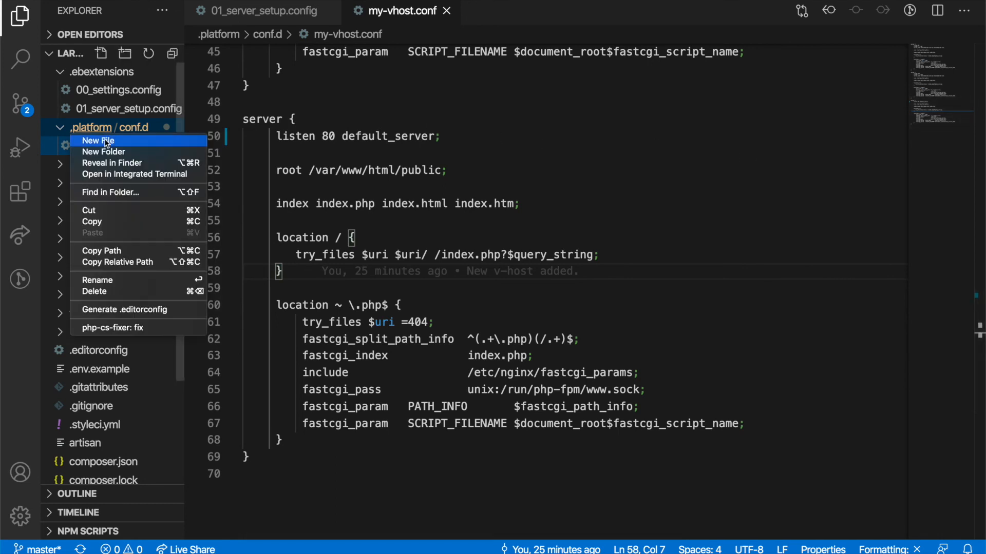
{"action": "left_click", "coordinate": [106, 155]}
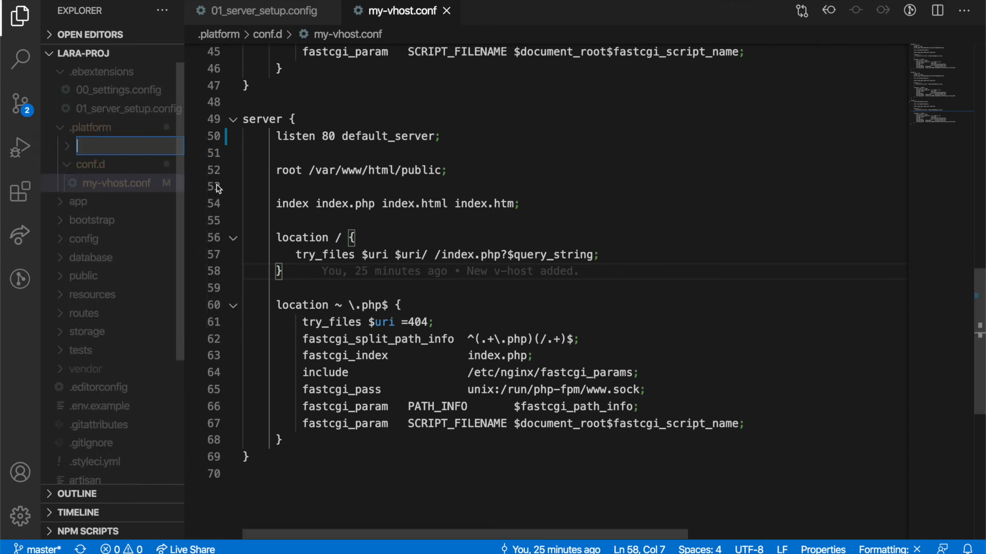
{"action": "type", "text": "nginx"}
{"action": "key", "text": "Return"}
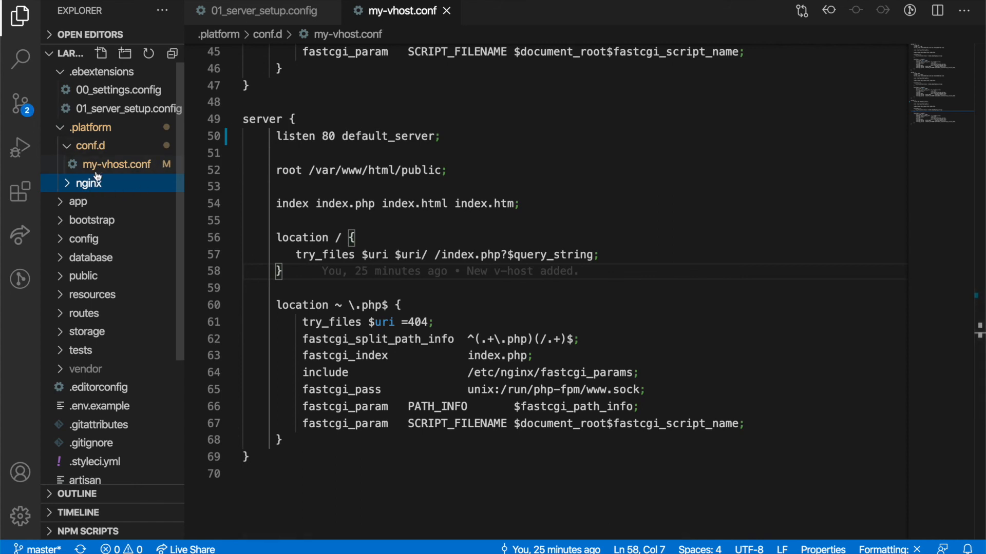
Step: Move the conf.d folder into nginx, confirm the move, and widen the Explorer
{"action": "left_click_drag", "start_coordinate": [93, 146], "coordinate": [91, 188]}
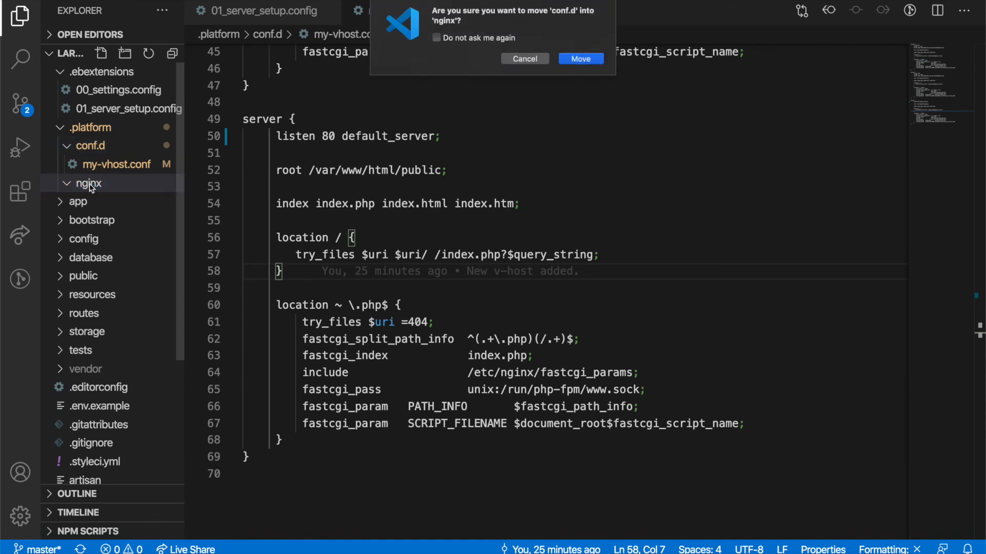
{"action": "left_click", "coordinate": [586, 58]}
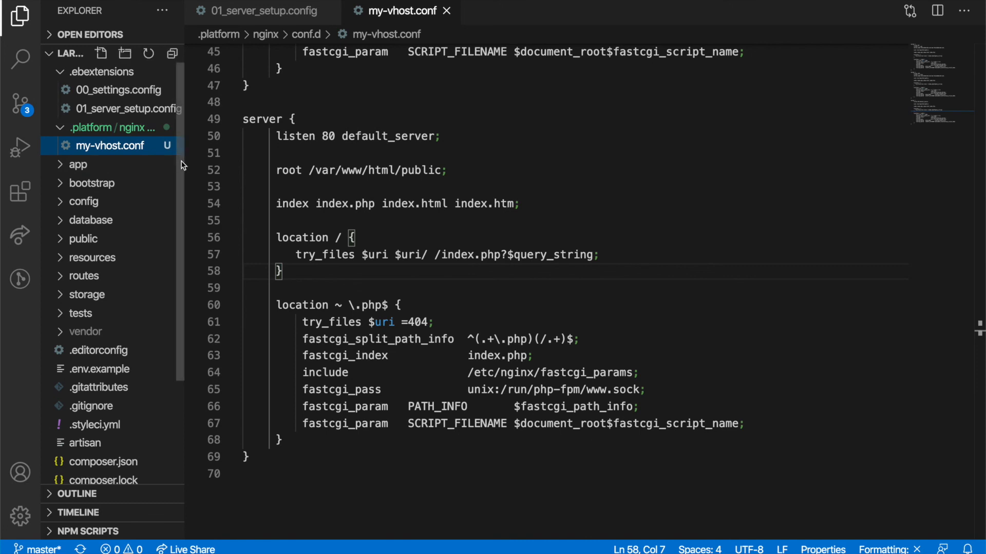
{"action": "left_click_drag", "start_coordinate": [183, 162], "coordinate": [234, 162]}
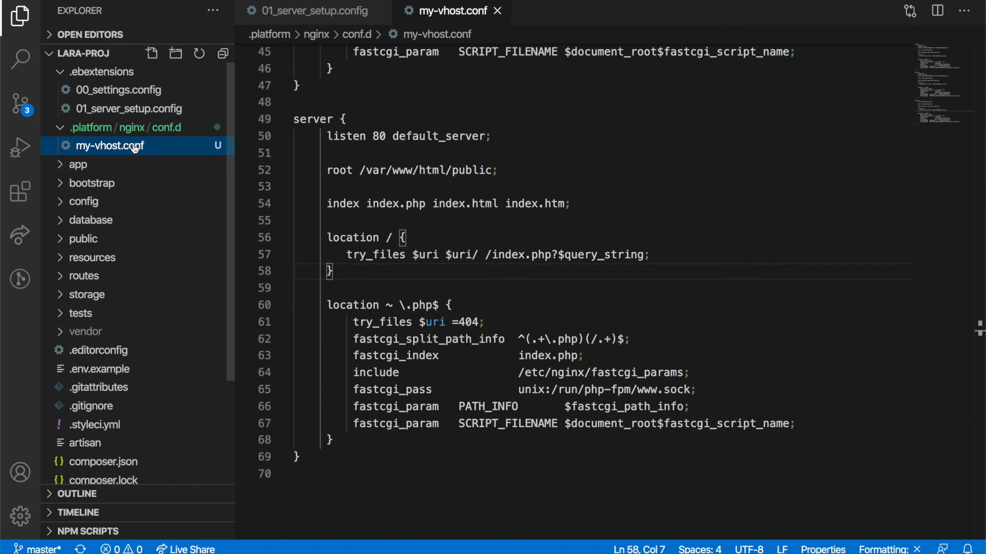
Step: In the integrated terminal, stage all changes, commit as 'my-vhost updated', and git push
{"action": "left_click", "coordinate": [454, 218]}
{"action": "left_click", "coordinate": [550, 354]}
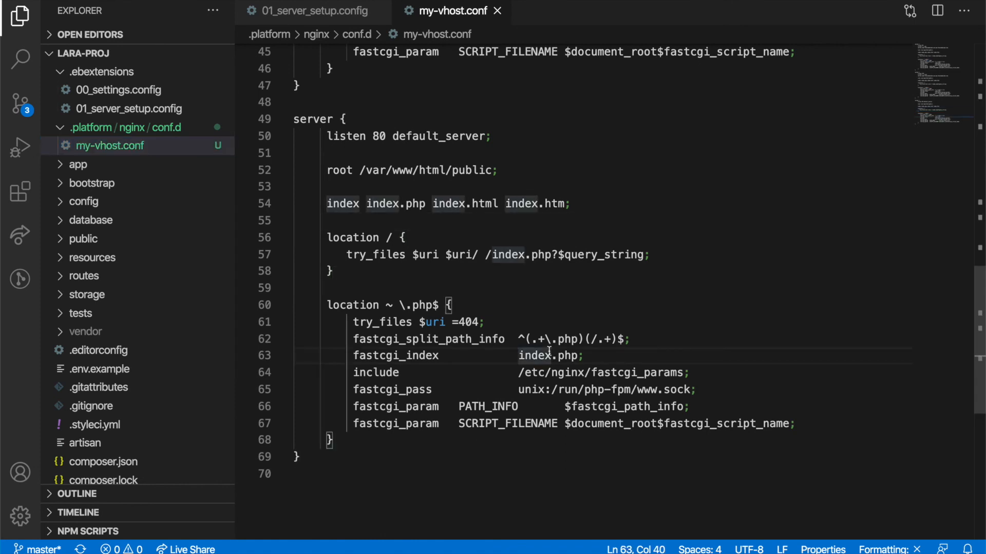
{"action": "key", "text": "ctrl+grave"}
{"action": "type", "text": "git add ."}
{"action": "key", "text": "Return"}
{"action": "type", "text": "git co"}
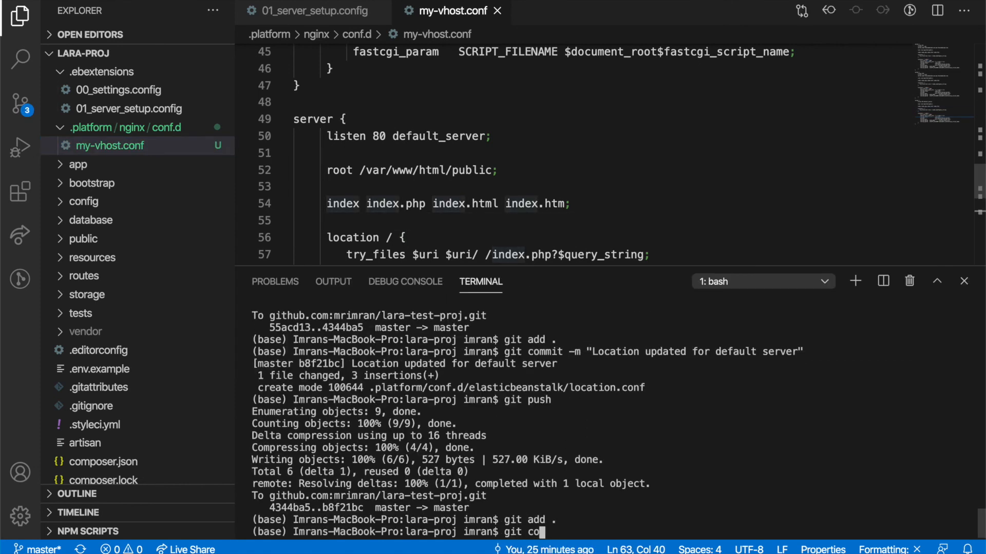
{"action": "type", "text": "mmit -m \""}
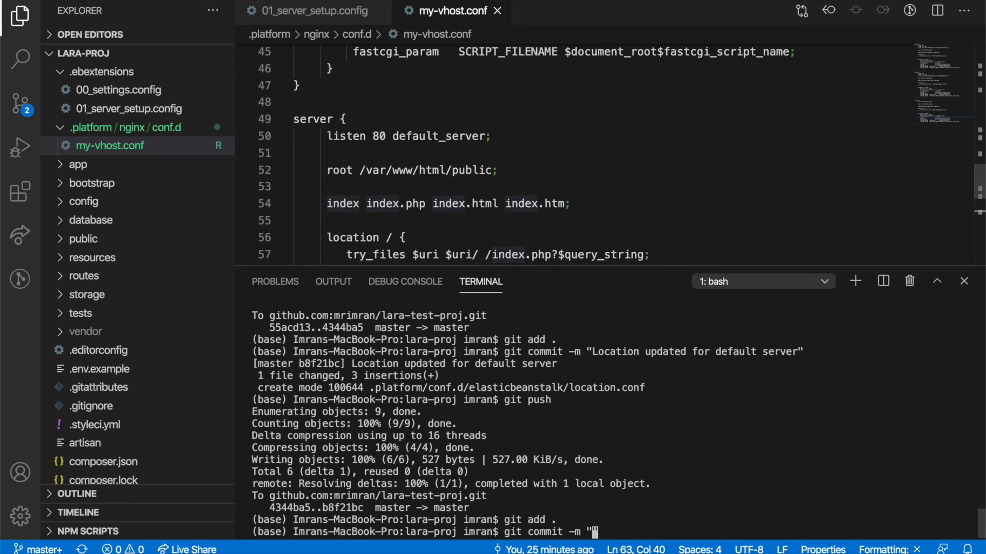
{"action": "type", "text": "my-vhost updated\""}
{"action": "key", "text": "Return"}
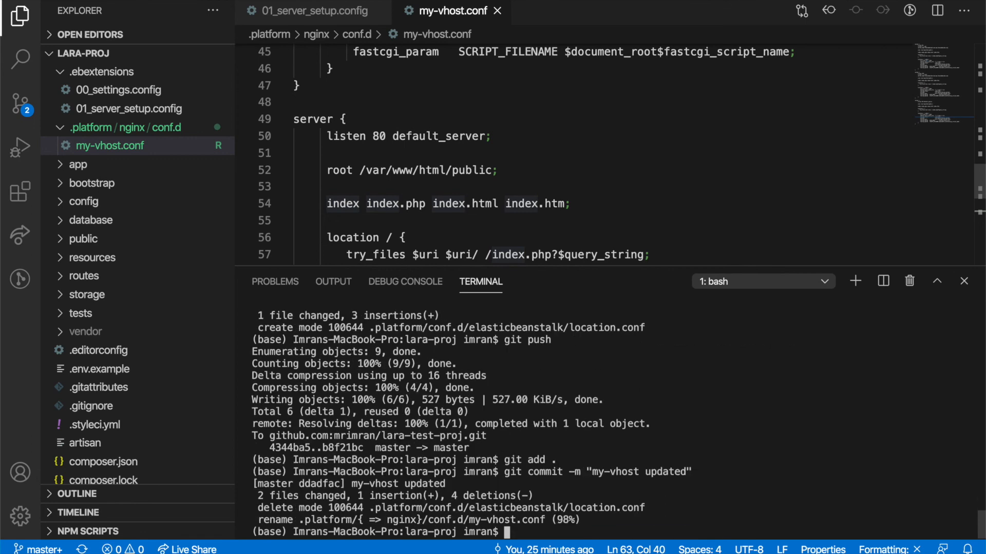
{"action": "type", "text": "git push"}
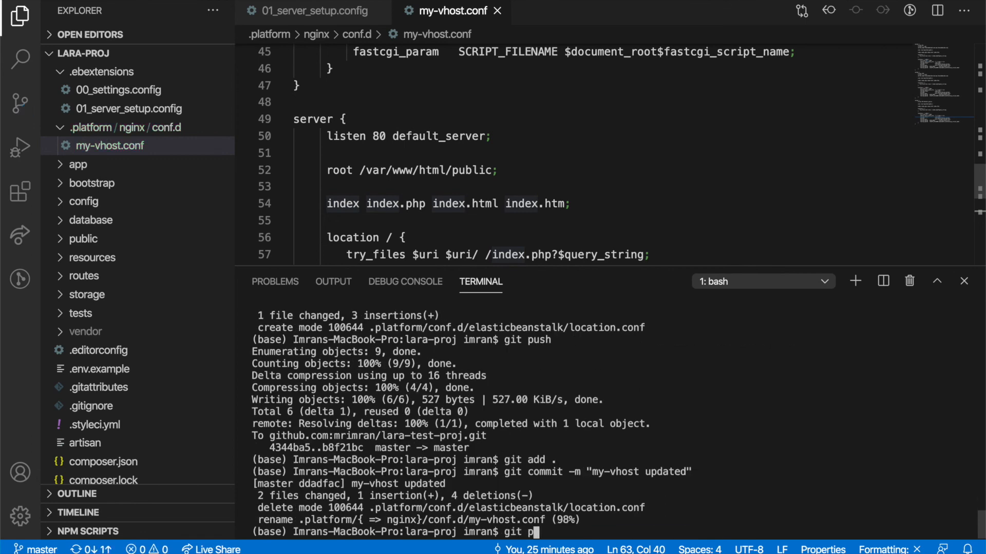
{"action": "key", "text": "Return"}
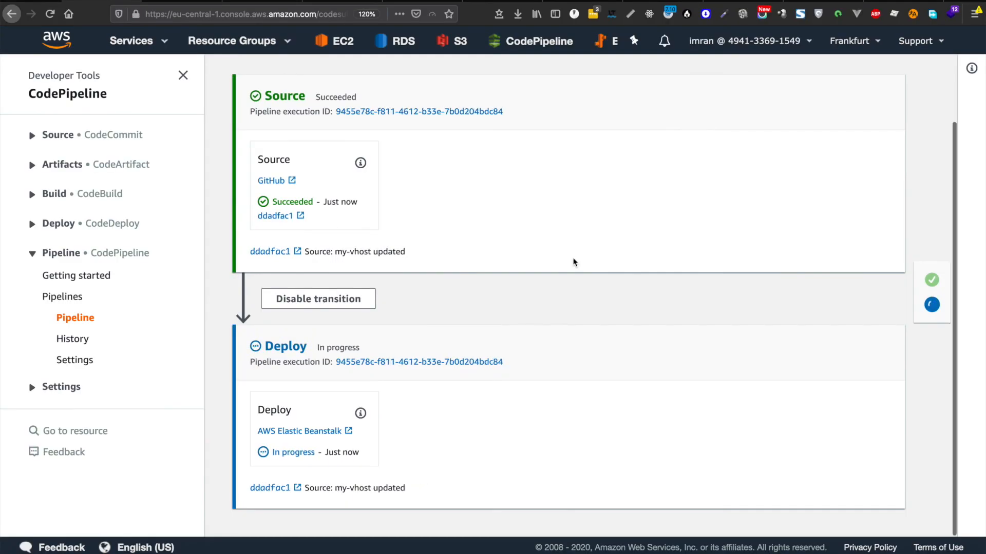
Step: Check the details of the failed deploy action, then close them
{"action": "scroll", "coordinate": [573, 262], "scroll_direction": "up", "scroll_amount": 1}
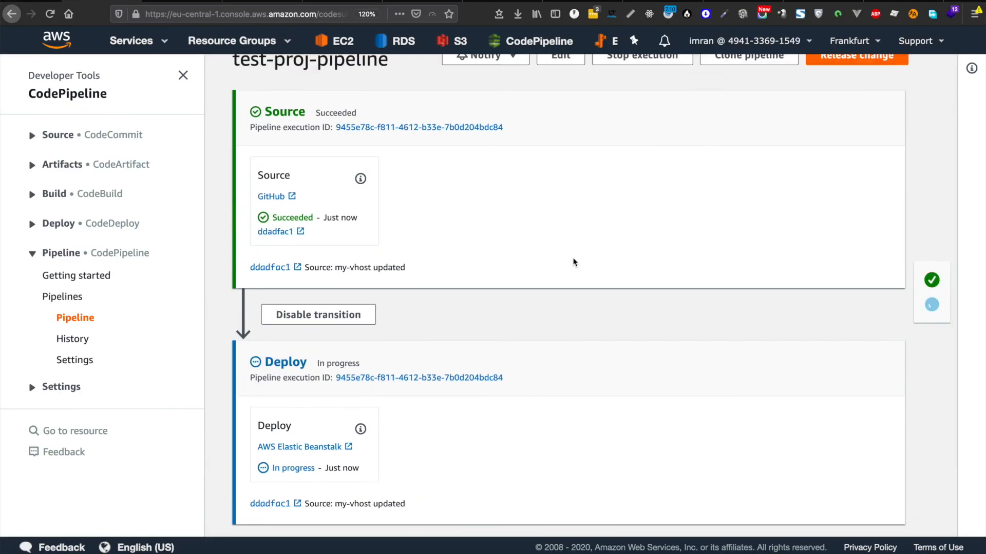
{"action": "scroll", "coordinate": [573, 262], "scroll_direction": "down", "scroll_amount": 1}
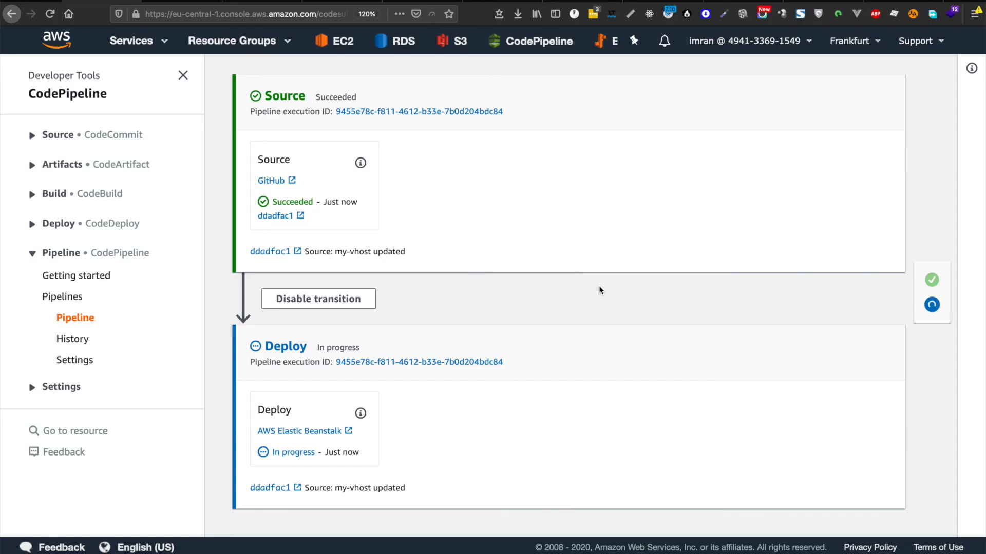
{"action": "left_click", "coordinate": [271, 467]}
{"action": "left_click", "coordinate": [656, 402]}
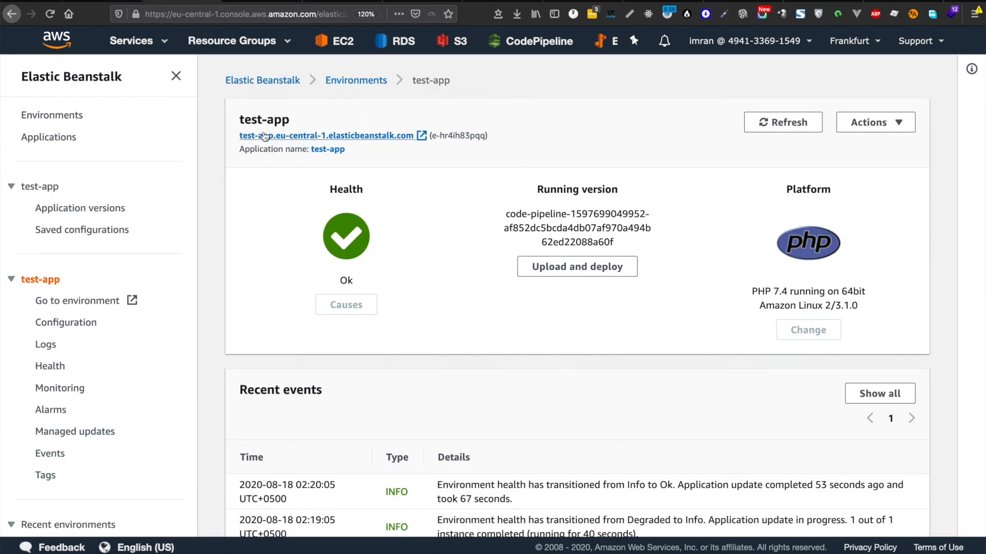
Step: Request full logs on the Logs page, download the newest bundle, and open the zip
{"action": "left_click", "coordinate": [45, 345]}
{"action": "left_click", "coordinate": [780, 137]}
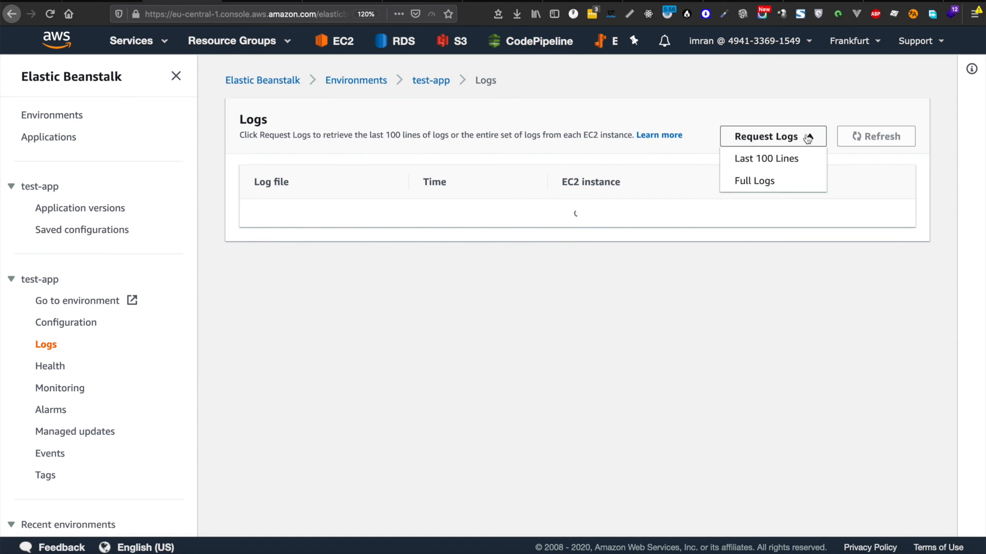
{"action": "left_click", "coordinate": [761, 185]}
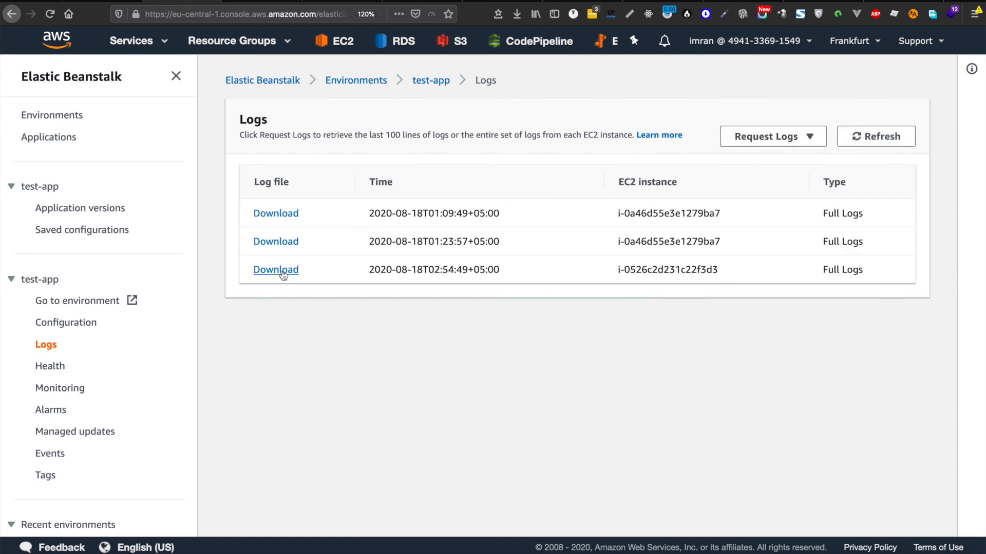
{"action": "left_click", "coordinate": [276, 270]}
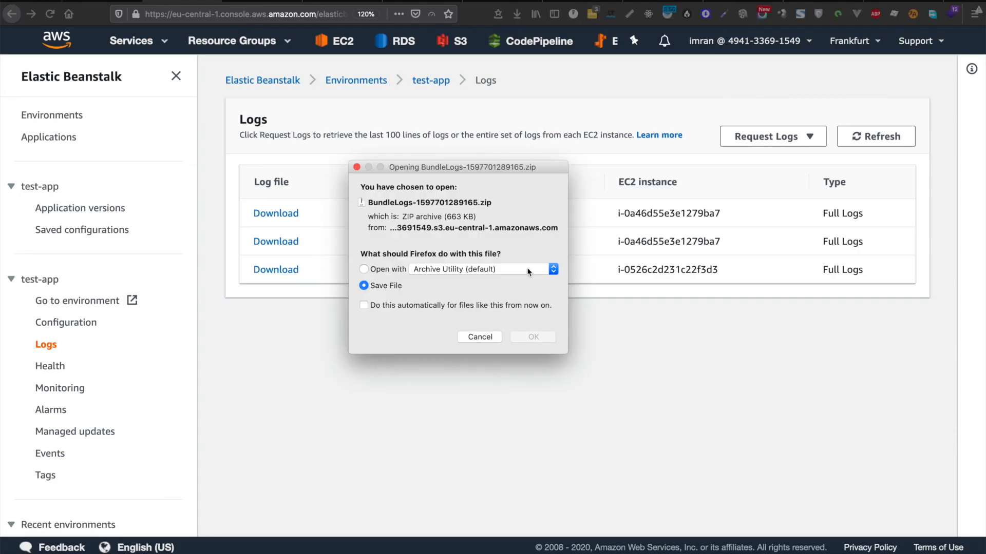
{"action": "left_click", "coordinate": [536, 338]}
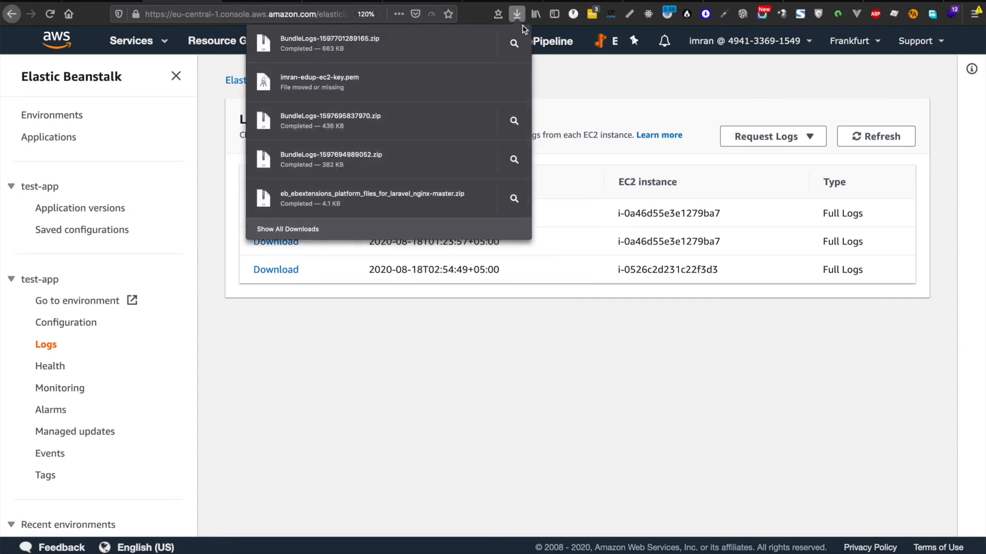
{"action": "left_click", "coordinate": [218, 48]}
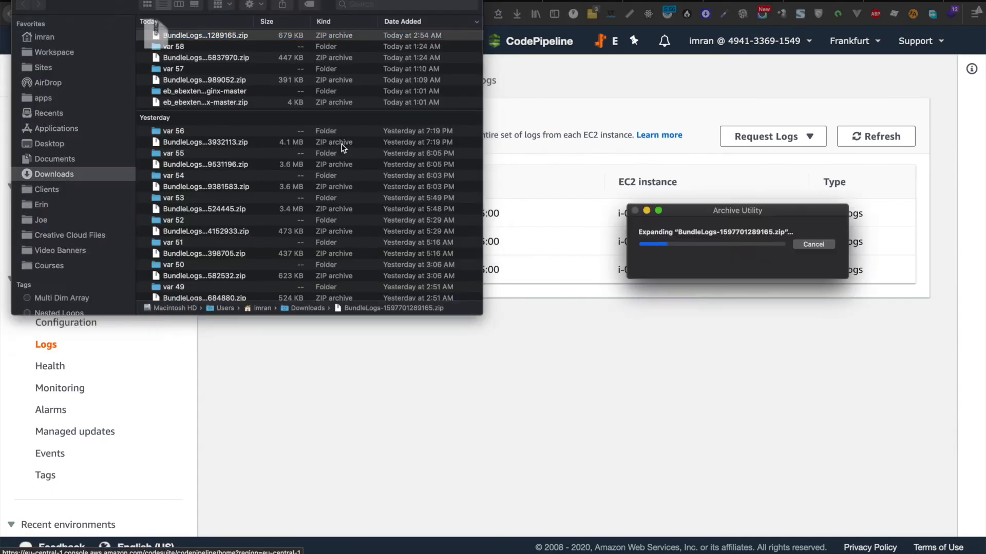
Step: Open eb-engine.log via the var 59 and log folders in Finder
{"action": "double_click", "coordinate": [257, 34]}
{"action": "double_click", "coordinate": [164, 37]}
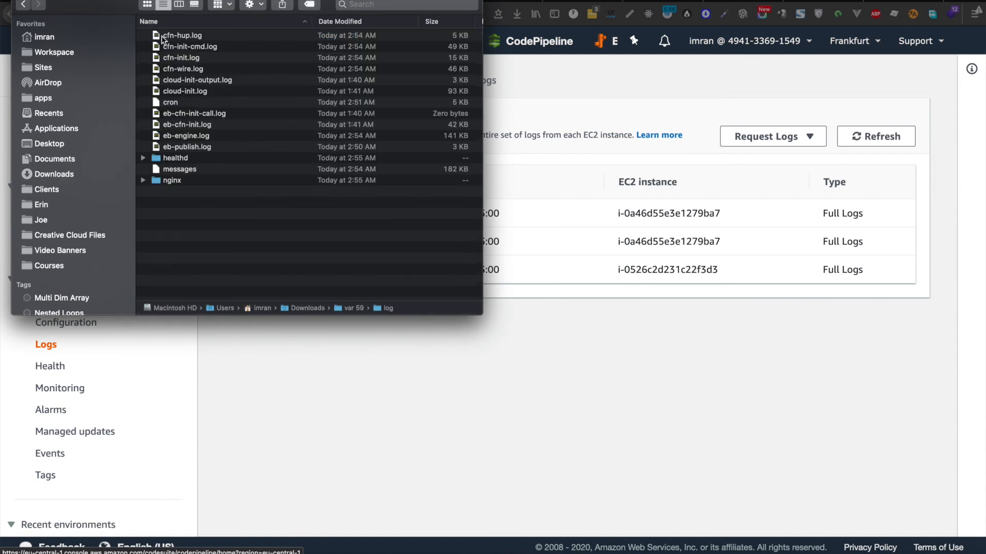
{"action": "double_click", "coordinate": [186, 148]}
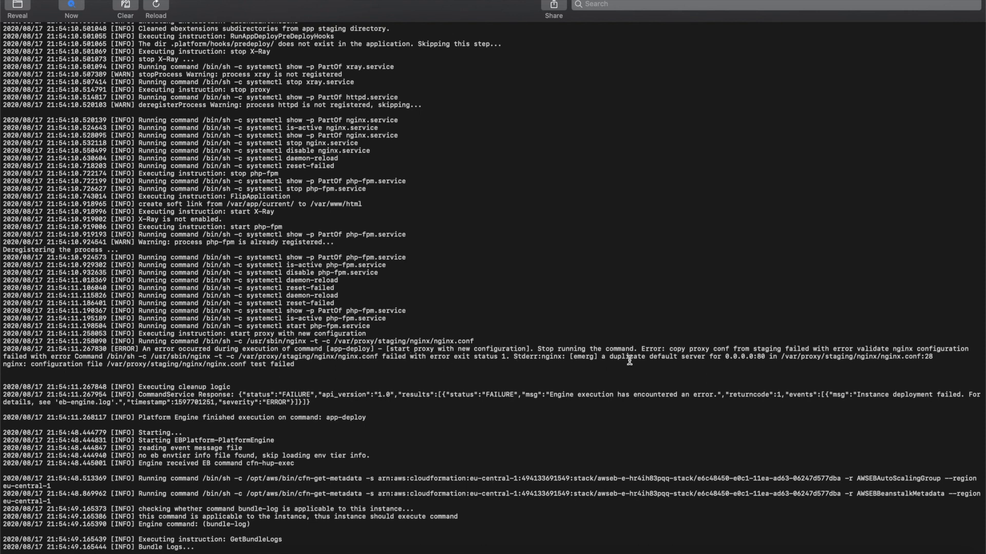
Step: Highlight the nginx.conf test-failed error in eb-engine.log, then switch to Visual Studio Code
{"action": "left_click_drag", "start_coordinate": [308, 368], "coordinate": [186, 366]}
{"action": "left_click", "coordinate": [225, 366]}
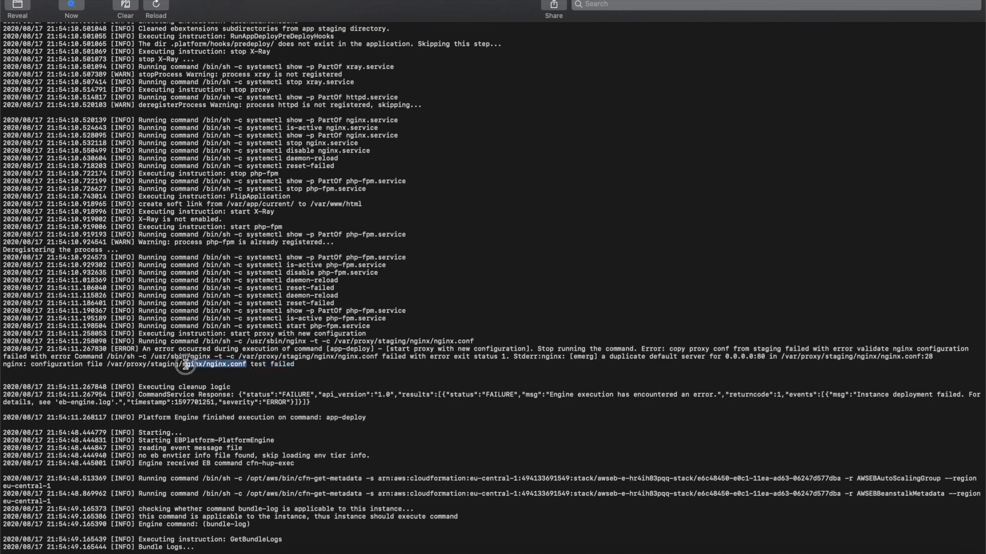
{"action": "left_click", "coordinate": [223, 366]}
{"action": "key", "text": "super+Tab"}
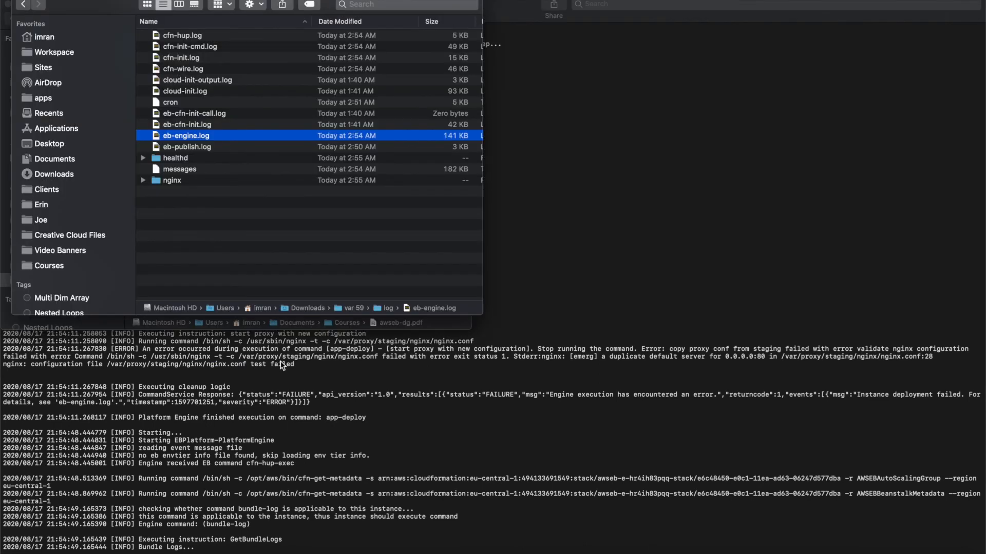
{"action": "key", "text": "super+Tab"}
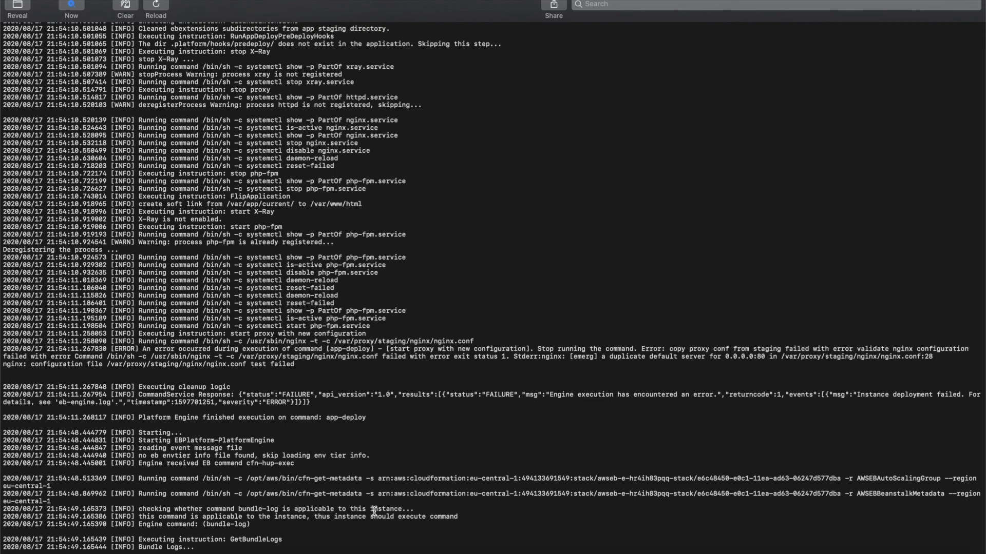
{"action": "mouse_move", "coordinate": [188, 551]}
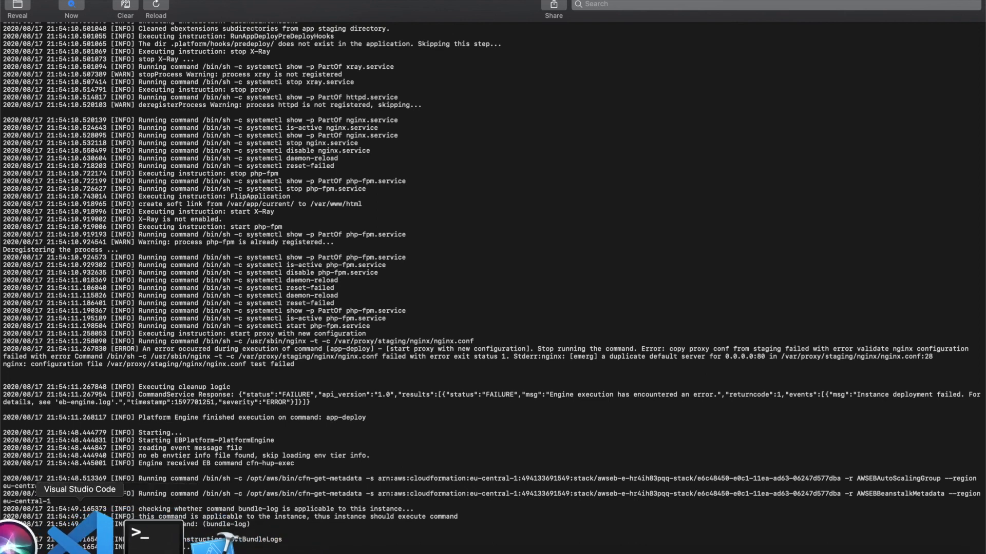
{"action": "left_click", "coordinate": [80, 536]}
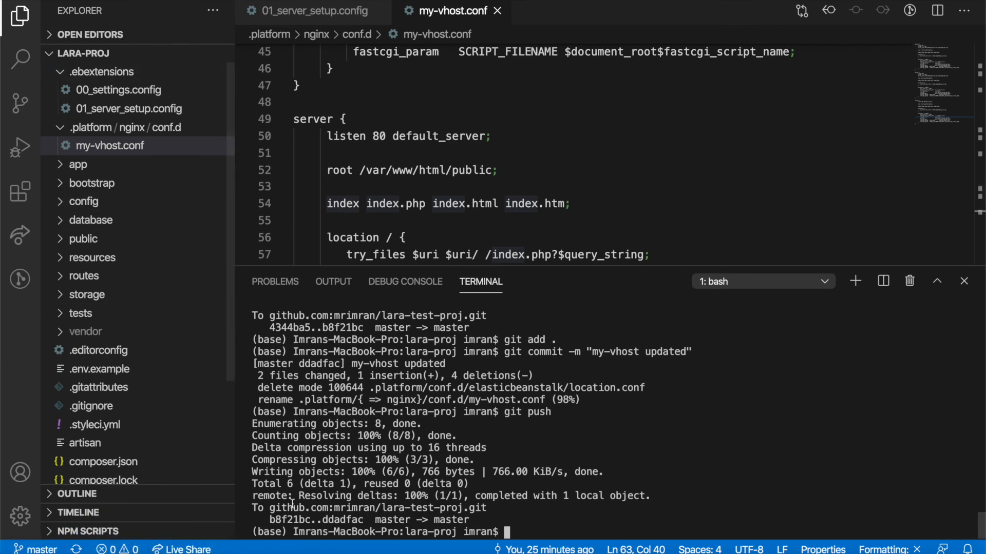
Step: Reload nginx.conf in vim with :e, copy 'elasticbeanstalk' from its include line, and return to VS Code
{"action": "left_click", "coordinate": [98, 534]}
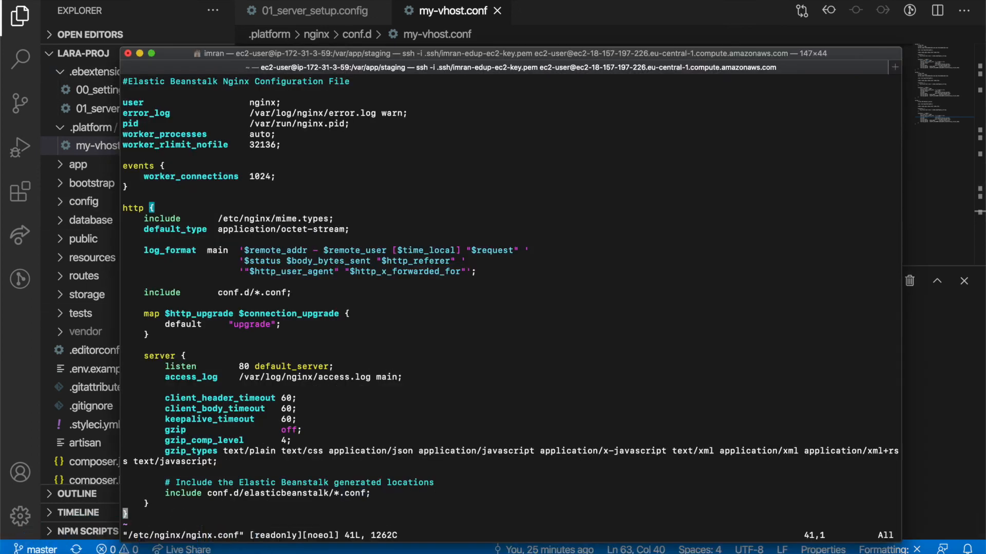
{"action": "type", "text": ":e"}
{"action": "key", "text": "Return"}
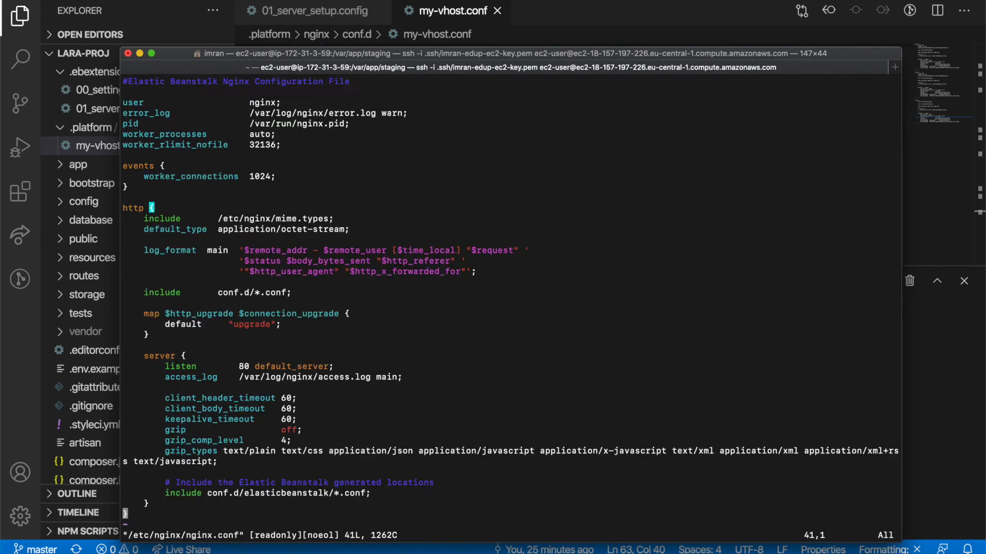
{"action": "double_click", "coordinate": [271, 493]}
{"action": "key", "text": "super+c"}
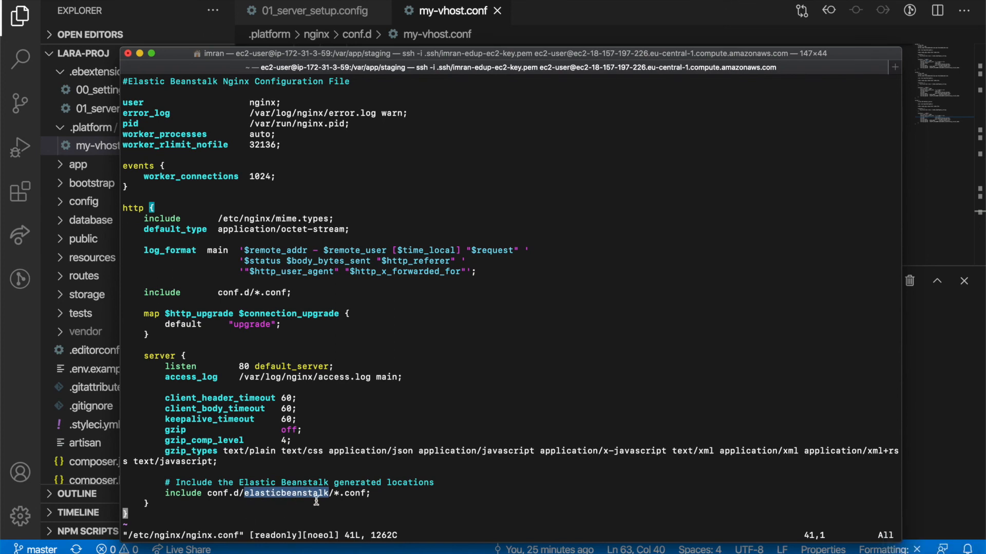
{"action": "key", "text": "super+Tab"}
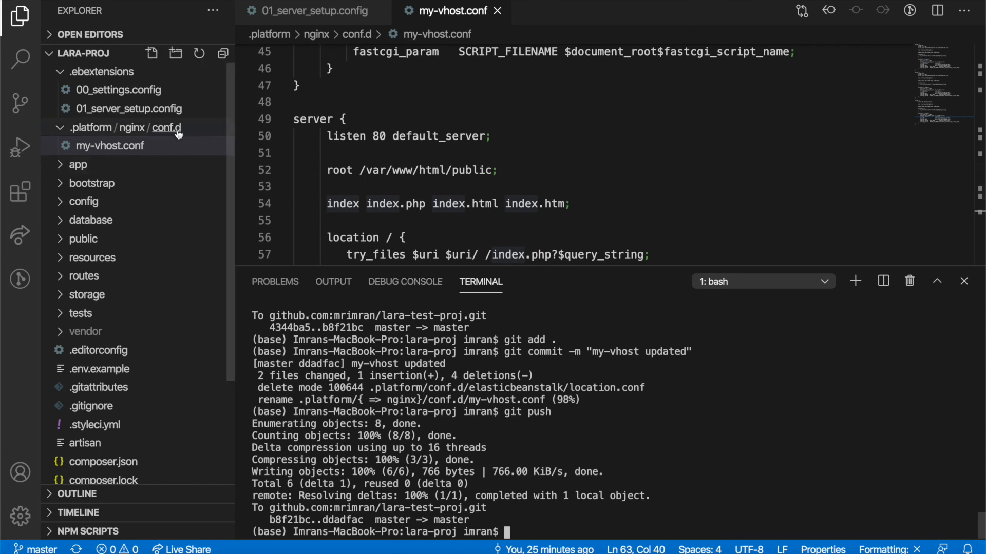
{"action": "key", "text": "super+Tab"}
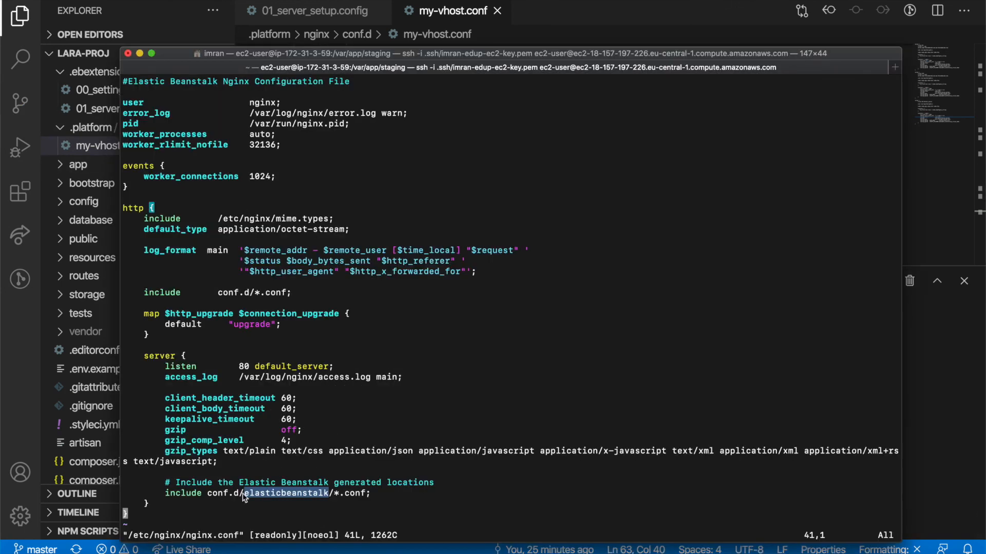
{"action": "key", "text": "super+Tab"}
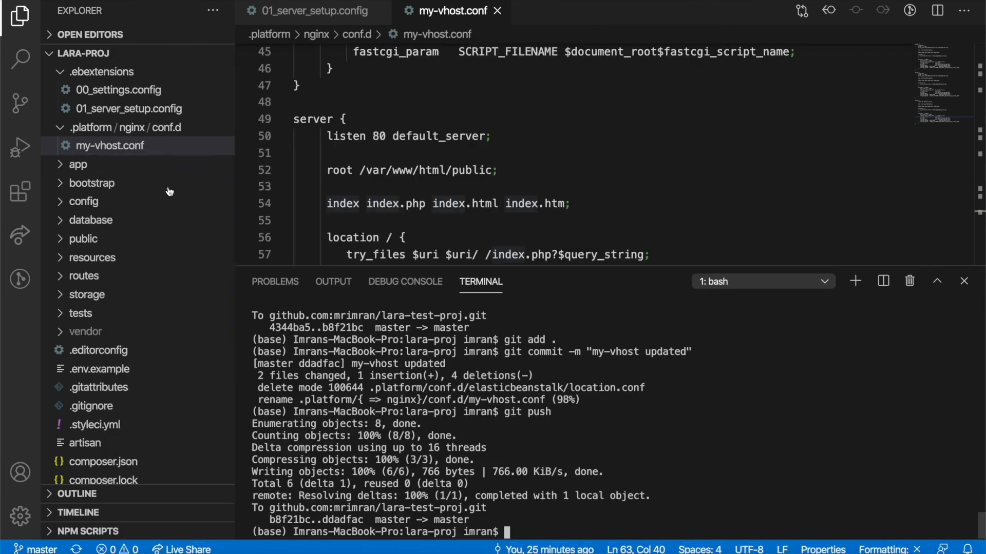
Step: Create a folder named elasticbeanstalk inside conf.d using the copied name
{"action": "right_click", "coordinate": [168, 131]}
{"action": "left_click", "coordinate": [191, 149]}
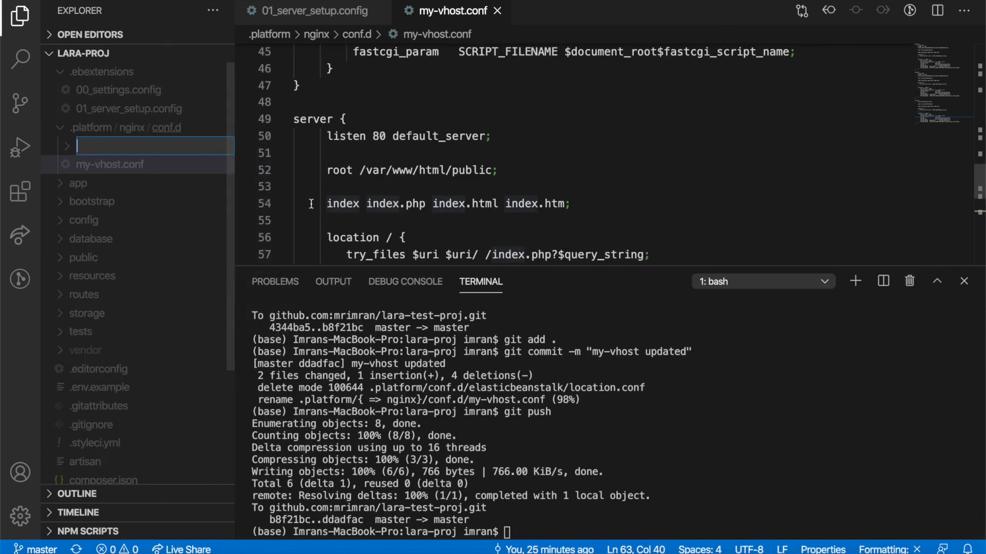
{"action": "key", "text": "super+v"}
{"action": "key", "text": "Return"}
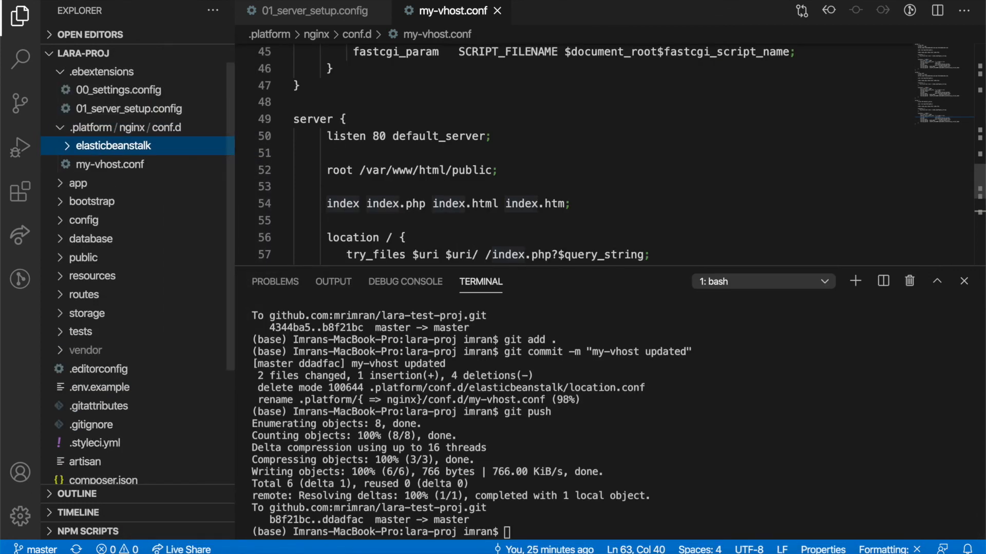
{"action": "scroll", "coordinate": [435, 199], "scroll_direction": "down", "scroll_amount": 3}
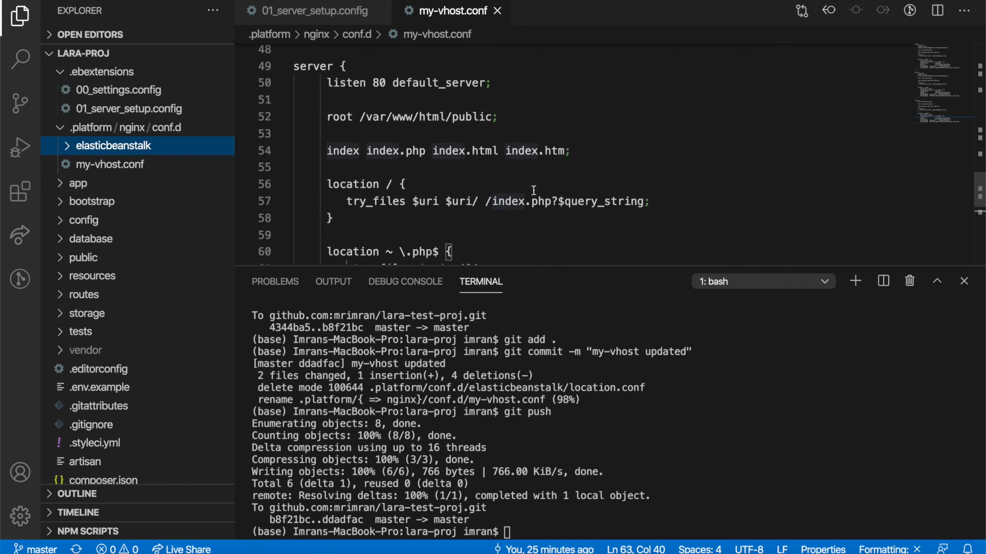
{"action": "scroll", "coordinate": [501, 179], "scroll_direction": "up", "scroll_amount": 5}
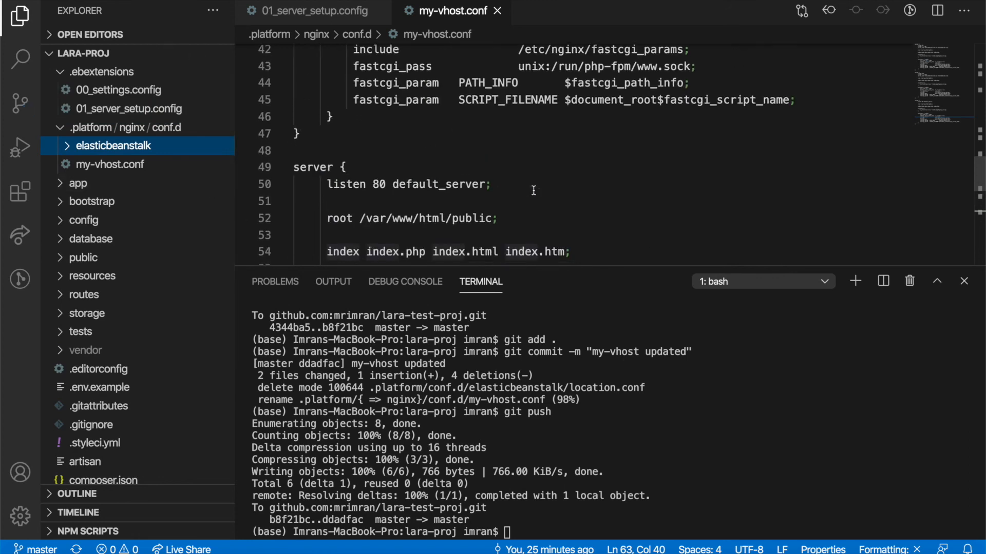
Step: Comment out the duplicate server block from line 49 to the end of my-vhost.conf
{"action": "left_click", "coordinate": [298, 171]}
{"action": "key", "text": "shift+super+Down"}
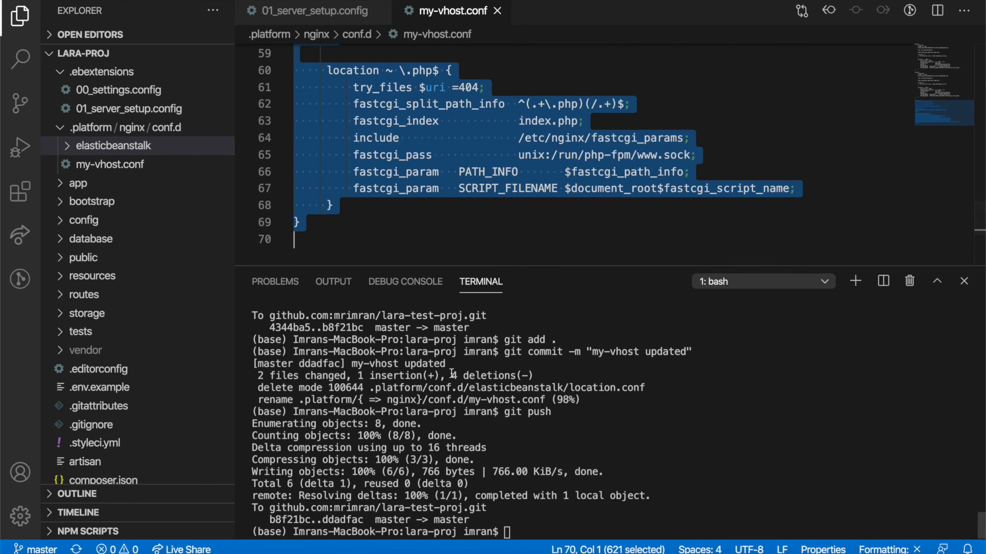
{"action": "key", "text": "super+slash"}
{"action": "scroll", "coordinate": [603, 174], "scroll_direction": "up", "scroll_amount": 4}
{"action": "scroll", "coordinate": [603, 174], "scroll_direction": "up", "scroll_amount": 2}
{"action": "scroll", "coordinate": [602, 177], "scroll_direction": "down", "scroll_amount": 3}
Step: Copy the location / block into a new elasticbeanstalk/location.conf file
{"action": "left_click", "coordinate": [364, 208]}
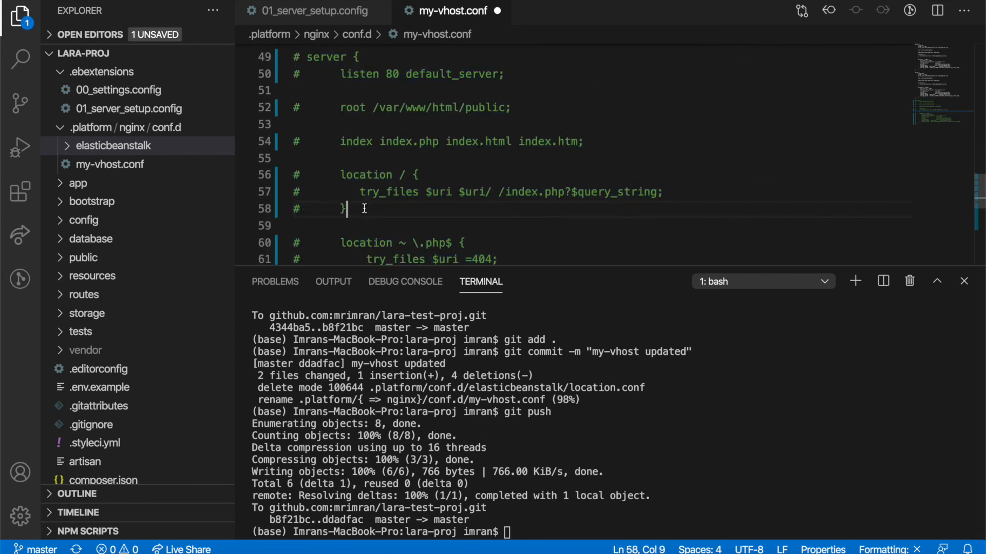
{"action": "left_click", "coordinate": [341, 176], "text": "shift"}
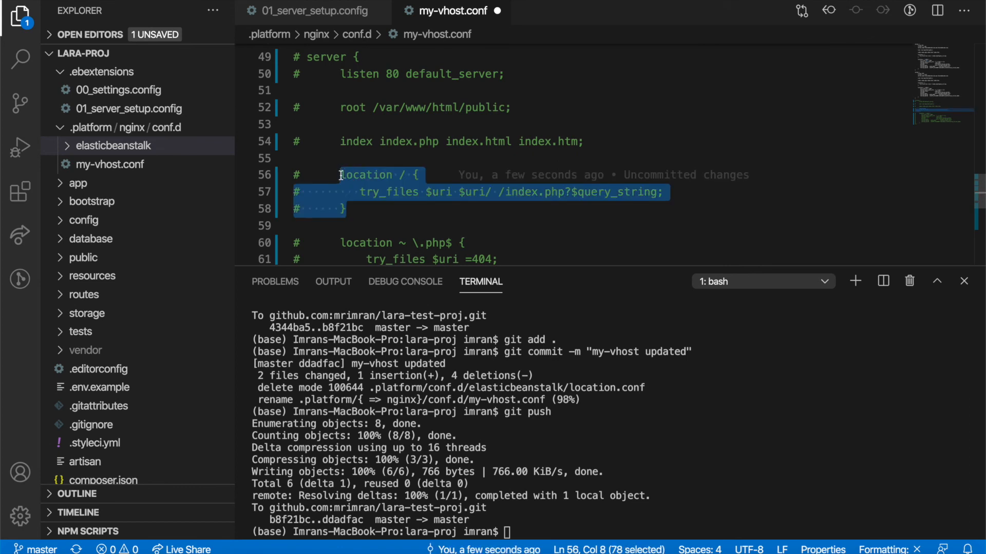
{"action": "key", "text": "super+c"}
{"action": "left_click", "coordinate": [79, 149]}
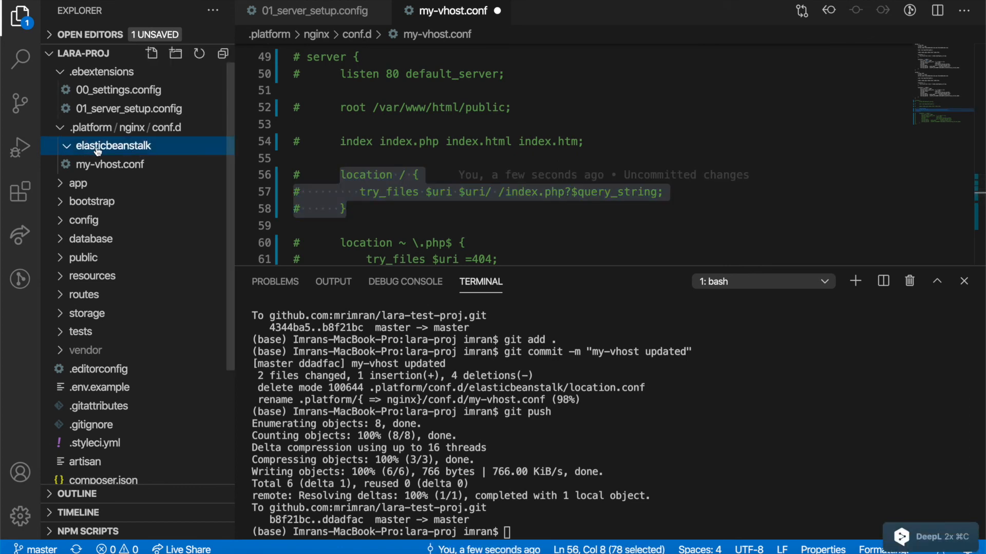
{"action": "right_click", "coordinate": [98, 149]}
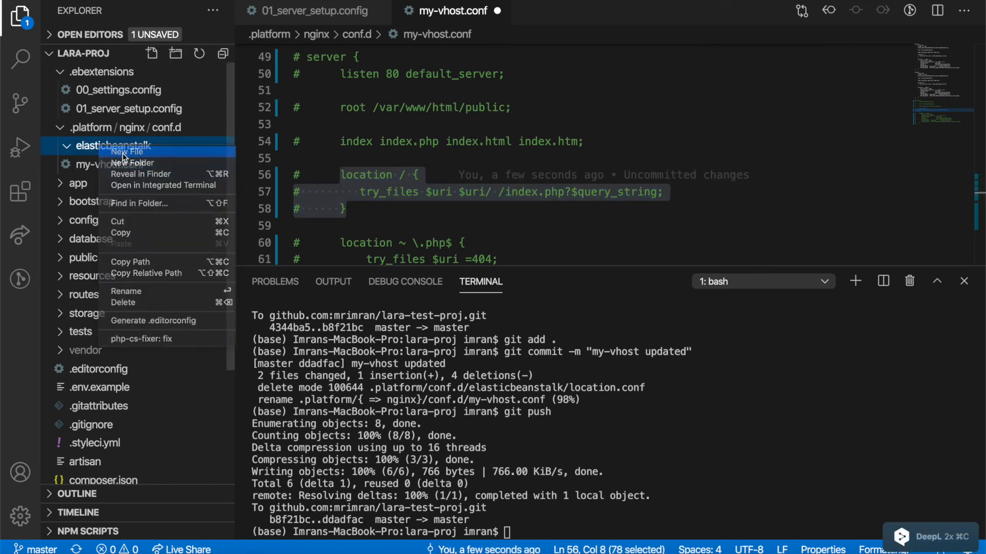
{"action": "left_click", "coordinate": [123, 153]}
{"action": "type", "text": "location."}
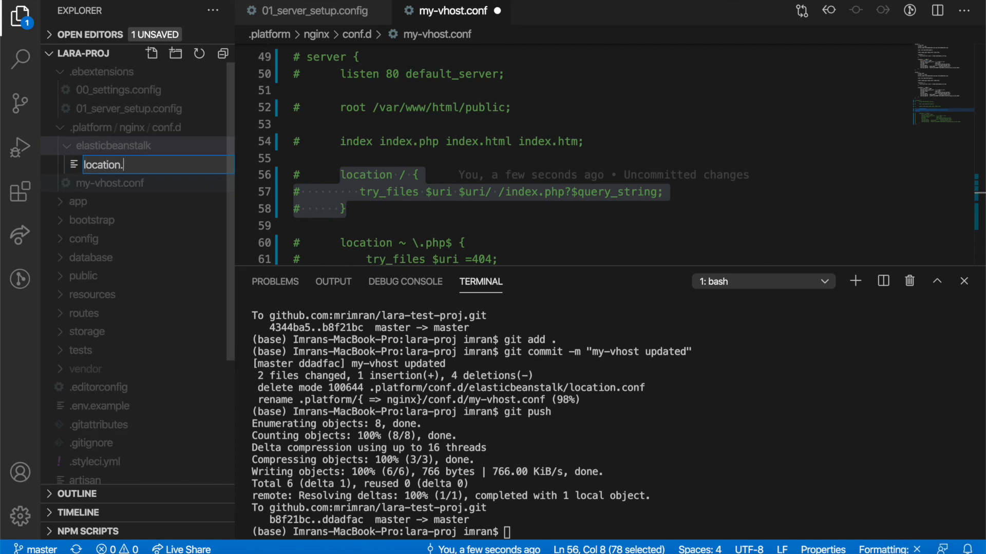
{"action": "type", "text": "conf"}
{"action": "key", "text": "Return"}
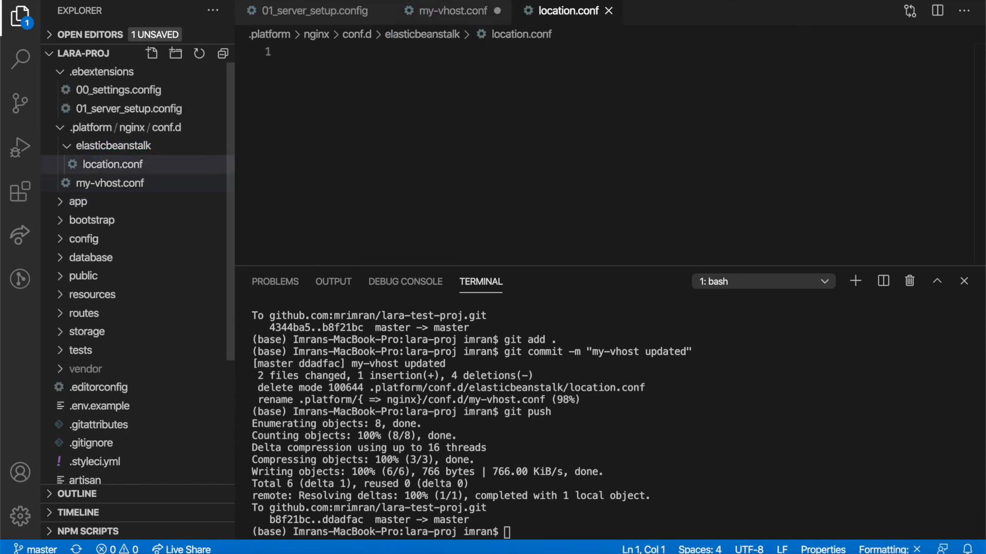
{"action": "key", "text": "super+v"}
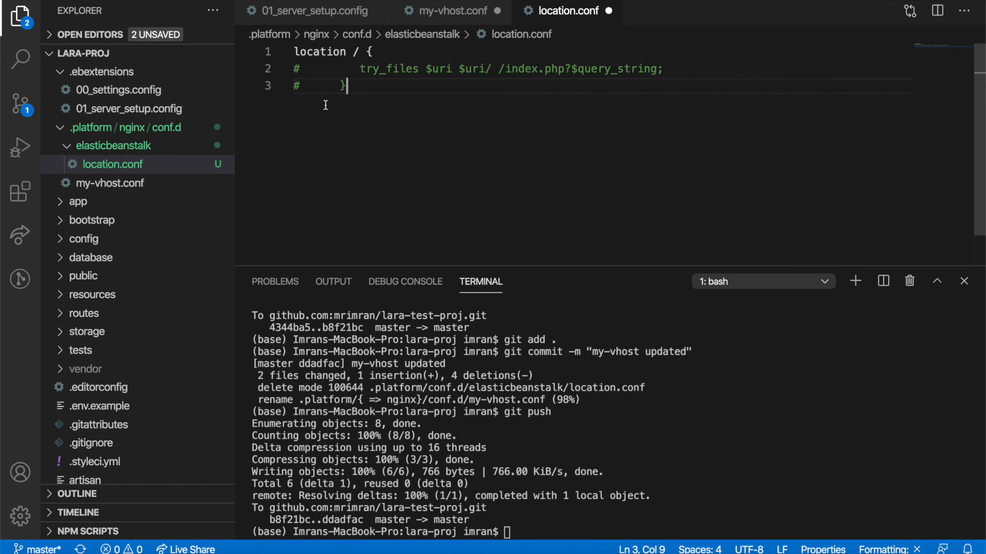
Step: Uncomment the try_files line and closing brace, fix their indentation, and save location.conf
{"action": "left_click", "coordinate": [295, 68], "text": "shift"}
{"action": "key", "text": "super+slash"}
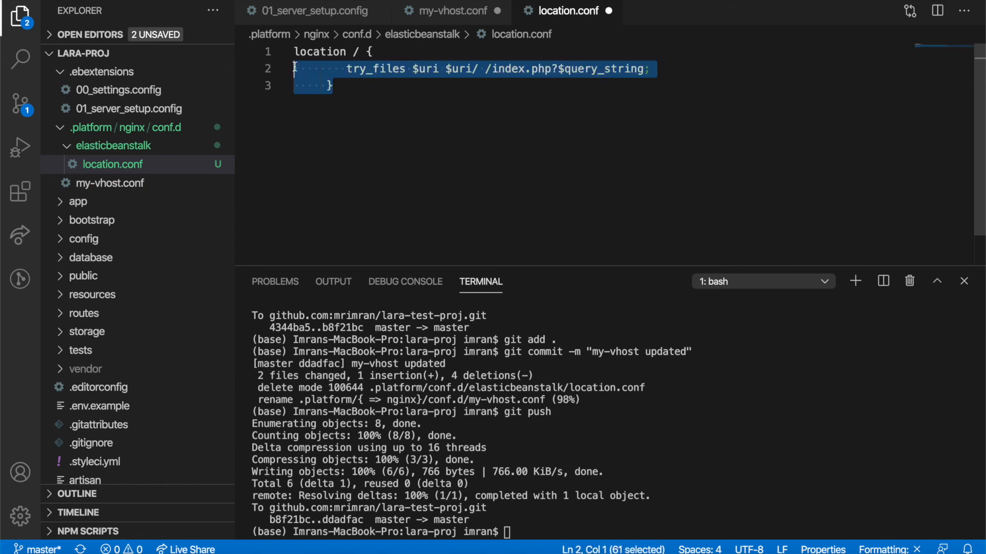
{"action": "key", "text": "shift+Tab"}
{"action": "key", "text": "shift+Tab"}
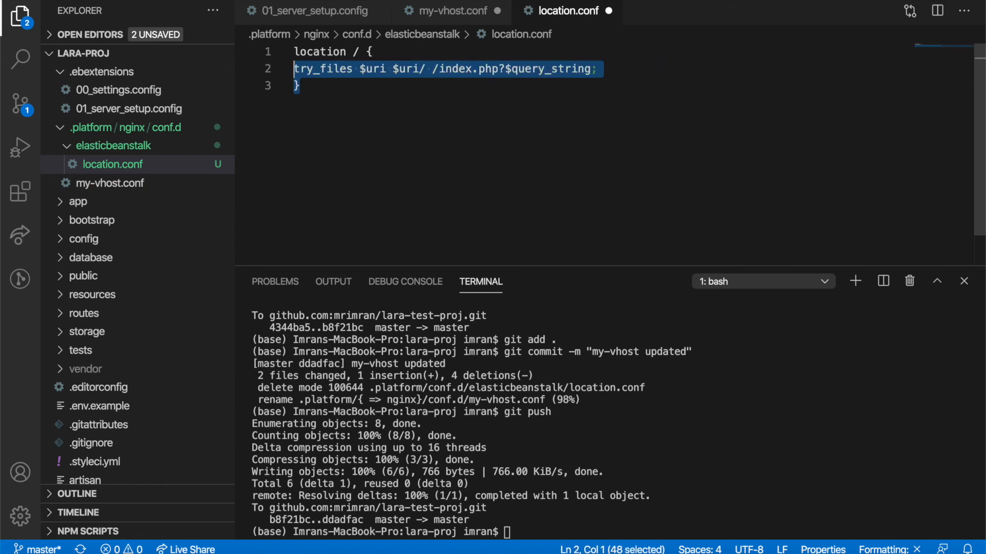
{"action": "key", "text": "Escape"}
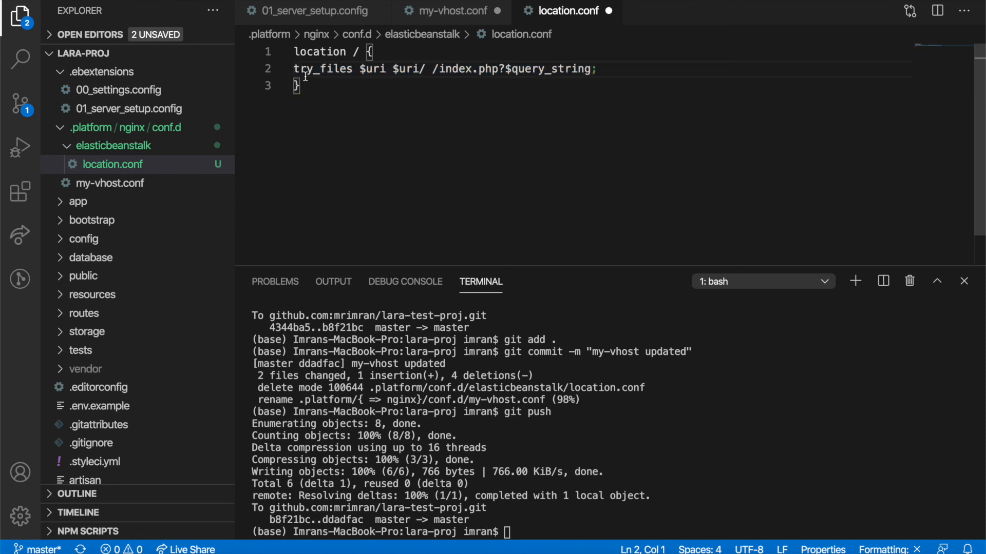
{"action": "key", "text": "Tab"}
{"action": "key", "text": "super+s"}
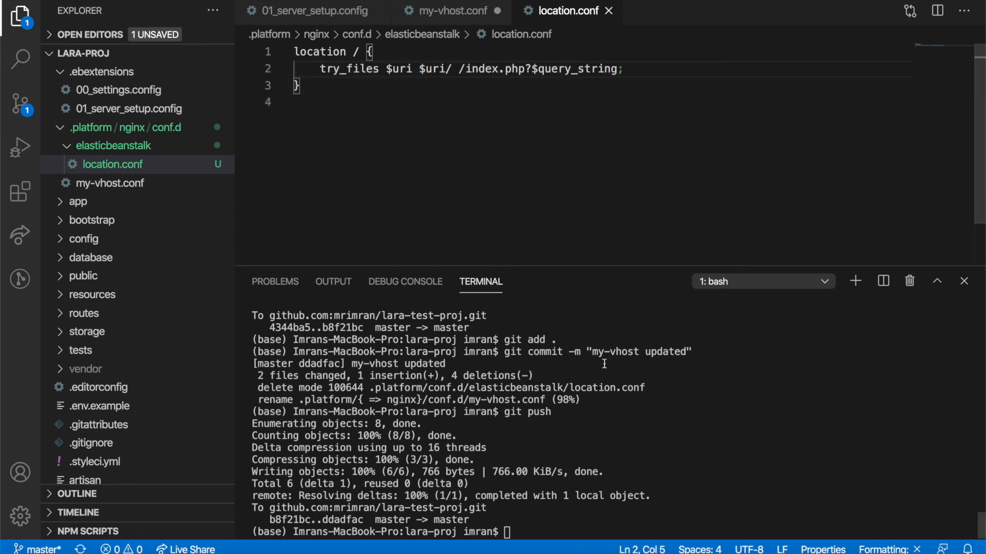
Step: Stage all changes with git add . in the terminal
{"action": "type", "text": "git add ."}
{"action": "key", "text": "Return"}
{"action": "type", "text": "git commit -m \"location"}
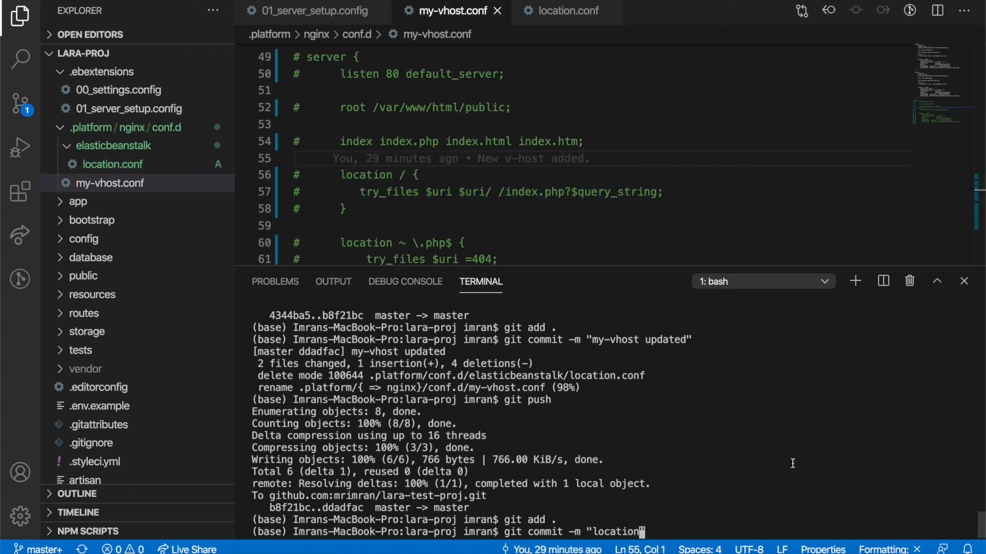
{"action": "key", "text": "BackSpace"}
{"action": "key", "text": "BackSpace"}
{"action": "key", "text": "BackSpace"}
{"action": "key", "text": "BackSpace"}
{"action": "key", "text": "BackSpace"}
{"action": "key", "text": "BackSpace"}
{"action": "key", "text": "BackSpace"}
{"action": "key", "text": "BackSpace"}
{"action": "key", "text": "BackSpace"}
{"action": "key", "text": "BackSpace"}
{"action": "key", "text": "BackSpace"}
{"action": "key", "text": "BackSpace"}
{"action": "key", "text": "BackSpace"}
{"action": "key", "text": "BackSpace"}
{"action": "key", "text": "BackSpace"}
{"action": "key", "text": "BackSpace"}
{"action": "key", "text": "BackSpace"}
{"action": "key", "text": "BackSpace"}
{"action": "key", "text": "BackSpace"}
{"action": "type", "text": "add ."}
{"action": "key", "text": "Return"}
Step: Commit with the message 'Location file added.' and start git push
{"action": "type", "text": "git commit -m \"Location file added.\""}
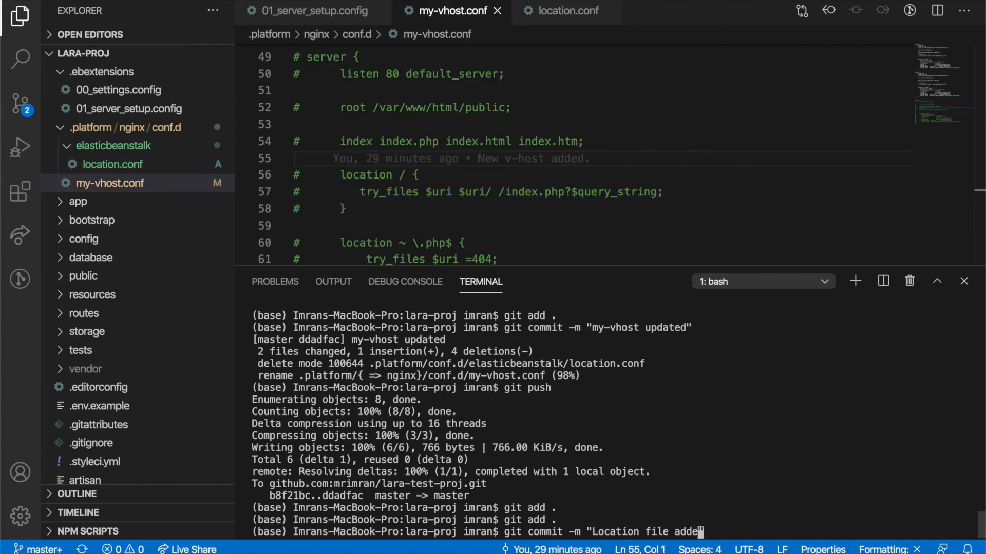
{"action": "key", "text": "Return"}
{"action": "type", "text": "git push"}
{"action": "key", "text": "Return"}
Step: Verify the server's nginx.conf includes conf.d/elasticbeanstalk/*.conf, then return to the finished push
{"action": "key", "text": "super+Tab"}
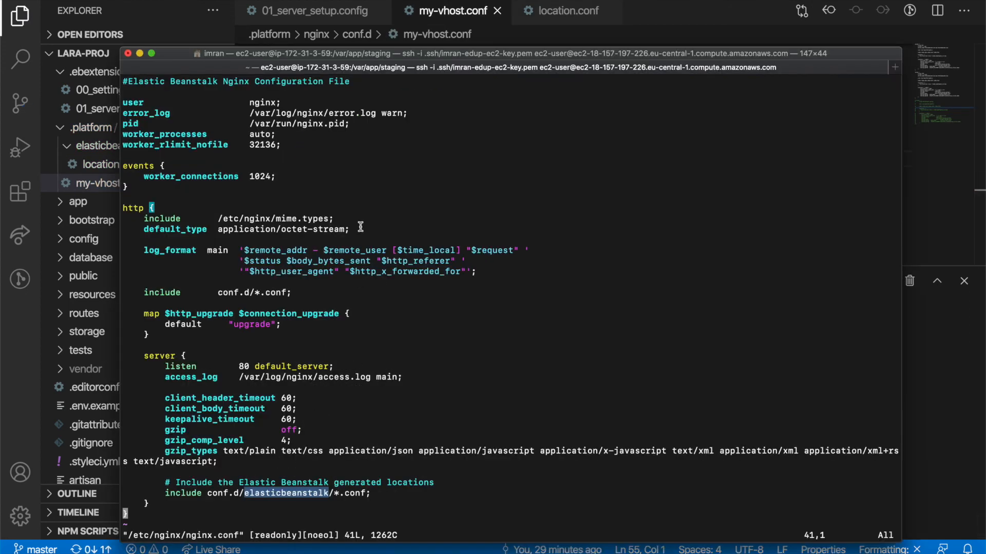
{"action": "double_click", "coordinate": [320, 494]}
{"action": "left_click", "coordinate": [364, 495]}
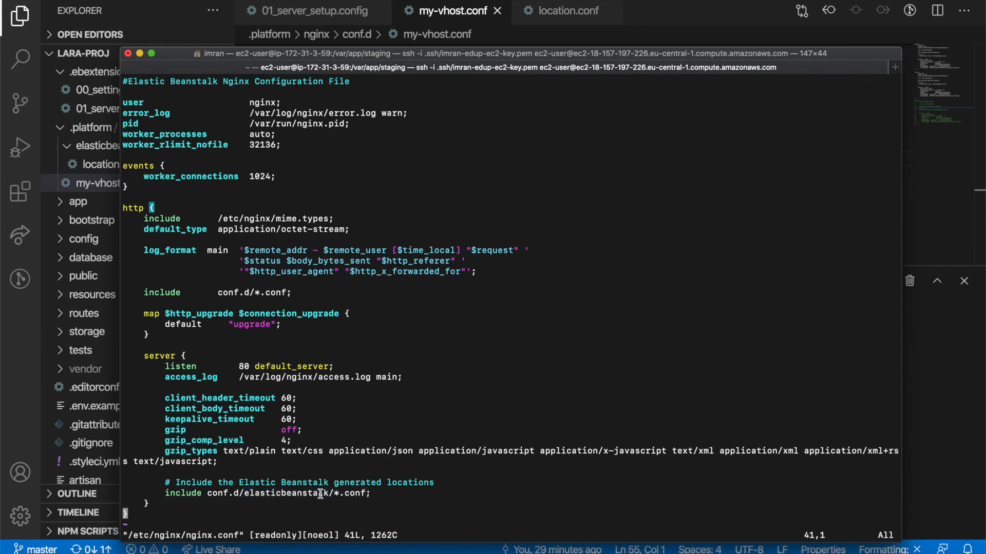
{"action": "left_click_drag", "start_coordinate": [249, 494], "coordinate": [360, 492]}
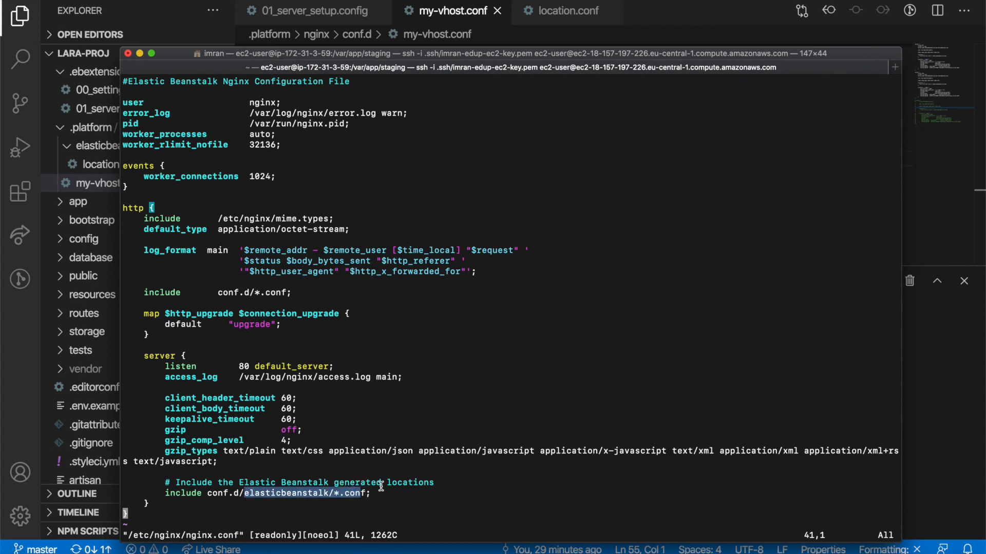
{"action": "key", "text": "super+Tab"}
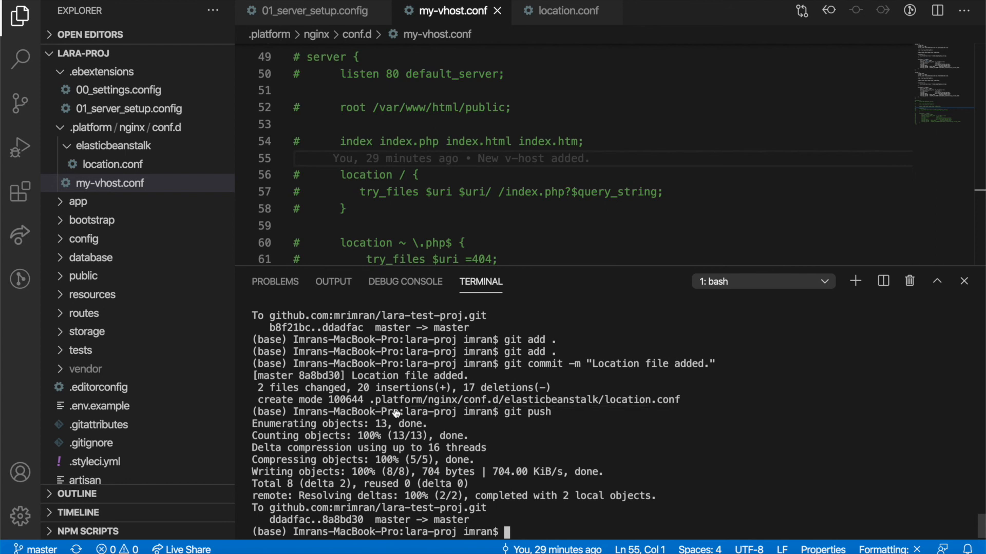
{"action": "key", "text": "super+Tab"}
{"action": "key", "text": "super+Tab"}
{"action": "key", "text": "super+Tab"}
{"action": "key", "text": "super+Tab"}
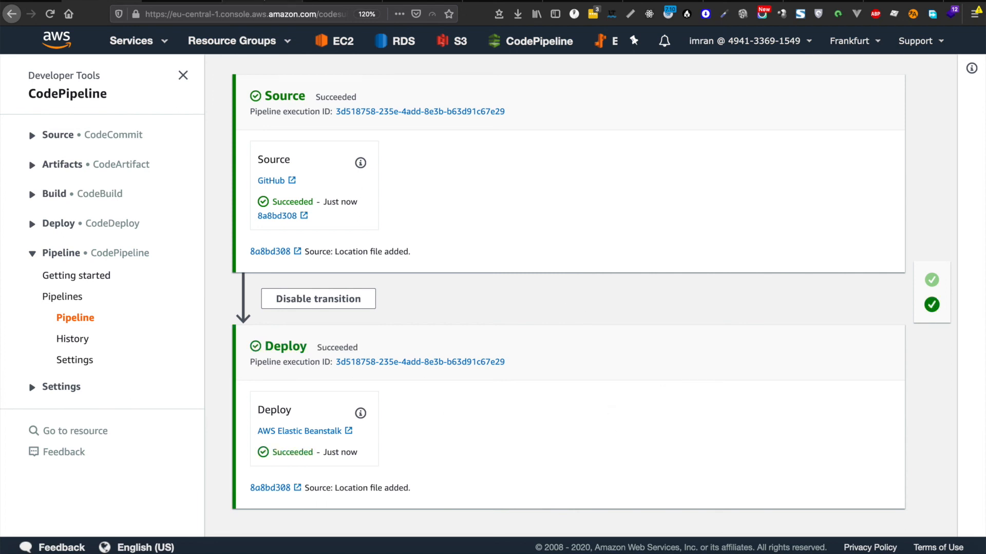
Step: Switch to the browser tab showing the /register 404 page
{"action": "key", "text": "ctrl+Tab"}
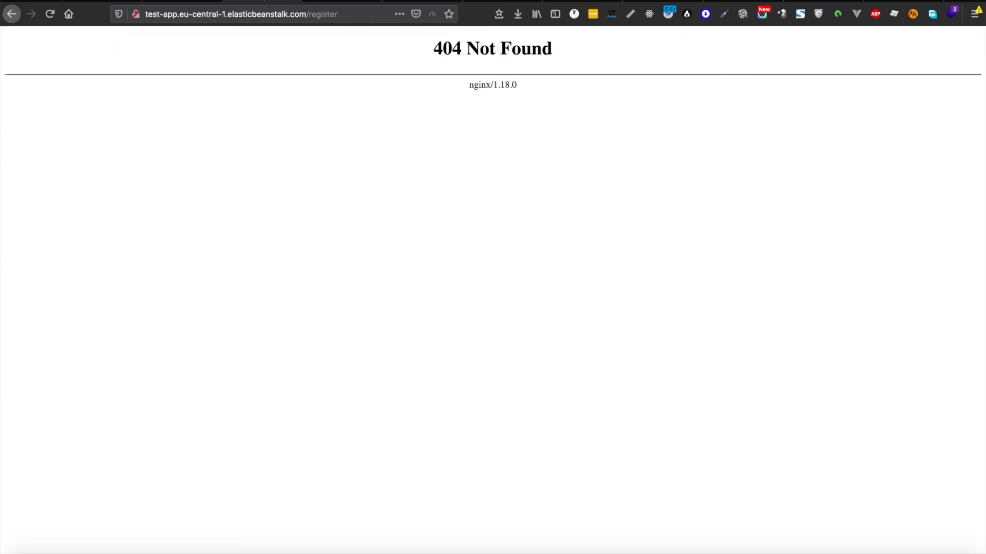
Step: Reload the register page, try /login, then navigate back to /register
{"action": "left_click", "coordinate": [51, 17]}
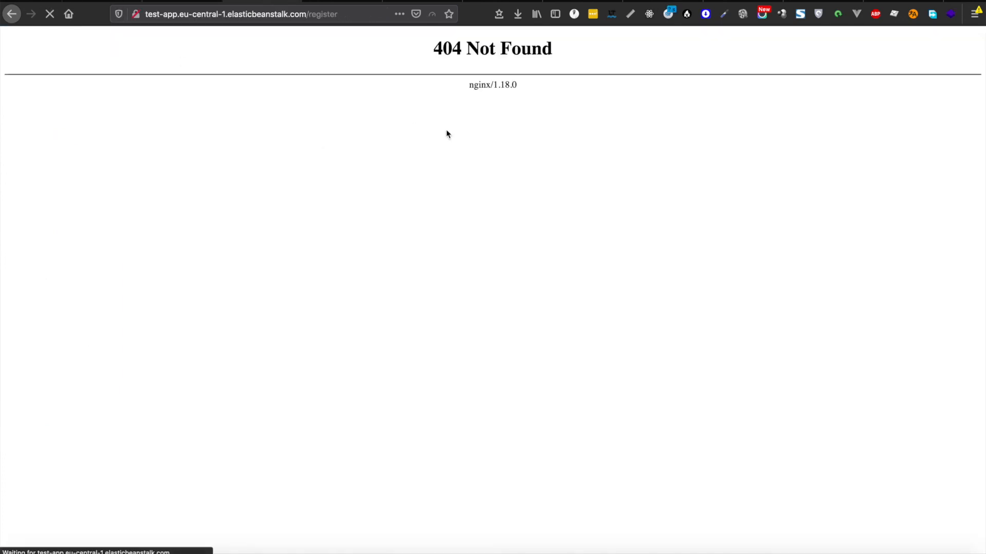
{"action": "left_click", "coordinate": [359, 14]}
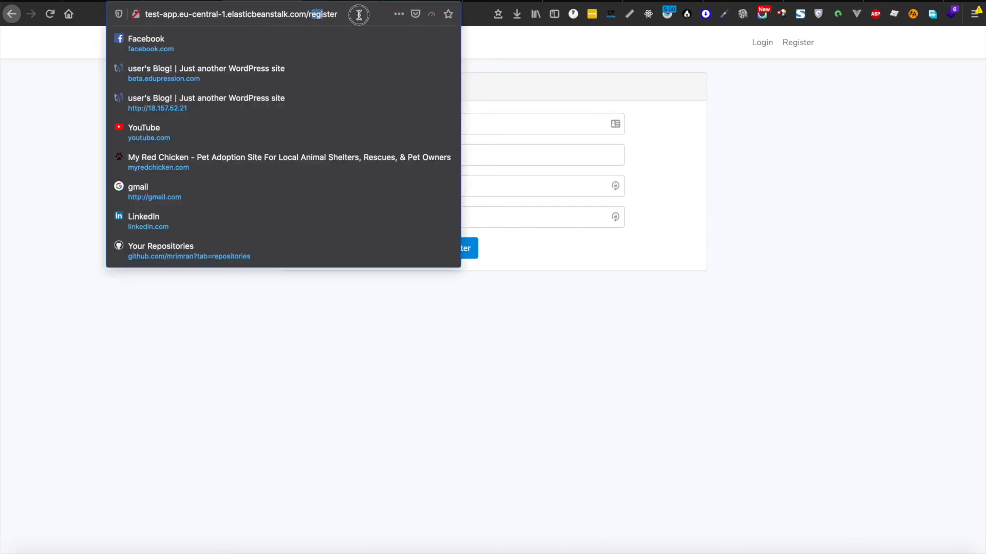
{"action": "key", "text": "BackSpace"}
{"action": "type", "text": "login"}
{"action": "key", "text": "Return"}
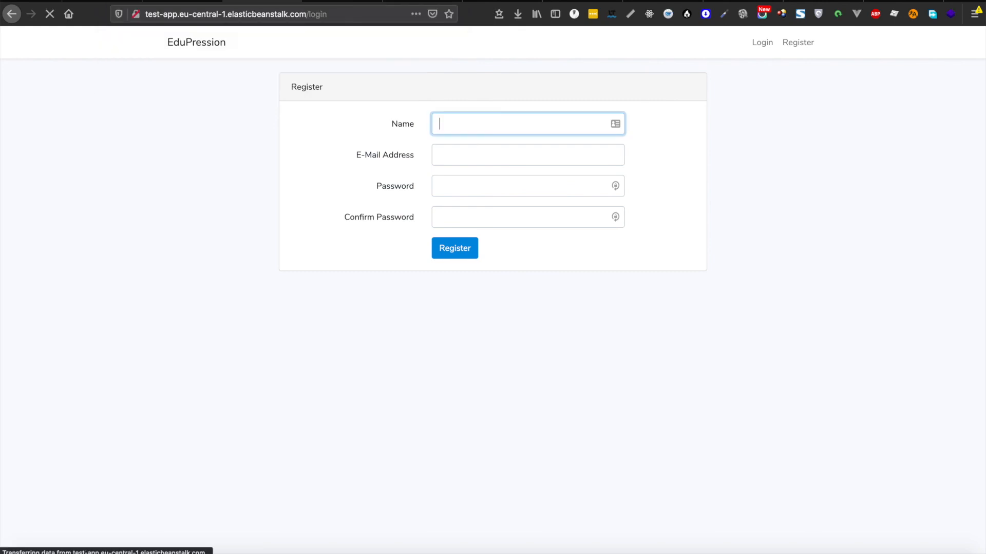
{"action": "double_click", "coordinate": [310, 18]}
{"action": "key", "text": "BackSpace"}
{"action": "type", "text": "register"}
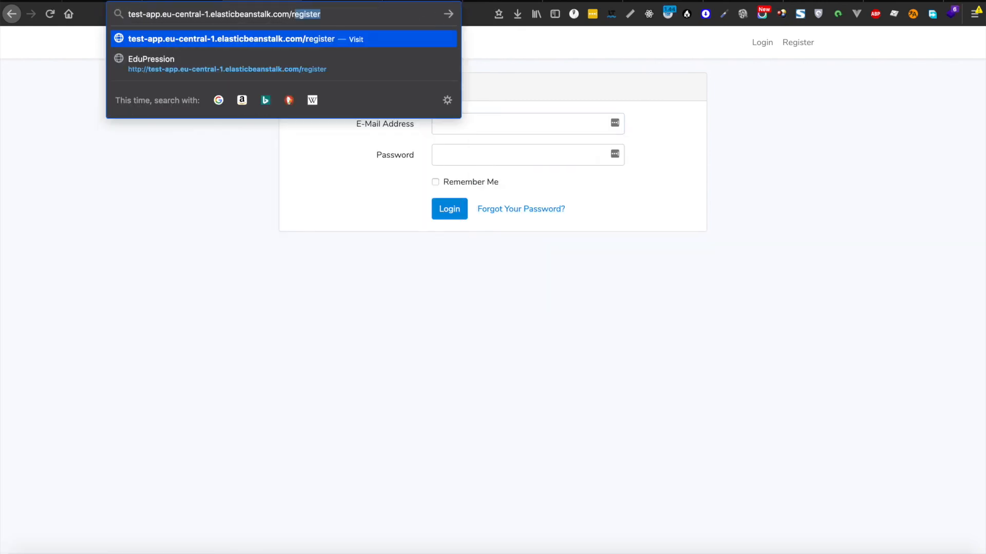
{"action": "key", "text": "Return"}
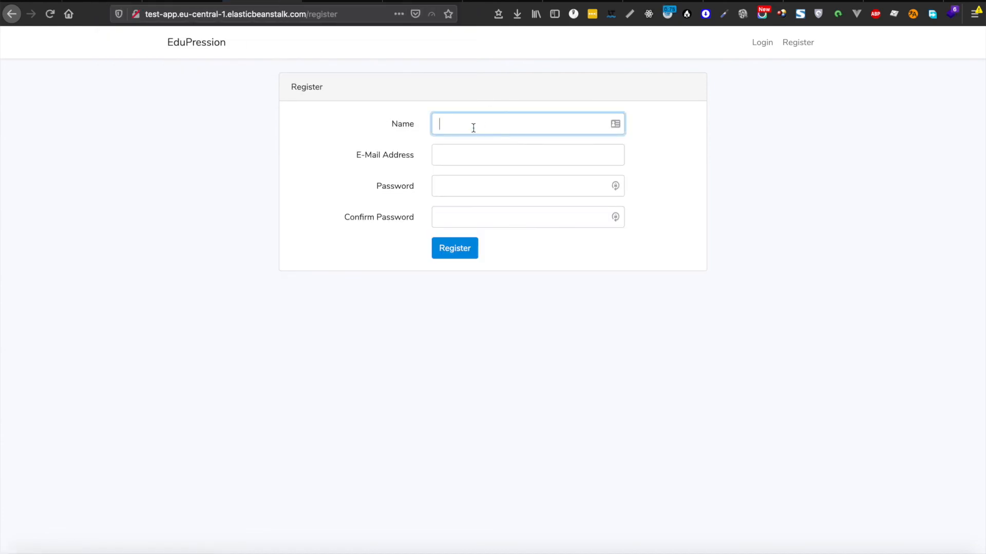
Step: Register a new account with a name, e-mail address, password and matching confirmation
{"action": "type", "text": "imran"}
{"action": "key", "text": "Tab"}
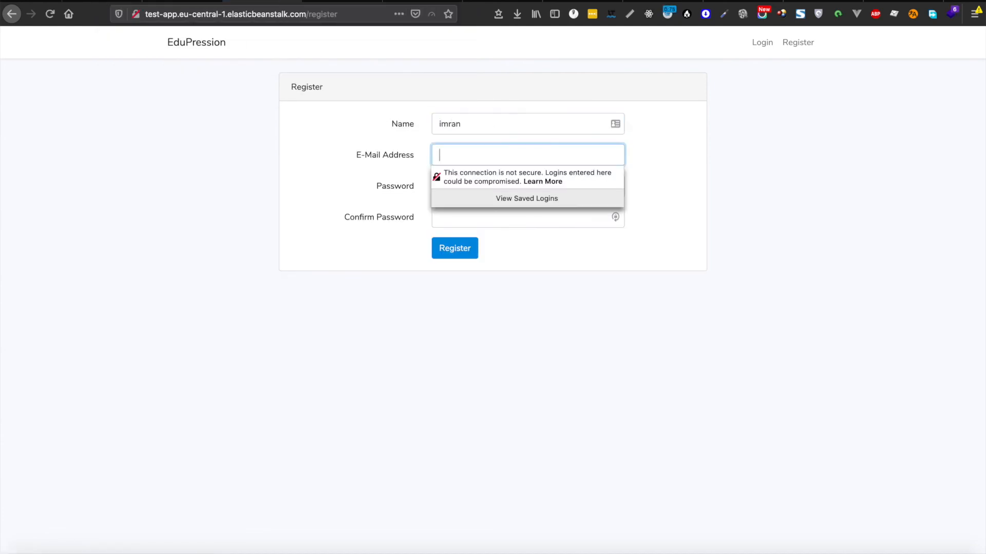
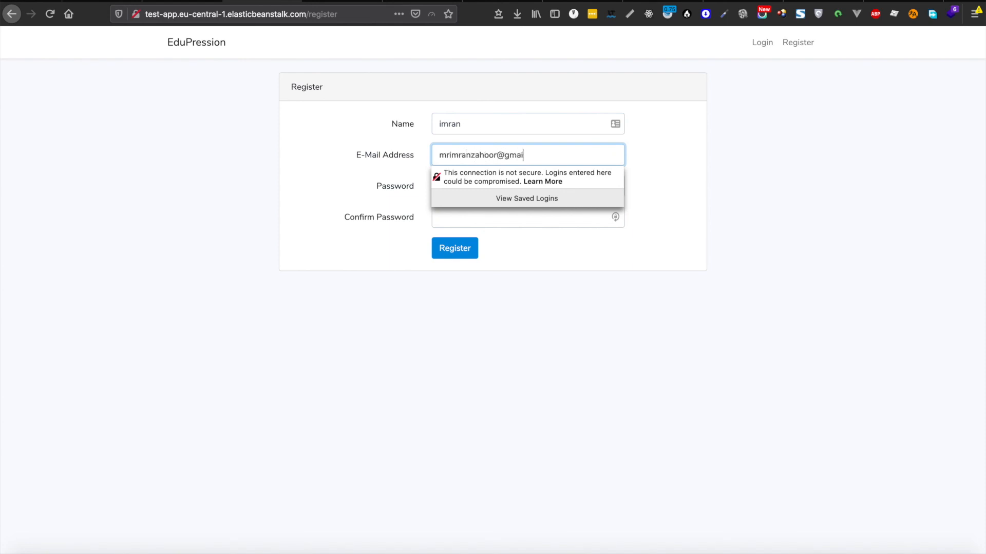
{"action": "key", "text": "Tab"}
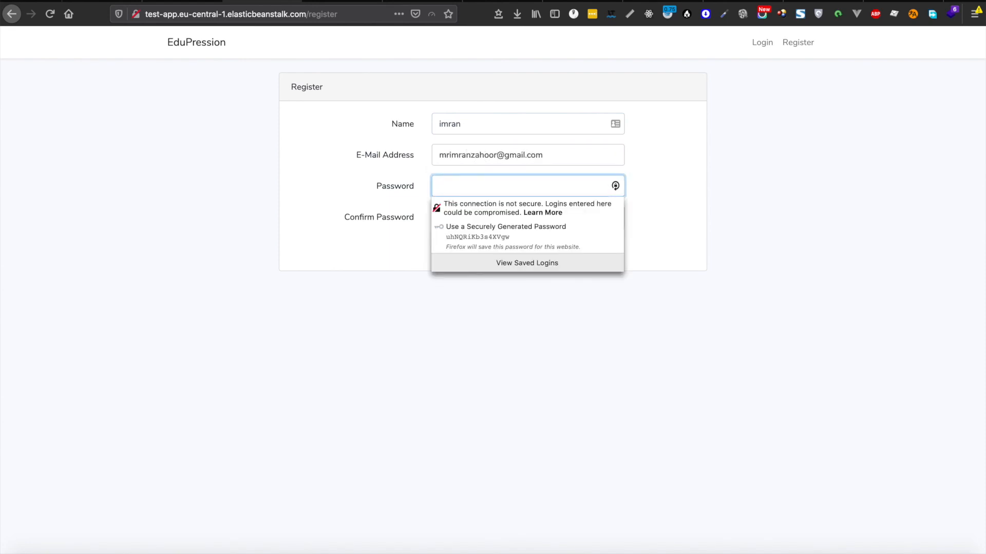
{"action": "type", "text": "password"}
{"action": "key", "text": "BackSpace"}
{"action": "key", "text": "BackSpace"}
{"action": "key", "text": "BackSpace"}
{"action": "key", "text": "BackSpace"}
{"action": "key", "text": "BackSpace"}
{"action": "key", "text": "BackSpace"}
{"action": "key", "text": "BackSpace"}
{"action": "key", "text": "BackSpace"}
{"action": "type", "text": "password"}
{"action": "key", "text": "Tab"}
{"action": "type", "text": "password"}
{"action": "key", "text": "Return"}
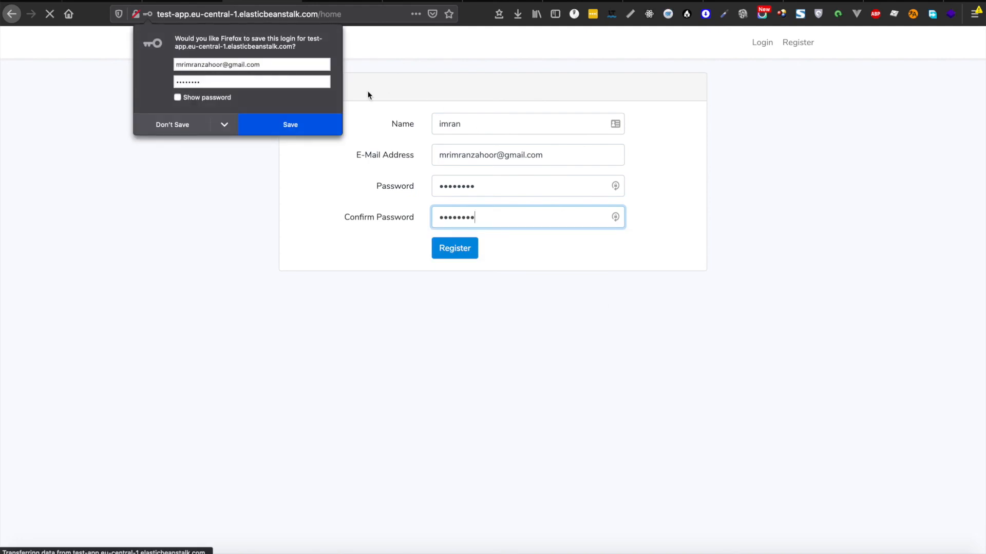
Step: Decline saving the password, confirm the logged-in dashboard, log out, and open the login page
{"action": "left_click", "coordinate": [174, 126]}
{"action": "left_click", "coordinate": [881, 119]}
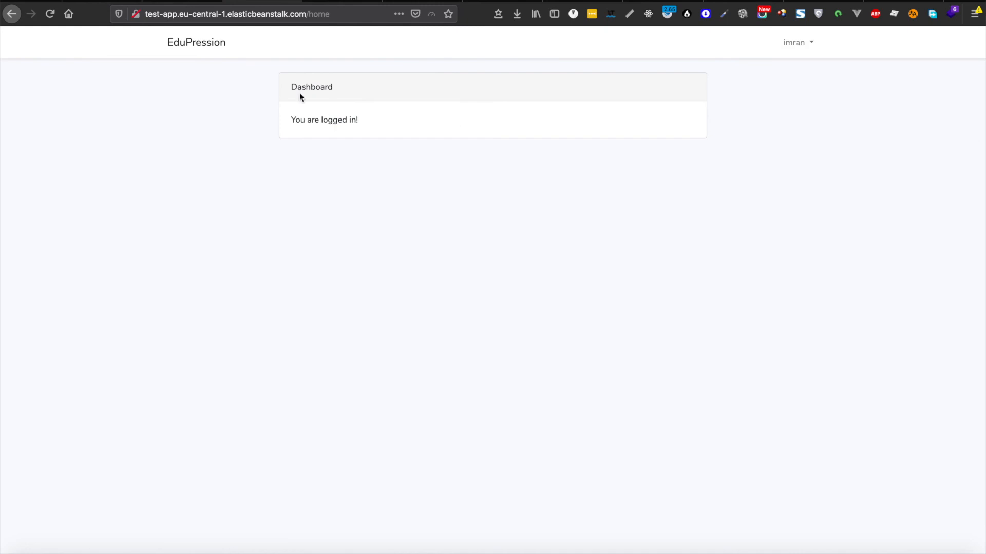
{"action": "left_click_drag", "start_coordinate": [289, 90], "coordinate": [550, 209]}
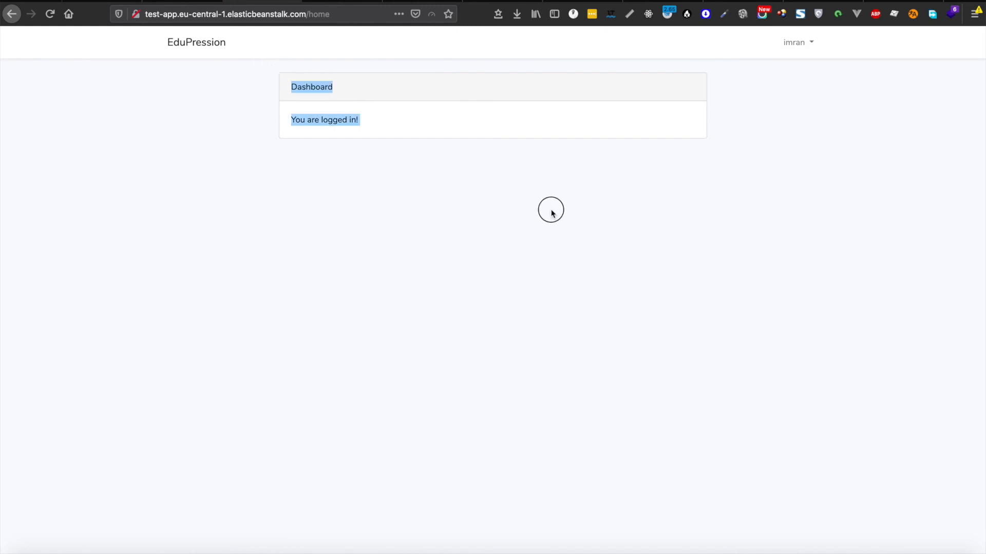
{"action": "left_click", "coordinate": [807, 52]}
{"action": "left_click", "coordinate": [768, 67]}
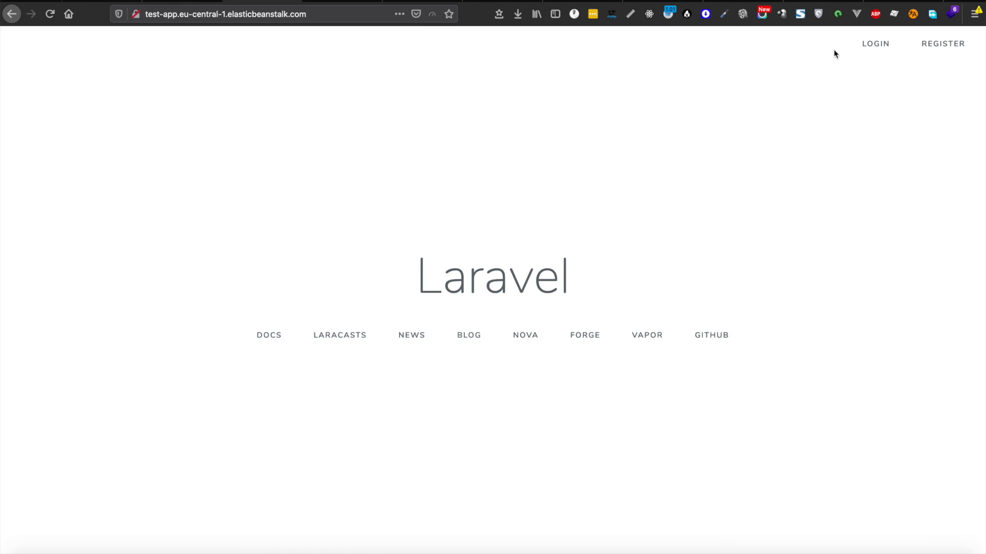
{"action": "left_click", "coordinate": [879, 46]}
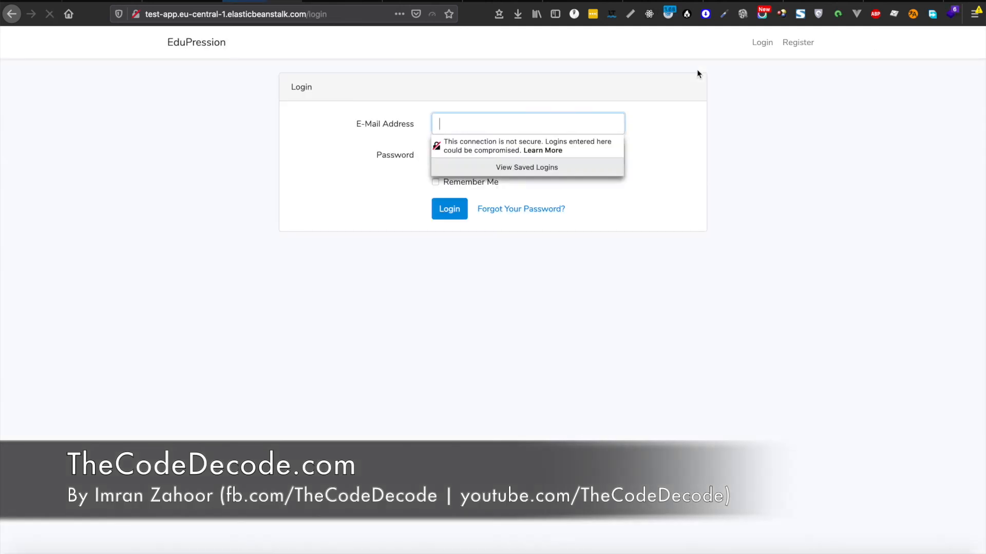